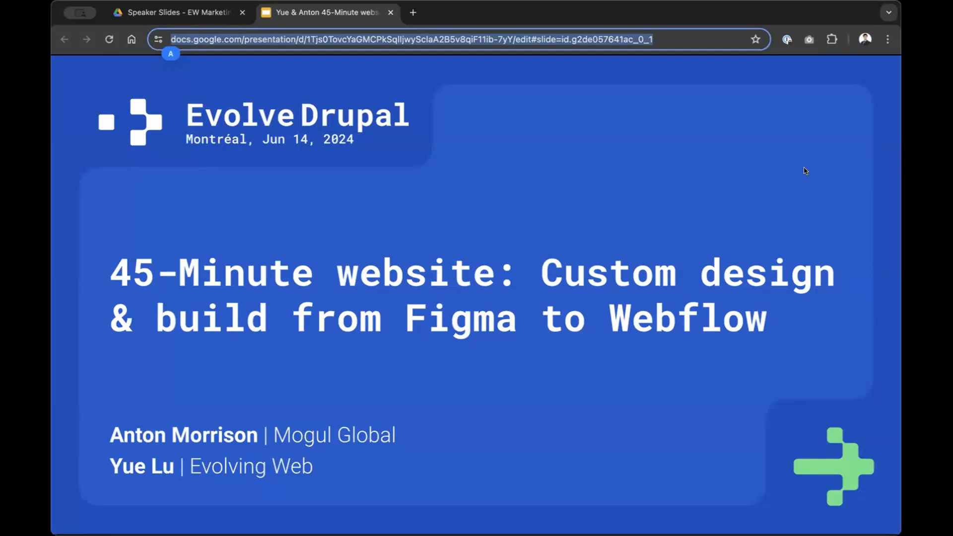
{"action": "key", "text": "Right"}
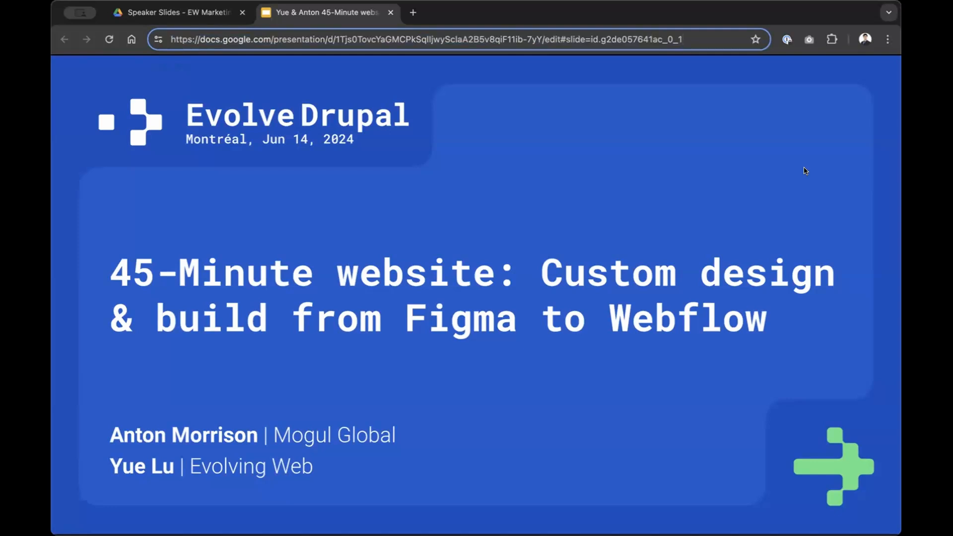
{"action": "left_click", "coordinate": [781, 180]}
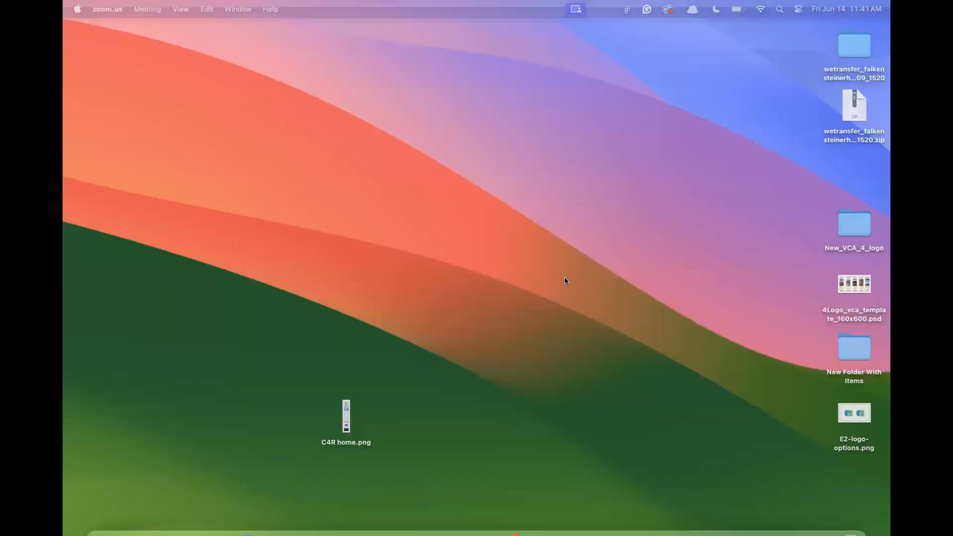
Step: Switch to Relume and look through all components in the Webflow Library
{"action": "key", "text": "ctrl+Up"}
{"action": "left_click", "coordinate": [358, 35]}
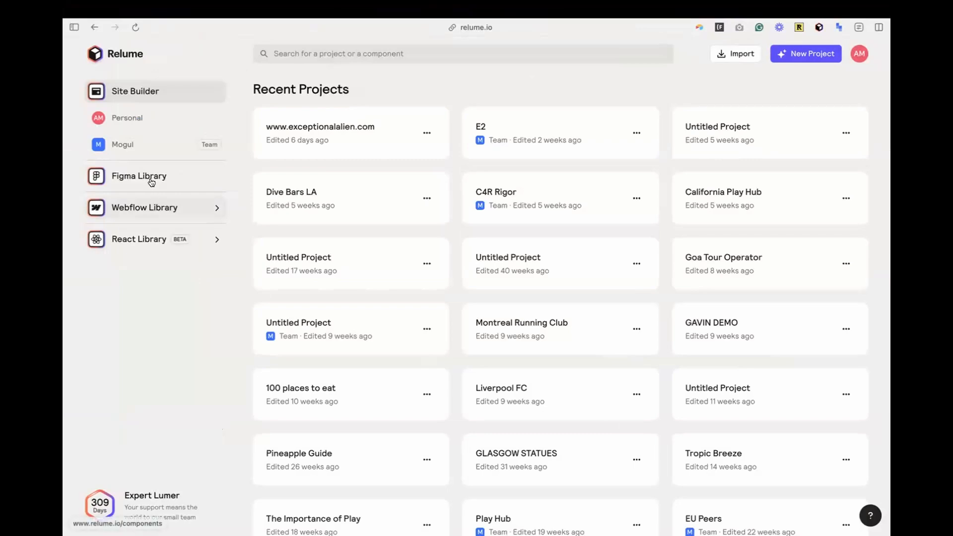
{"action": "left_click", "coordinate": [157, 207]}
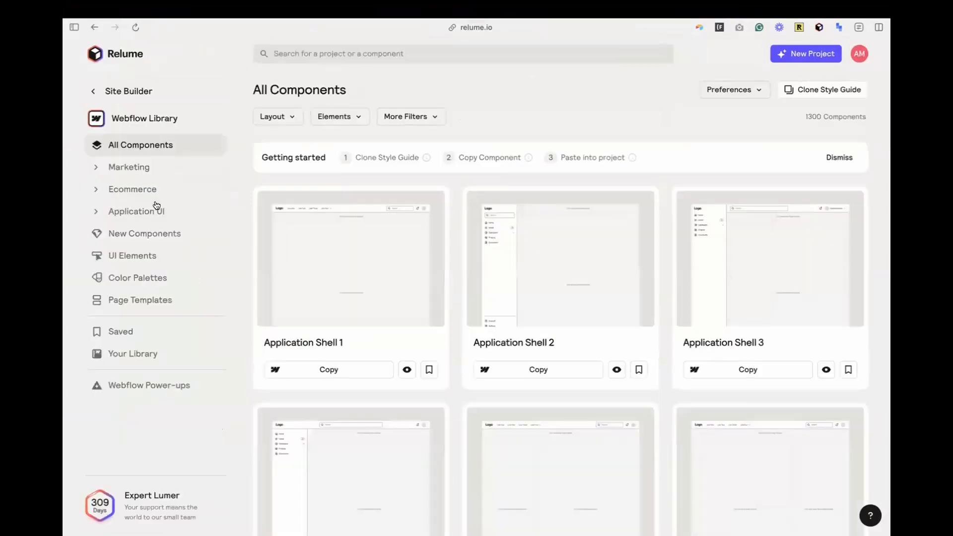
{"action": "scroll", "coordinate": [759, 313], "scroll_direction": "down", "scroll_amount": 7}
{"action": "scroll", "coordinate": [760, 316], "scroll_direction": "up", "scroll_amount": 8}
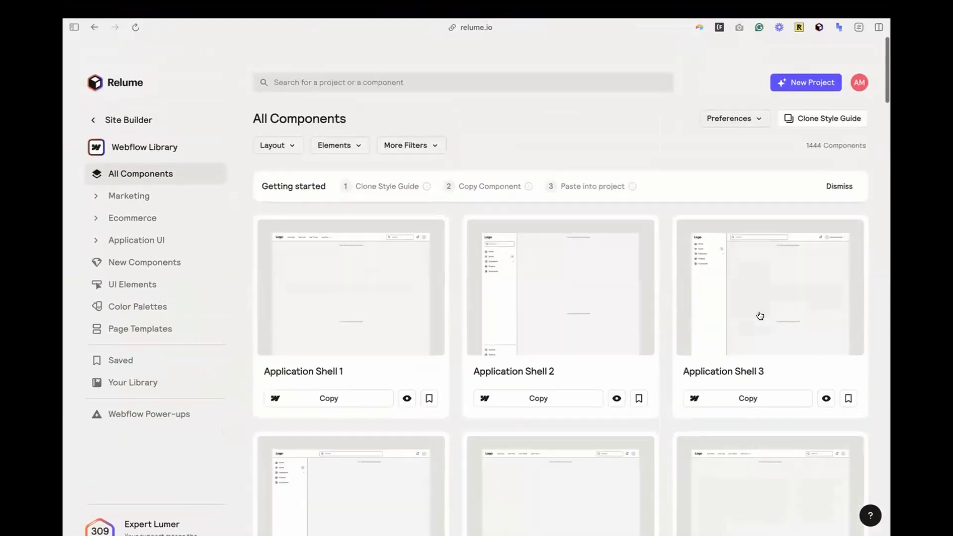
Step: Create a new project in the Site Builder and dismiss the welcome introduction to start building
{"action": "left_click", "coordinate": [133, 91]}
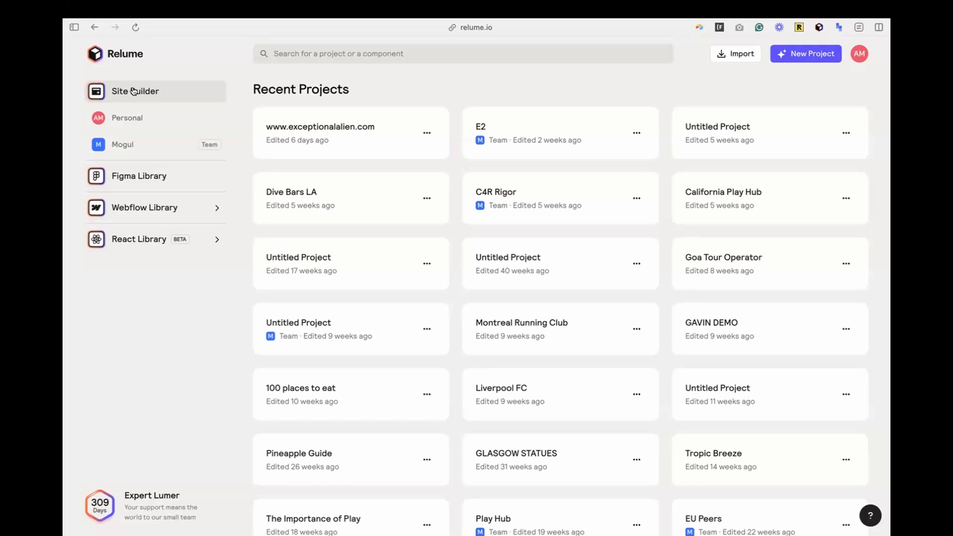
{"action": "left_click", "coordinate": [806, 53]}
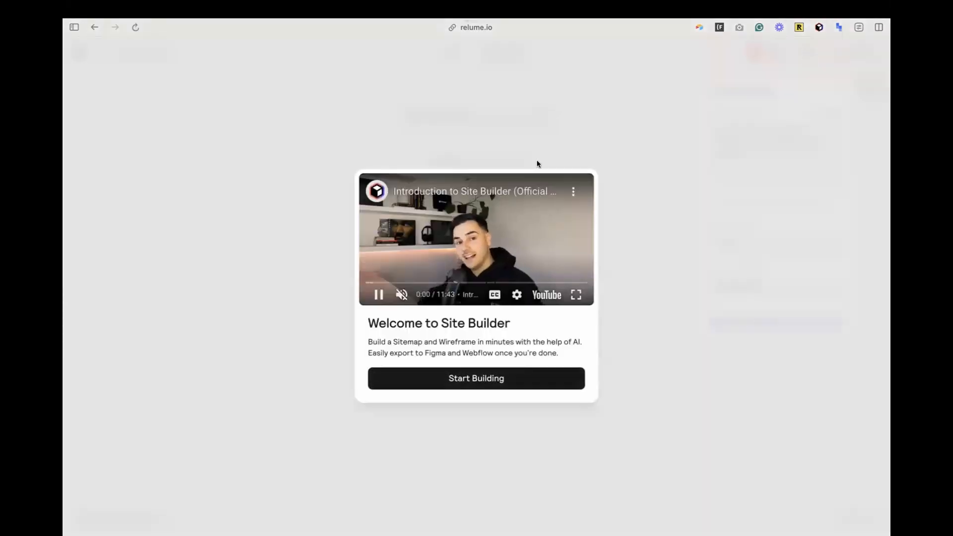
{"action": "left_click", "coordinate": [489, 384]}
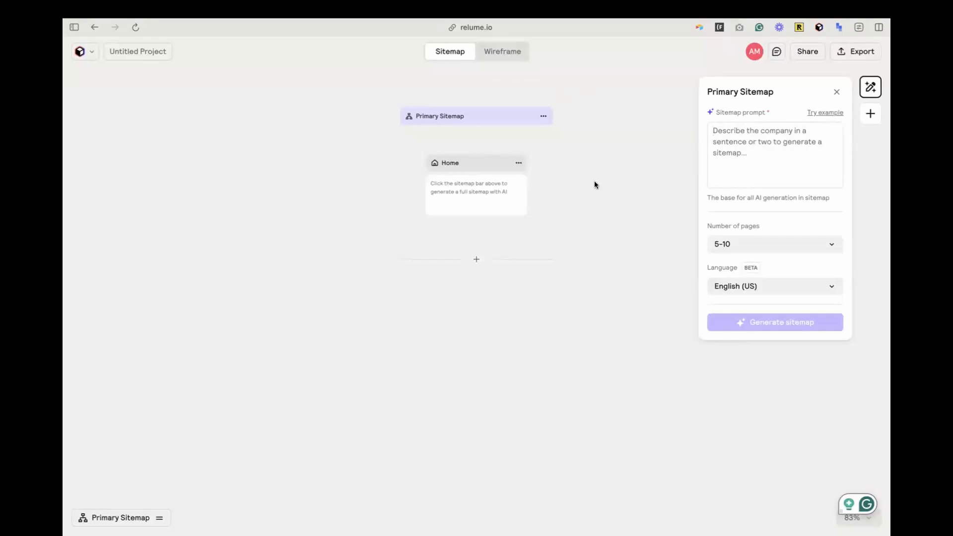
Step: Enter the sitemap prompt "creating a stite for football fans to visit euros 2024 to give them tips and inspritation"
{"action": "left_click", "coordinate": [799, 146]}
{"action": "type", "text": "c"}
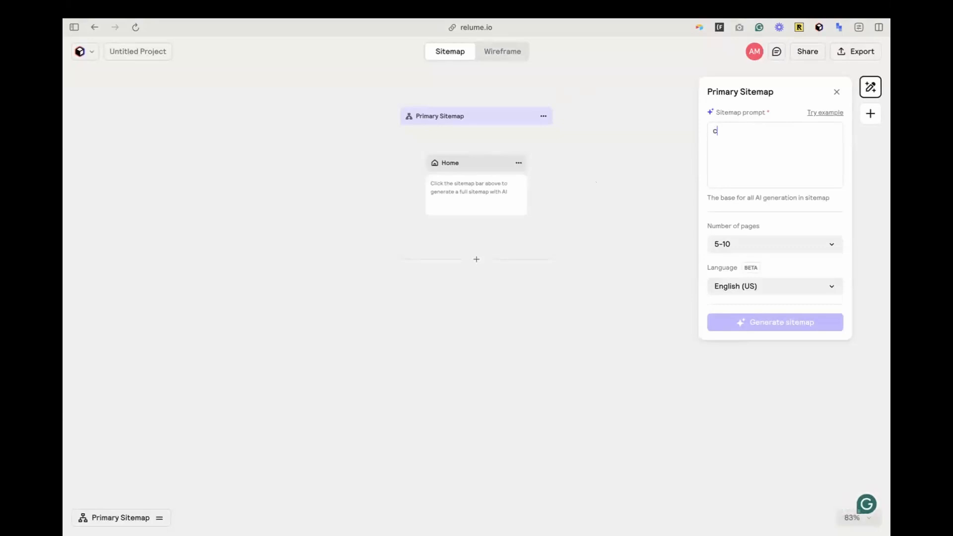
{"action": "type", "text": "reating a stite "}
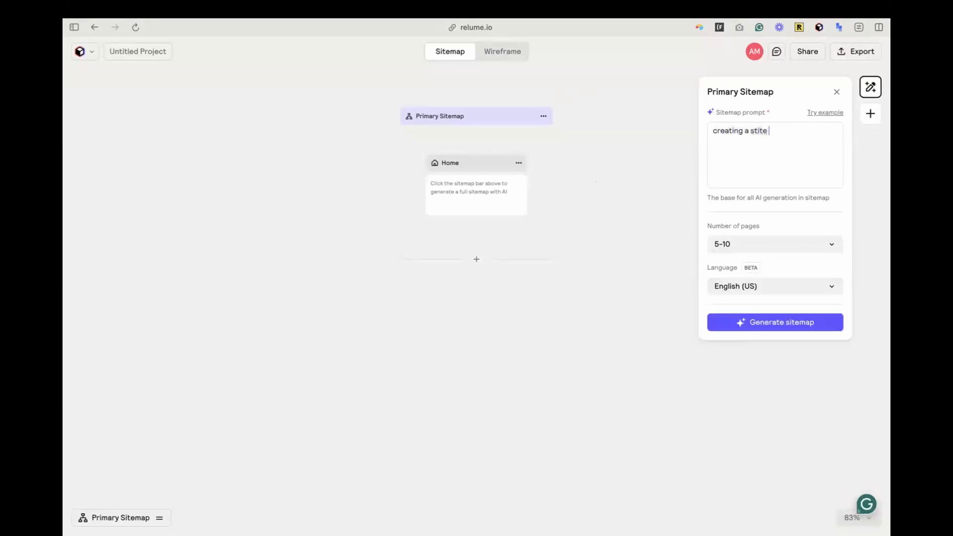
{"action": "type", "text": "for f"}
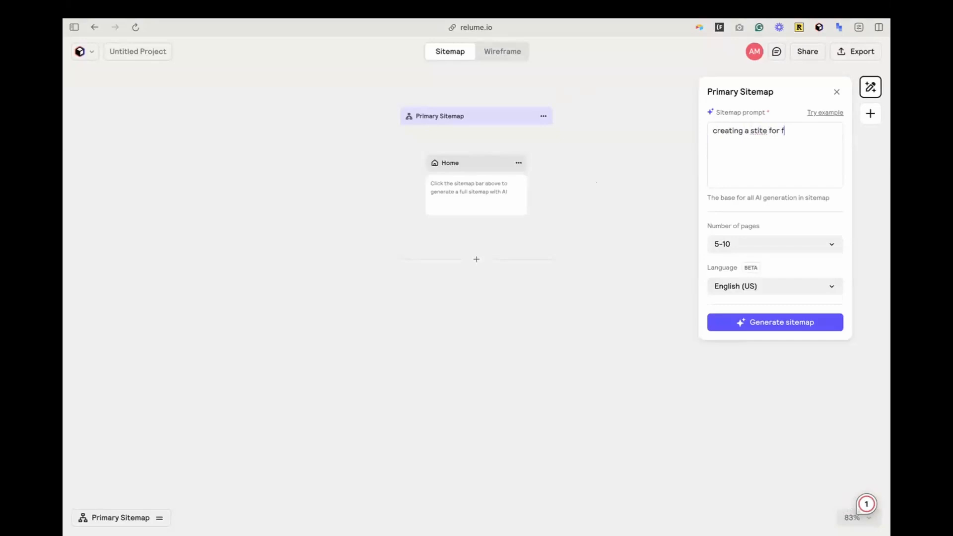
{"action": "type", "text": "ootball fans to visit euros 2024 "}
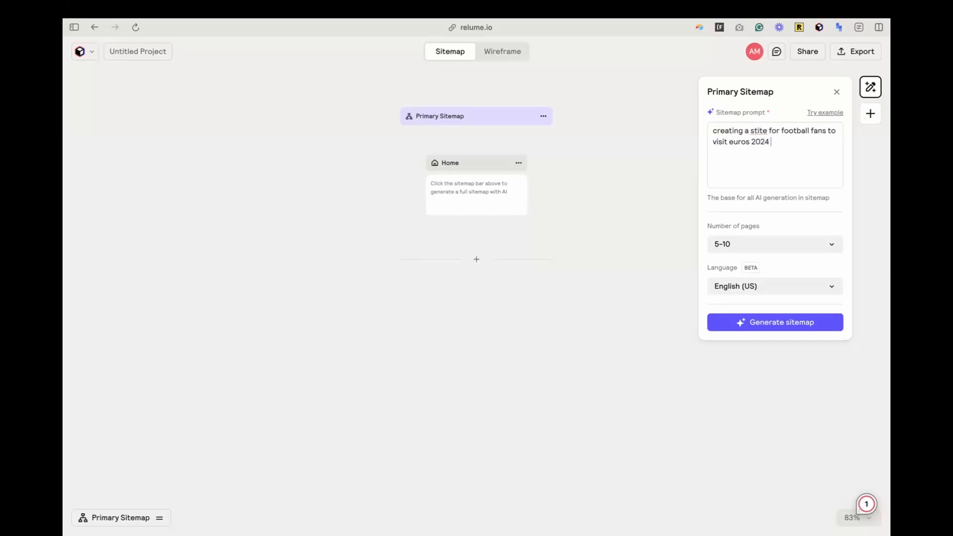
{"action": "type", "text": "to give them tips and inspritation"}
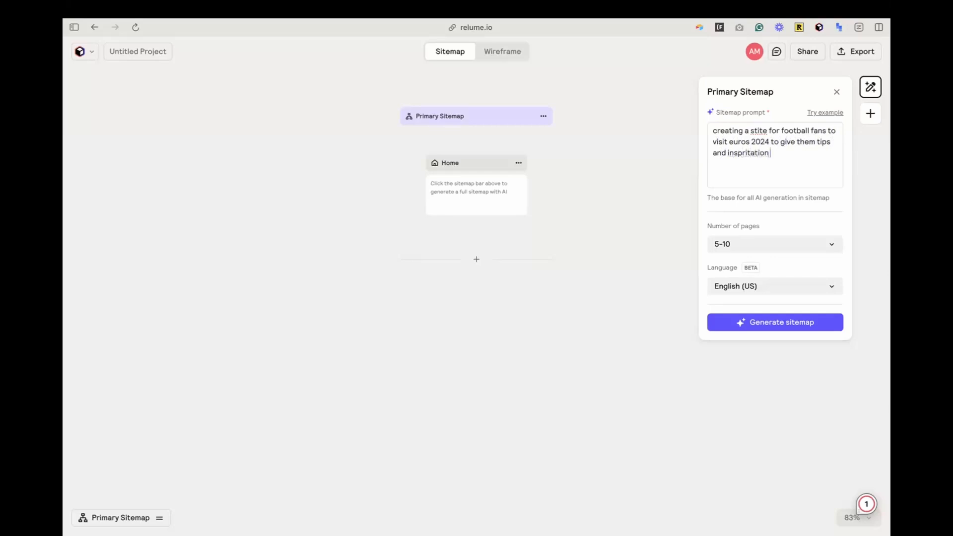
Step: Correct the two misspelled words in the sitemap prompt to "inspiration" and "site" using the spelling suggestions
{"action": "right_click", "coordinate": [757, 153]}
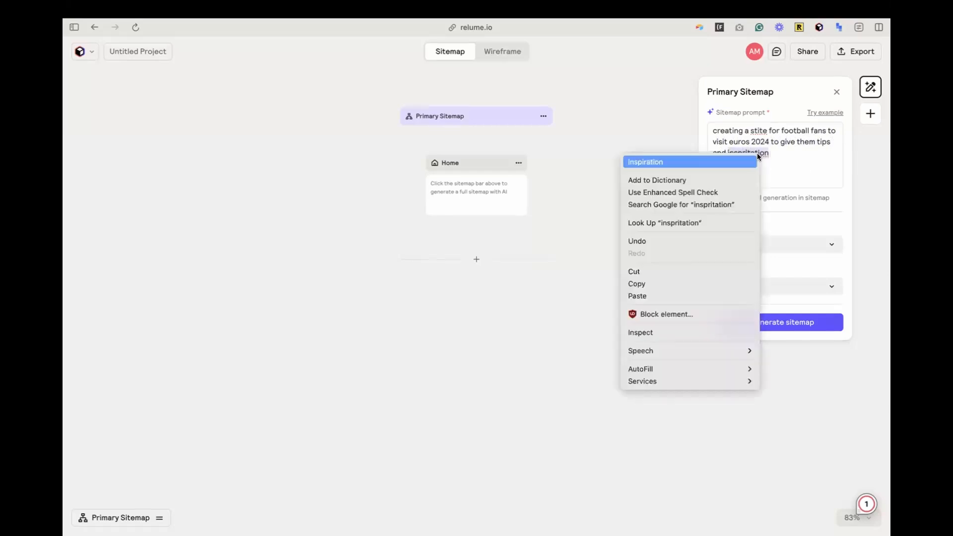
{"action": "left_click", "coordinate": [738, 167]}
{"action": "right_click", "coordinate": [759, 131]}
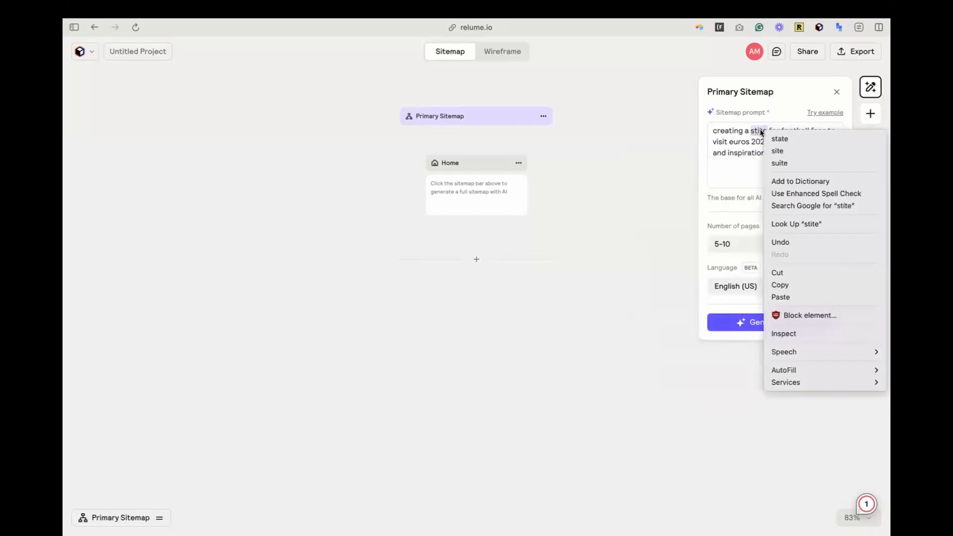
{"action": "left_click", "coordinate": [778, 151]}
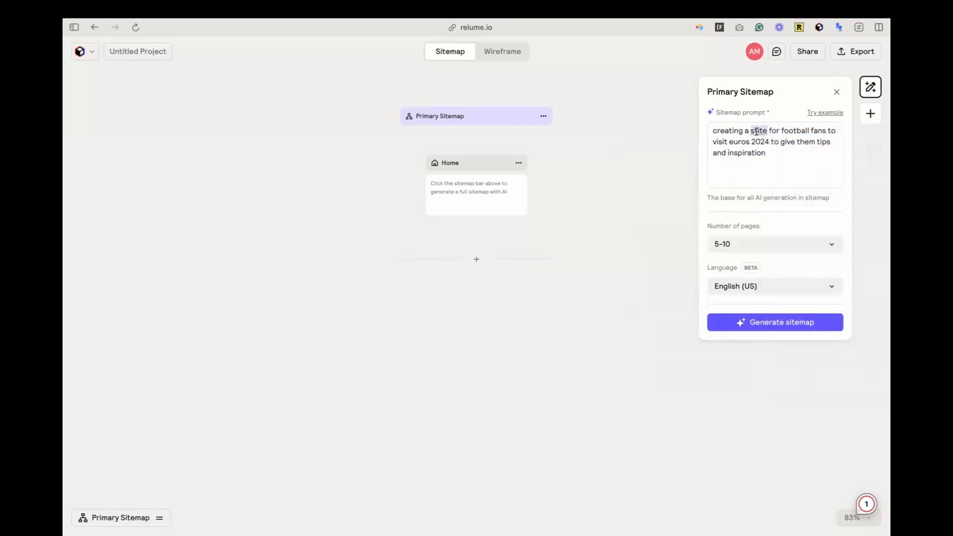
Step: Append "to enjoy germany hospitality" to the sitemap prompt and retype the flagged word "germany"
{"action": "left_click", "coordinate": [781, 151]}
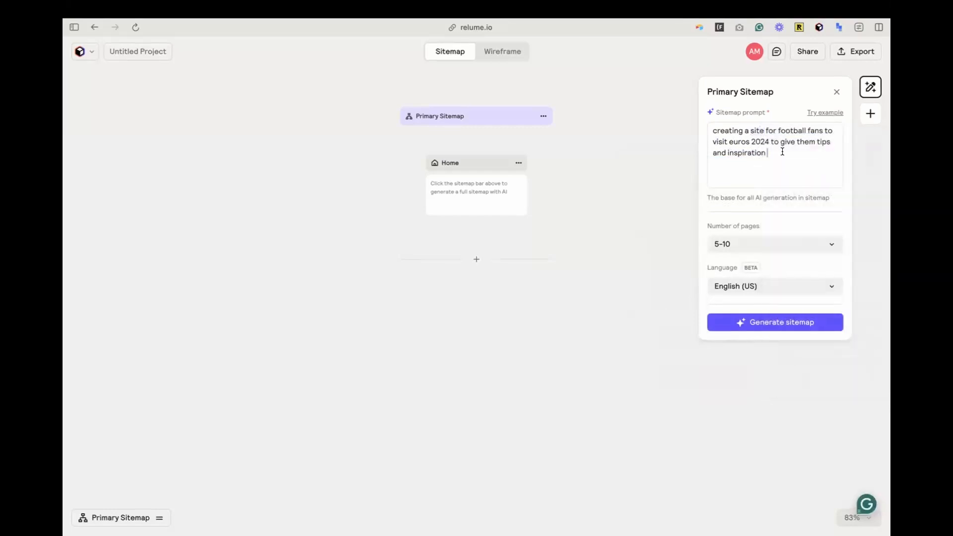
{"action": "type", "text": "to eng"}
{"action": "type", "text": "oy"}
{"action": "key", "text": "BackSpace"}
{"action": "key", "text": "BackSpace"}
{"action": "key", "text": "BackSpace"}
{"action": "type", "text": "joy germany hospitality"}
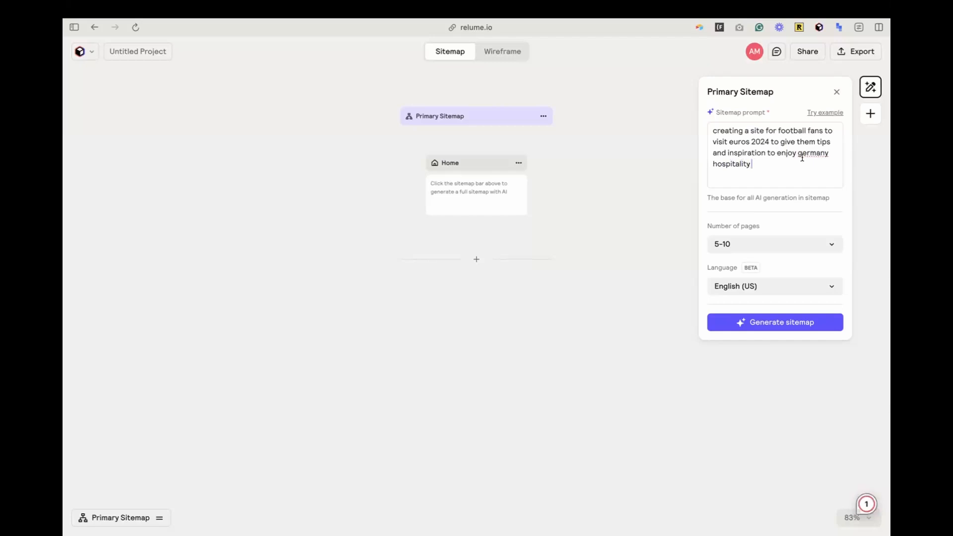
{"action": "right_click", "coordinate": [804, 155]}
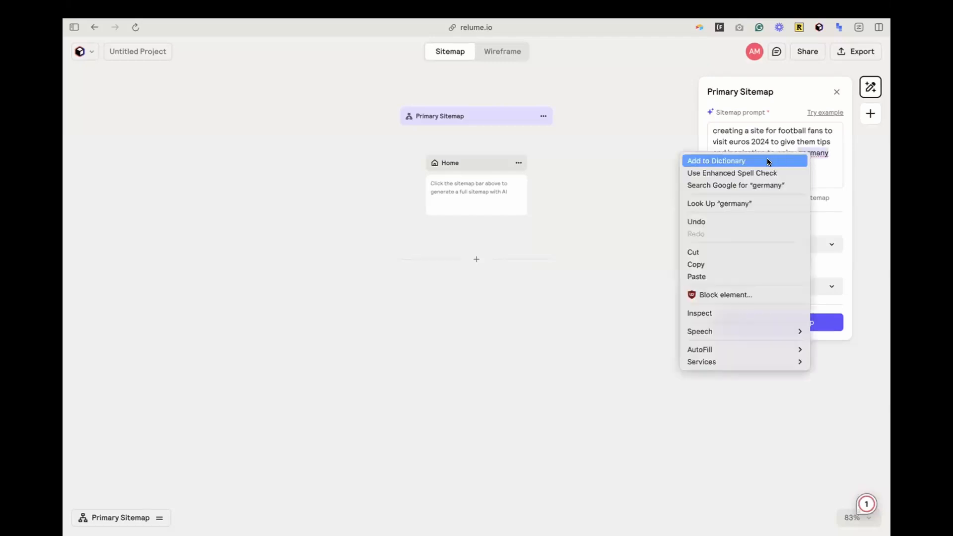
{"action": "left_click", "coordinate": [767, 162]}
{"action": "type", "text": "ger"}
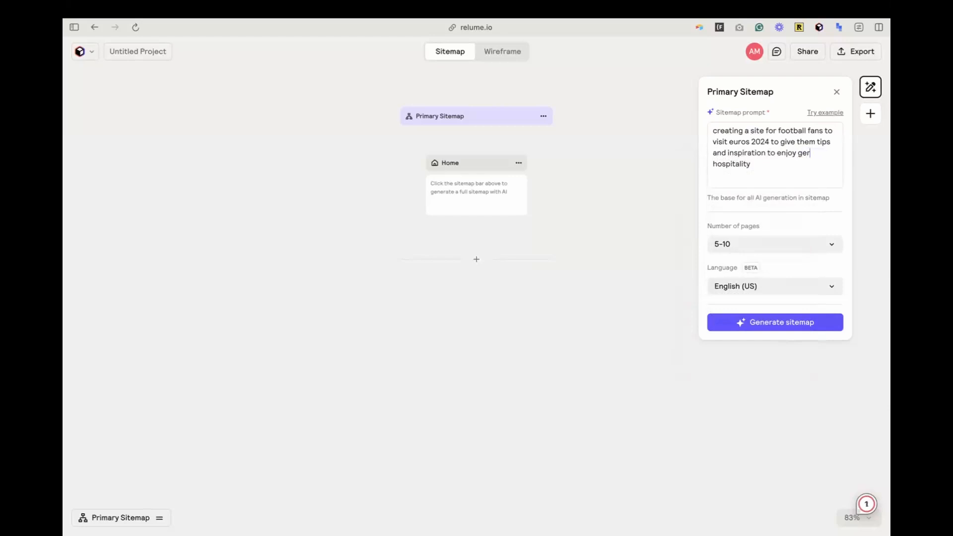
{"action": "type", "text": "many"}
Step: Check the available page-count and language options, keeping 5-10 pages and English (US)
{"action": "left_click", "coordinate": [759, 243]}
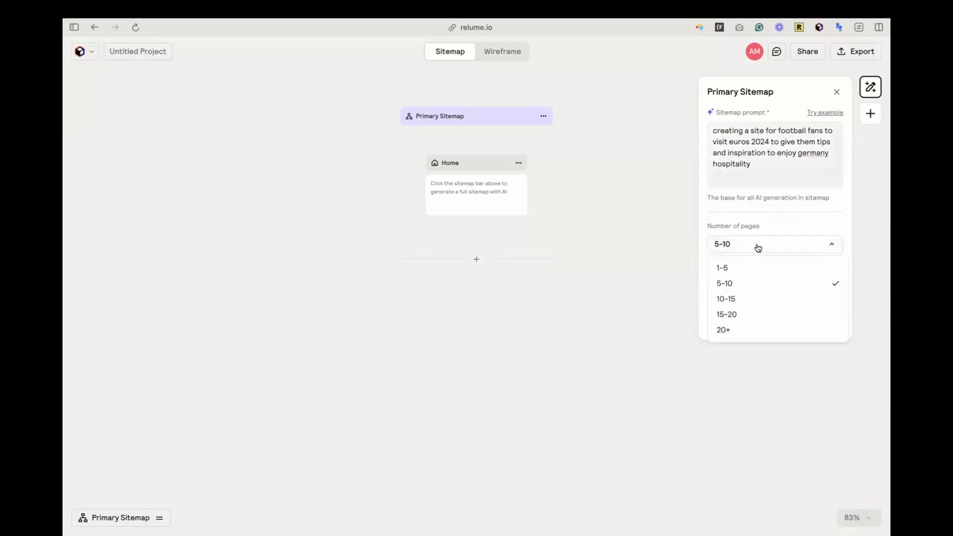
{"action": "left_click", "coordinate": [761, 228]}
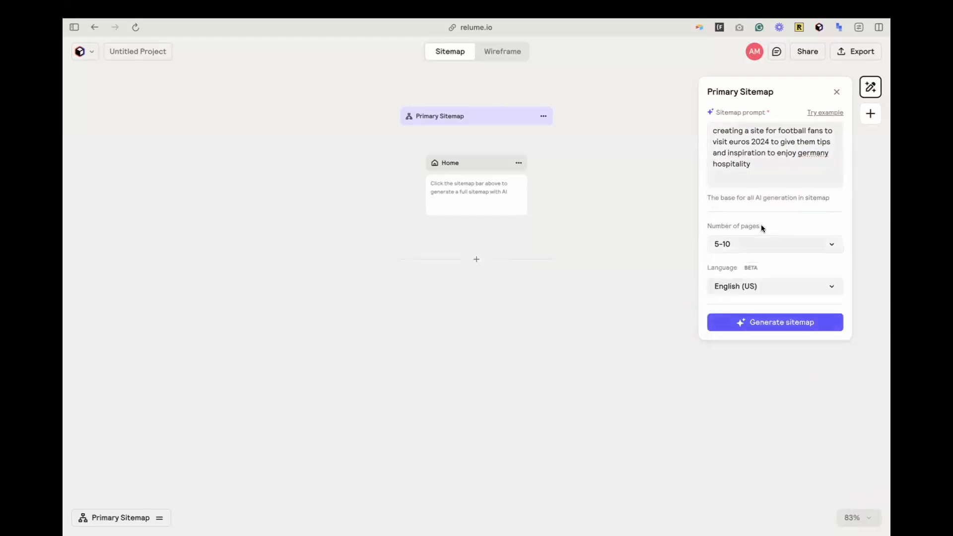
{"action": "left_click", "coordinate": [772, 285]}
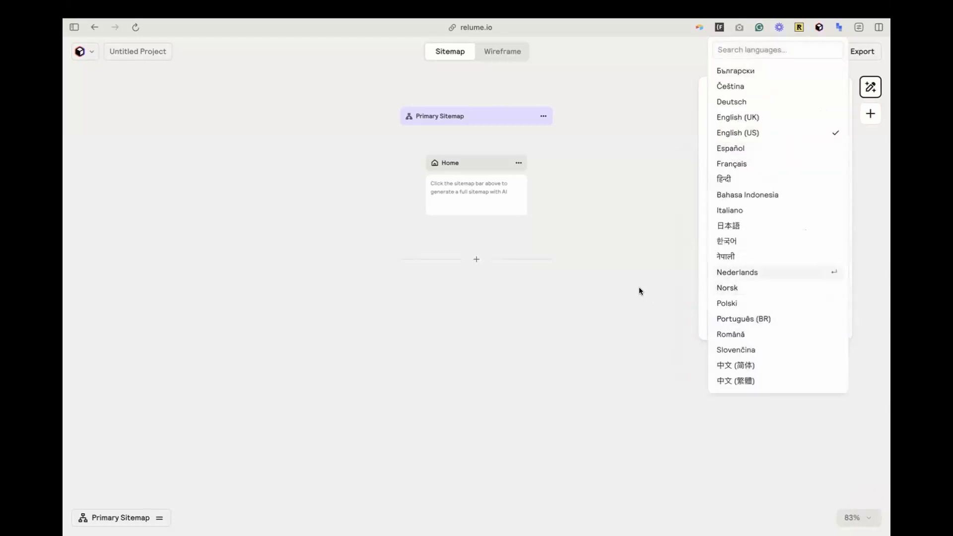
{"action": "left_click", "coordinate": [756, 132]}
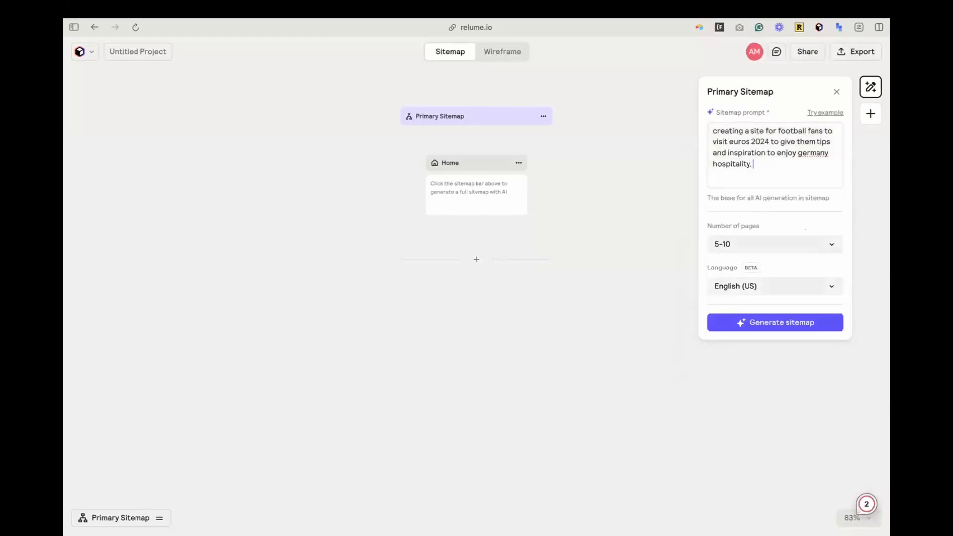
Step: Add "The site will list games, locations and things to do." to the end of the prompt and generate the sitemap
{"action": "type", "text": "The site wi"}
{"action": "type", "text": "ll list games, stat"}
{"action": "key", "text": "BackSpace"}
{"action": "key", "text": "BackSpace"}
{"action": "key", "text": "BackSpace"}
{"action": "type", "text": "locations and "}
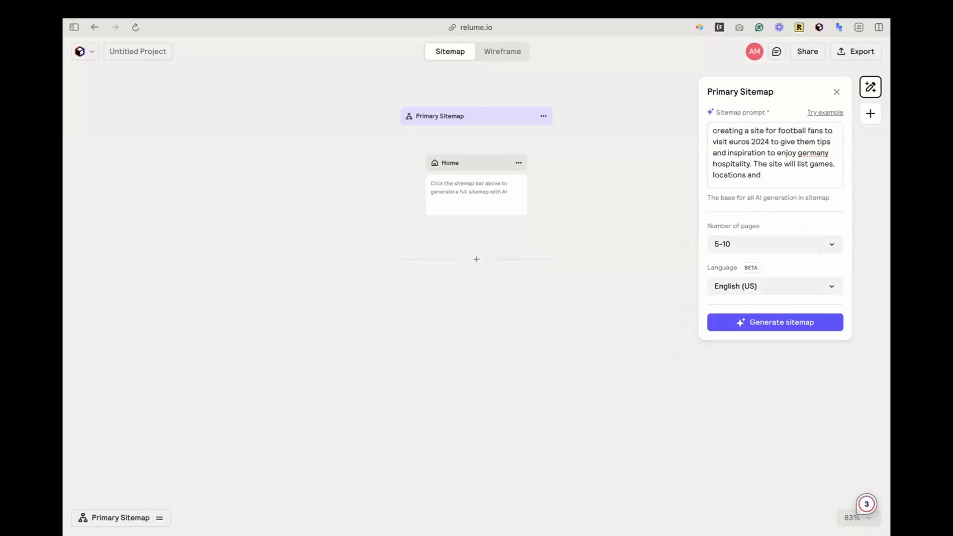
{"action": "type", "text": "things to do."}
{"action": "left_click", "coordinate": [776, 320]}
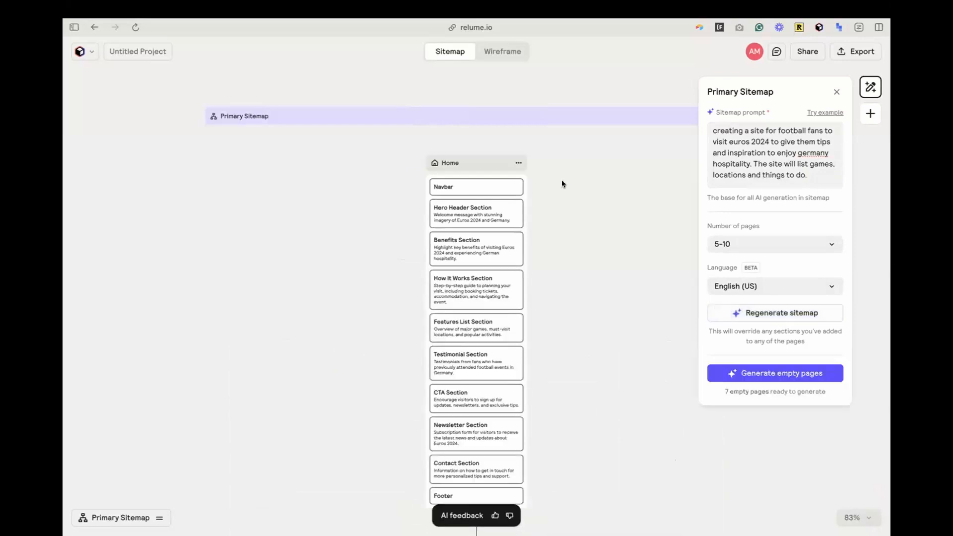
Step: Examine the generated sitemap and its Home page sections, closing the sitemap prompt settings
{"action": "scroll", "coordinate": [562, 183], "scroll_direction": "down", "scroll_amount": 3}
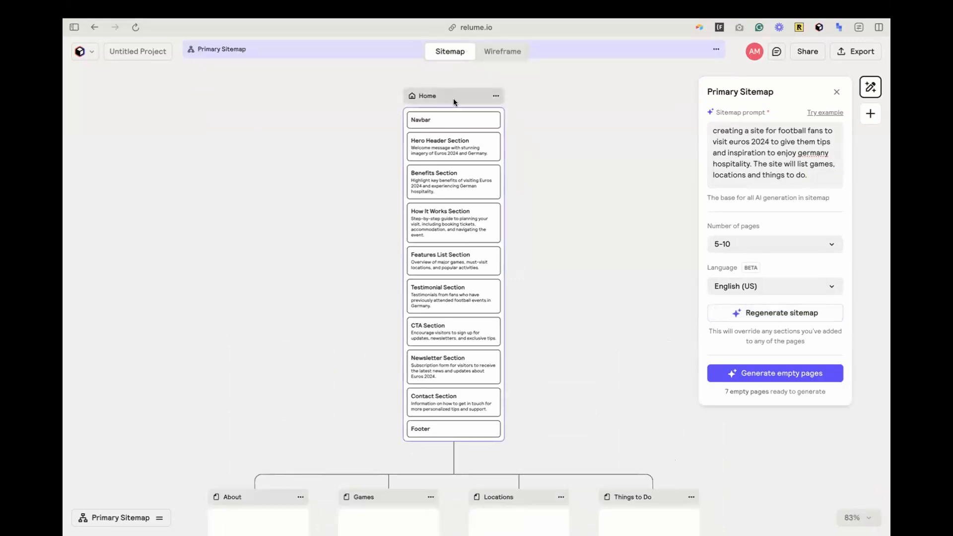
{"action": "scroll", "coordinate": [454, 127], "scroll_direction": "up", "scroll_amount": 5}
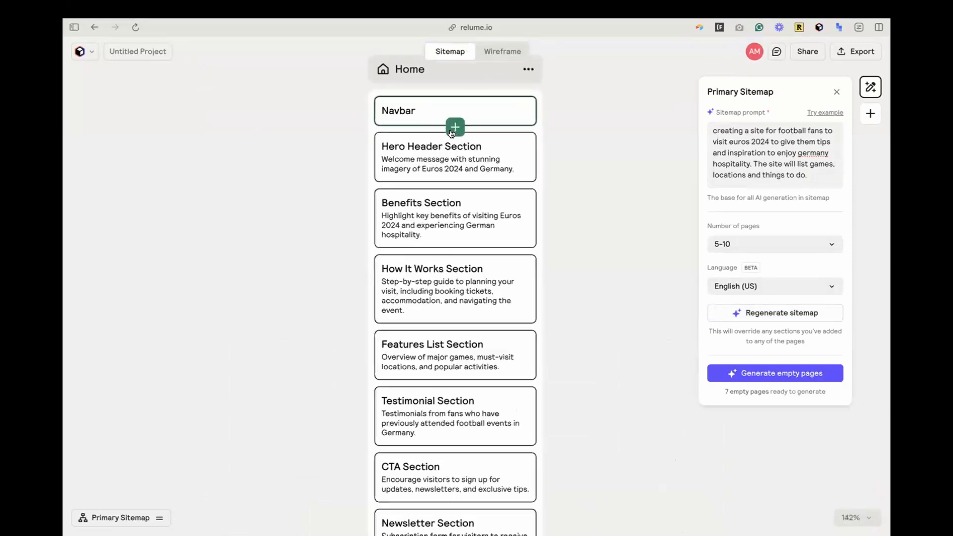
{"action": "scroll", "coordinate": [453, 127], "scroll_direction": "down", "scroll_amount": 6}
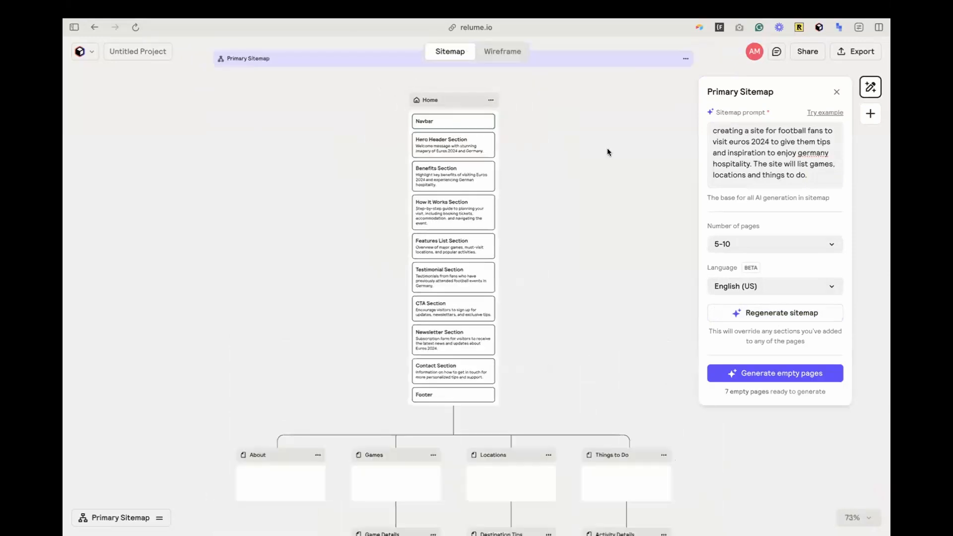
{"action": "left_click", "coordinate": [836, 92]}
{"action": "scroll", "coordinate": [418, 114], "scroll_direction": "up", "scroll_amount": 10}
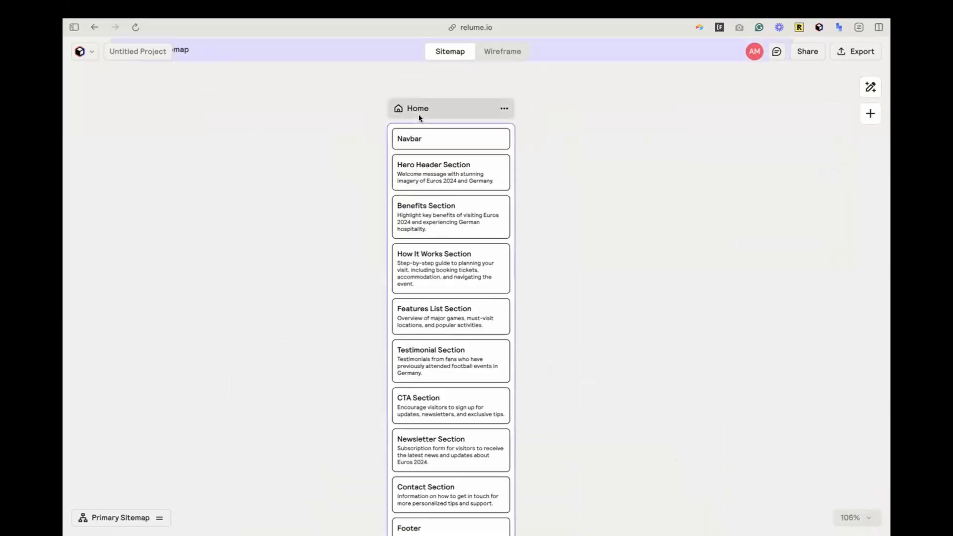
{"action": "scroll", "coordinate": [426, 102], "scroll_direction": "up", "scroll_amount": 3}
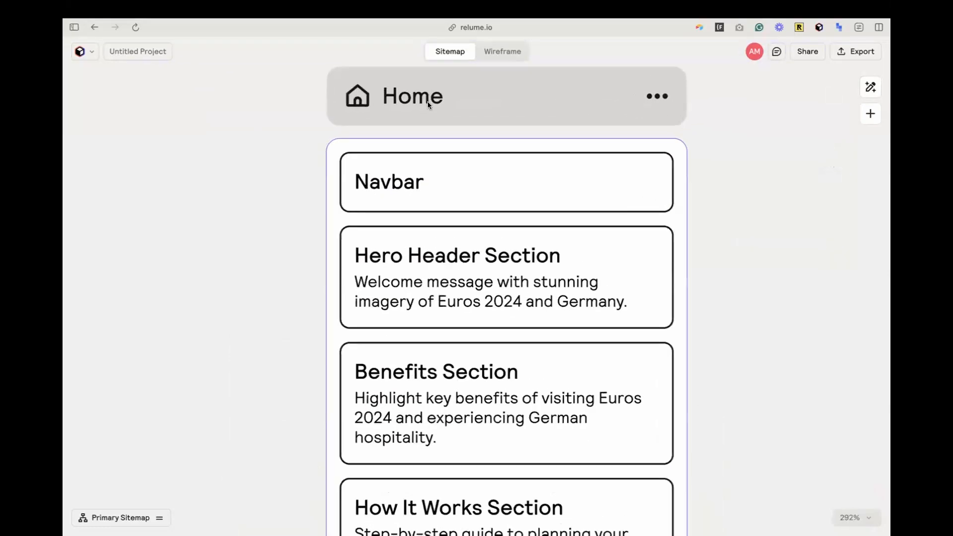
{"action": "scroll", "coordinate": [410, 196], "scroll_direction": "down", "scroll_amount": 1}
Step: Inspect the section settings of the Home page's Navbar and Hero Header Section, then clear the selection
{"action": "left_click", "coordinate": [418, 190]}
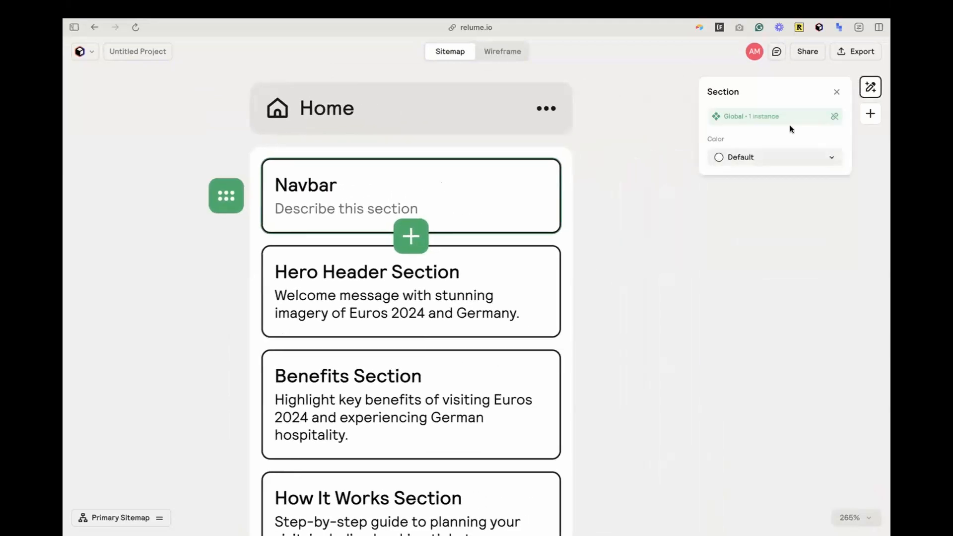
{"action": "left_click", "coordinate": [502, 280]}
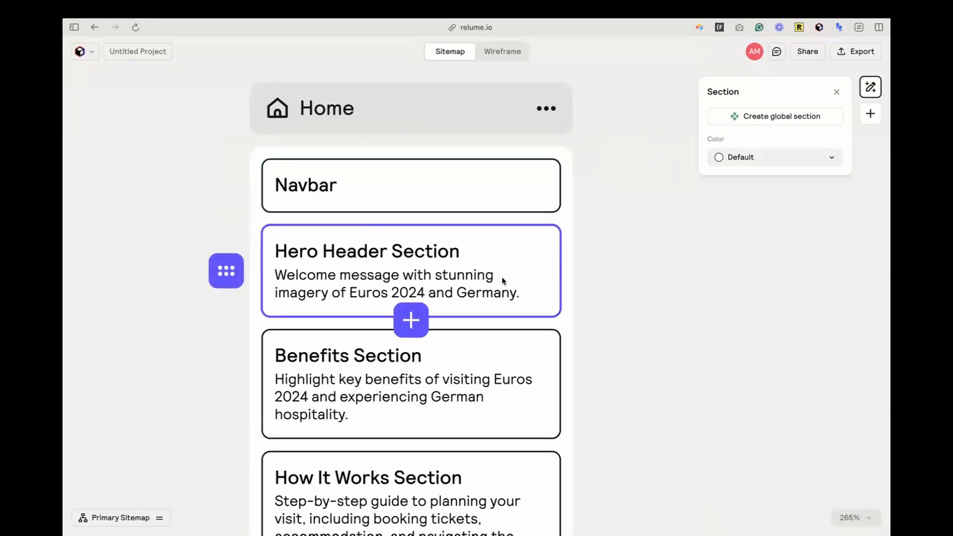
{"action": "scroll", "coordinate": [502, 279], "scroll_direction": "down", "scroll_amount": 5}
{"action": "scroll", "coordinate": [495, 290], "scroll_direction": "down", "scroll_amount": 3}
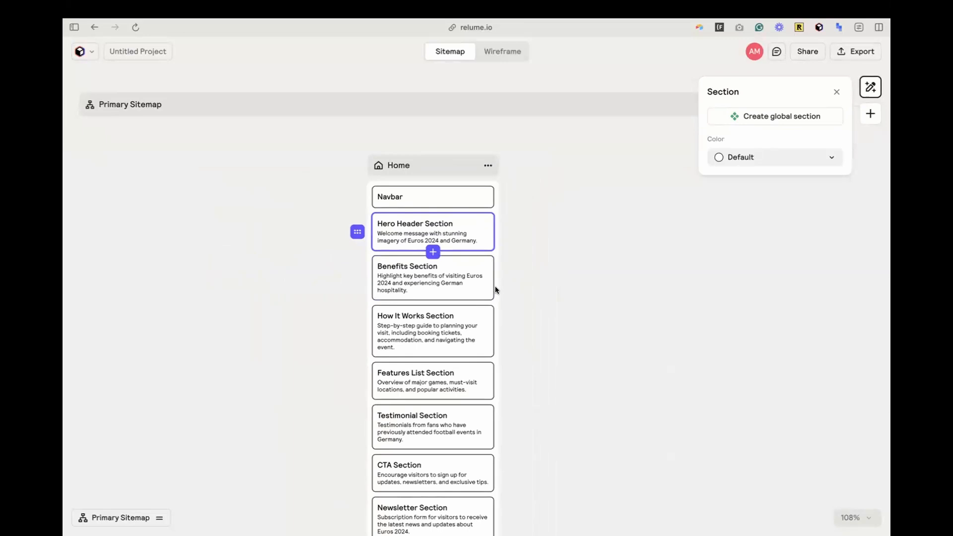
{"action": "left_click", "coordinate": [534, 256]}
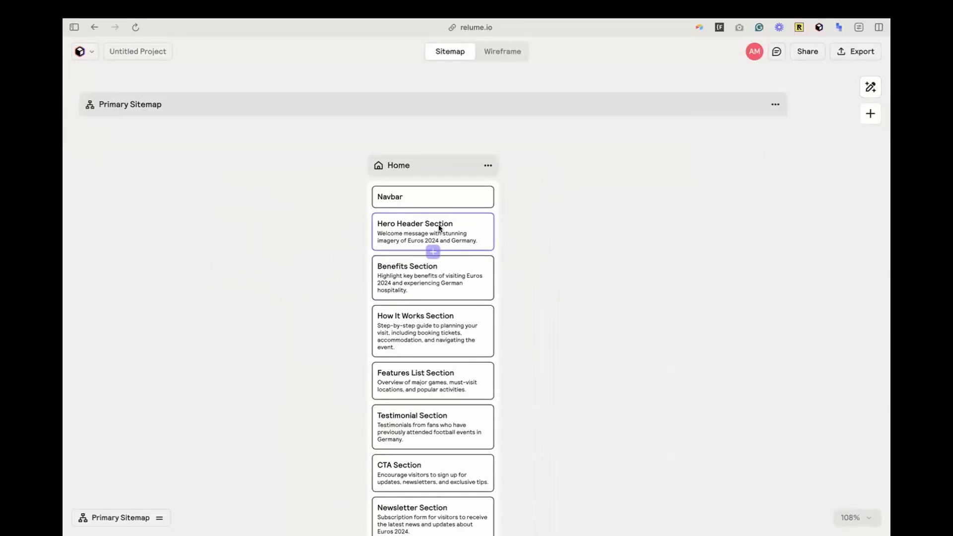
Step: Delete the How It Works Section from the Home page
{"action": "scroll", "coordinate": [454, 198], "scroll_direction": "up", "scroll_amount": 3}
{"action": "scroll", "coordinate": [437, 224], "scroll_direction": "up", "scroll_amount": 5}
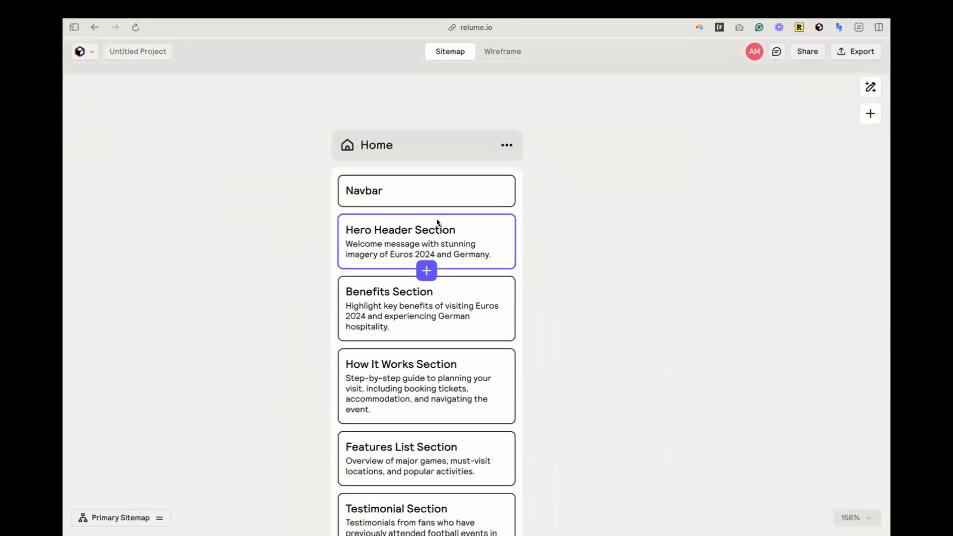
{"action": "scroll", "coordinate": [491, 254], "scroll_direction": "down", "scroll_amount": 2}
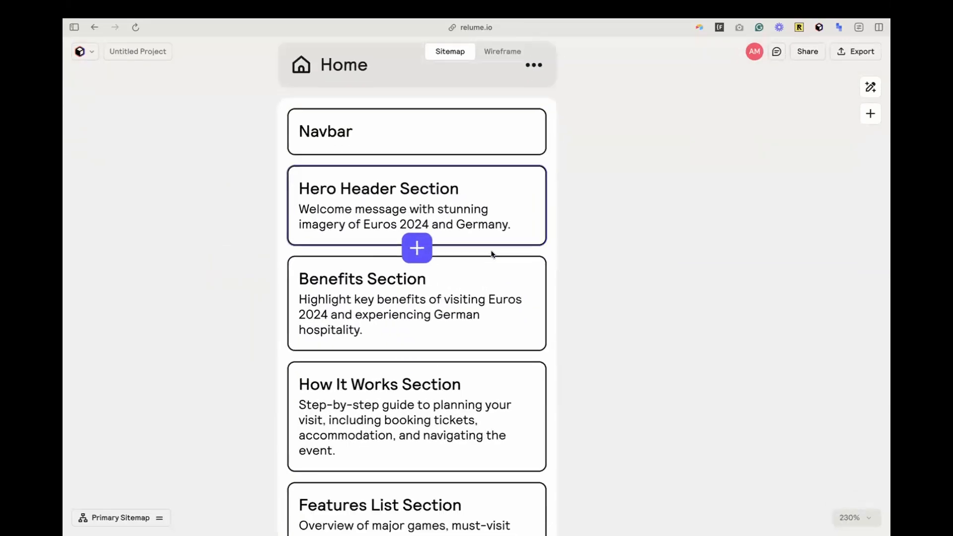
{"action": "left_click", "coordinate": [450, 304]}
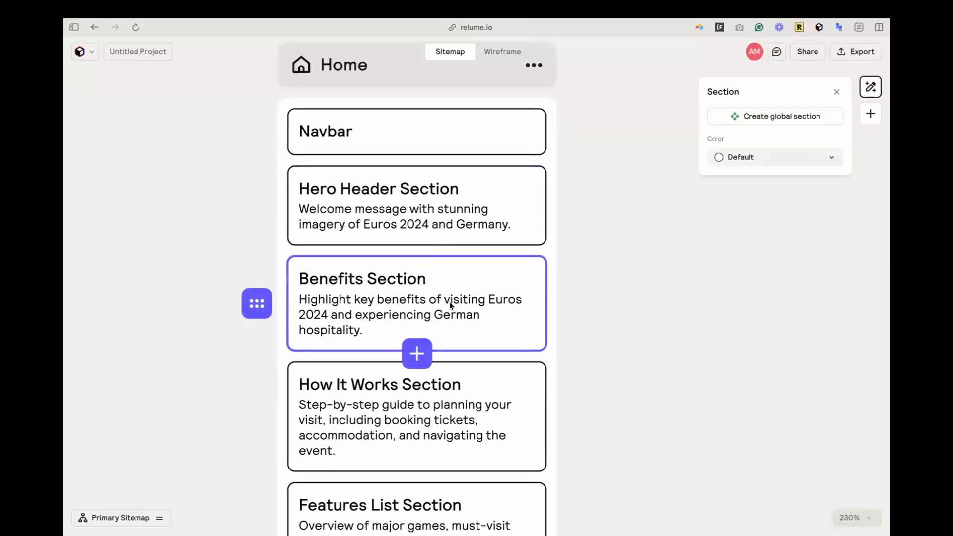
{"action": "scroll", "coordinate": [450, 304], "scroll_direction": "down", "scroll_amount": 2}
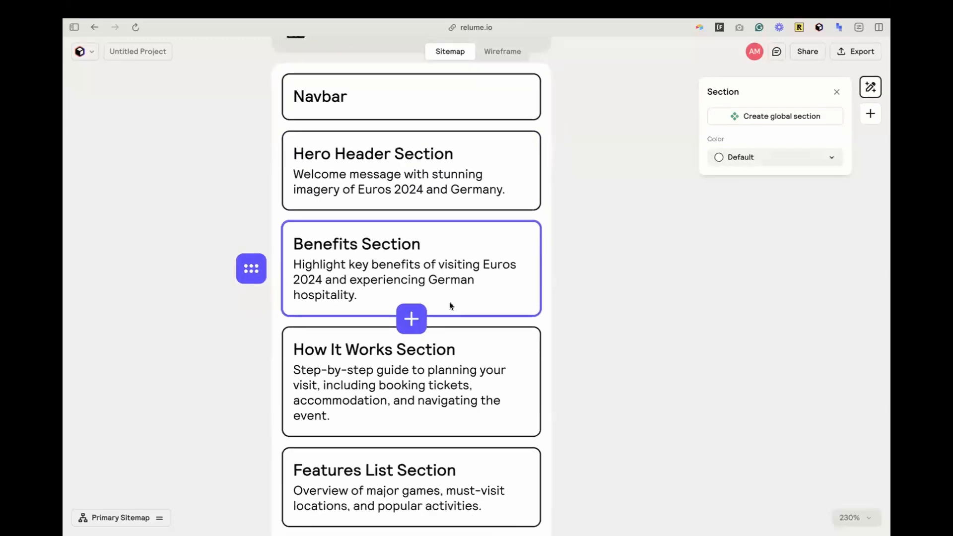
{"action": "left_click", "coordinate": [481, 382]}
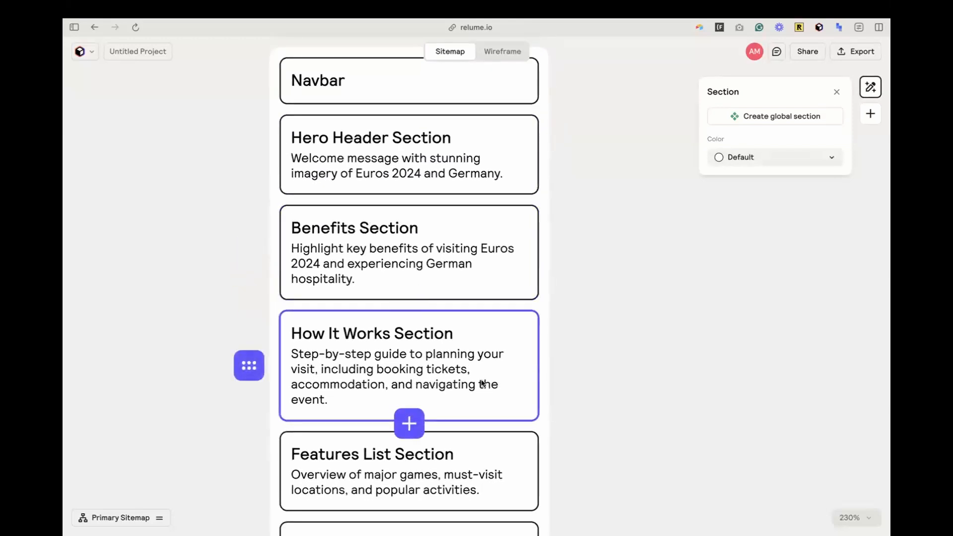
{"action": "scroll", "coordinate": [481, 382], "scroll_direction": "down", "scroll_amount": 2}
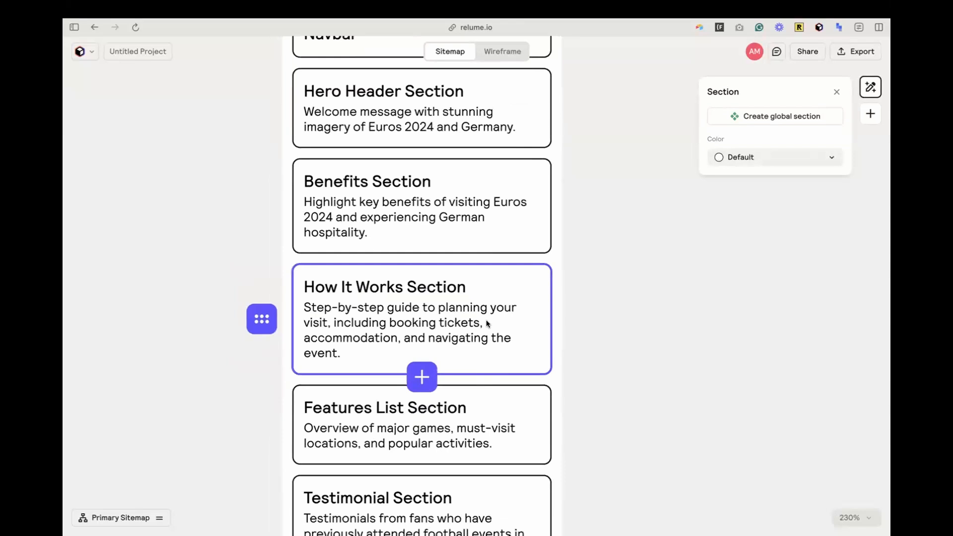
{"action": "key", "text": "BackSpace"}
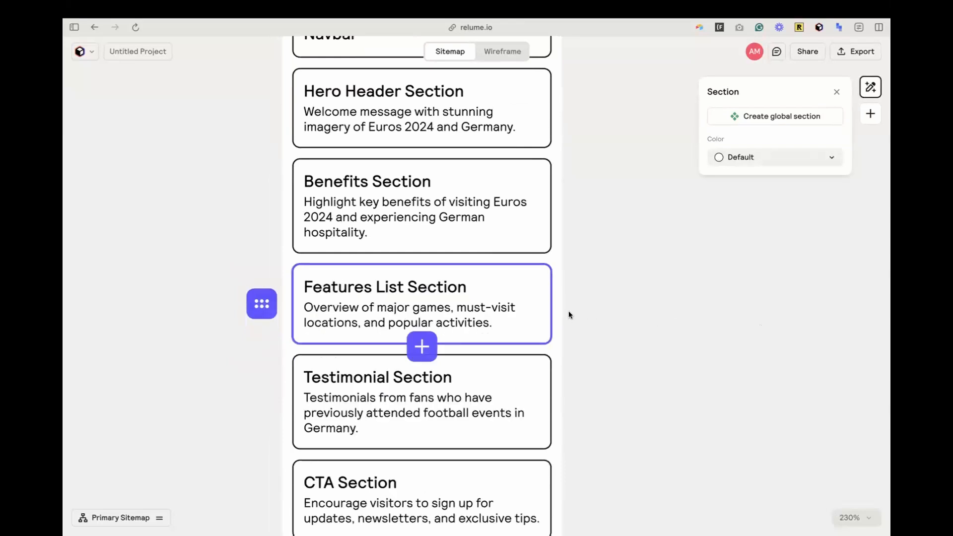
Step: Delete the Testimonial Section and the Newsletter Section from the Home page
{"action": "scroll", "coordinate": [569, 314], "scroll_direction": "down", "scroll_amount": 2}
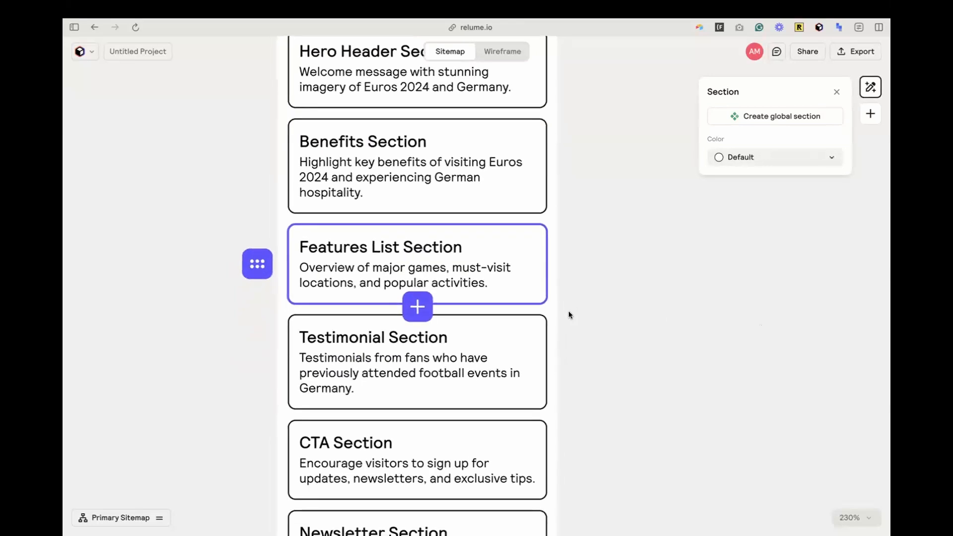
{"action": "left_click", "coordinate": [494, 348]}
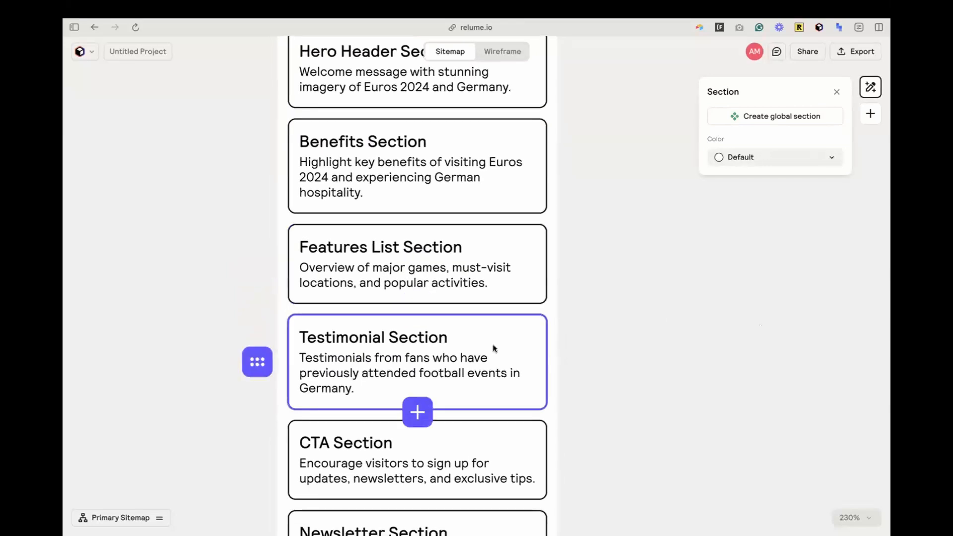
{"action": "key", "text": "BackSpace"}
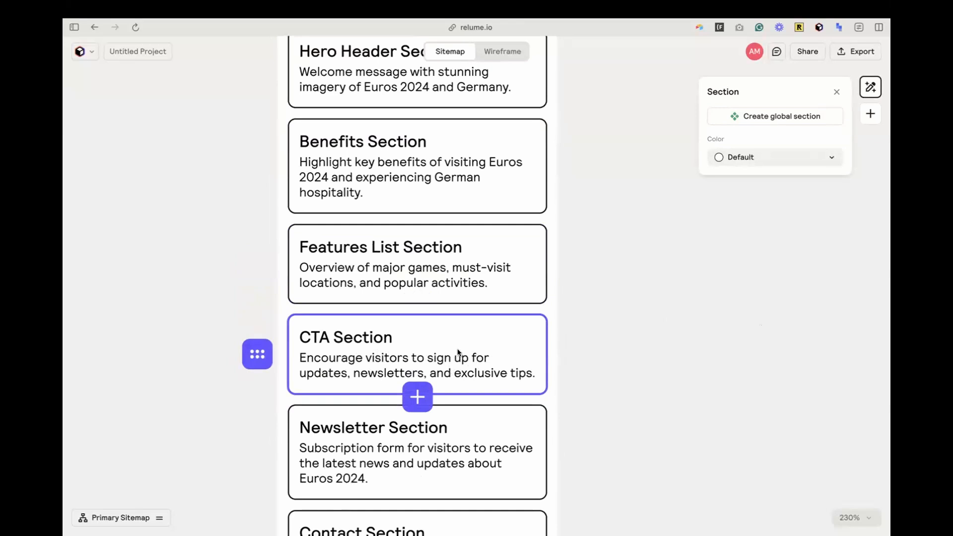
{"action": "scroll", "coordinate": [476, 347], "scroll_direction": "down", "scroll_amount": 3}
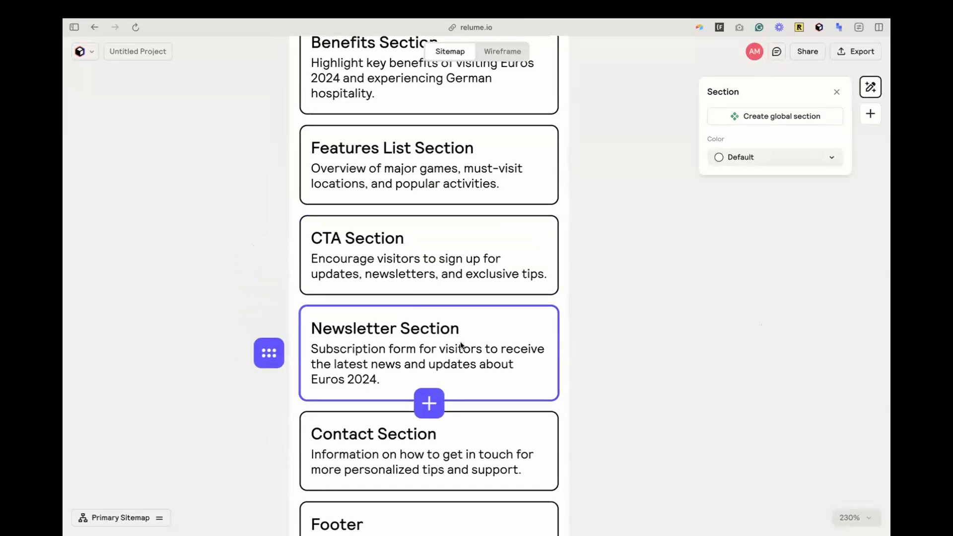
{"action": "key", "text": "Delete"}
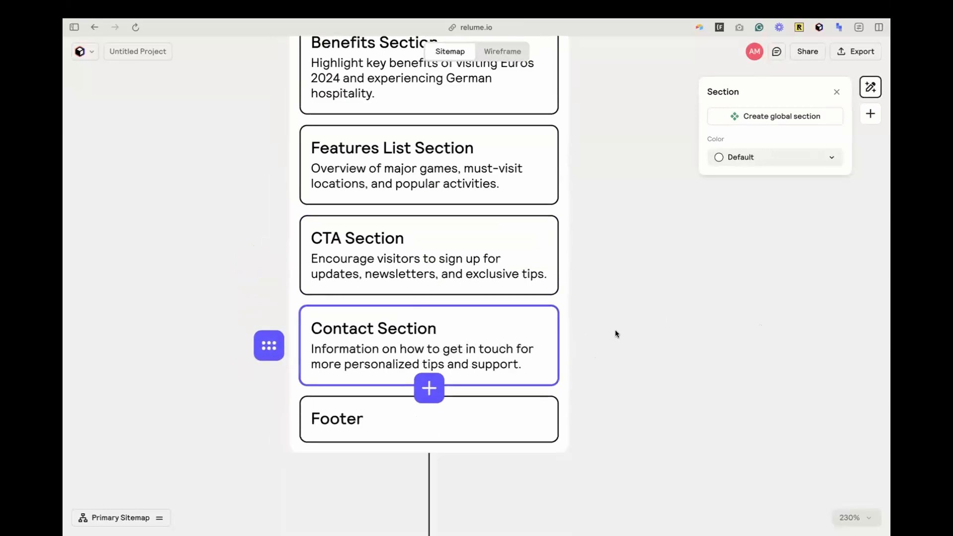
Step: Insert a Features List section directly below the Home page's Benefits Section, then clear the selection
{"action": "scroll", "coordinate": [614, 329], "scroll_direction": "up", "scroll_amount": 8}
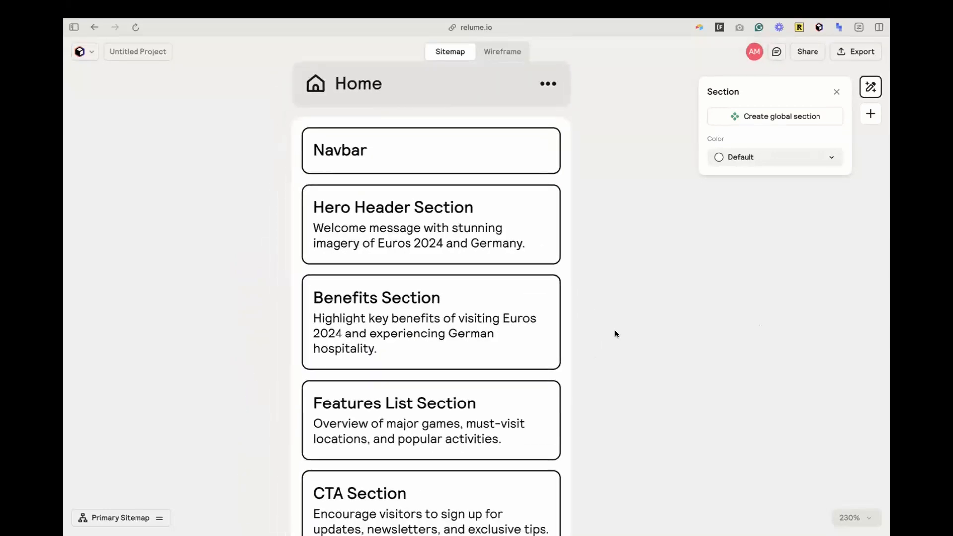
{"action": "scroll", "coordinate": [494, 323], "scroll_direction": "down", "scroll_amount": 2}
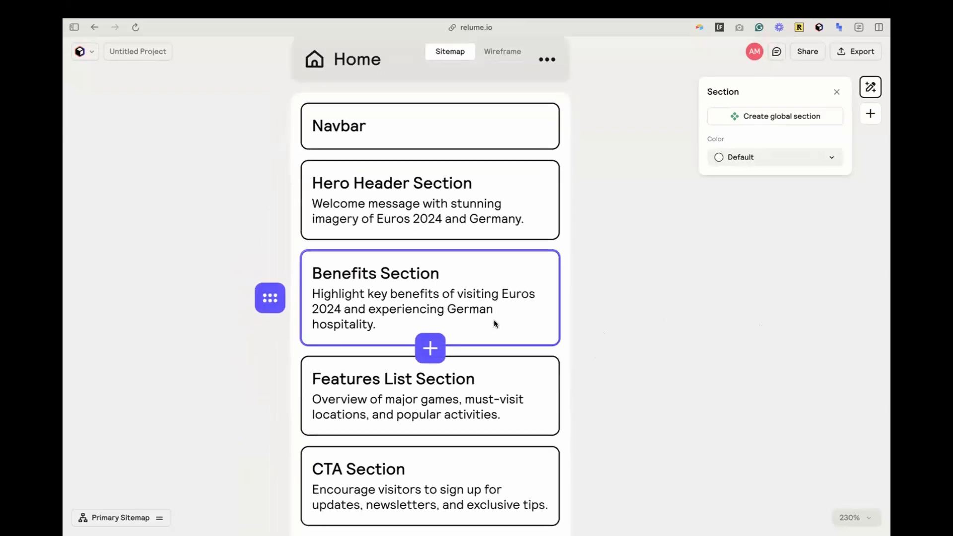
{"action": "left_click", "coordinate": [419, 326]}
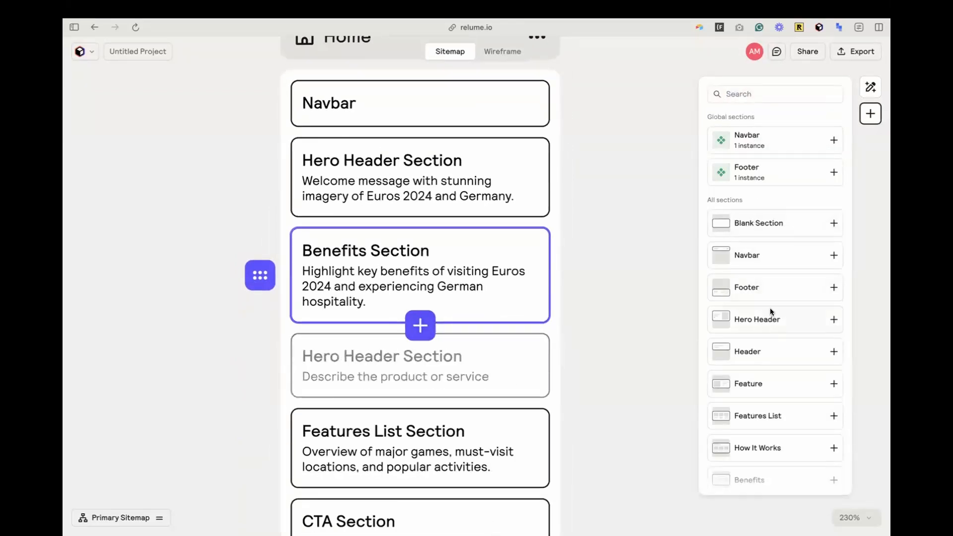
{"action": "scroll", "coordinate": [772, 340], "scroll_direction": "down", "scroll_amount": 1}
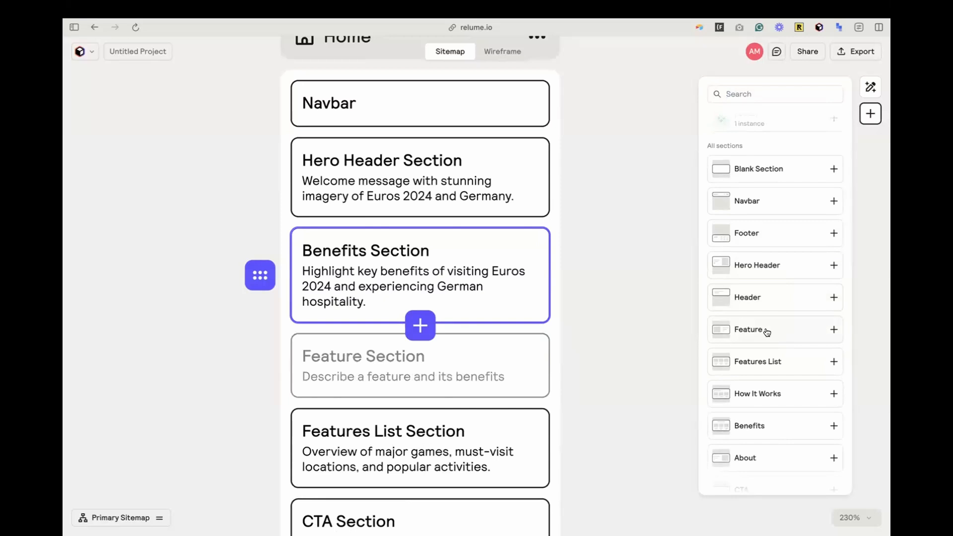
{"action": "left_click", "coordinate": [770, 364]}
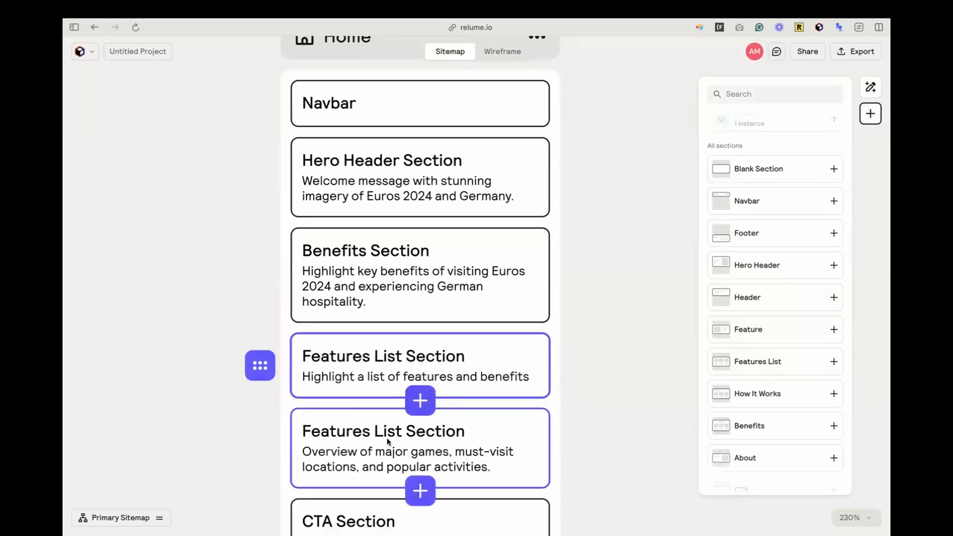
{"action": "left_click", "coordinate": [404, 439]}
{"action": "left_click", "coordinate": [614, 341]}
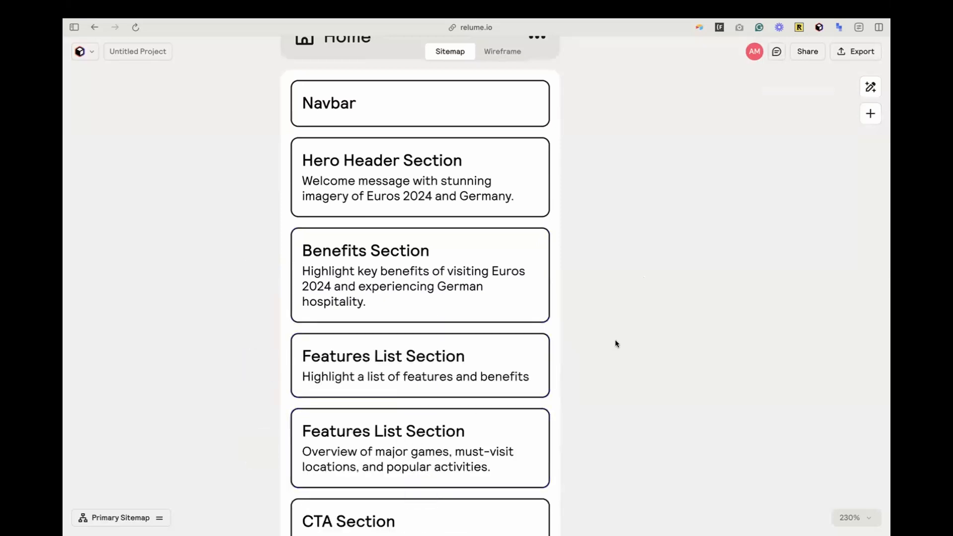
Step: Replace the description of the Home page's Features List Section just above the CTA Section with "best teams or feature games"
{"action": "left_click", "coordinate": [404, 468]}
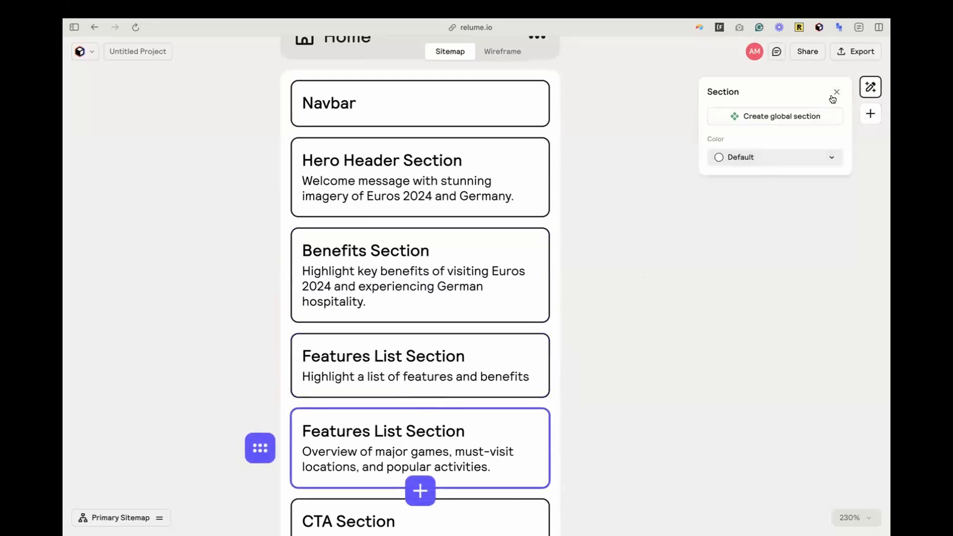
{"action": "double_click", "coordinate": [332, 434]}
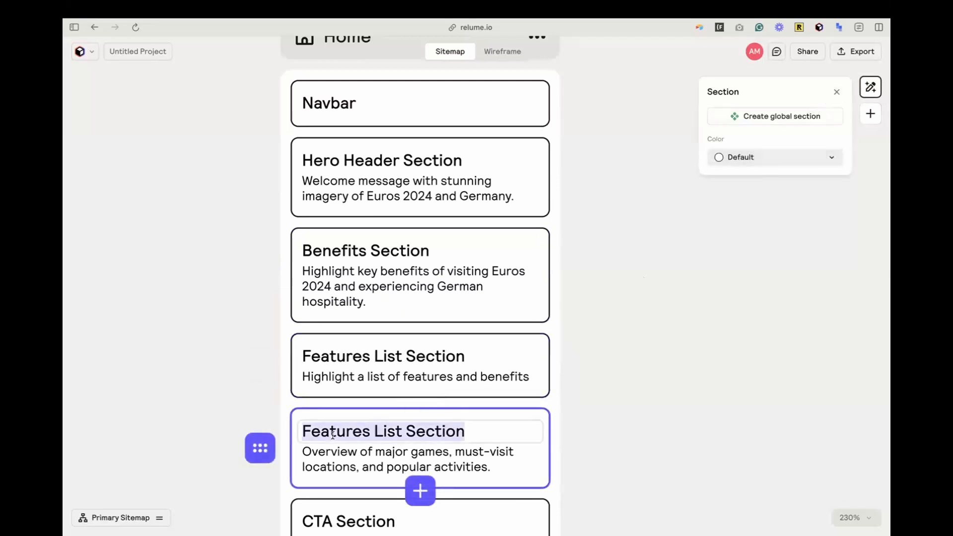
{"action": "double_click", "coordinate": [358, 460]}
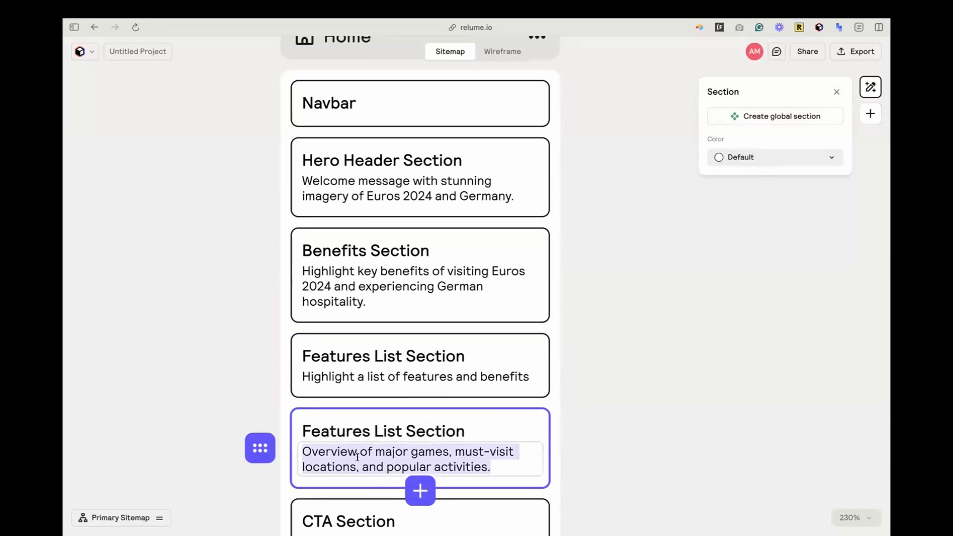
{"action": "type", "text": "M"}
{"action": "key", "text": "BackSpace"}
{"action": "type", "text": "bes"}
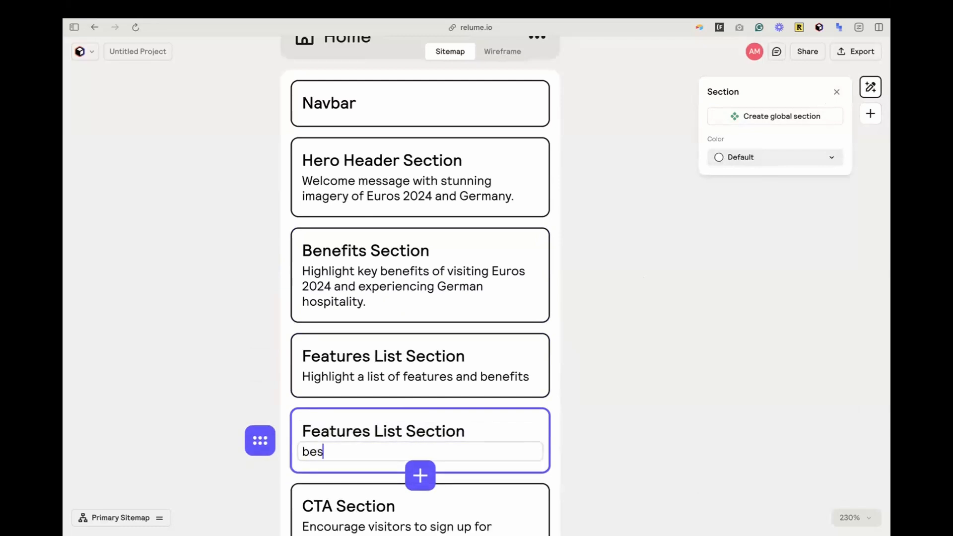
{"action": "type", "text": "t teams or feature games"}
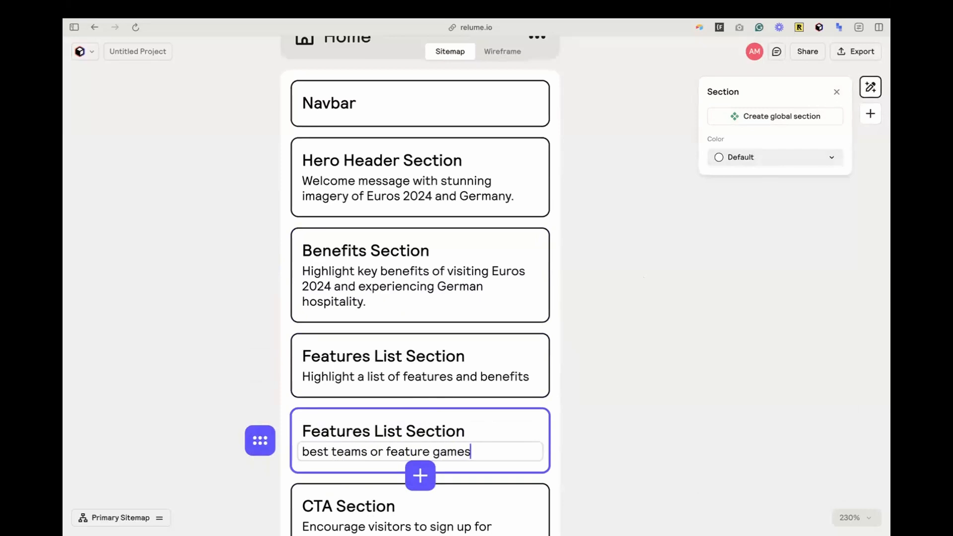
{"action": "left_click", "coordinate": [654, 400]}
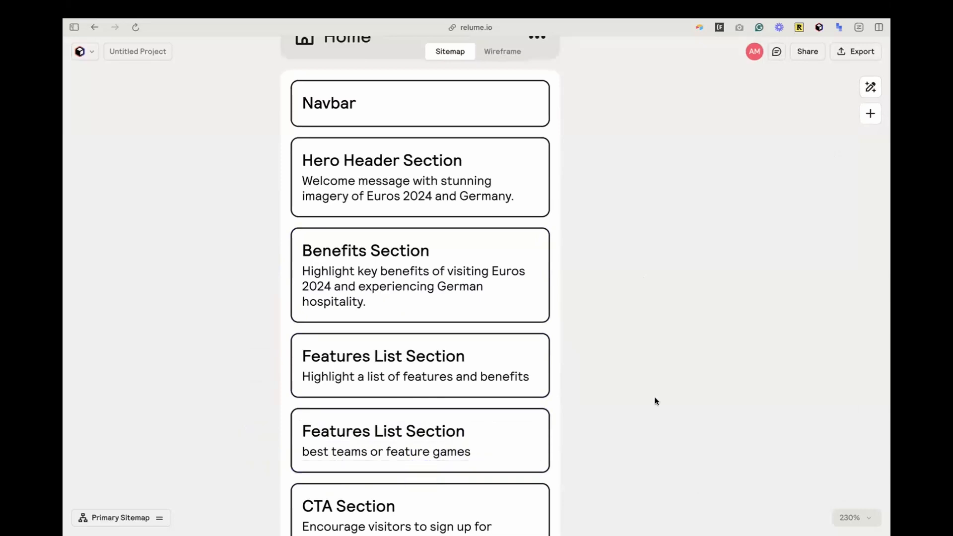
Step: Generate AI content for the empty About page below Home
{"action": "scroll", "coordinate": [637, 354], "scroll_direction": "down", "scroll_amount": 10}
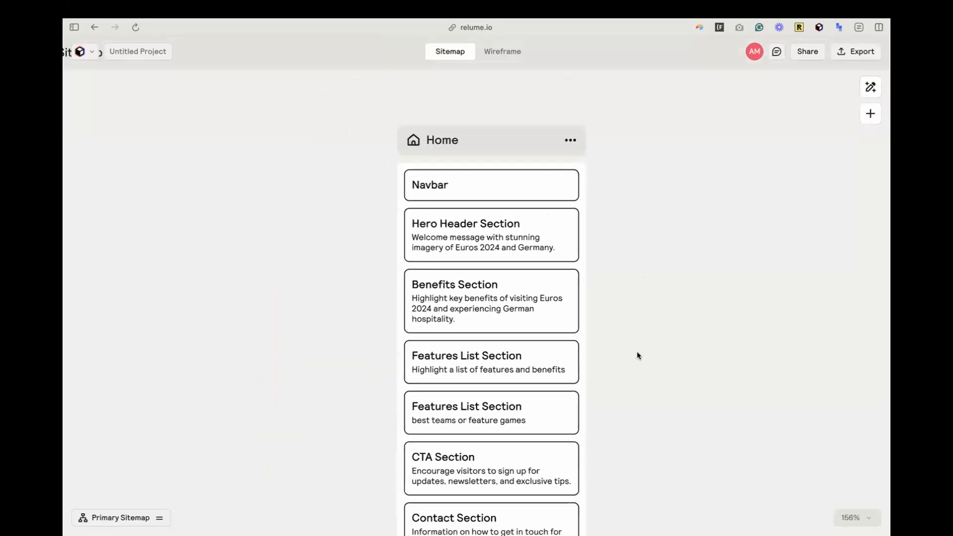
{"action": "scroll", "coordinate": [637, 356], "scroll_direction": "down", "scroll_amount": 5}
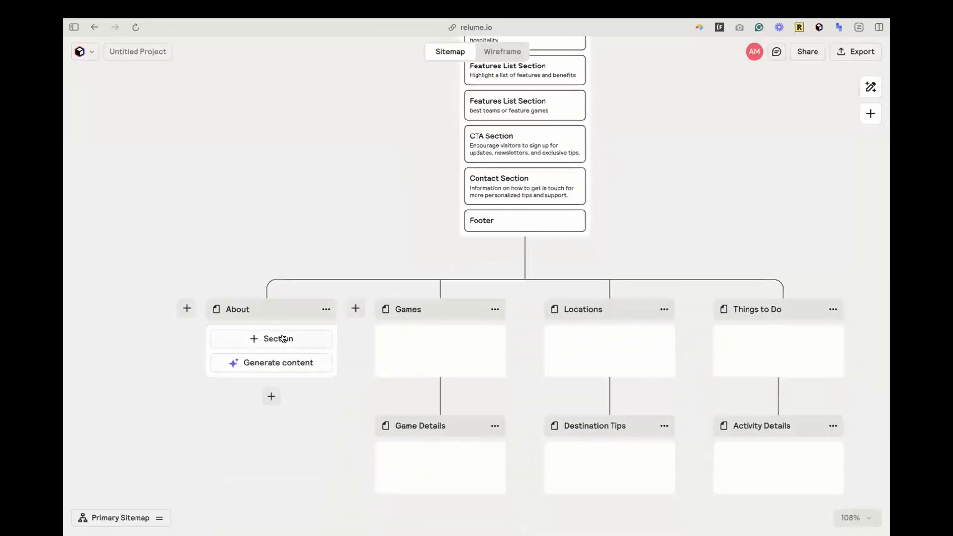
{"action": "mouse_move", "coordinate": [257, 311]}
{"action": "scroll", "coordinate": [257, 310], "scroll_direction": "up", "scroll_amount": 8}
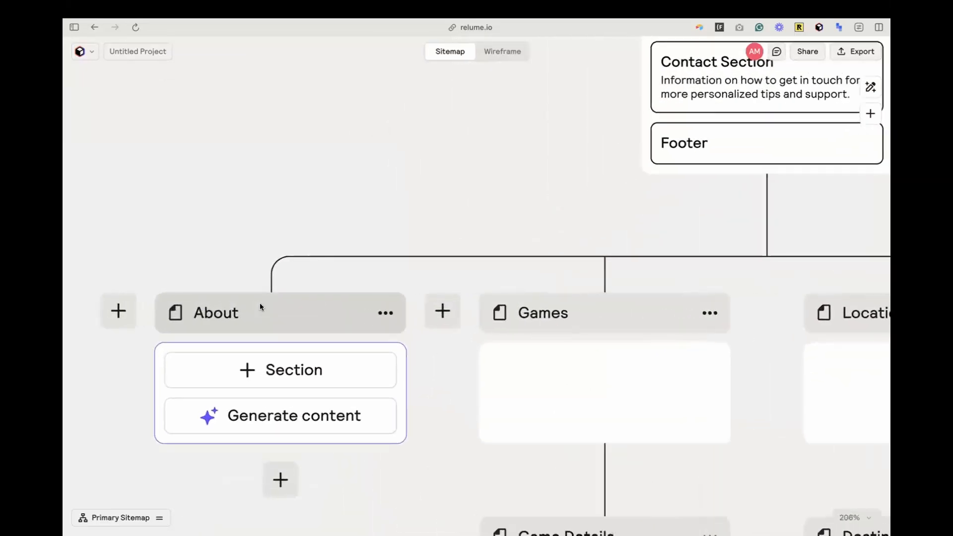
{"action": "left_click", "coordinate": [282, 379]}
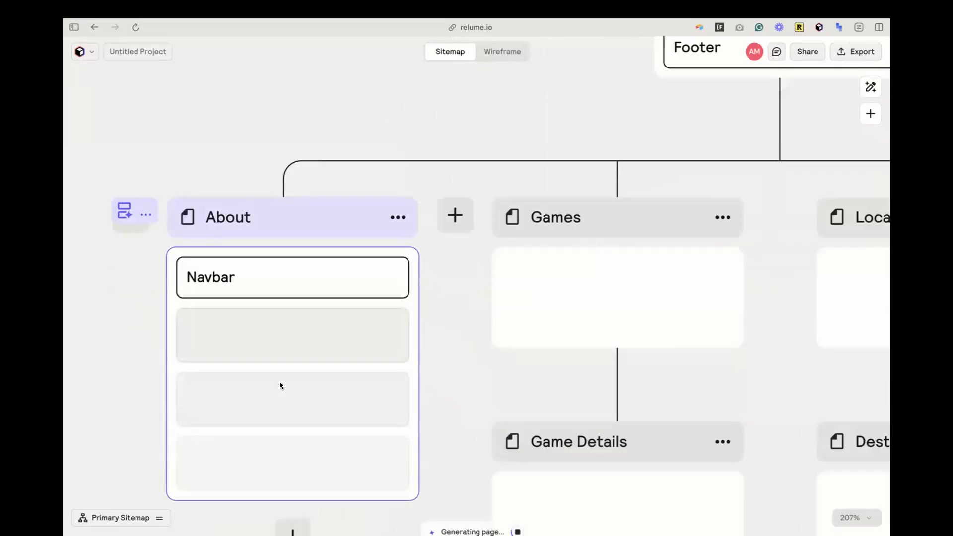
Step: Generate AI content for the empty Games page
{"action": "scroll", "coordinate": [271, 387], "scroll_direction": "down", "scroll_amount": 8}
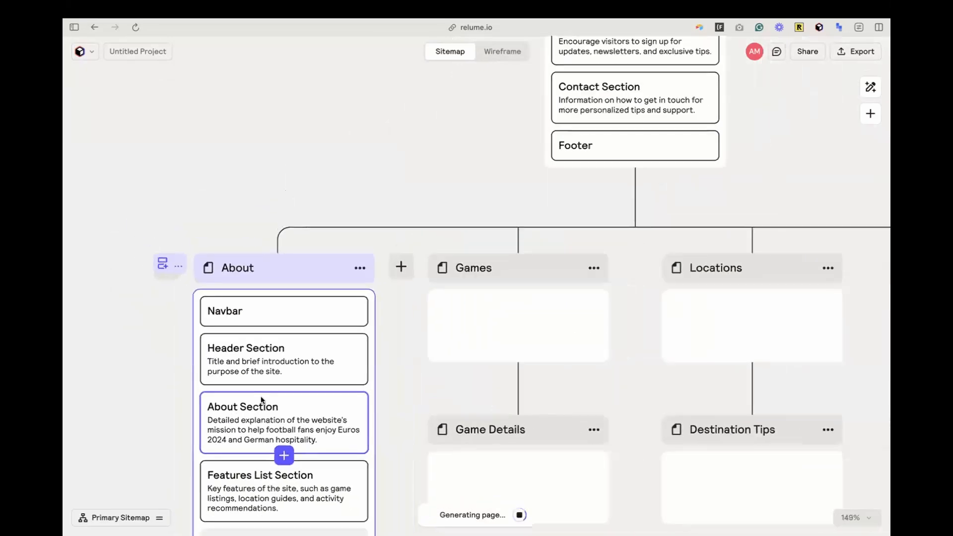
{"action": "mouse_move", "coordinate": [430, 341]}
{"action": "scroll", "coordinate": [430, 347], "scroll_direction": "down", "scroll_amount": 1}
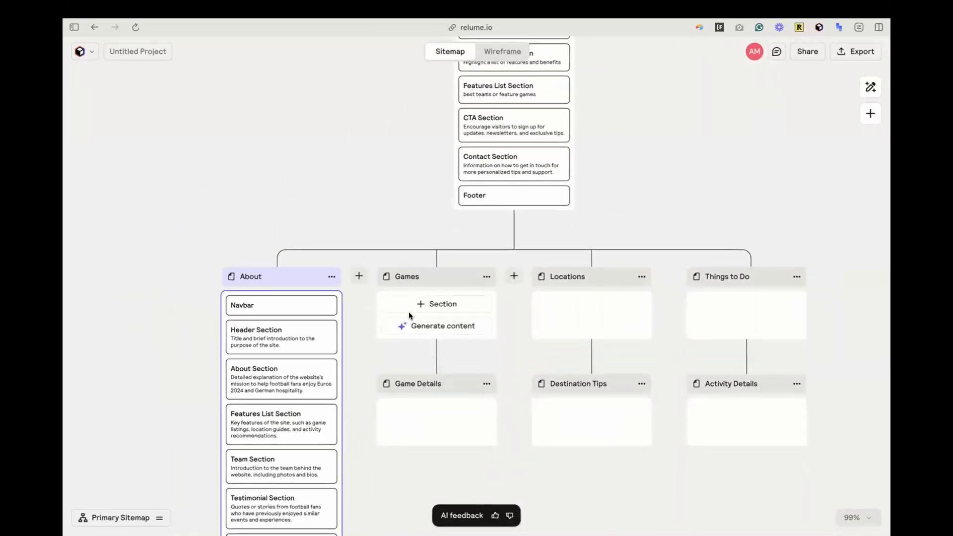
{"action": "scroll", "coordinate": [408, 312], "scroll_direction": "down", "scroll_amount": 1}
{"action": "left_click", "coordinate": [408, 313]}
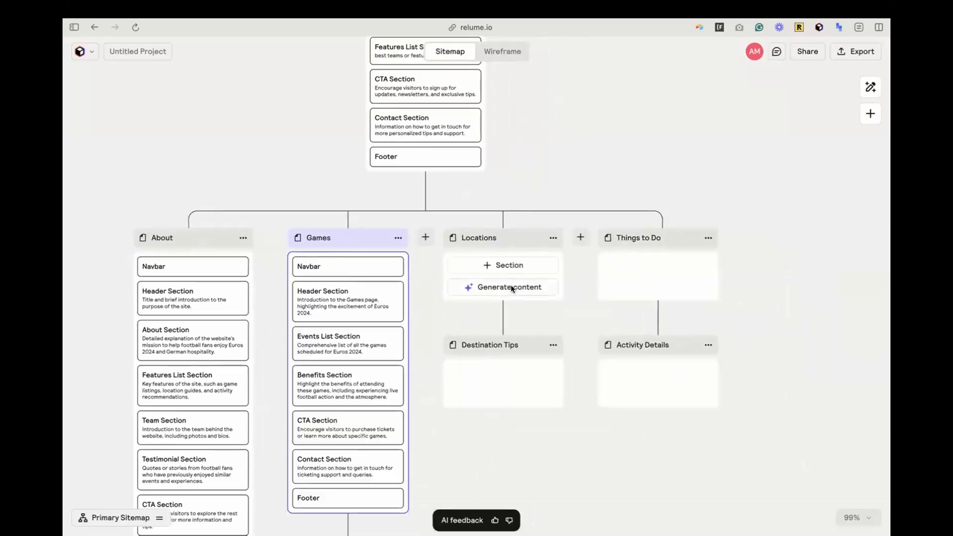
Step: Generate AI content for the Locations page and for the Game Details page beneath Games
{"action": "left_click", "coordinate": [511, 288]}
{"action": "scroll", "coordinate": [511, 289], "scroll_direction": "down", "scroll_amount": 1}
{"action": "scroll", "coordinate": [475, 346], "scroll_direction": "down", "scroll_amount": 3}
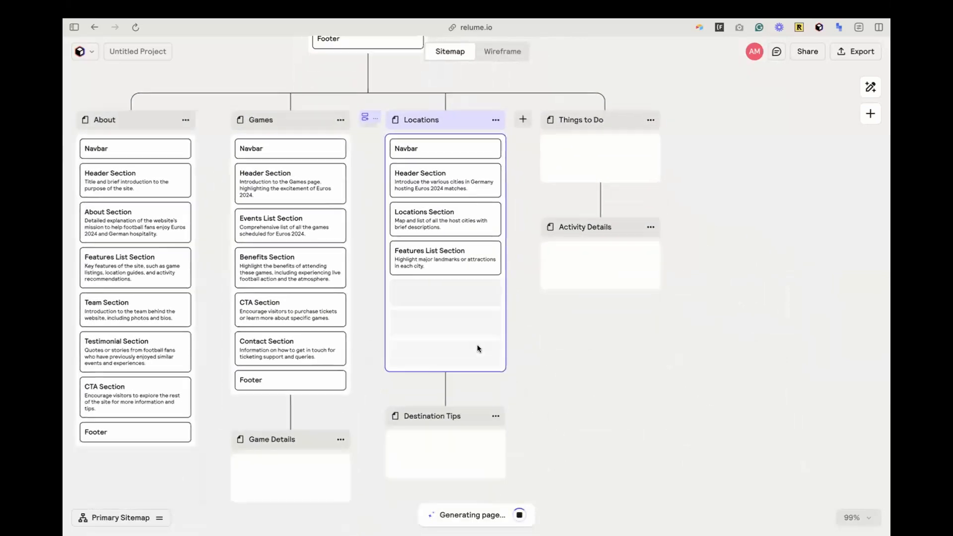
{"action": "mouse_move", "coordinate": [362, 337]}
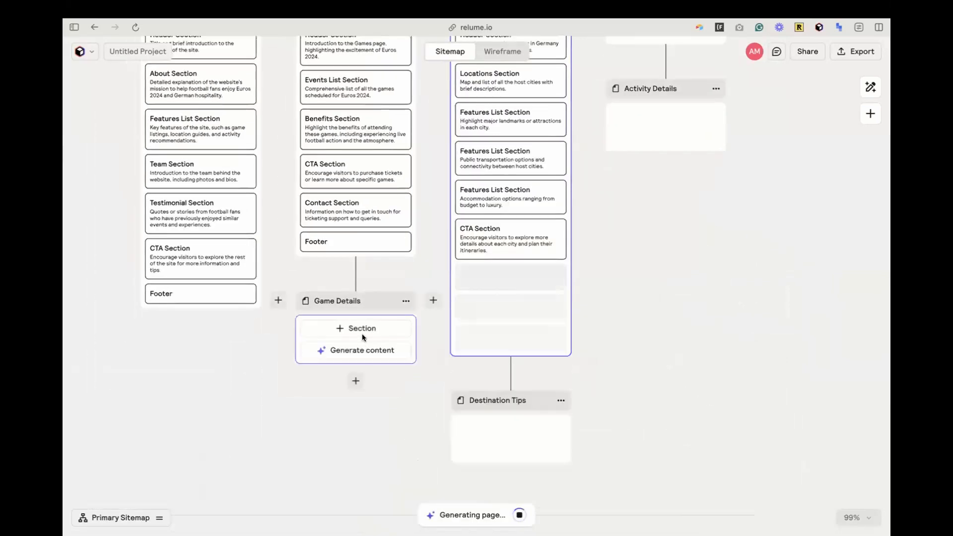
{"action": "scroll", "coordinate": [343, 354], "scroll_direction": "up", "scroll_amount": 3}
{"action": "left_click", "coordinate": [334, 349]}
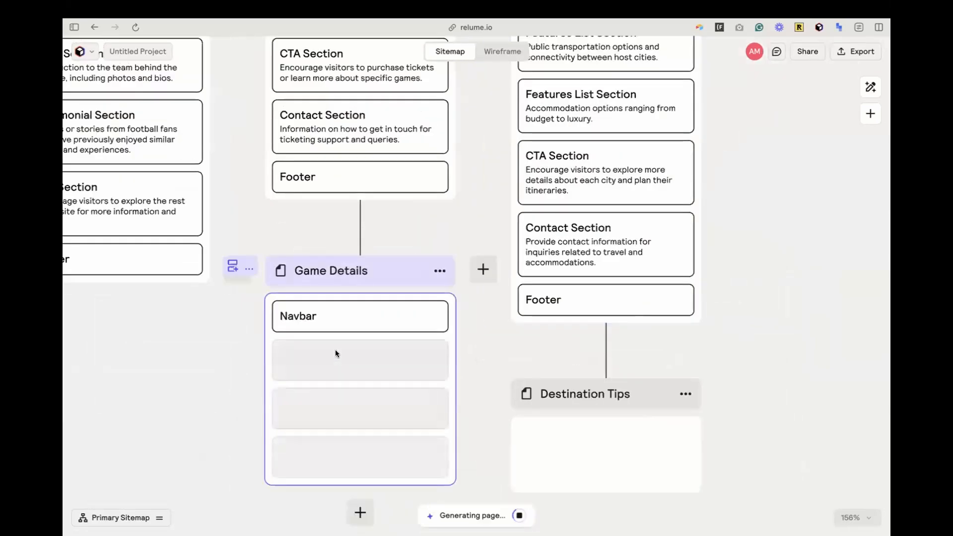
{"action": "scroll", "coordinate": [335, 350], "scroll_direction": "up", "scroll_amount": 8}
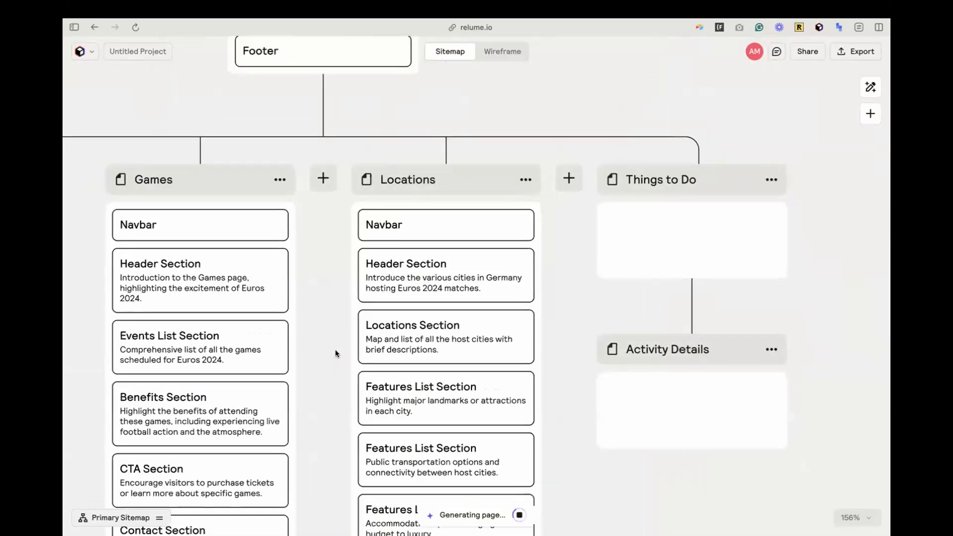
Step: Generate AI content for the empty Things to Do page and for the Activity Details page beneath it
{"action": "mouse_move", "coordinate": [769, 213]}
{"action": "left_click", "coordinate": [710, 260]}
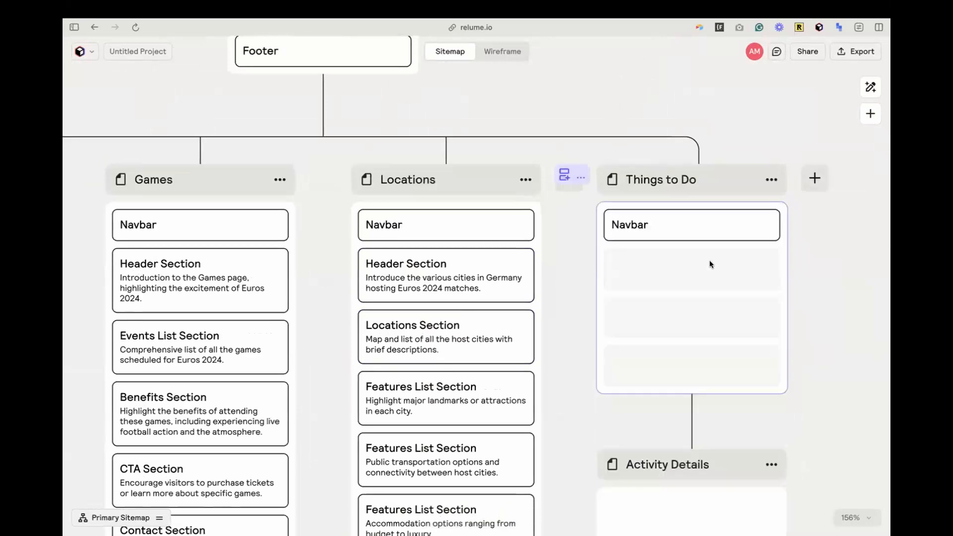
{"action": "scroll", "coordinate": [710, 226], "scroll_direction": "down", "scroll_amount": 5}
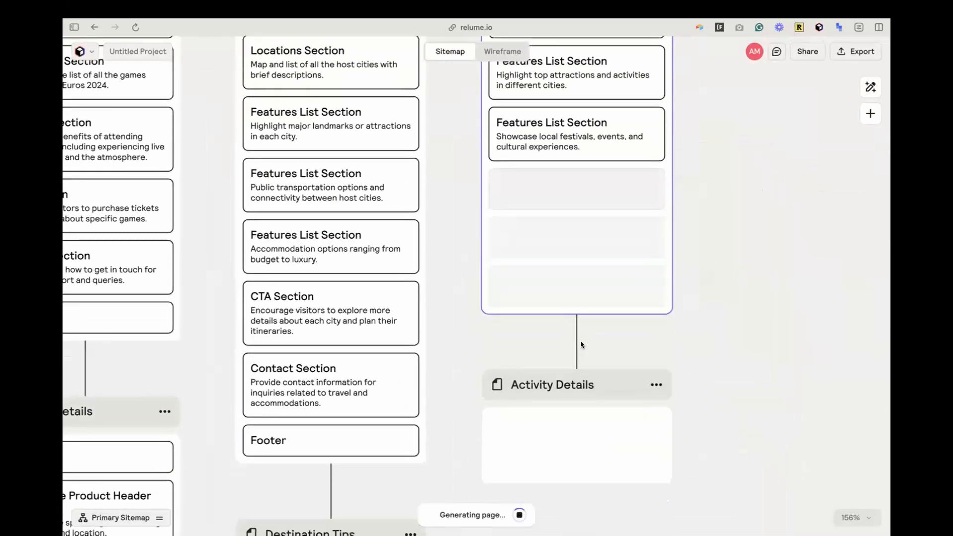
{"action": "scroll", "coordinate": [558, 462], "scroll_direction": "down", "scroll_amount": 8}
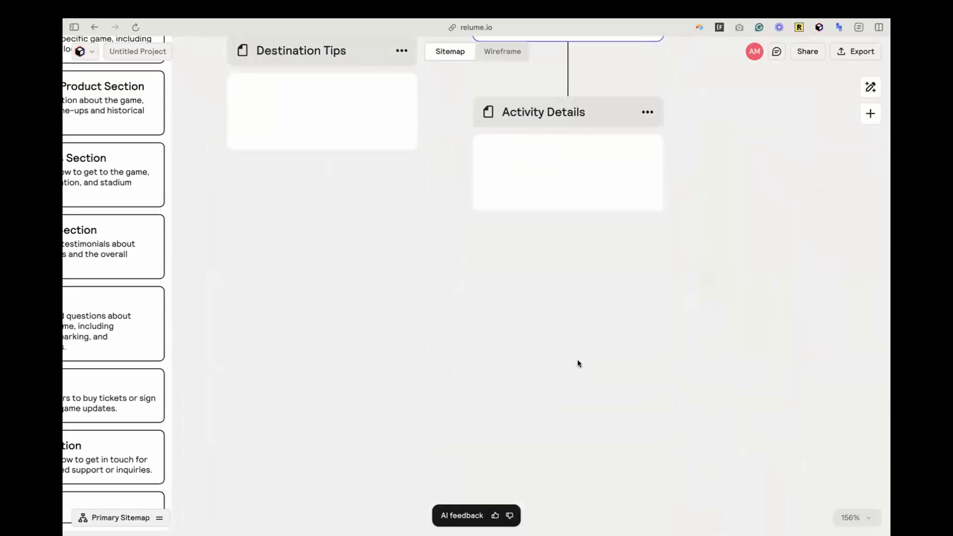
{"action": "left_click", "coordinate": [566, 199]}
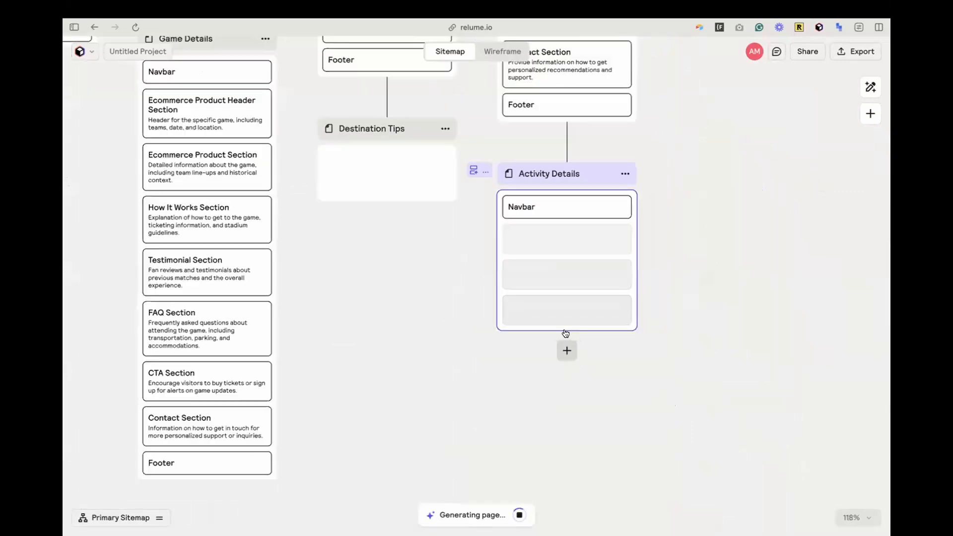
Step: Add a page beside Things to Do, name it "Game schedule" and generate its content with AI
{"action": "scroll", "coordinate": [563, 344], "scroll_direction": "up", "scroll_amount": 2}
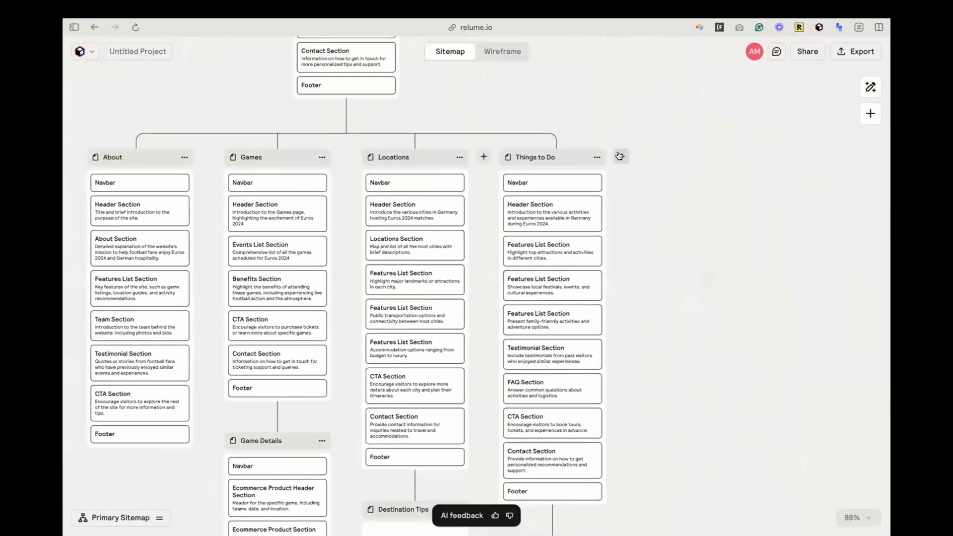
{"action": "left_click", "coordinate": [619, 156]}
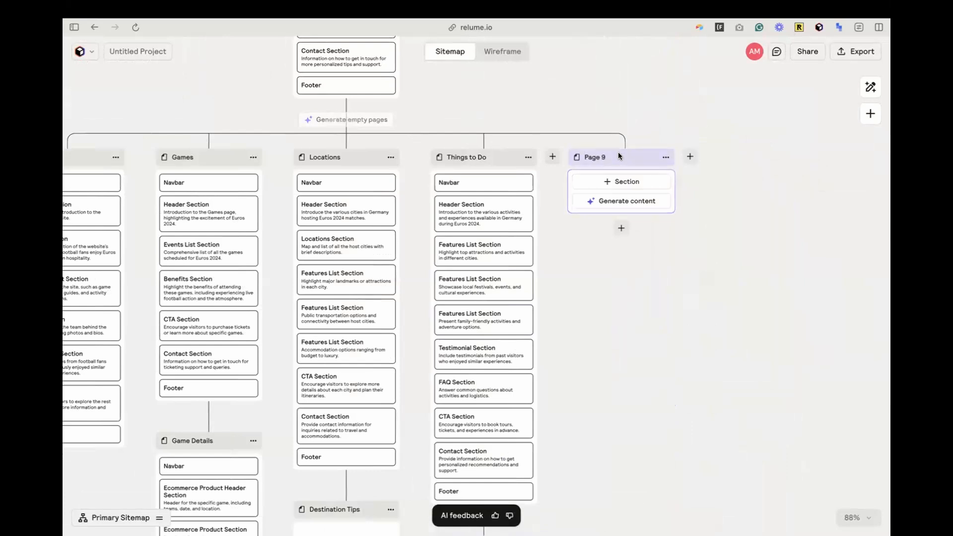
{"action": "left_click", "coordinate": [619, 157]}
{"action": "left_click", "coordinate": [781, 128]}
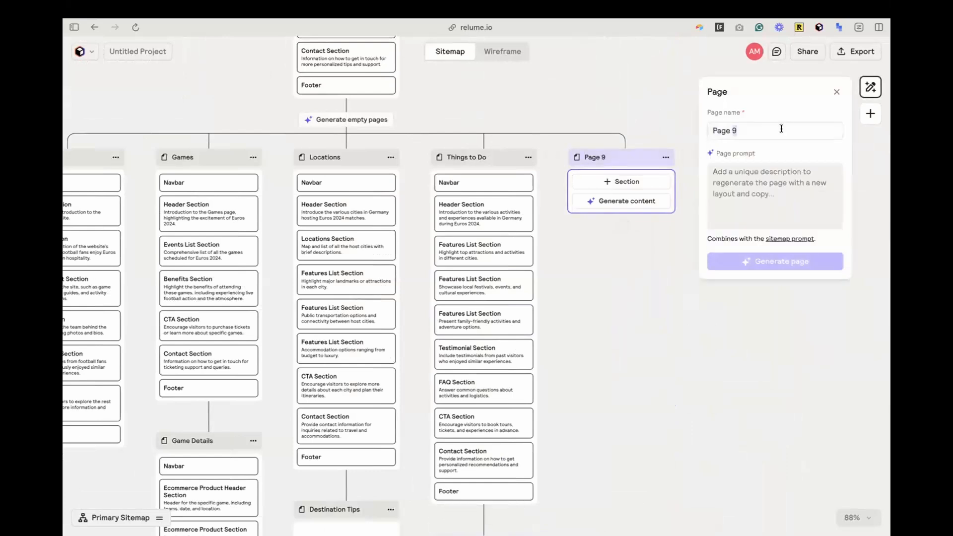
{"action": "triple_click", "coordinate": [781, 129]}
{"action": "type", "text": "Game schedule"}
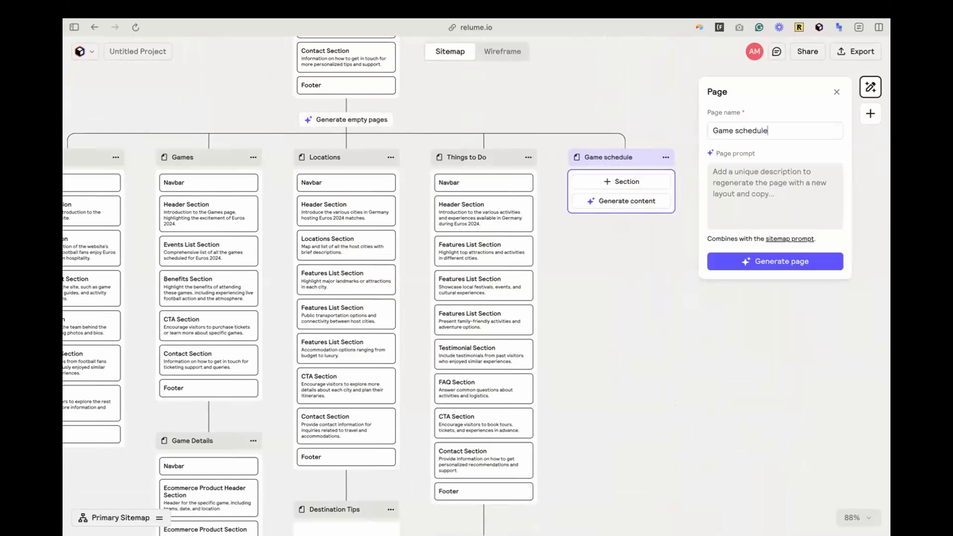
{"action": "left_click", "coordinate": [794, 269]}
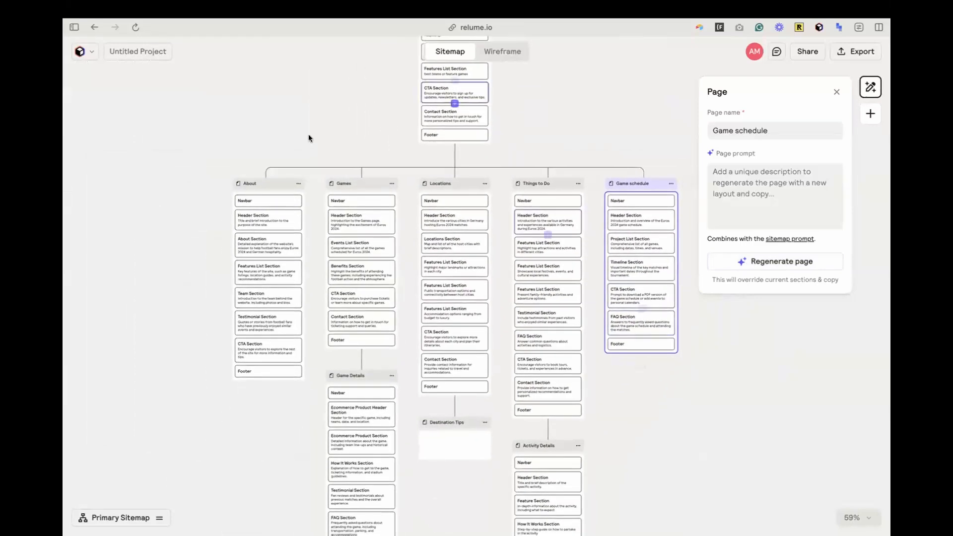
Step: Generate AI content for the empty Destination Tips page beneath Locations
{"action": "scroll", "coordinate": [545, 352], "scroll_direction": "right", "scroll_amount": 3}
{"action": "scroll", "coordinate": [546, 353], "scroll_direction": "up", "scroll_amount": 2}
{"action": "scroll", "coordinate": [546, 353], "scroll_direction": "down", "scroll_amount": 5}
{"action": "scroll", "coordinate": [546, 352], "scroll_direction": "left", "scroll_amount": 1}
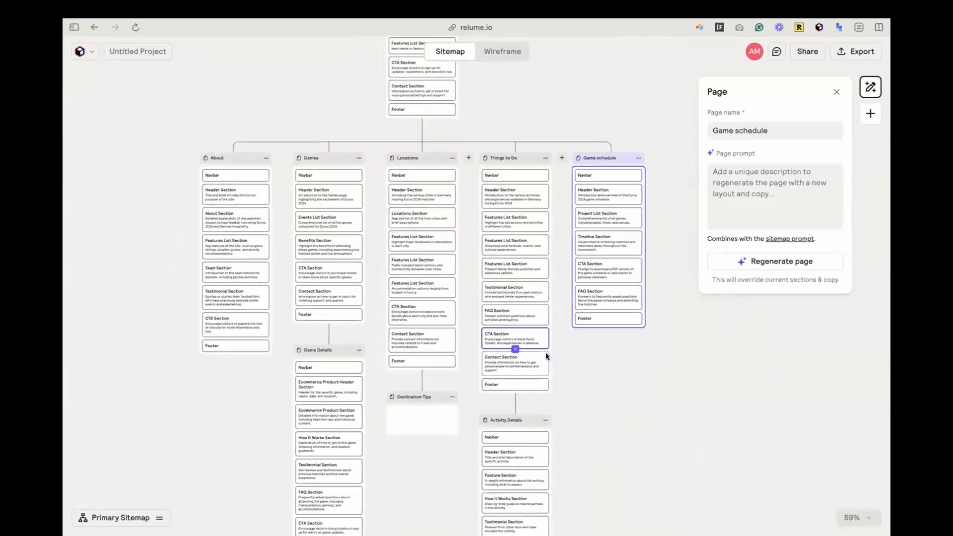
{"action": "left_click", "coordinate": [401, 387]}
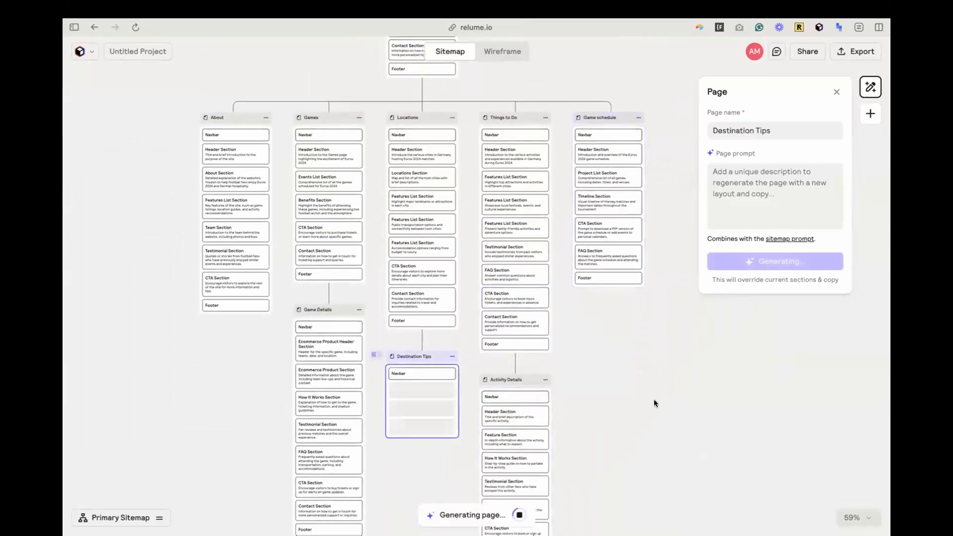
Step: Review the Locations page's sections and the sitemap's overall page structure
{"action": "scroll", "coordinate": [653, 401], "scroll_direction": "up", "scroll_amount": 2}
{"action": "scroll", "coordinate": [653, 401], "scroll_direction": "right", "scroll_amount": 1}
{"action": "scroll", "coordinate": [414, 255], "scroll_direction": "up", "scroll_amount": 3}
{"action": "scroll", "coordinate": [415, 252], "scroll_direction": "up", "scroll_amount": 5}
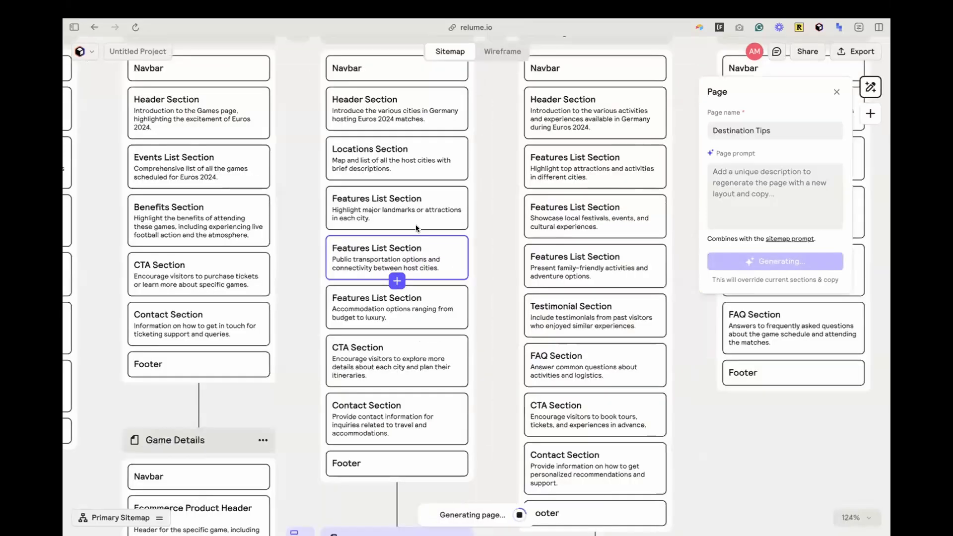
{"action": "left_click", "coordinate": [416, 224]}
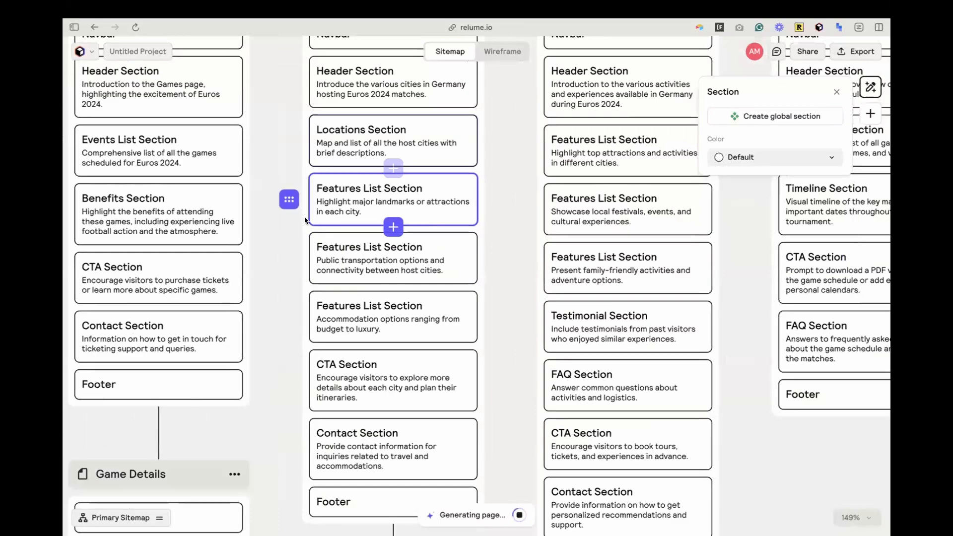
{"action": "scroll", "coordinate": [449, 205], "scroll_direction": "up", "scroll_amount": 3}
{"action": "scroll", "coordinate": [442, 240], "scroll_direction": "down", "scroll_amount": 2}
{"action": "scroll", "coordinate": [442, 240], "scroll_direction": "down", "scroll_amount": 3}
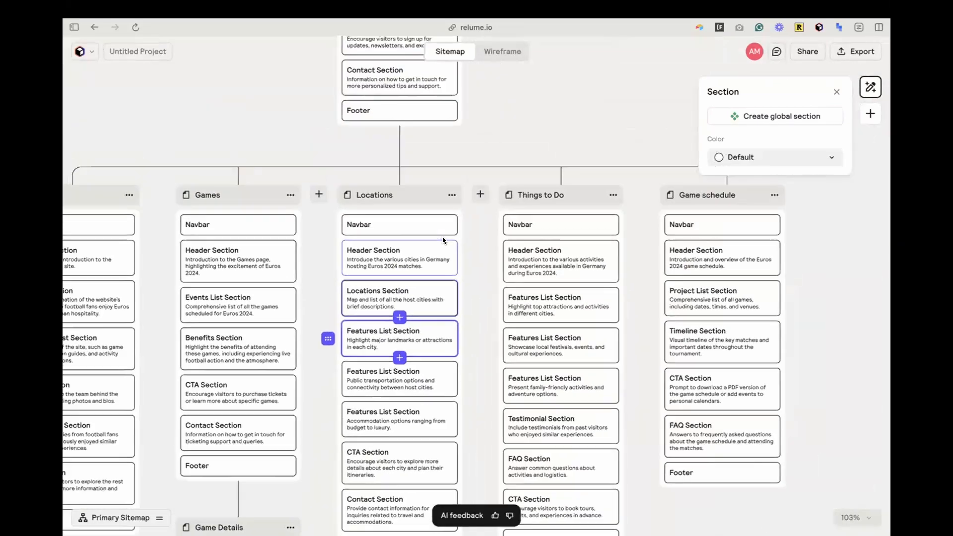
{"action": "scroll", "coordinate": [546, 61], "scroll_direction": "up", "scroll_amount": 2}
{"action": "scroll", "coordinate": [546, 61], "scroll_direction": "down", "scroll_amount": 3}
{"action": "scroll", "coordinate": [514, 81], "scroll_direction": "up", "scroll_amount": 3}
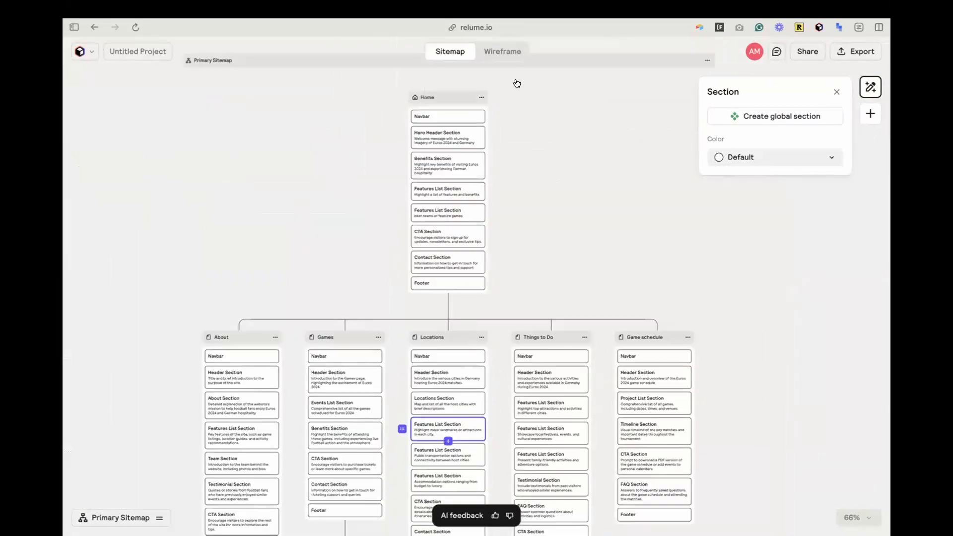
Step: Build the wireframes from the sitemap and review the Home page's sections from the hero header down to the featured matches
{"action": "left_click", "coordinate": [494, 50]}
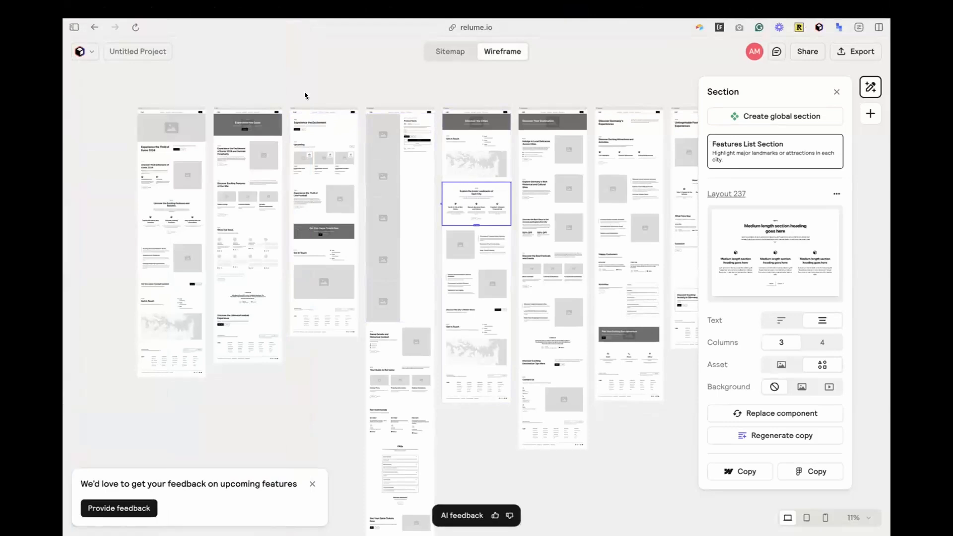
{"action": "scroll", "coordinate": [305, 91], "scroll_direction": "left", "scroll_amount": 2}
{"action": "scroll", "coordinate": [255, 115], "scroll_direction": "up", "scroll_amount": 2}
{"action": "scroll", "coordinate": [255, 114], "scroll_direction": "up", "scroll_amount": 10}
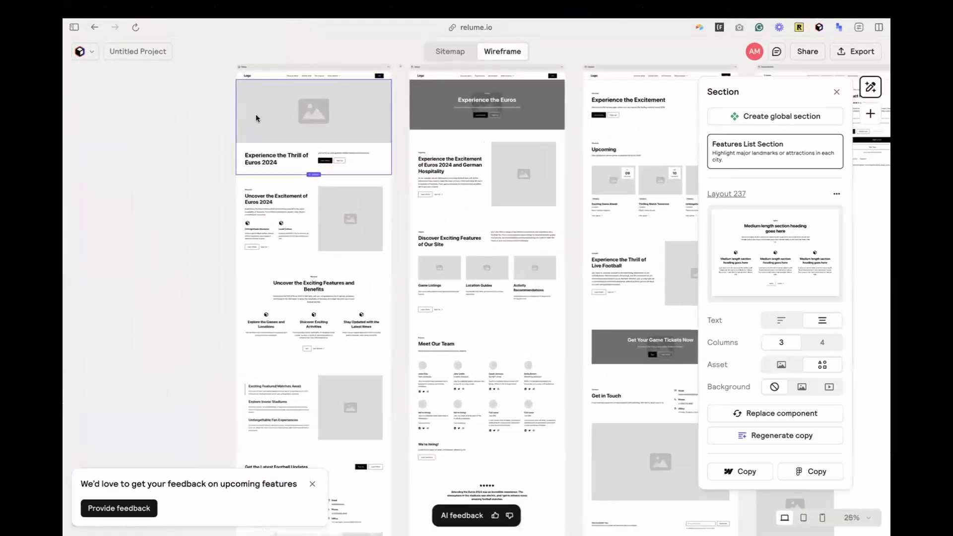
{"action": "scroll", "coordinate": [258, 112], "scroll_direction": "up", "scroll_amount": 2}
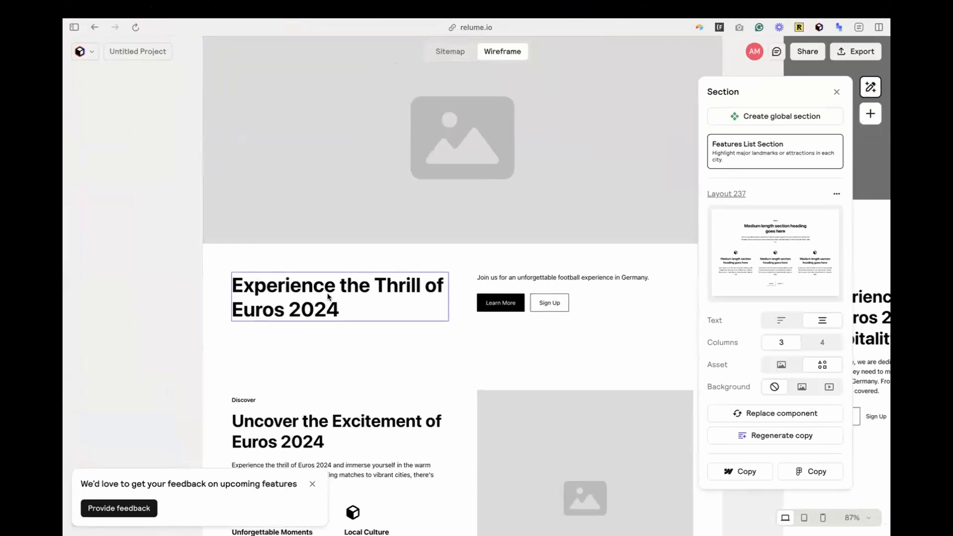
{"action": "scroll", "coordinate": [389, 286], "scroll_direction": "down", "scroll_amount": 3}
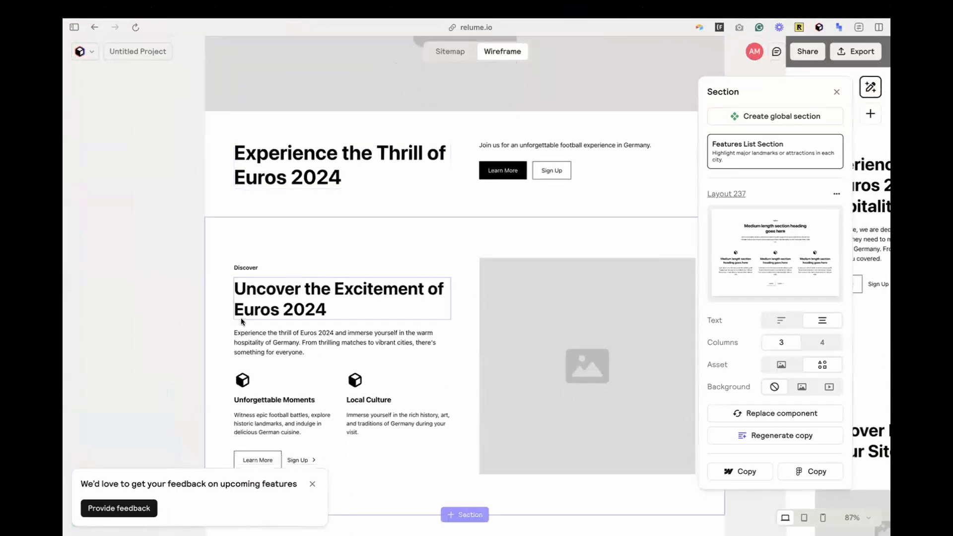
{"action": "scroll", "coordinate": [414, 317], "scroll_direction": "down", "scroll_amount": 1}
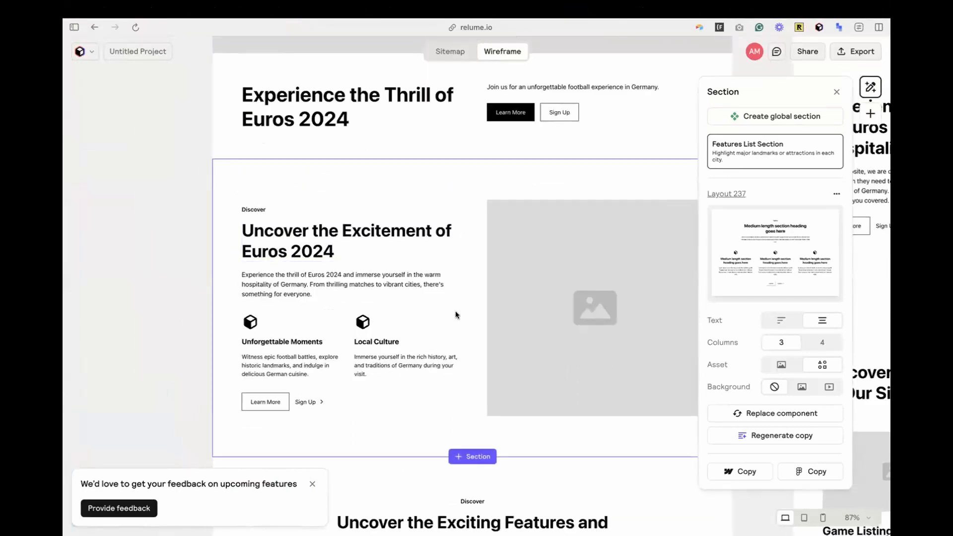
{"action": "scroll", "coordinate": [455, 315], "scroll_direction": "down", "scroll_amount": 1}
{"action": "scroll", "coordinate": [456, 315], "scroll_direction": "right", "scroll_amount": 1}
{"action": "scroll", "coordinate": [443, 268], "scroll_direction": "down", "scroll_amount": 7}
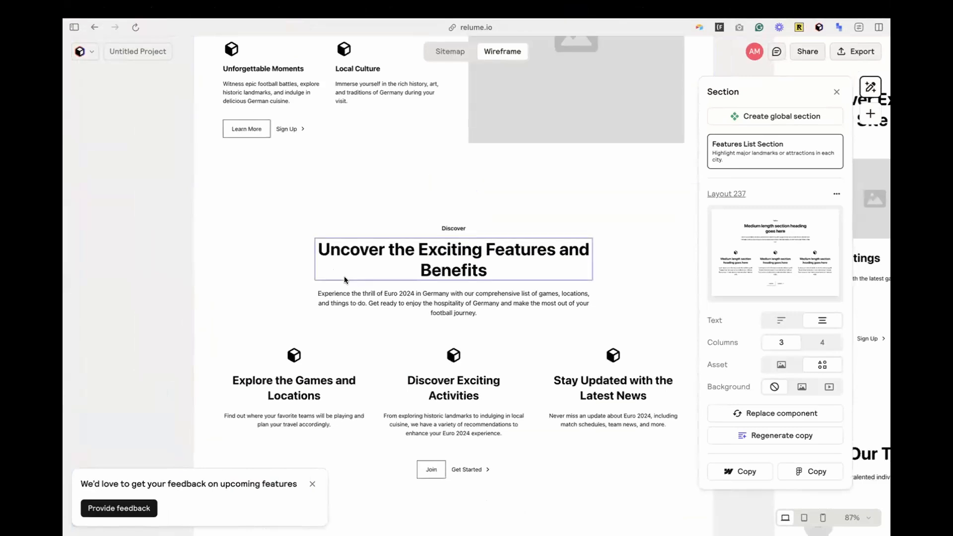
{"action": "scroll", "coordinate": [263, 301], "scroll_direction": "down", "scroll_amount": 5}
{"action": "scroll", "coordinate": [263, 300], "scroll_direction": "right", "scroll_amount": 1}
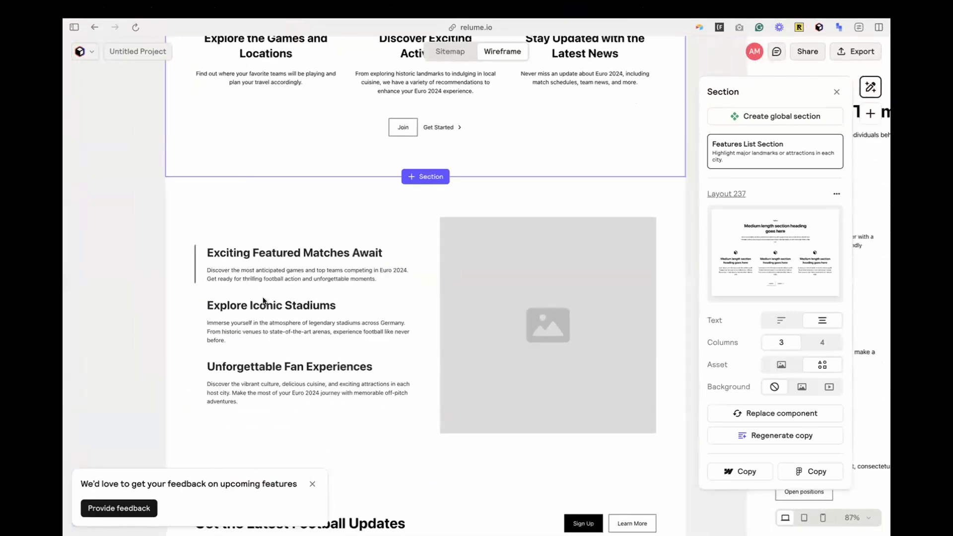
Step: Check the Home page's section order in the sitemap and return to the wireframes
{"action": "scroll", "coordinate": [263, 301], "scroll_direction": "up", "scroll_amount": 1}
{"action": "left_click", "coordinate": [452, 51]}
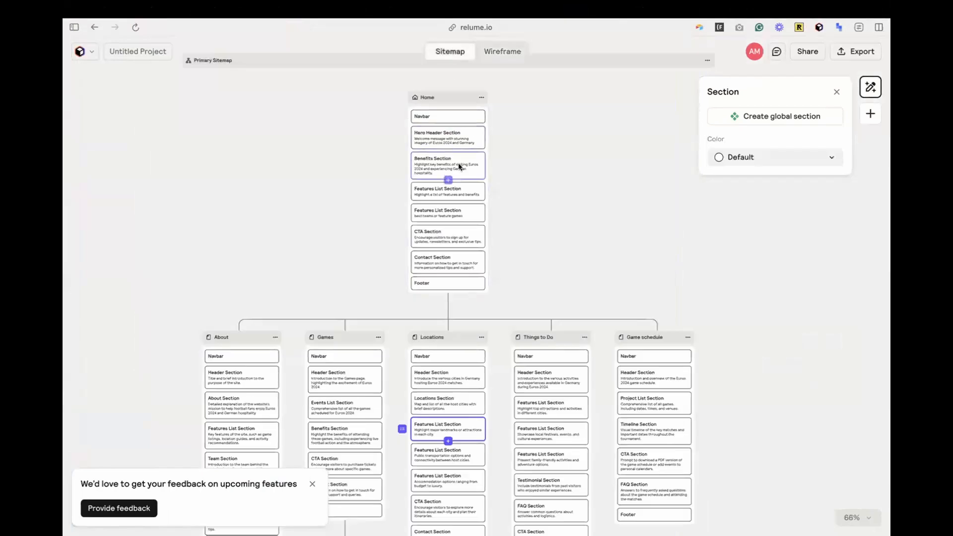
{"action": "left_click", "coordinate": [500, 56]}
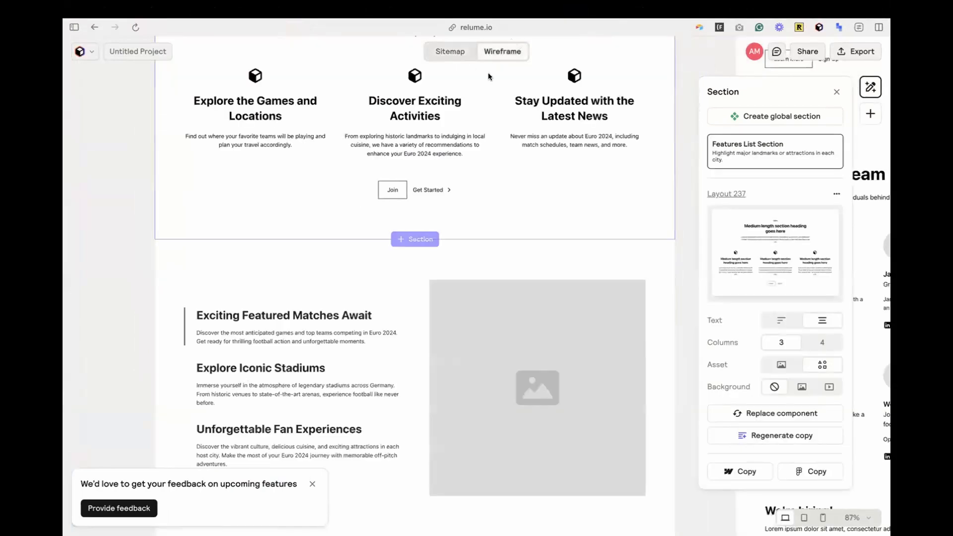
Step: Rename the "Discover More" link in the Home page's navbar to "Things to do"
{"action": "scroll", "coordinate": [394, 169], "scroll_direction": "up", "scroll_amount": 4}
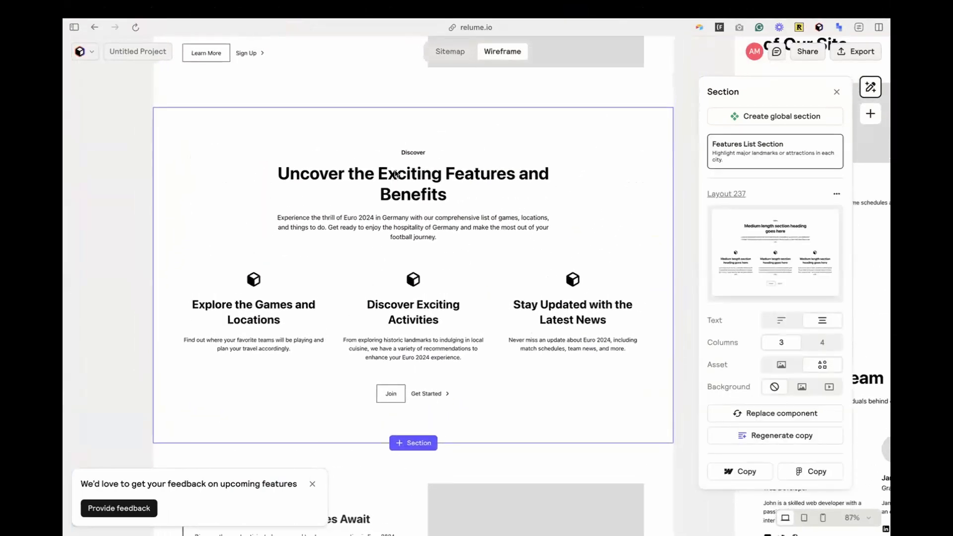
{"action": "scroll", "coordinate": [394, 170], "scroll_direction": "up", "scroll_amount": 5}
{"action": "scroll", "coordinate": [394, 170], "scroll_direction": "down", "scroll_amount": 3, "text": "ctrl"}
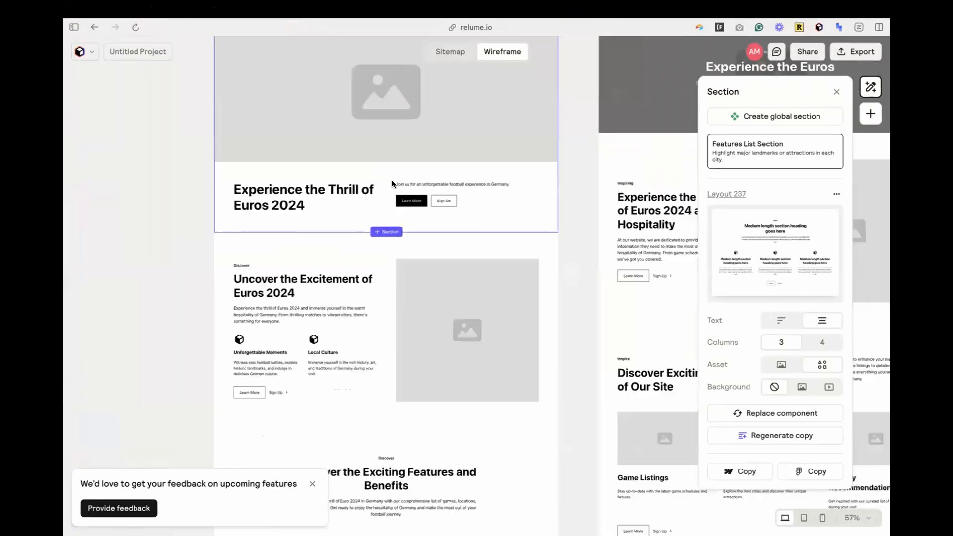
{"action": "scroll", "coordinate": [392, 183], "scroll_direction": "up", "scroll_amount": 2}
{"action": "scroll", "coordinate": [392, 183], "scroll_direction": "up", "scroll_amount": 1}
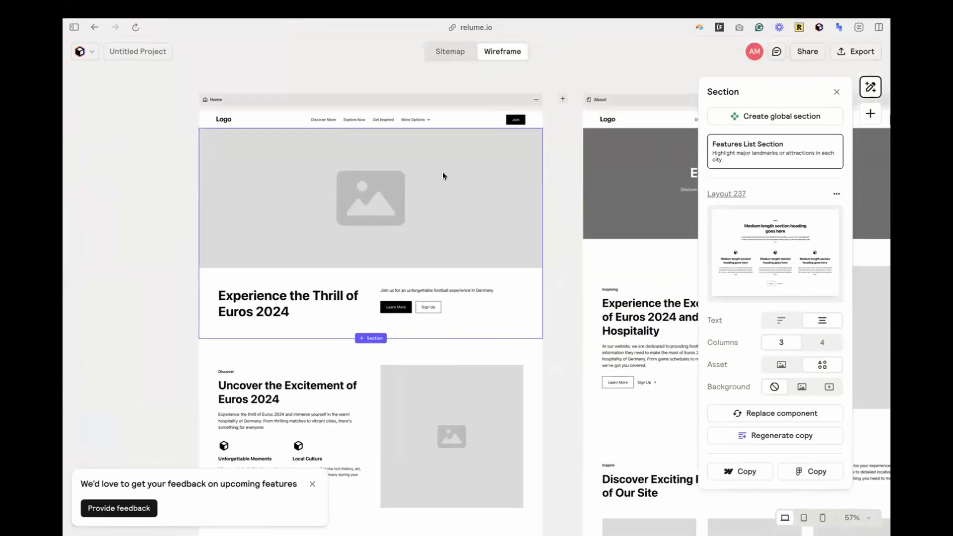
{"action": "left_click", "coordinate": [426, 119]}
{"action": "scroll", "coordinate": [371, 122], "scroll_direction": "up", "scroll_amount": 6}
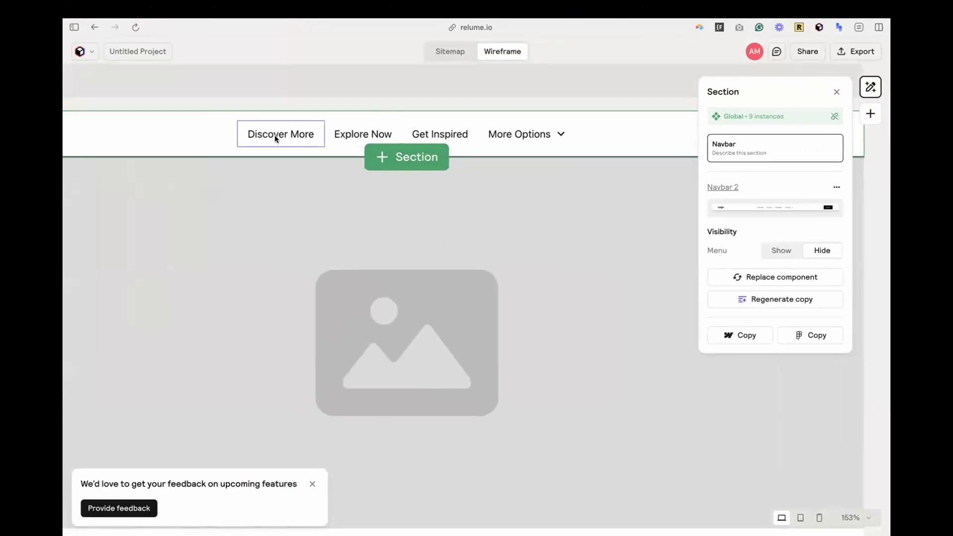
{"action": "scroll", "coordinate": [462, 133], "scroll_direction": "left", "scroll_amount": 2}
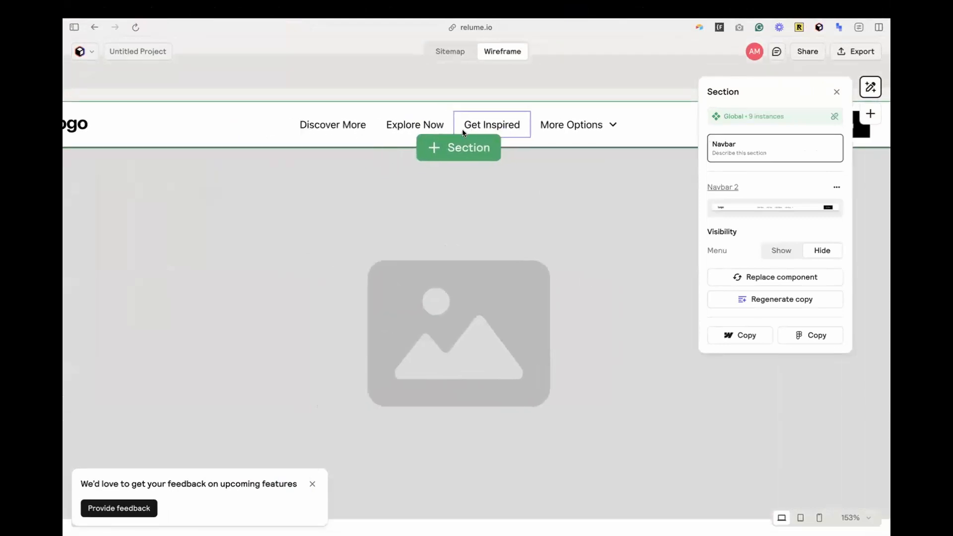
{"action": "left_click", "coordinate": [336, 129]}
{"action": "left_click", "coordinate": [337, 128]}
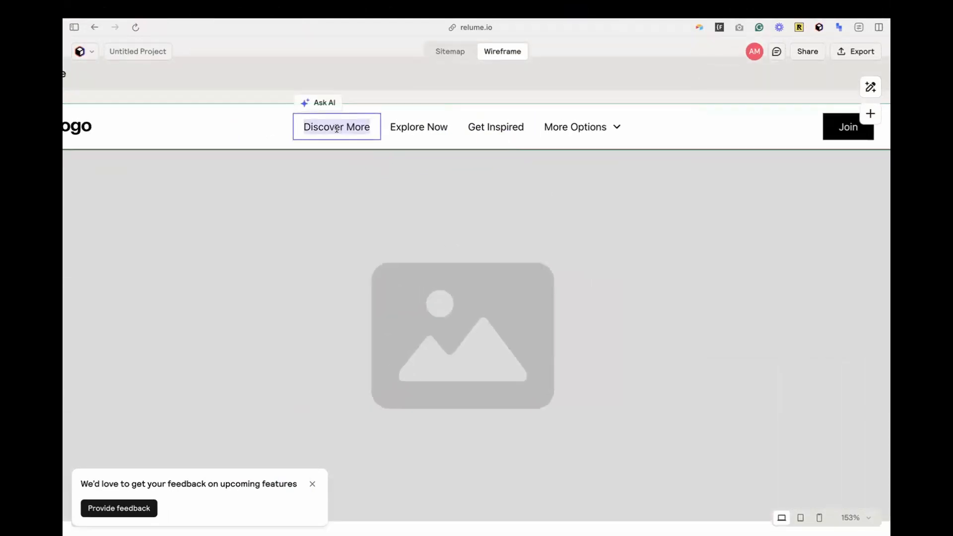
{"action": "type", "text": "Things to do"}
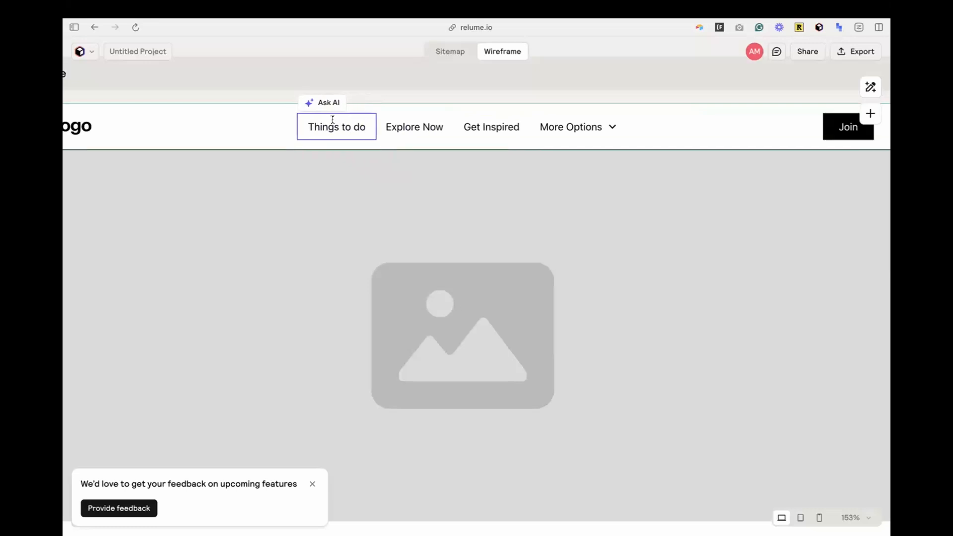
{"action": "left_click", "coordinate": [362, 97]}
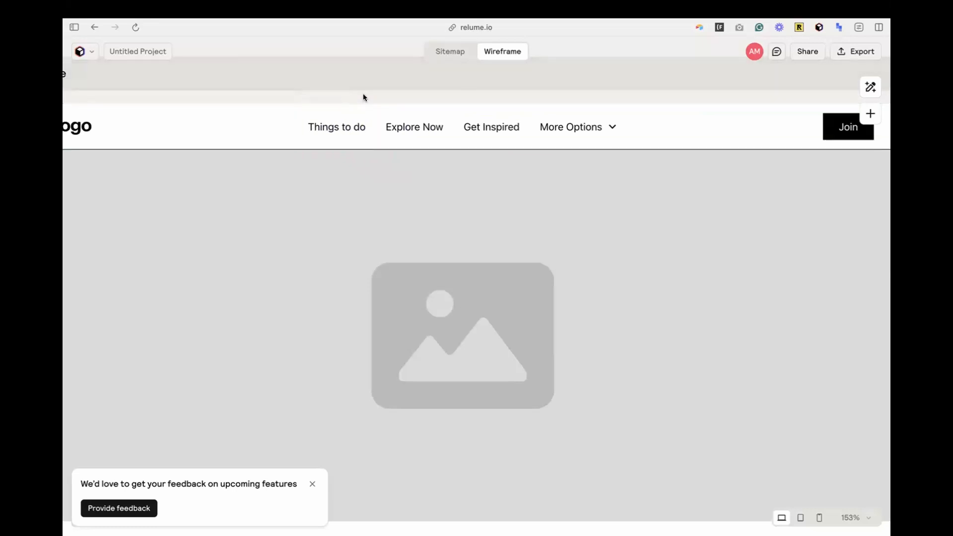
Step: Try the Form element on the Home page's hero header, restore Button, and set its asset to Video
{"action": "scroll", "coordinate": [580, 222], "scroll_direction": "down", "scroll_amount": 5}
{"action": "left_click", "coordinate": [457, 272]}
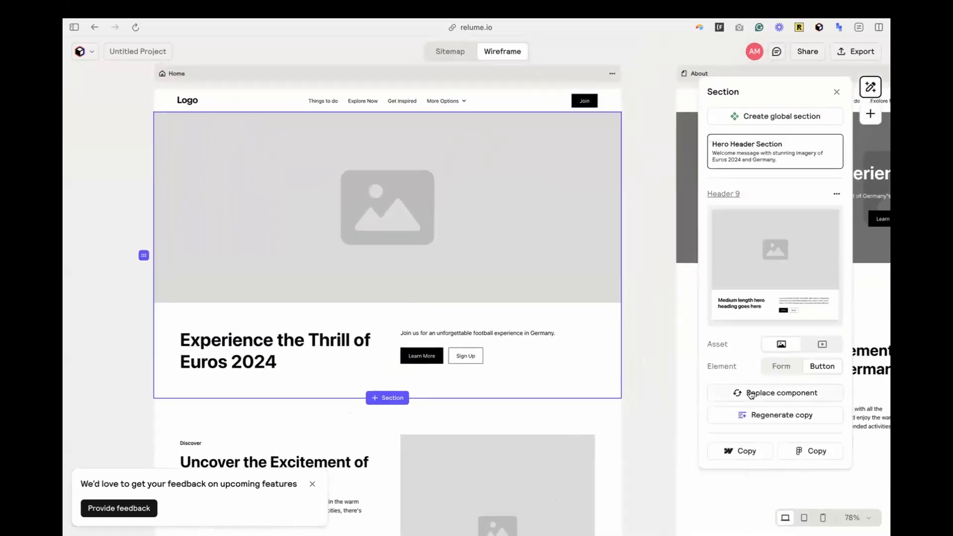
{"action": "left_click", "coordinate": [781, 366]}
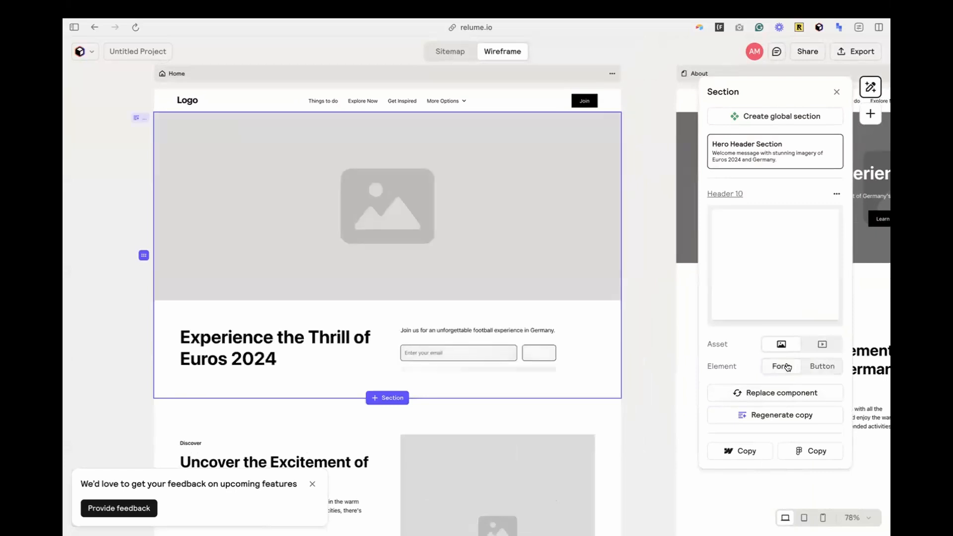
{"action": "left_click", "coordinate": [816, 367]}
{"action": "left_click", "coordinate": [821, 344]}
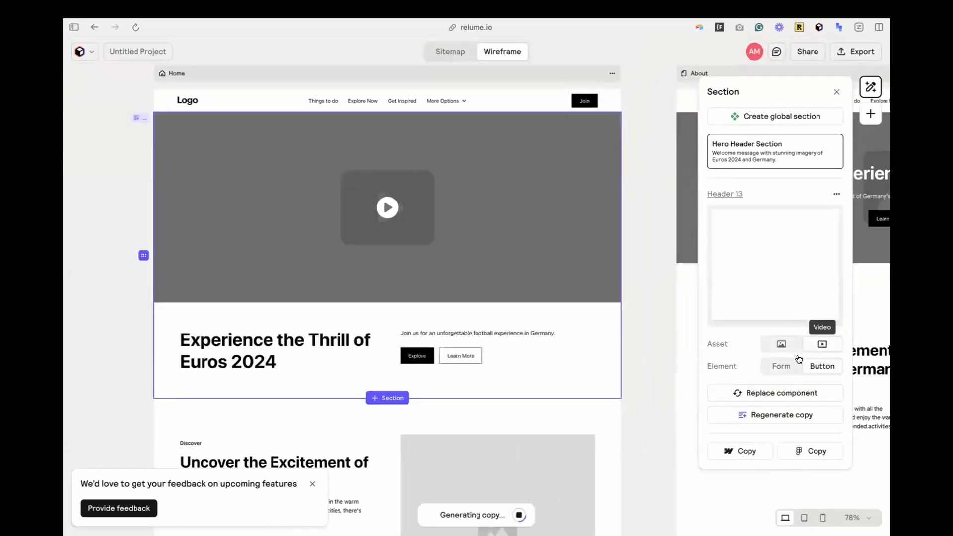
Step: Browse the Webflow Library's Hero Header Sections for an alternative to the Home page's Header 13, and return to the wireframes
{"action": "left_click", "coordinate": [764, 393]}
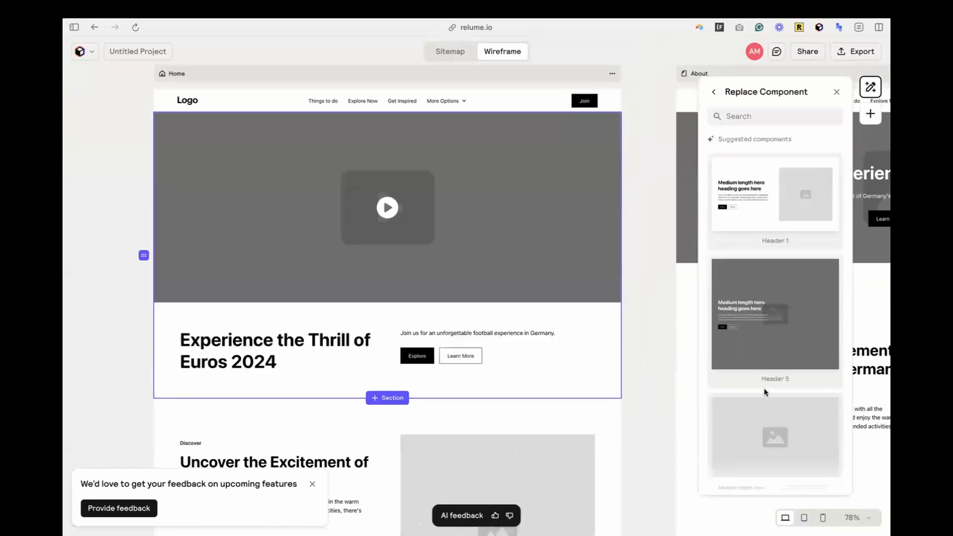
{"action": "left_click", "coordinate": [713, 92]}
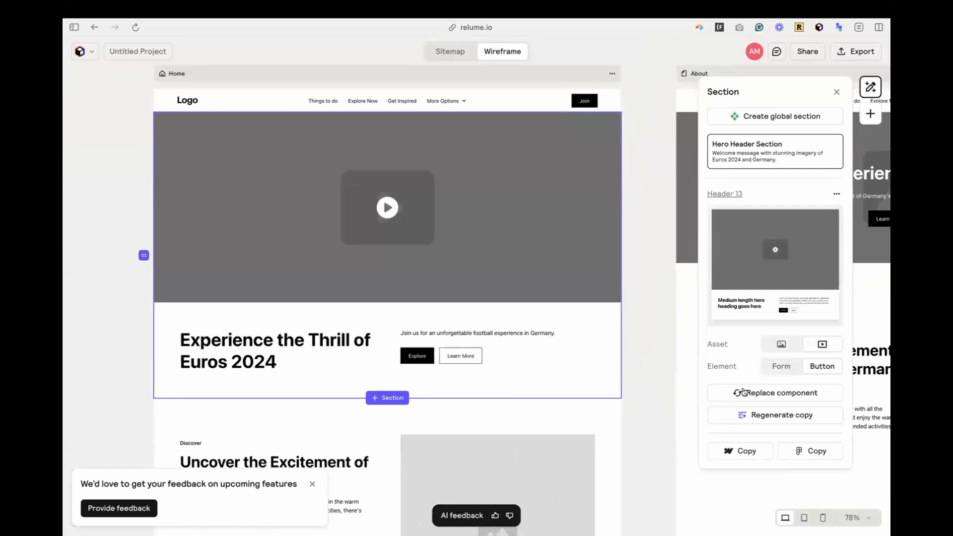
{"action": "left_click", "coordinate": [728, 194]}
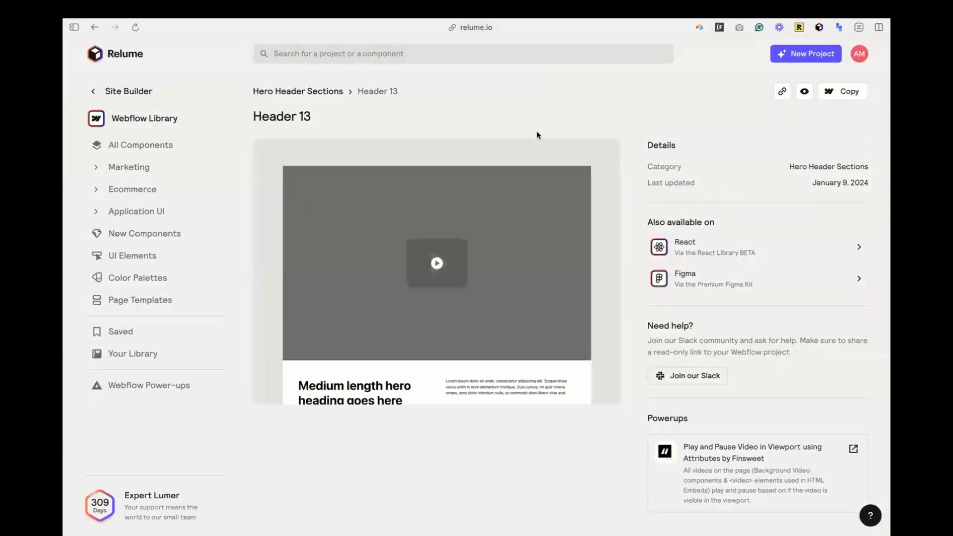
{"action": "left_click", "coordinate": [319, 94]}
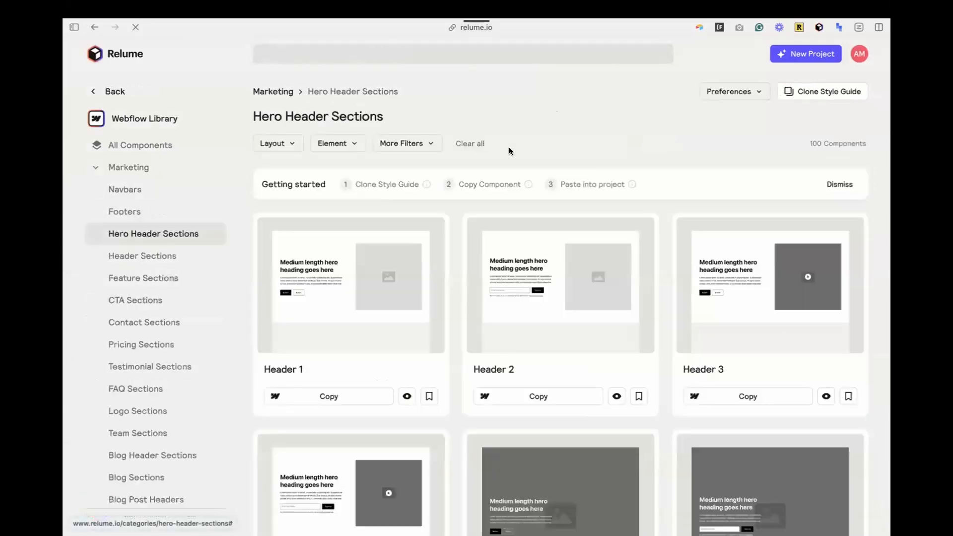
{"action": "scroll", "coordinate": [540, 327], "scroll_direction": "down", "scroll_amount": 15}
{"action": "scroll", "coordinate": [541, 328], "scroll_direction": "down", "scroll_amount": 20}
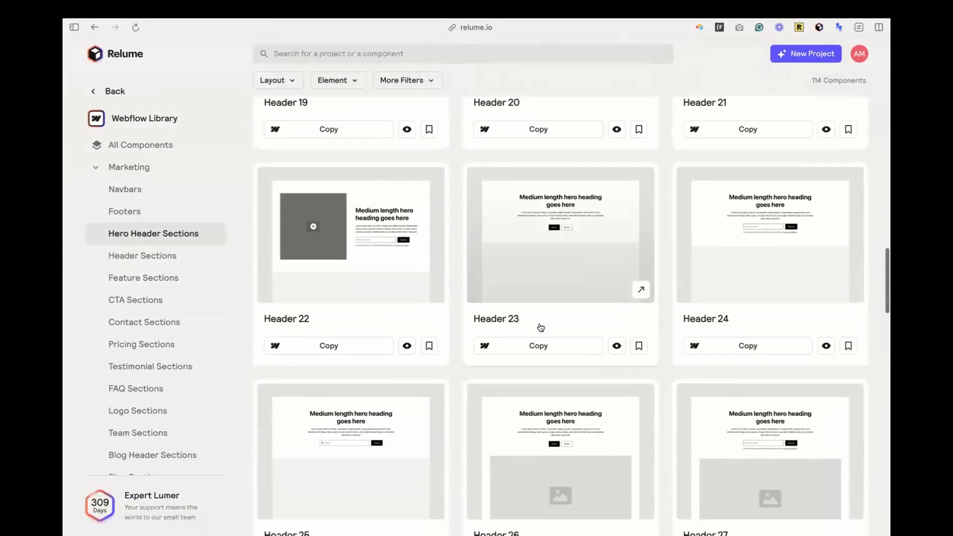
{"action": "scroll", "coordinate": [540, 328], "scroll_direction": "down", "scroll_amount": 10}
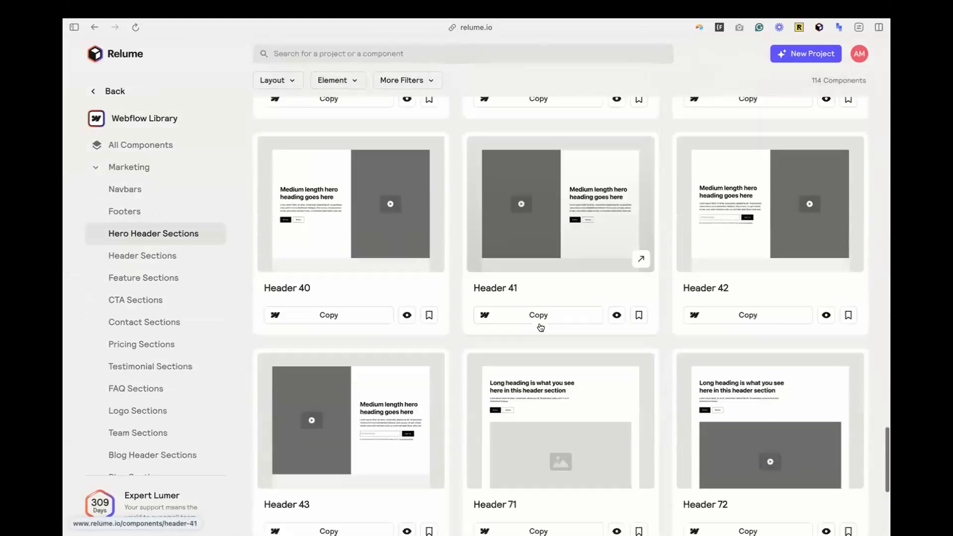
{"action": "left_click", "coordinate": [596, 496]}
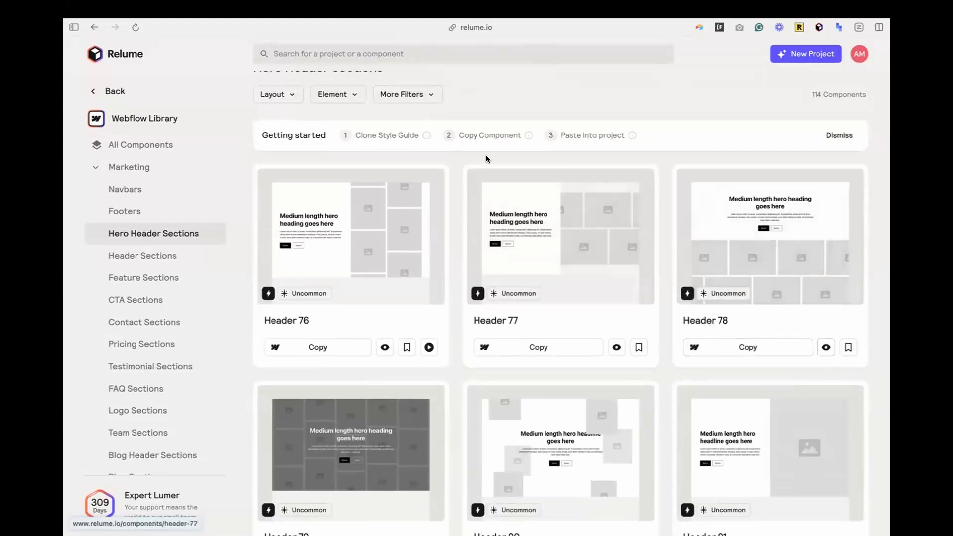
{"action": "mouse_move", "coordinate": [64, 268]}
{"action": "left_click", "coordinate": [141, 395]}
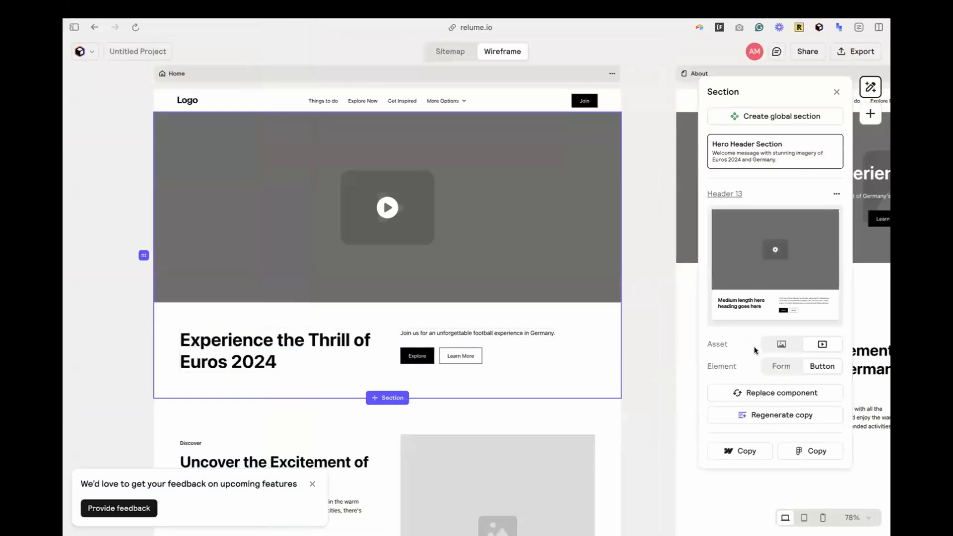
Step: Replace the Home page's hero header component with Header 78
{"action": "left_click", "coordinate": [757, 392]}
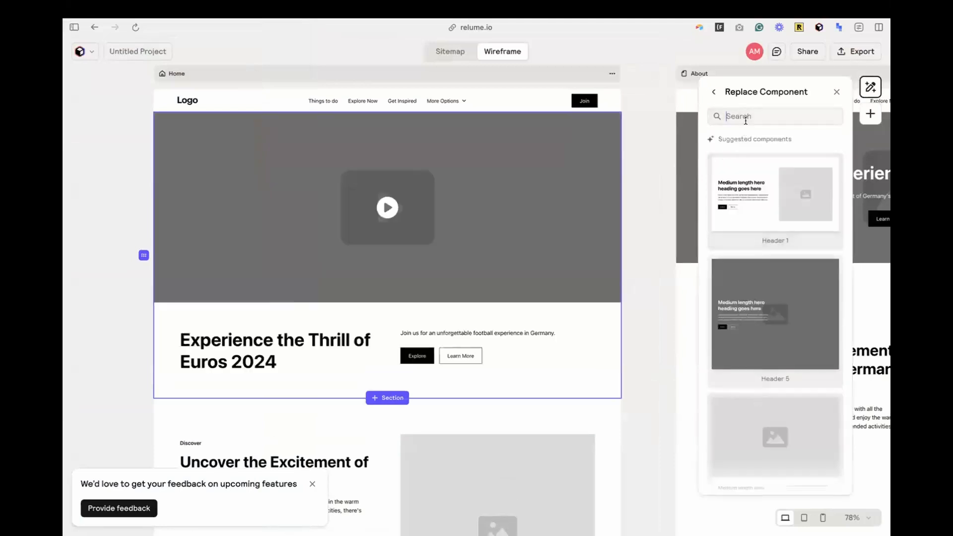
{"action": "type", "text": "header"}
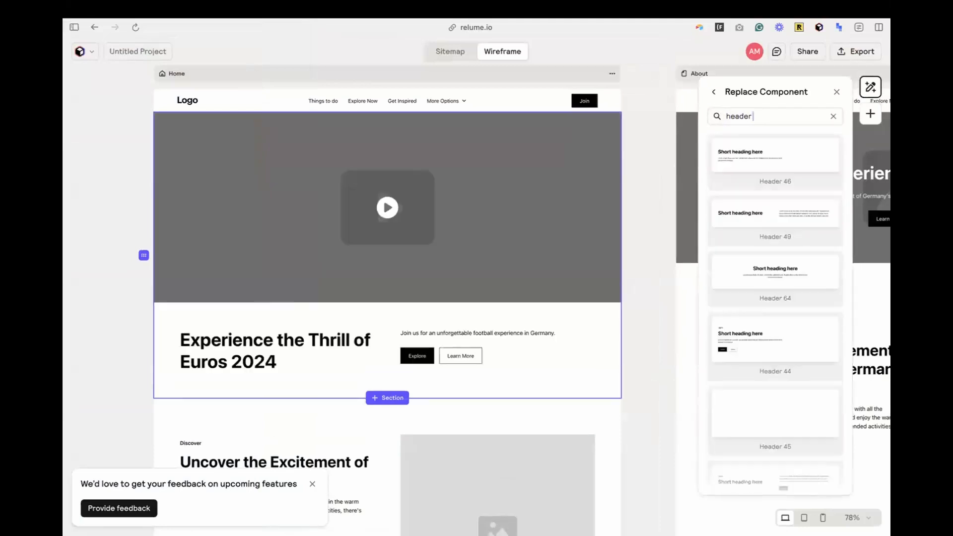
{"action": "type", "text": " 78"}
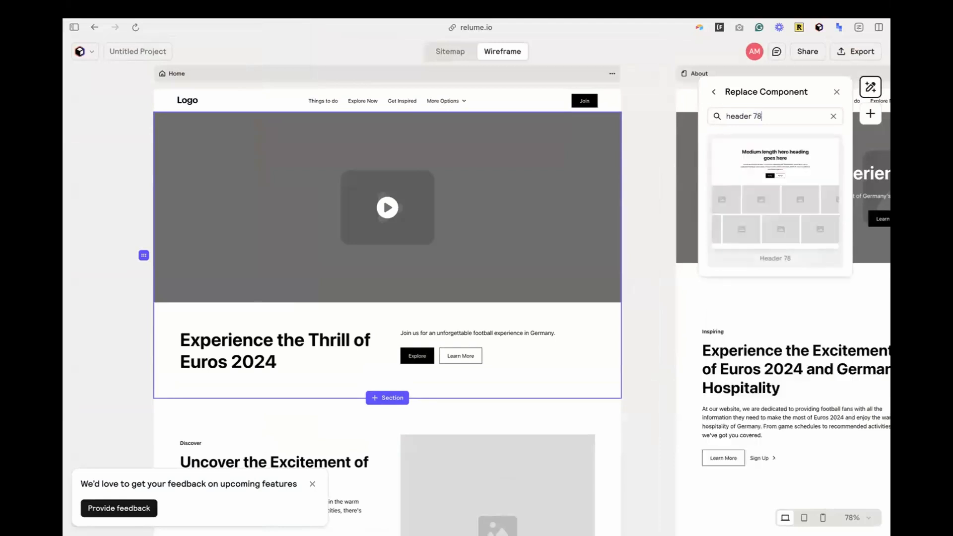
{"action": "left_click", "coordinate": [757, 189]}
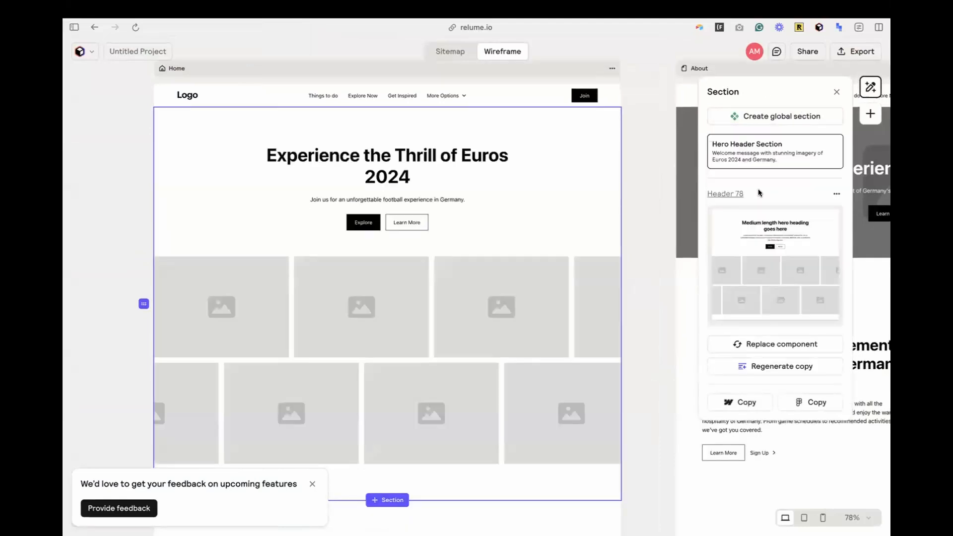
{"action": "left_click", "coordinate": [654, 222]}
Step: Have the AI rewrite the "Discover" tagline above "Uncover the Exciting Features and Benefits" with the prompt "make it longer", and apply the result
{"action": "scroll", "coordinate": [654, 222], "scroll_direction": "down", "scroll_amount": 5}
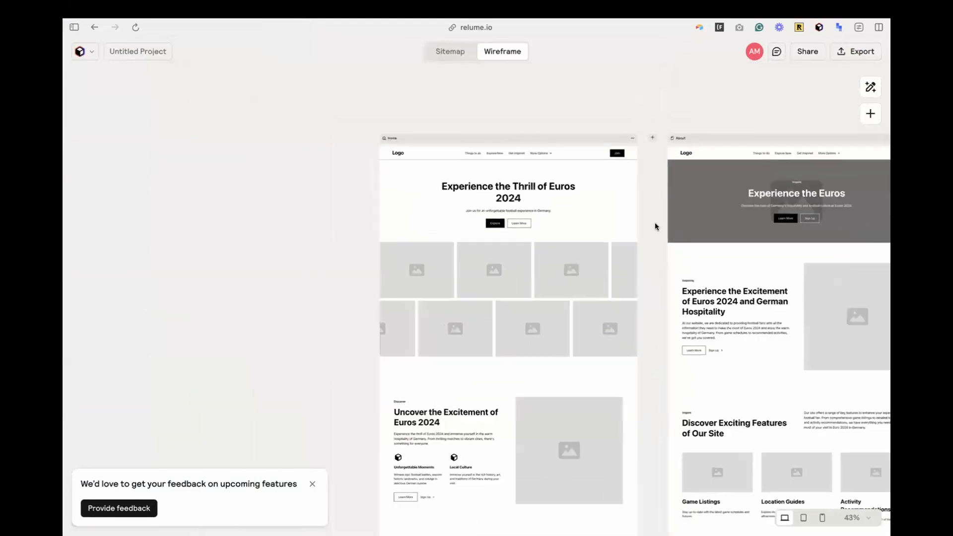
{"action": "scroll", "coordinate": [654, 223], "scroll_direction": "right", "scroll_amount": 5}
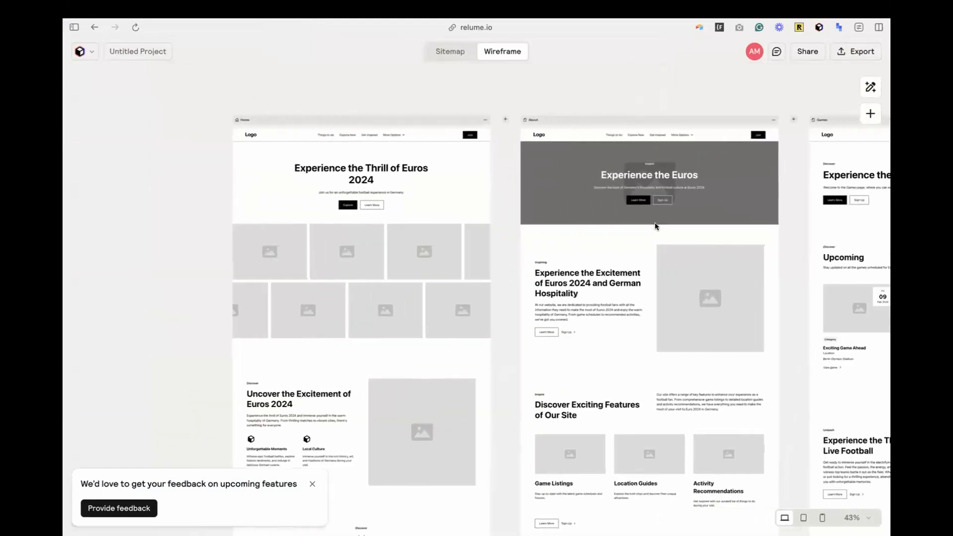
{"action": "scroll", "coordinate": [654, 223], "scroll_direction": "down", "scroll_amount": 2}
{"action": "scroll", "coordinate": [313, 246], "scroll_direction": "down", "scroll_amount": 2}
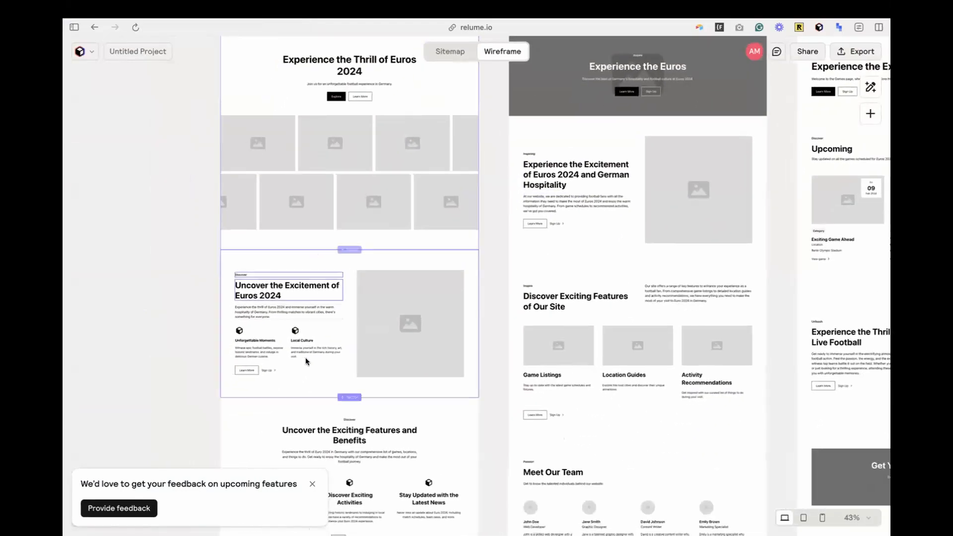
{"action": "scroll", "coordinate": [305, 358], "scroll_direction": "down", "scroll_amount": 4}
{"action": "scroll", "coordinate": [406, 190], "scroll_direction": "up", "scroll_amount": 5}
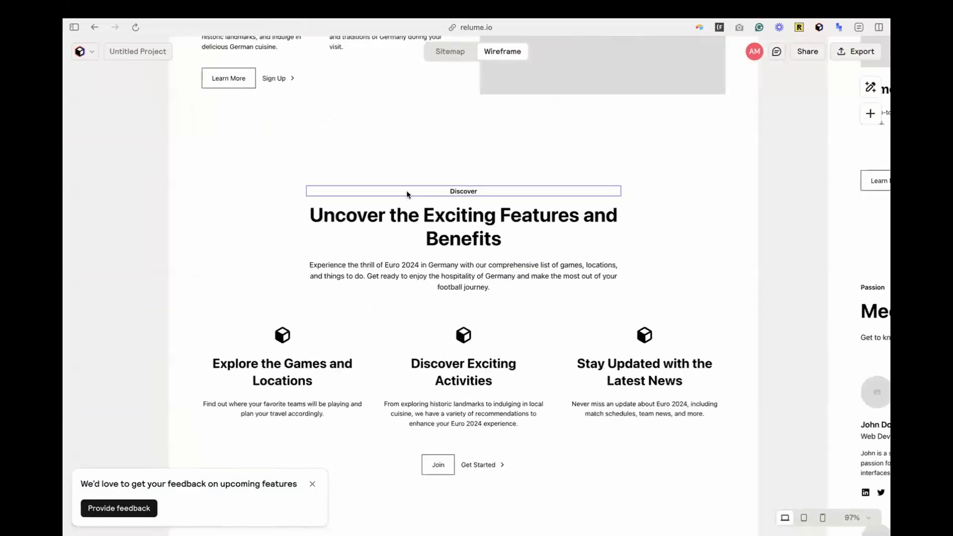
{"action": "scroll", "coordinate": [406, 192], "scroll_direction": "up", "scroll_amount": 5}
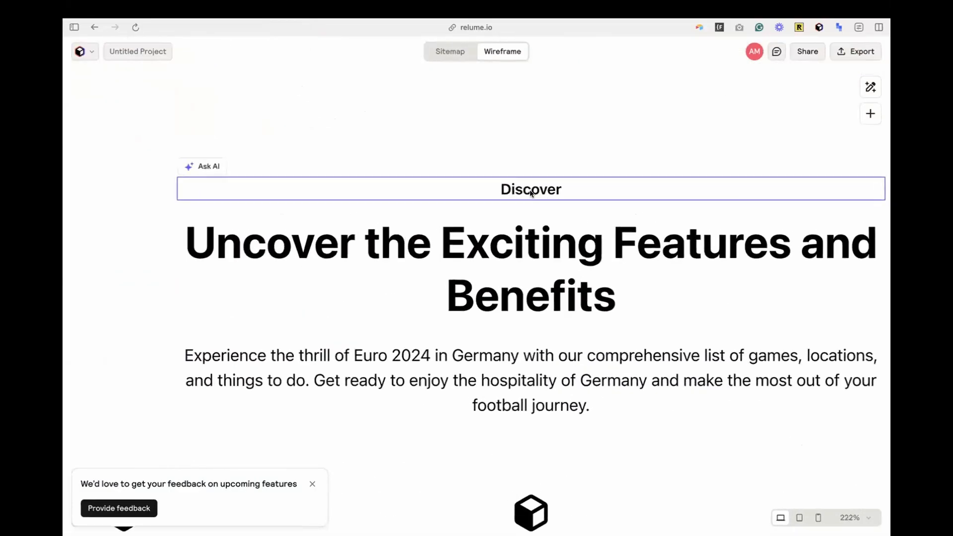
{"action": "left_click", "coordinate": [204, 167]}
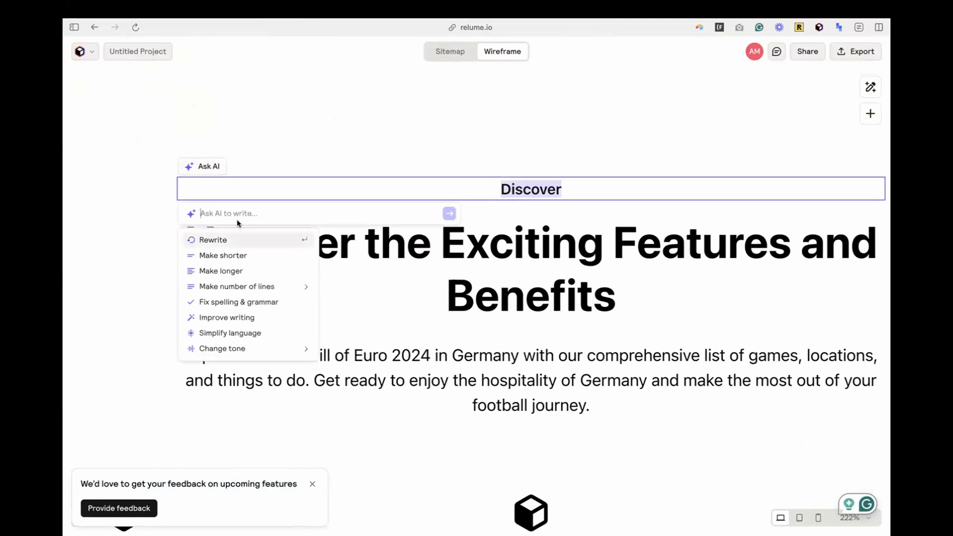
{"action": "type", "text": "m"}
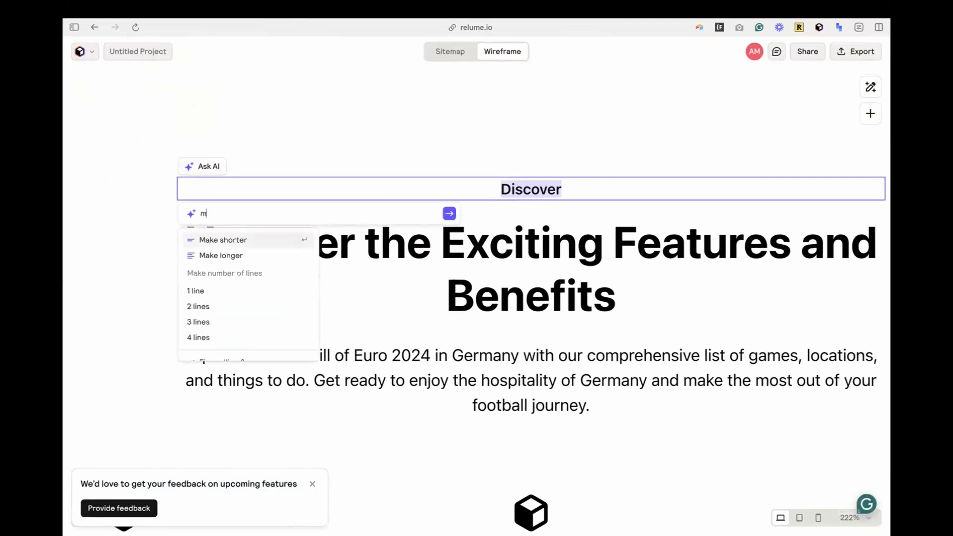
{"action": "type", "text": "ake it"}
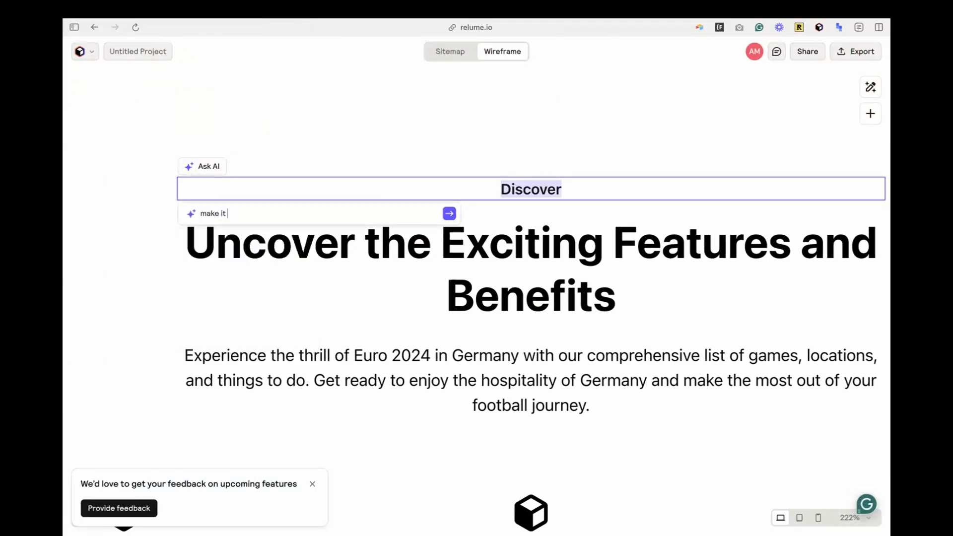
{"action": "type", "text": " longer"}
{"action": "key", "text": "Return"}
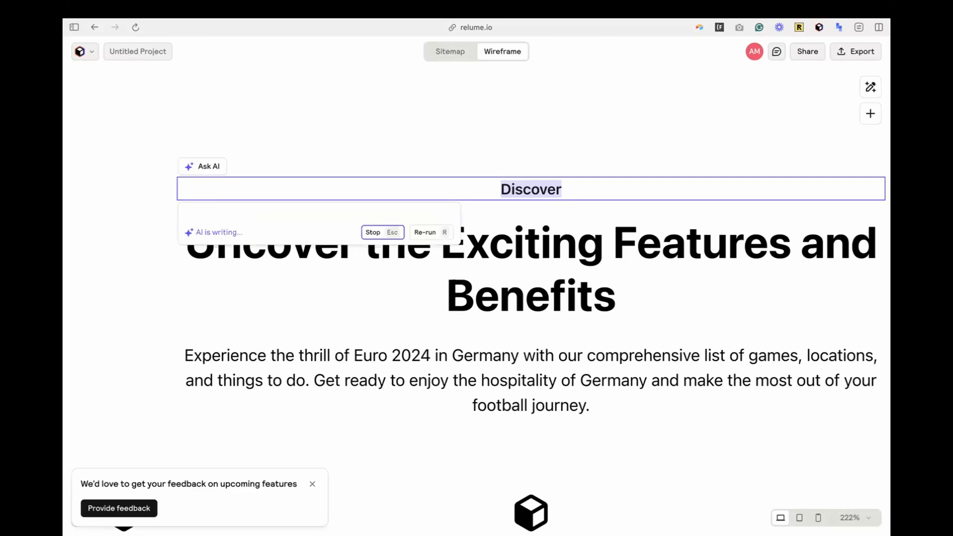
{"action": "left_click", "coordinate": [429, 232]}
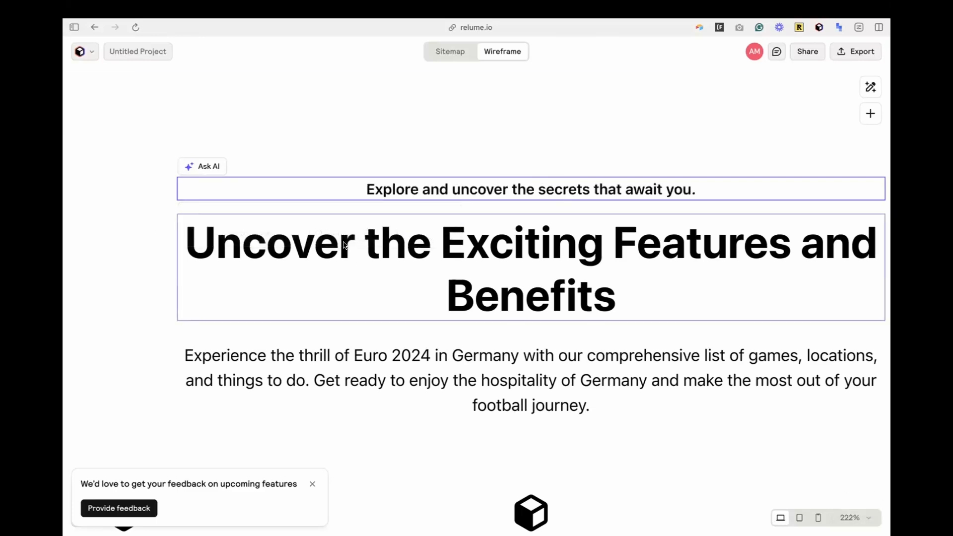
Step: Rename the project as "Euros 2024 guide"
{"action": "scroll", "coordinate": [343, 246], "scroll_direction": "down", "scroll_amount": 5}
{"action": "scroll", "coordinate": [342, 244], "scroll_direction": "down", "scroll_amount": 5}
{"action": "scroll", "coordinate": [342, 242], "scroll_direction": "up", "scroll_amount": 2}
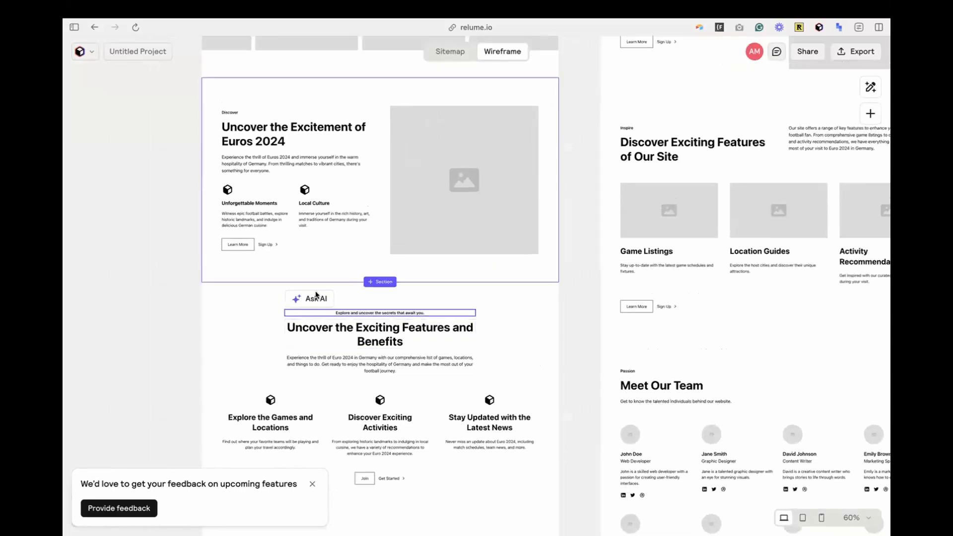
{"action": "scroll", "coordinate": [430, 288], "scroll_direction": "down", "scroll_amount": 5}
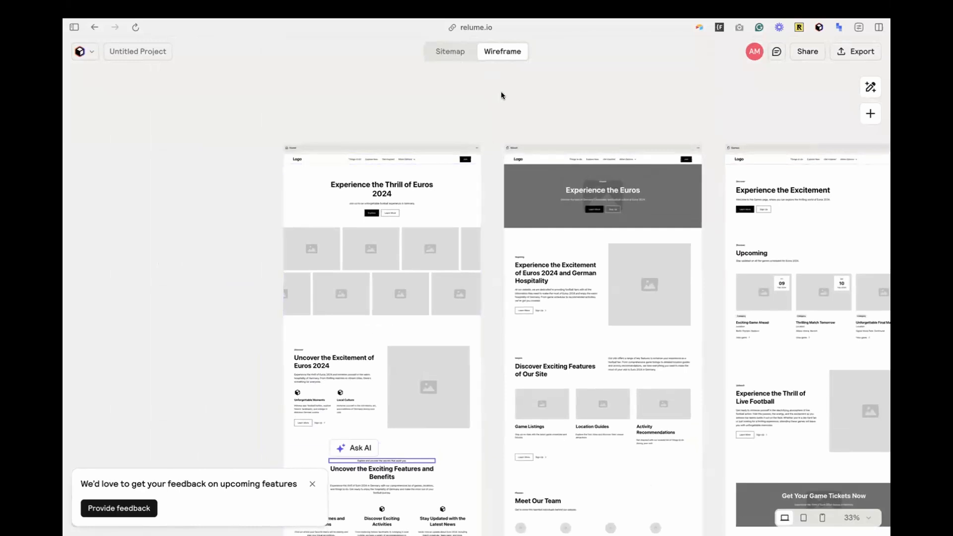
{"action": "scroll", "coordinate": [501, 91], "scroll_direction": "right", "scroll_amount": 1}
{"action": "left_click", "coordinate": [137, 52]}
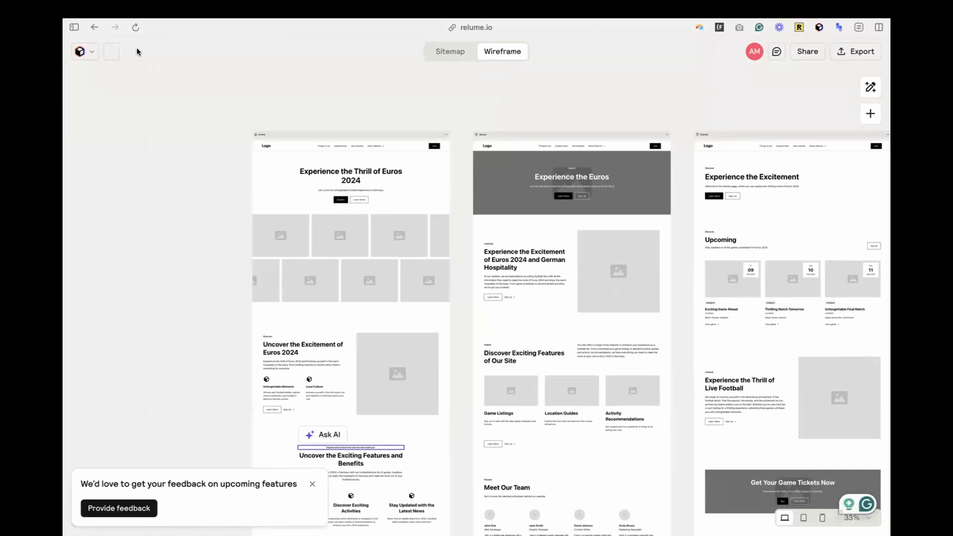
{"action": "type", "text": "E"}
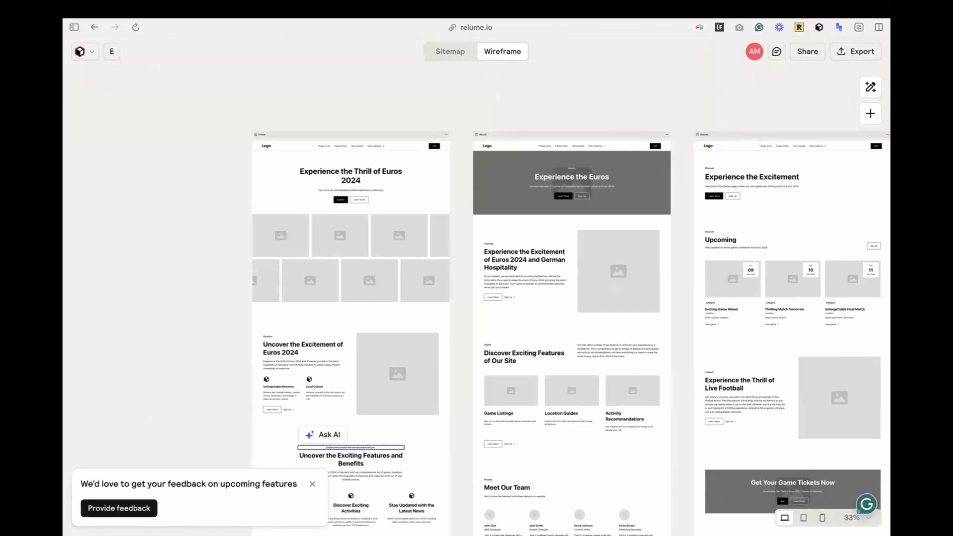
{"action": "type", "text": "uros 2024 guide"}
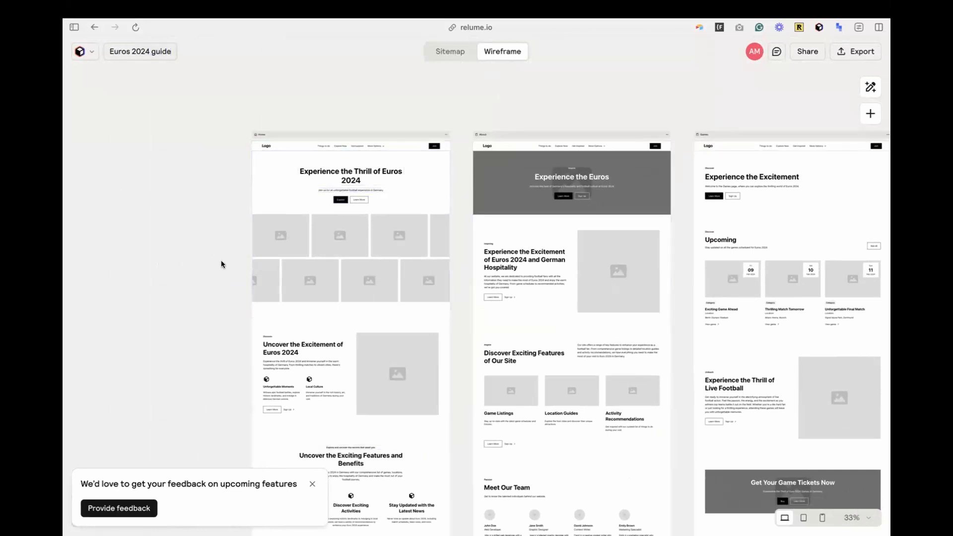
{"action": "scroll", "coordinate": [184, 254], "scroll_direction": "down", "scroll_amount": 5}
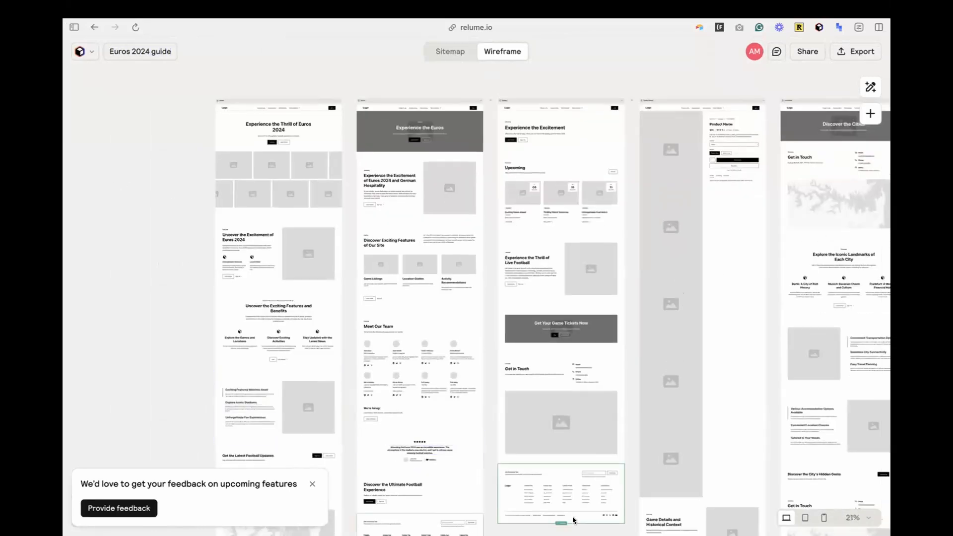
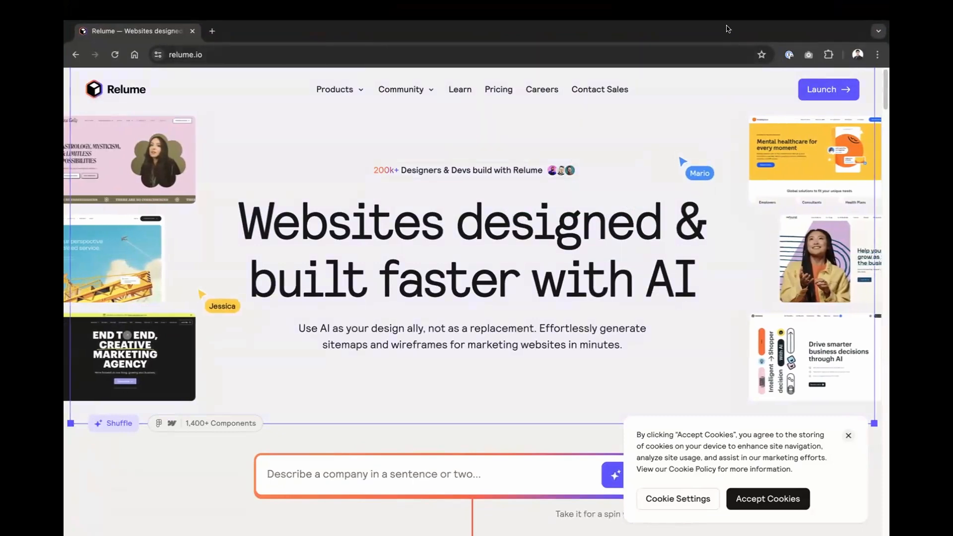
Step: Open the Relume Figma Kit (v2.4) from Relume's Figma Library as a draft in the personal Figma team and show its Style Guide page
{"action": "left_click", "coordinate": [823, 90]}
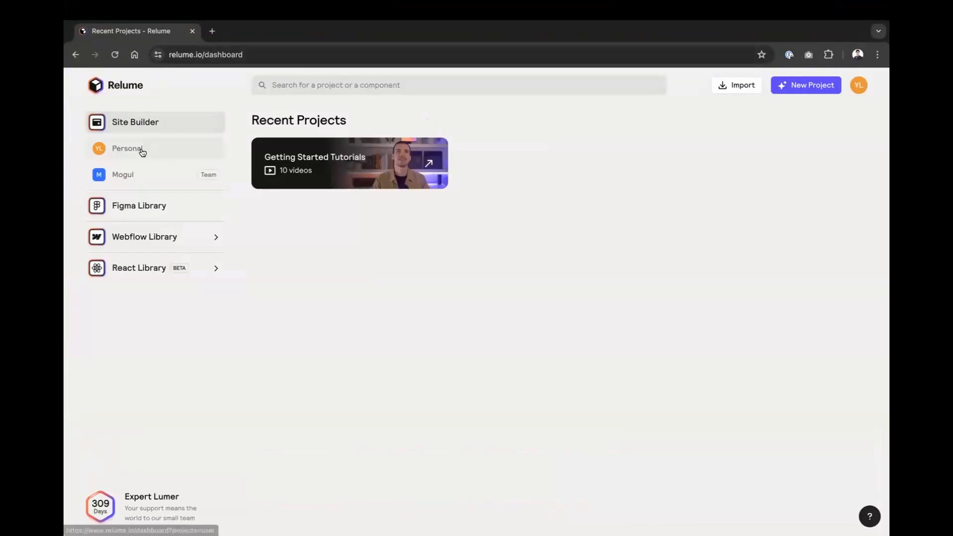
{"action": "left_click", "coordinate": [154, 205]}
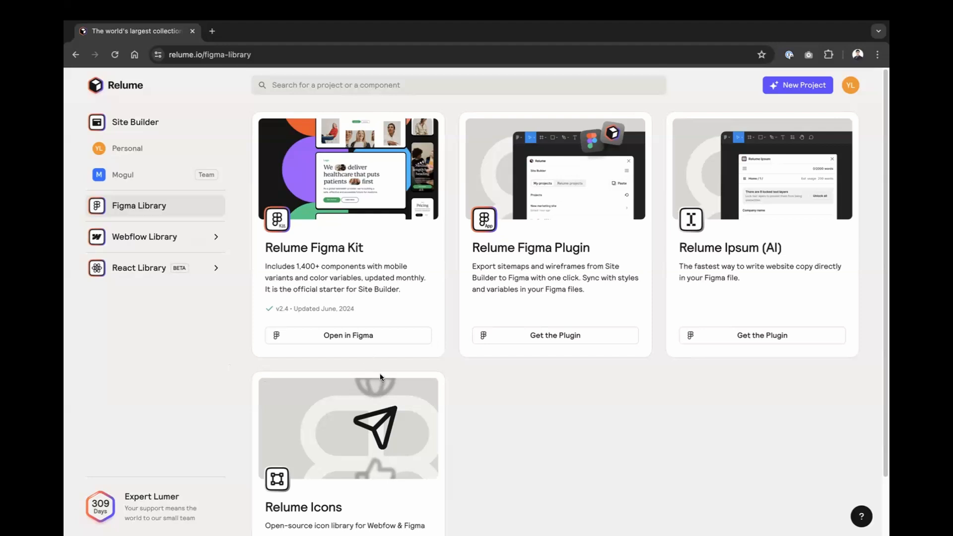
{"action": "left_click", "coordinate": [377, 339]}
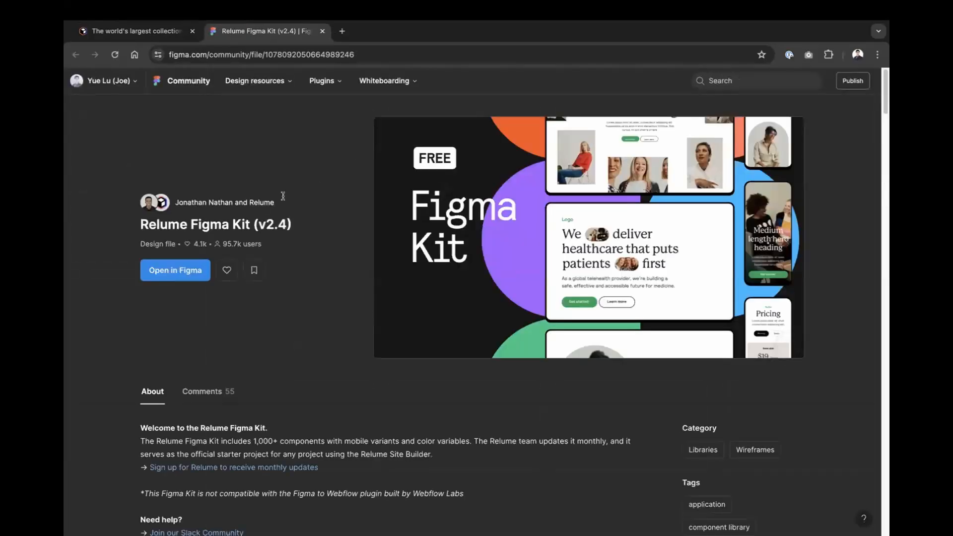
{"action": "left_click", "coordinate": [194, 277]}
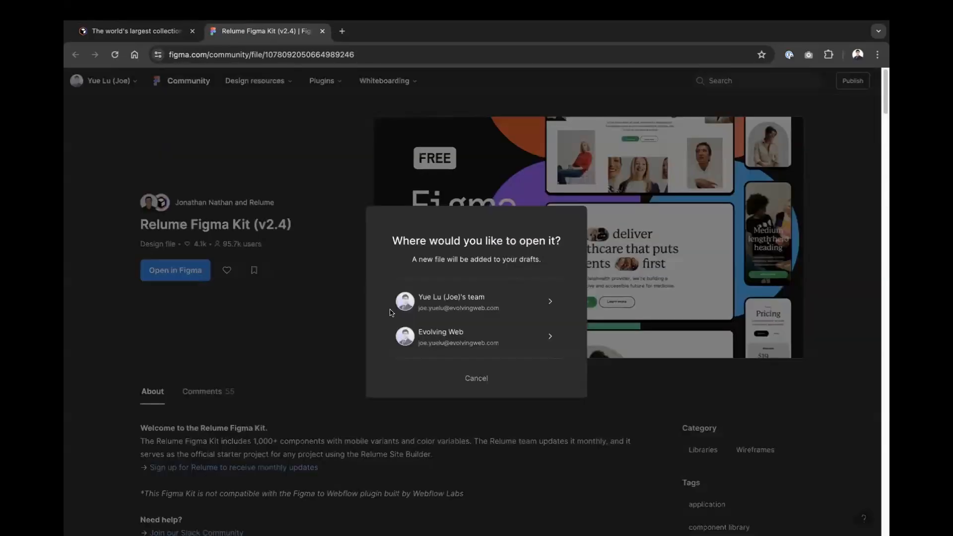
{"action": "left_click", "coordinate": [510, 307]}
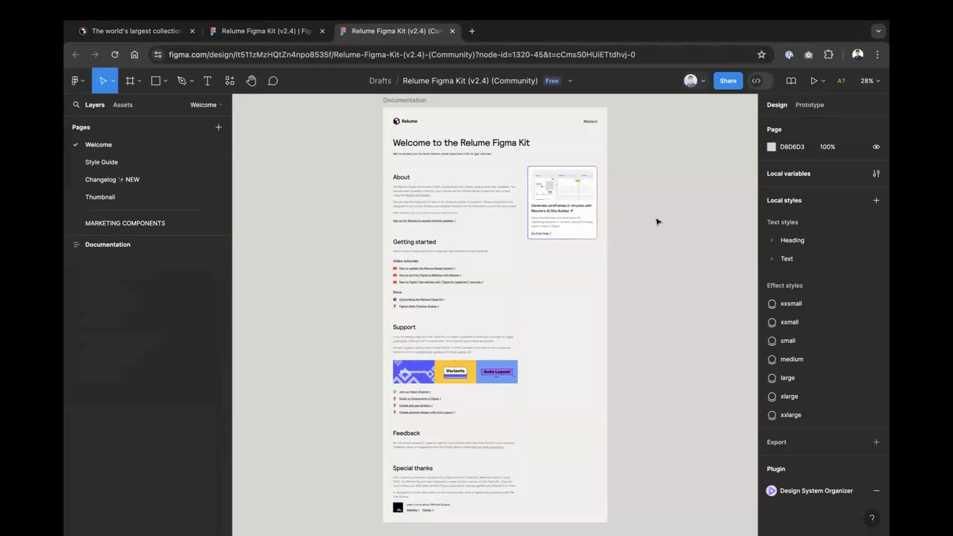
{"action": "left_click", "coordinate": [133, 164]}
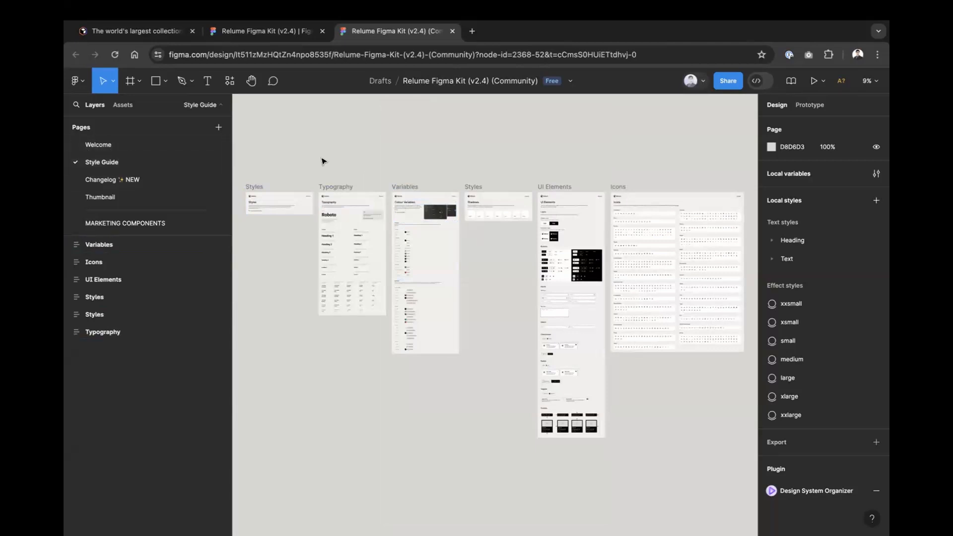
Step: Find the Relume plugin in the plugin library, run it, and move its window clear of the Typography and Variables boards
{"action": "left_click", "coordinate": [229, 84]}
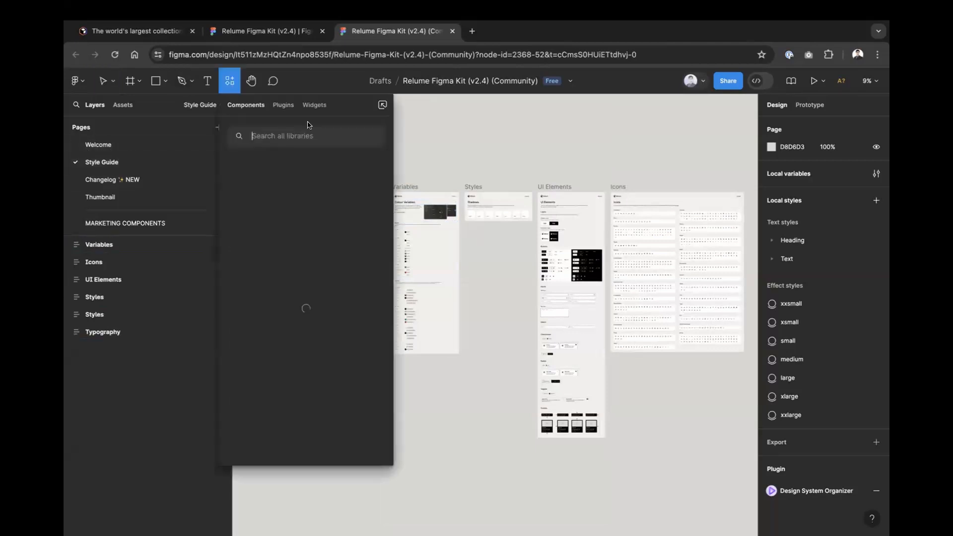
{"action": "left_click", "coordinate": [283, 105]}
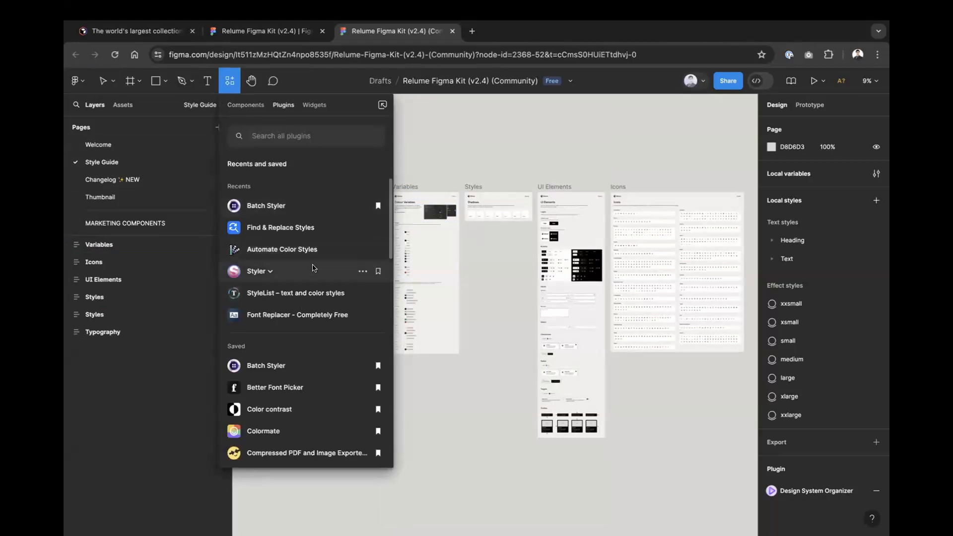
{"action": "scroll", "coordinate": [317, 288], "scroll_direction": "down", "scroll_amount": 3}
{"action": "scroll", "coordinate": [313, 305], "scroll_direction": "up", "scroll_amount": 3}
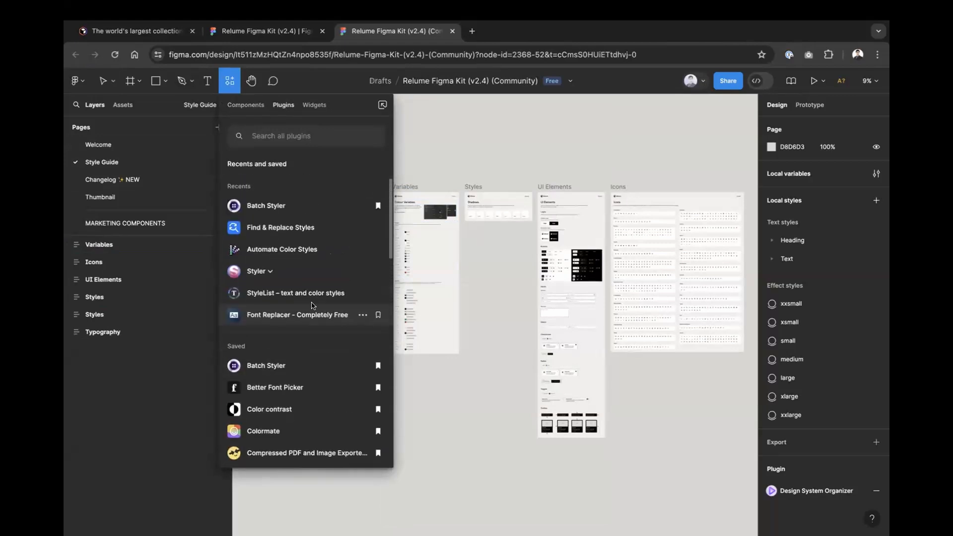
{"action": "type", "text": "rekum"}
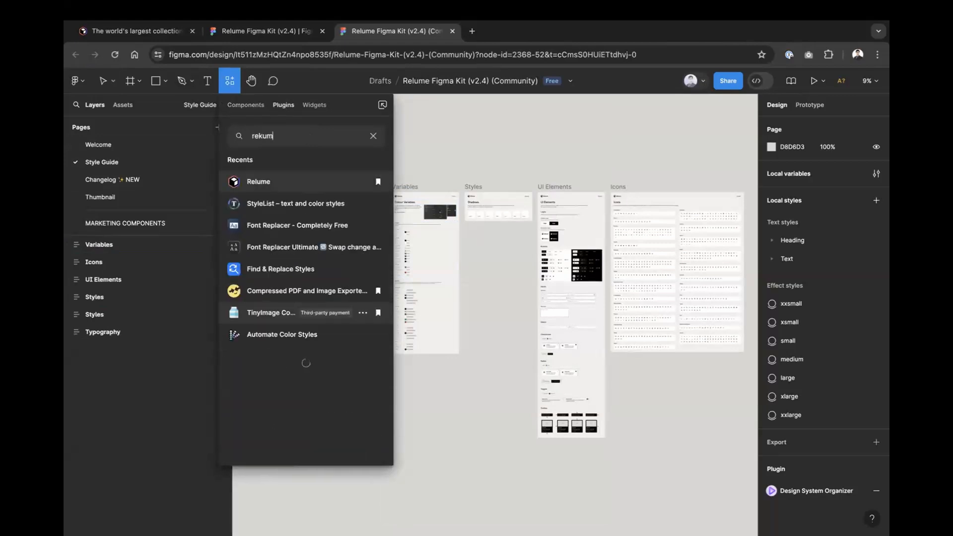
{"action": "left_click", "coordinate": [279, 185]}
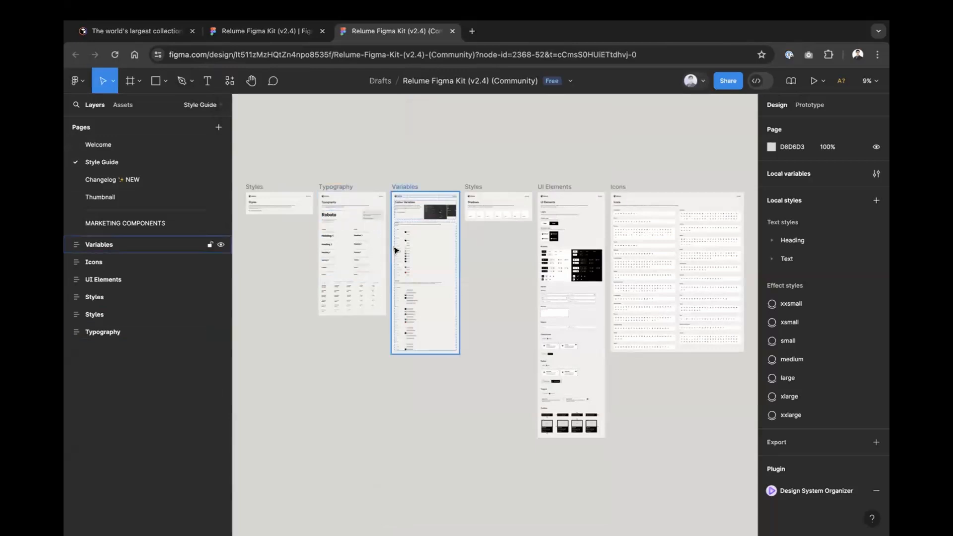
{"action": "left_click_drag", "start_coordinate": [698, 240], "coordinate": [651, 137]}
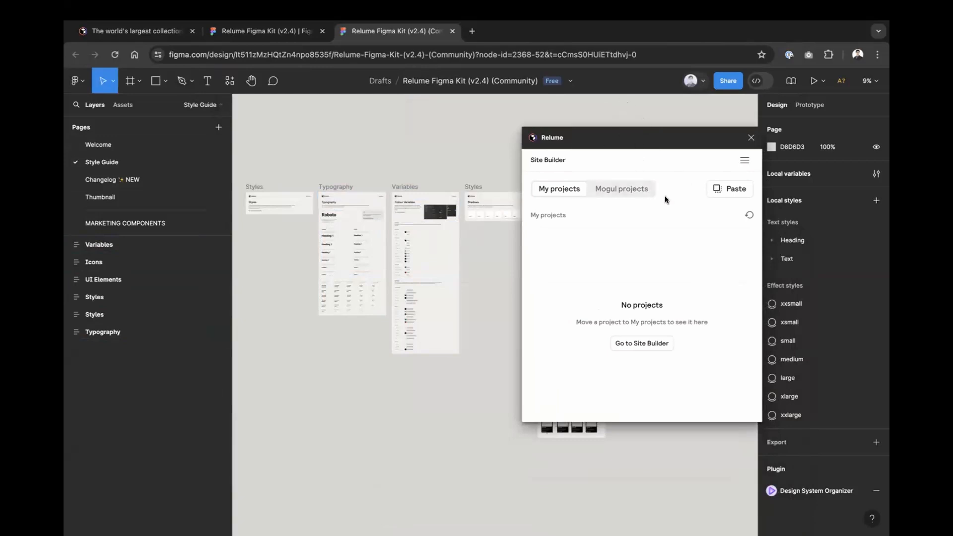
Step: Re-sync the Mogul projects list in the Relume plugin, check My projects as well, and close the plugin
{"action": "left_click", "coordinate": [604, 193]}
{"action": "left_click", "coordinate": [749, 216]}
{"action": "left_click", "coordinate": [749, 216]}
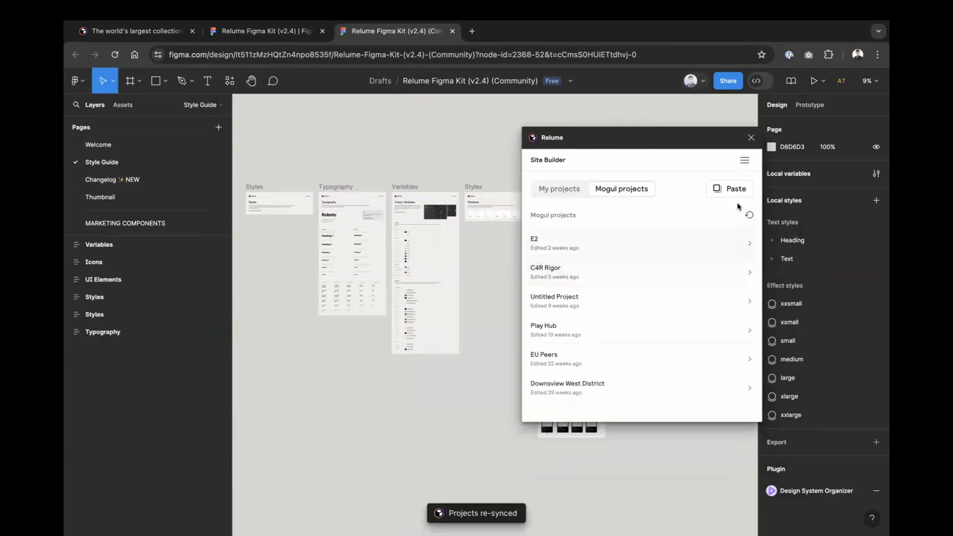
{"action": "left_click", "coordinate": [748, 217]}
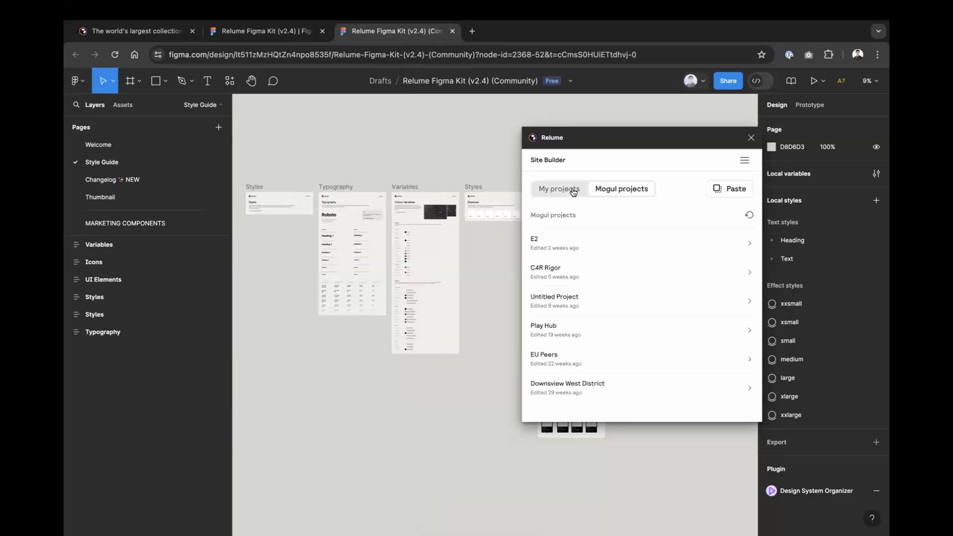
{"action": "left_click", "coordinate": [571, 191]}
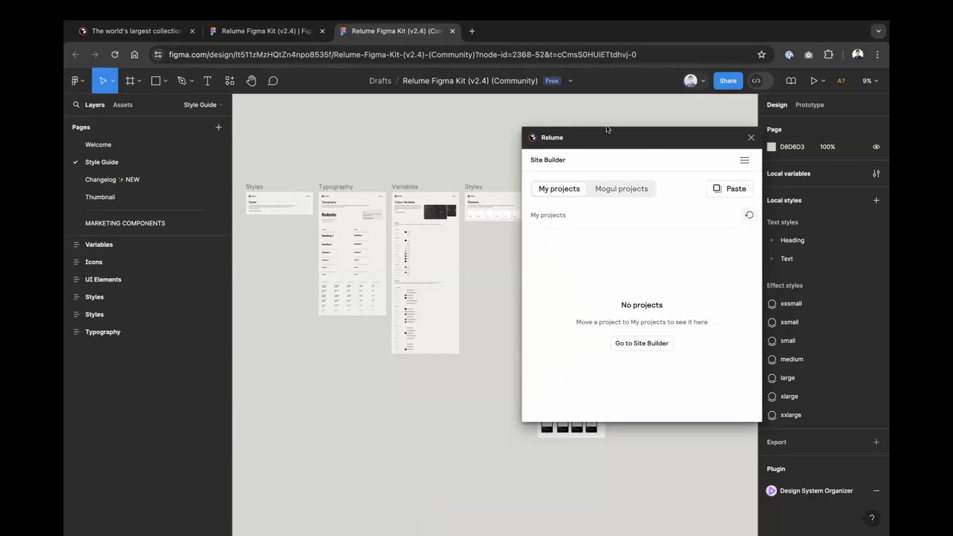
{"action": "left_click", "coordinate": [750, 137]}
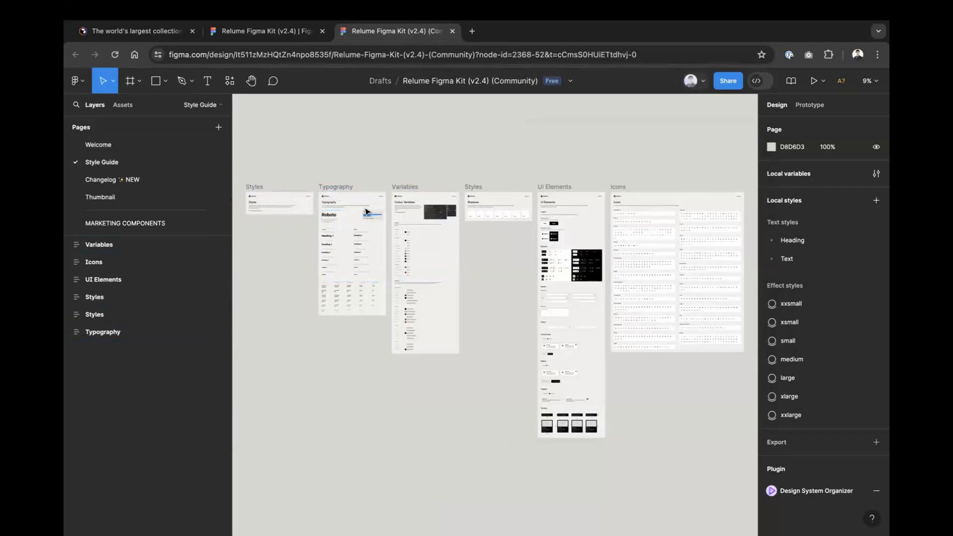
Step: Examine the Styles and Typography boards of the style guide up close with the interface hidden
{"action": "scroll", "coordinate": [357, 242], "scroll_direction": "up", "scroll_amount": 5}
{"action": "scroll", "coordinate": [368, 237], "scroll_direction": "down", "scroll_amount": 2}
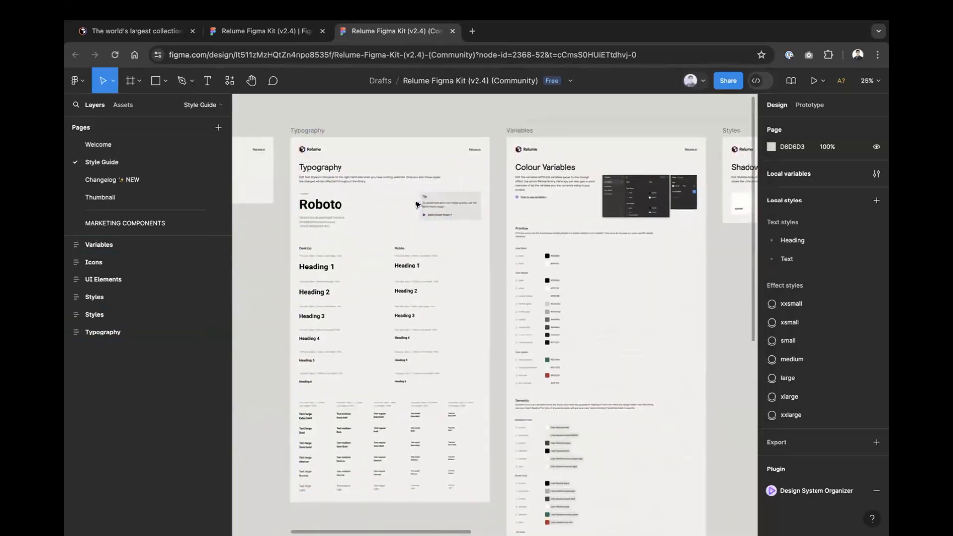
{"action": "left_click_drag", "start_coordinate": [390, 194], "coordinate": [385, 197]}
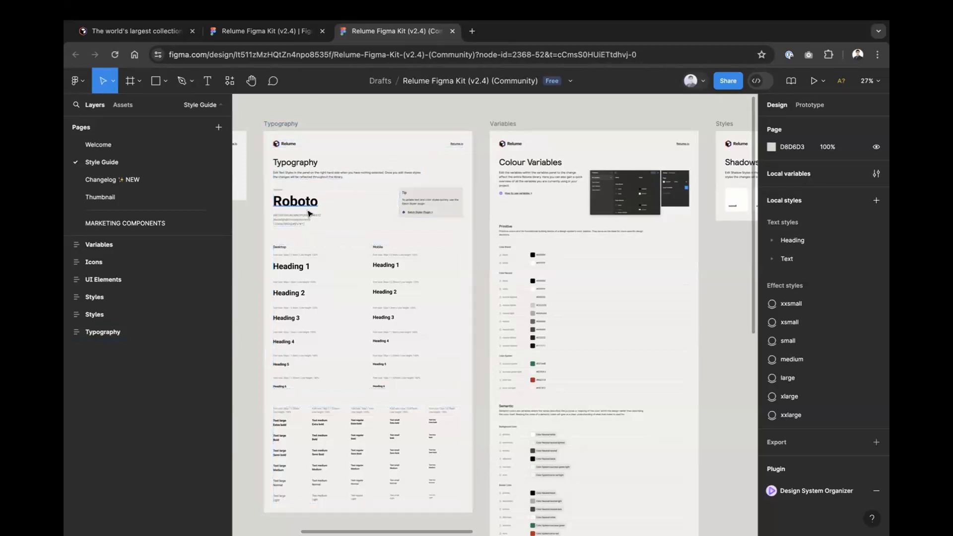
{"action": "scroll", "coordinate": [309, 201], "scroll_direction": "up", "scroll_amount": 1}
{"action": "left_click_drag", "start_coordinate": [285, 194], "coordinate": [458, 192]}
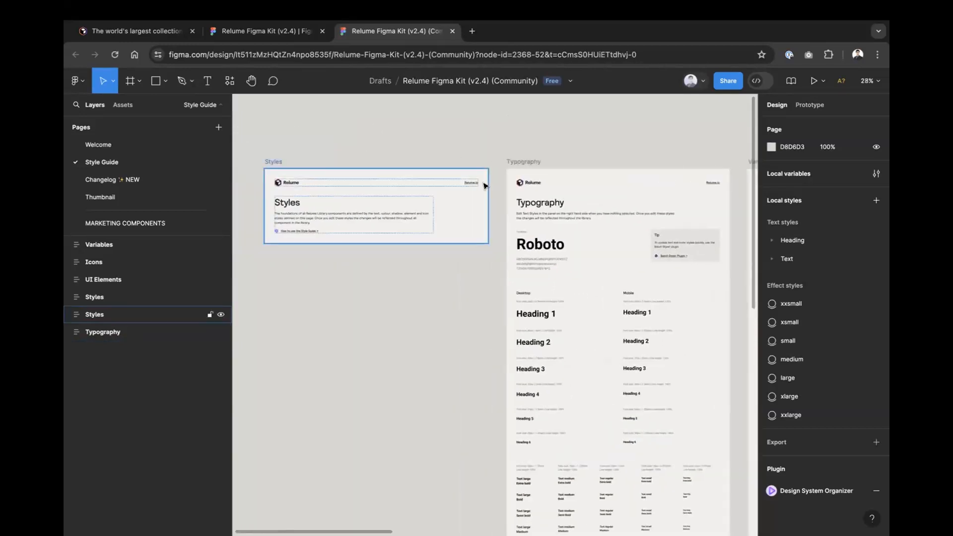
{"action": "scroll", "coordinate": [490, 180], "scroll_direction": "up", "scroll_amount": 2}
{"action": "key", "text": "ctrl+backslash"}
{"action": "scroll", "coordinate": [517, 228], "scroll_direction": "right", "scroll_amount": 5}
{"action": "scroll", "coordinate": [448, 224], "scroll_direction": "right", "scroll_amount": 2}
{"action": "scroll", "coordinate": [394, 183], "scroll_direction": "up", "scroll_amount": 3}
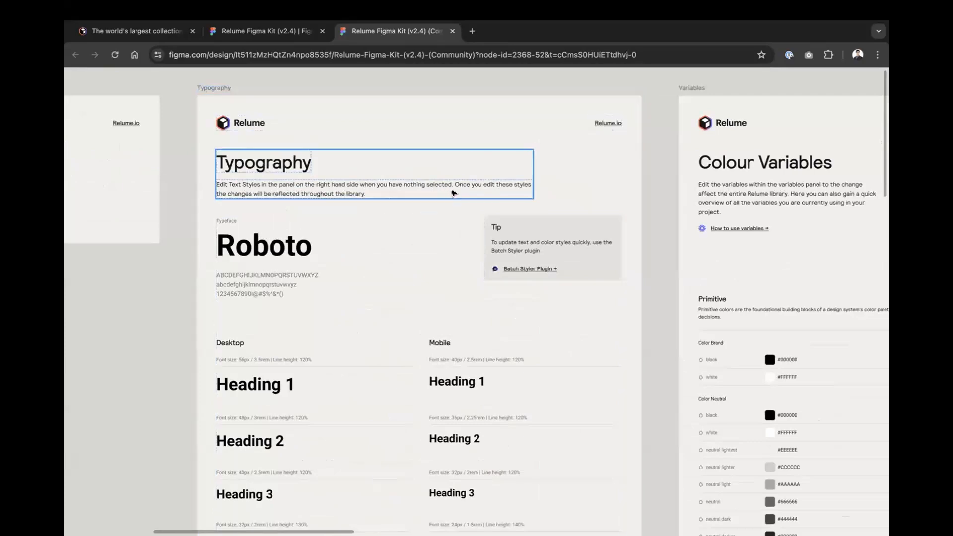
Step: Examine the Colour Variables board, including its primitive brand, neutral and system colours
{"action": "scroll", "coordinate": [419, 203], "scroll_direction": "right", "scroll_amount": 5}
{"action": "left_click_drag", "start_coordinate": [521, 198], "coordinate": [414, 122]}
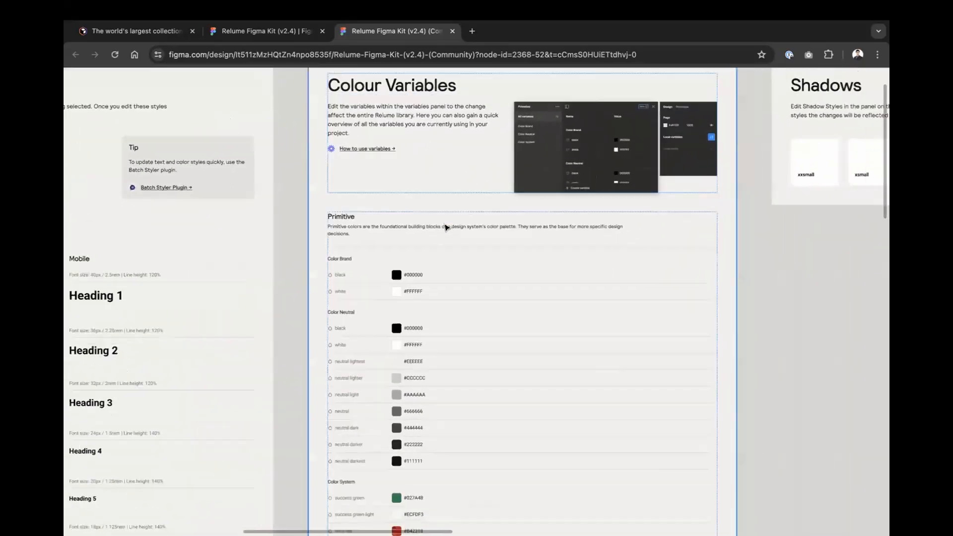
{"action": "scroll", "coordinate": [444, 229], "scroll_direction": "down", "scroll_amount": 3}
{"action": "left_click_drag", "start_coordinate": [453, 251], "coordinate": [411, 165]}
{"action": "scroll", "coordinate": [416, 211], "scroll_direction": "up", "scroll_amount": 5}
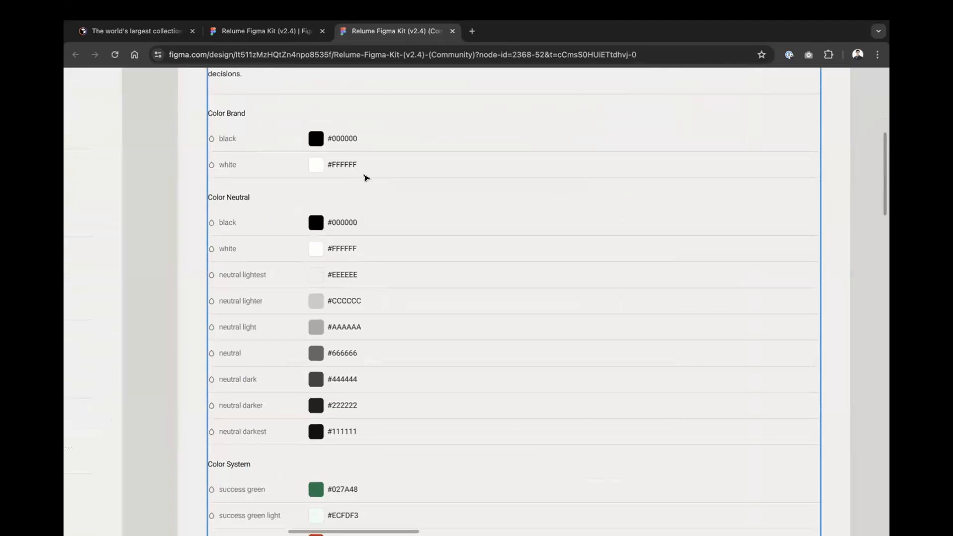
{"action": "scroll", "coordinate": [415, 183], "scroll_direction": "down", "scroll_amount": 4}
{"action": "scroll", "coordinate": [531, 183], "scroll_direction": "down", "scroll_amount": 2}
Step: Look over the Shadows, UI Elements and Icons boards, return to the full overview, and restore the interface
{"action": "left_click_drag", "start_coordinate": [548, 217], "coordinate": [306, 329]}
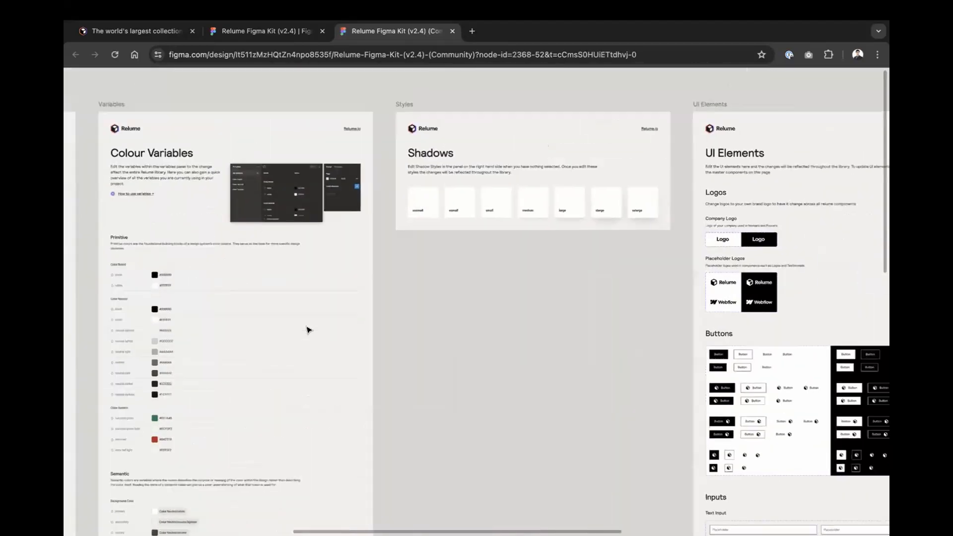
{"action": "left_click_drag", "start_coordinate": [449, 257], "coordinate": [296, 233]}
{"action": "left_click_drag", "start_coordinate": [477, 289], "coordinate": [213, 236]}
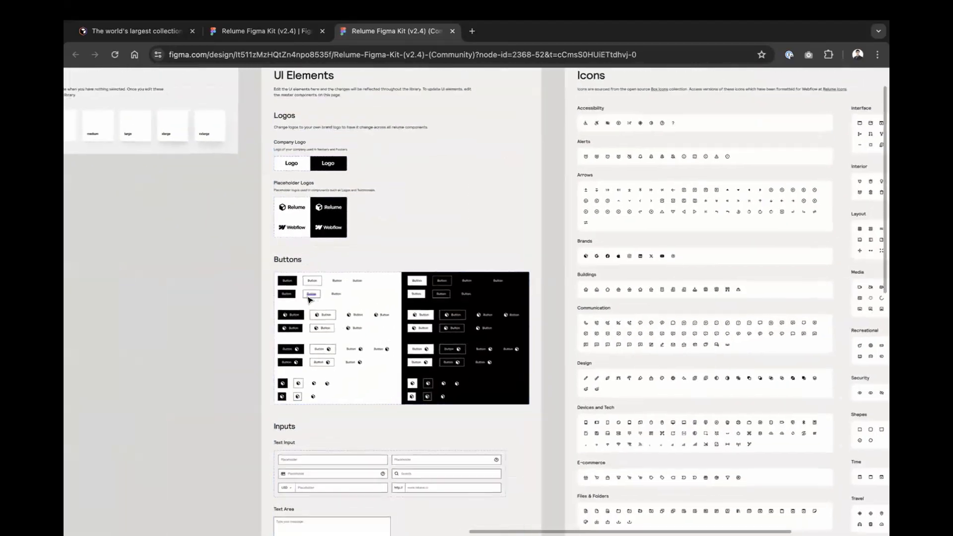
{"action": "scroll", "coordinate": [307, 294], "scroll_direction": "up", "scroll_amount": 3}
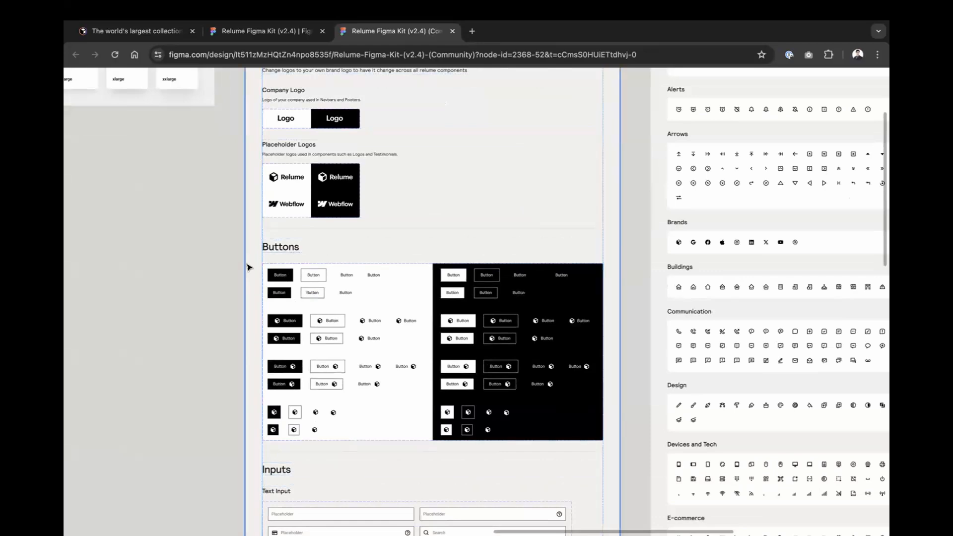
{"action": "scroll", "coordinate": [226, 288], "scroll_direction": "down", "scroll_amount": 10}
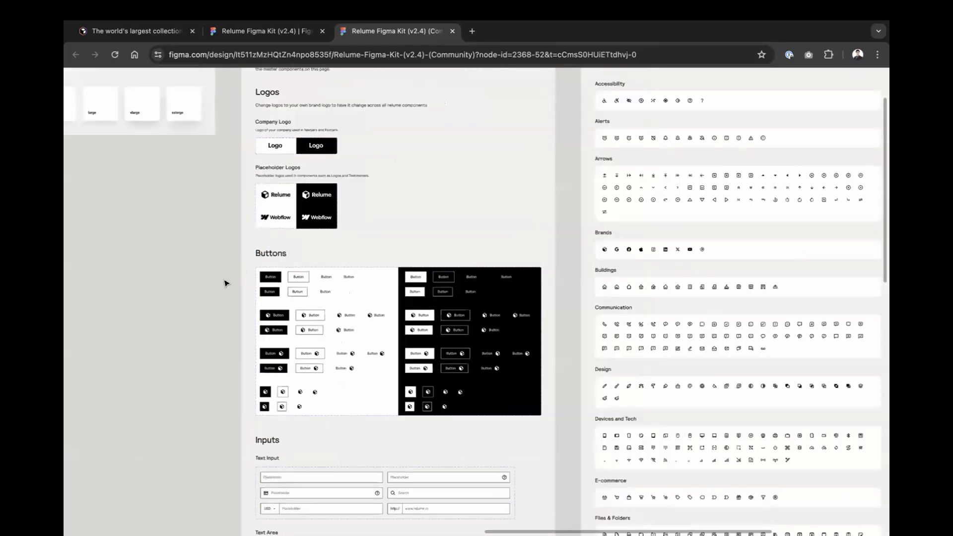
{"action": "scroll", "coordinate": [214, 292], "scroll_direction": "left", "scroll_amount": 5}
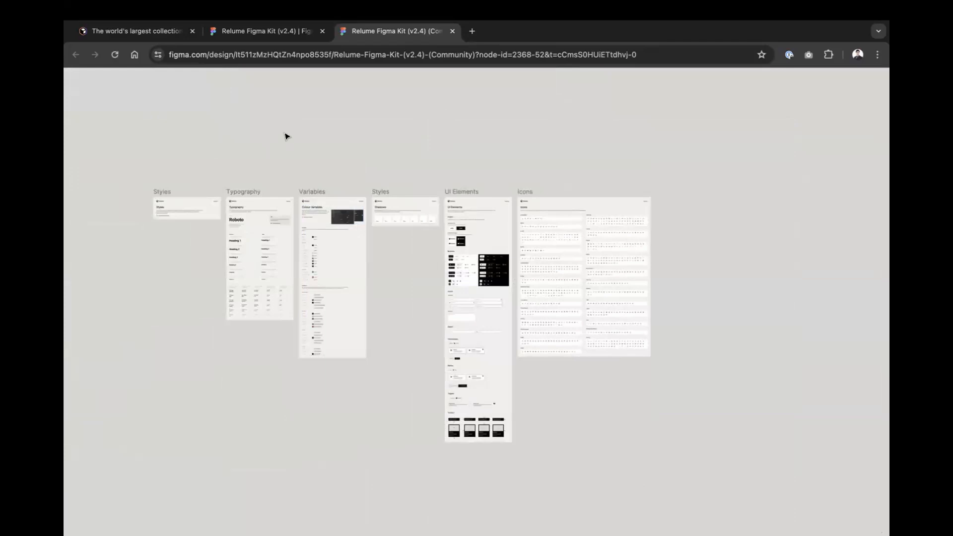
{"action": "key", "text": "ctrl+backslash"}
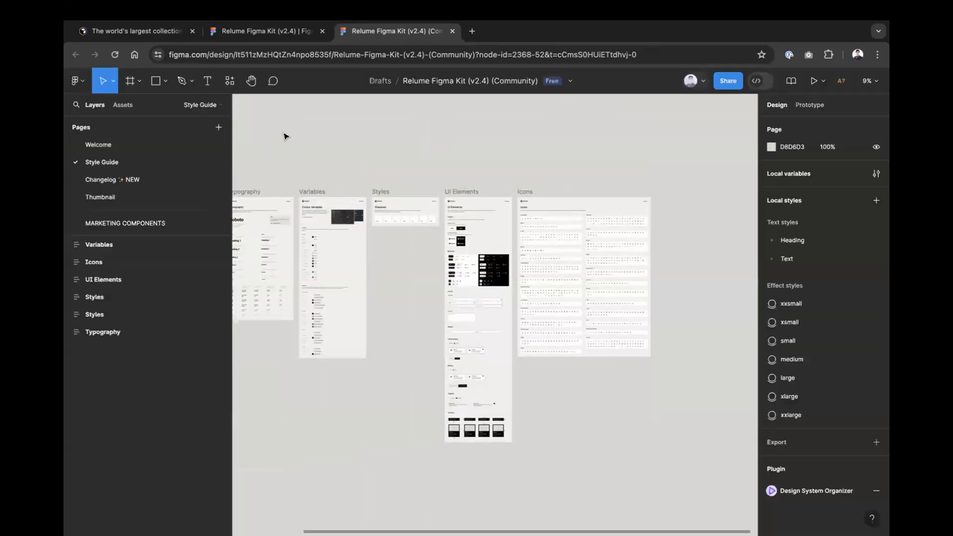
Step: Run the Relume plugin again and open the "Euros 2024 guide" project from Mogul projects
{"action": "left_click", "coordinate": [235, 82]}
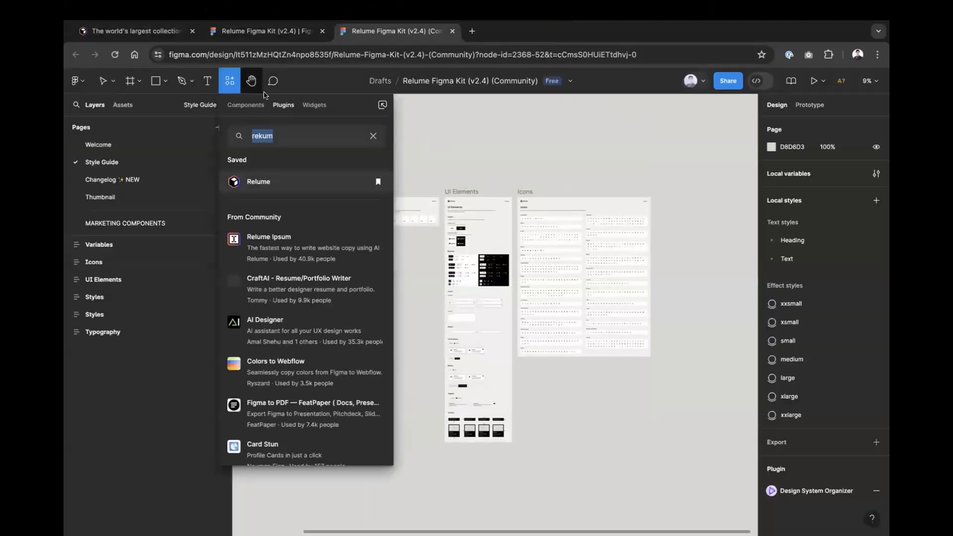
{"action": "left_click", "coordinate": [294, 183]}
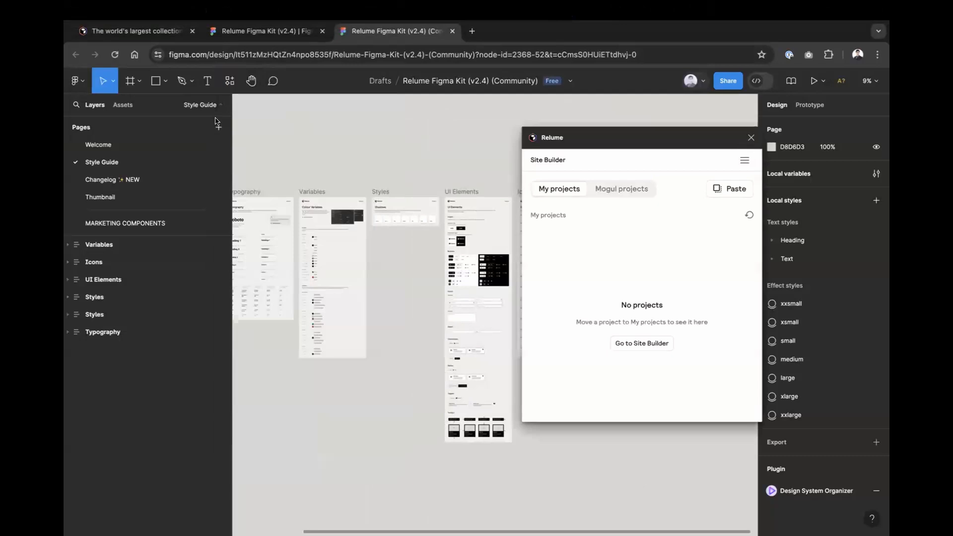
{"action": "left_click", "coordinate": [612, 191]}
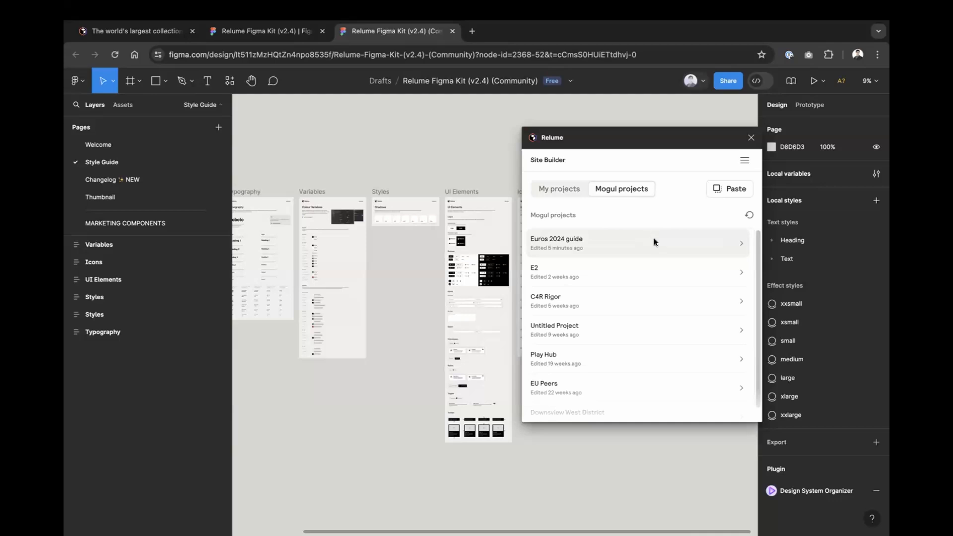
{"action": "left_click", "coordinate": [678, 243]}
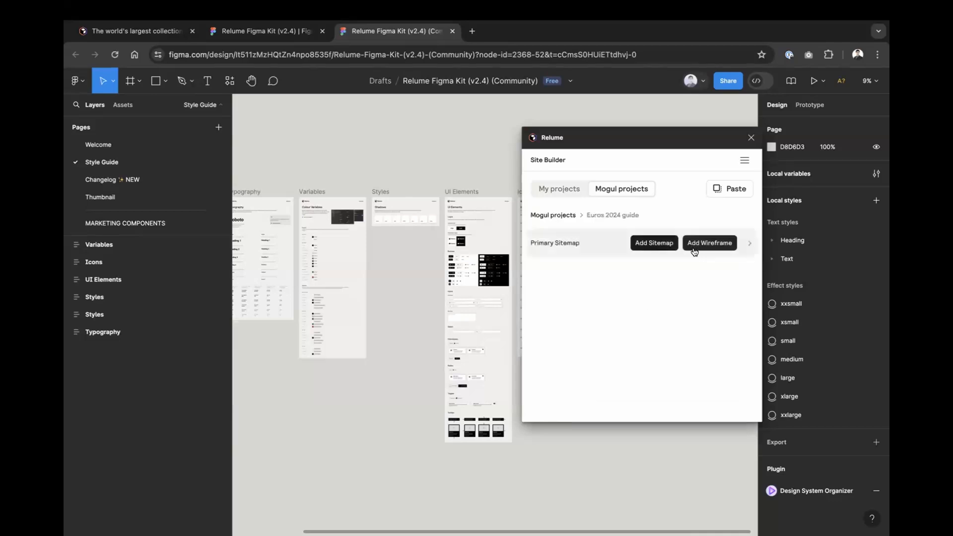
Step: Add a page named "wireframe" directly after the Welcome page
{"action": "left_click", "coordinate": [104, 145]}
{"action": "left_click", "coordinate": [218, 128]}
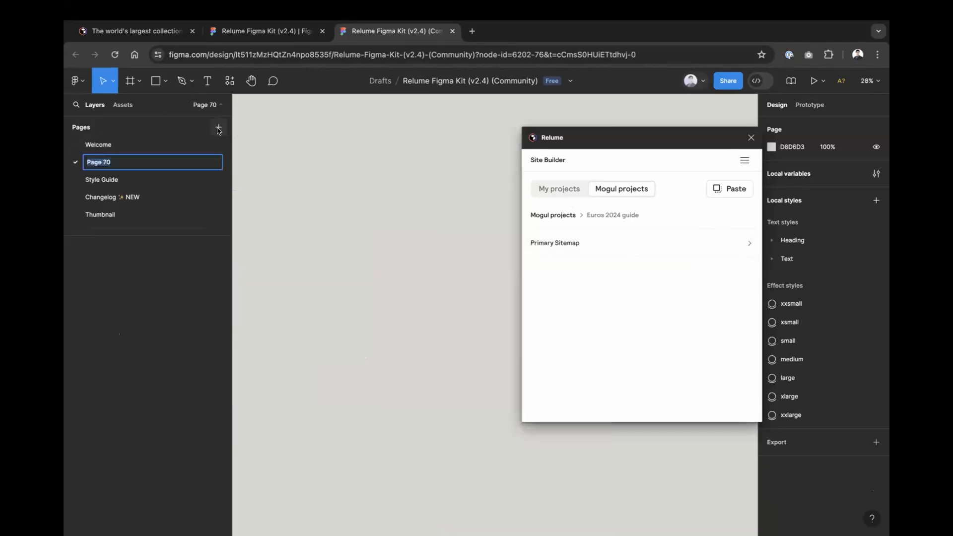
{"action": "type", "text": "wireframe"}
{"action": "key", "text": "Return"}
Step: Add the Primary Sitemap's wireframe to the canvas, move the file to the team project when offered, and close the plugin
{"action": "mouse_move", "coordinate": [738, 239]}
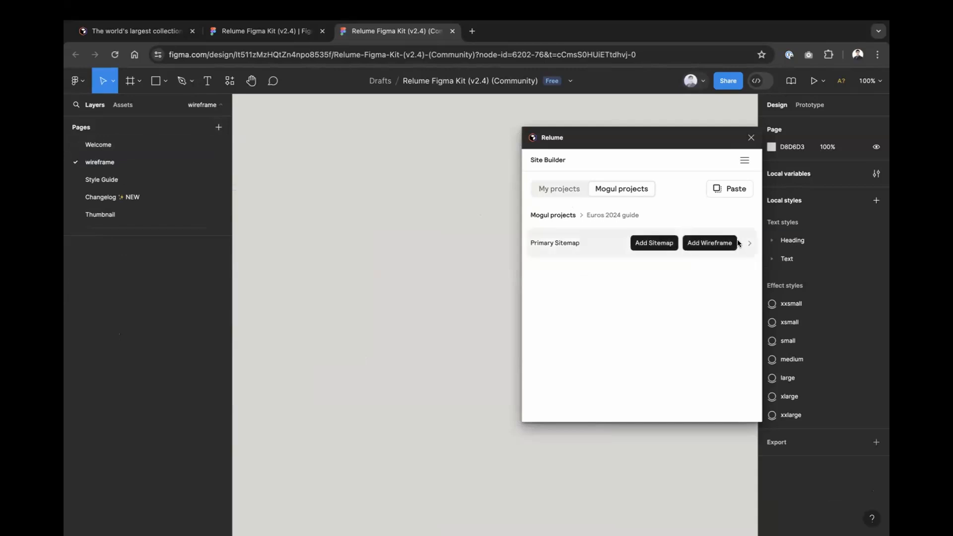
{"action": "left_click", "coordinate": [708, 245]}
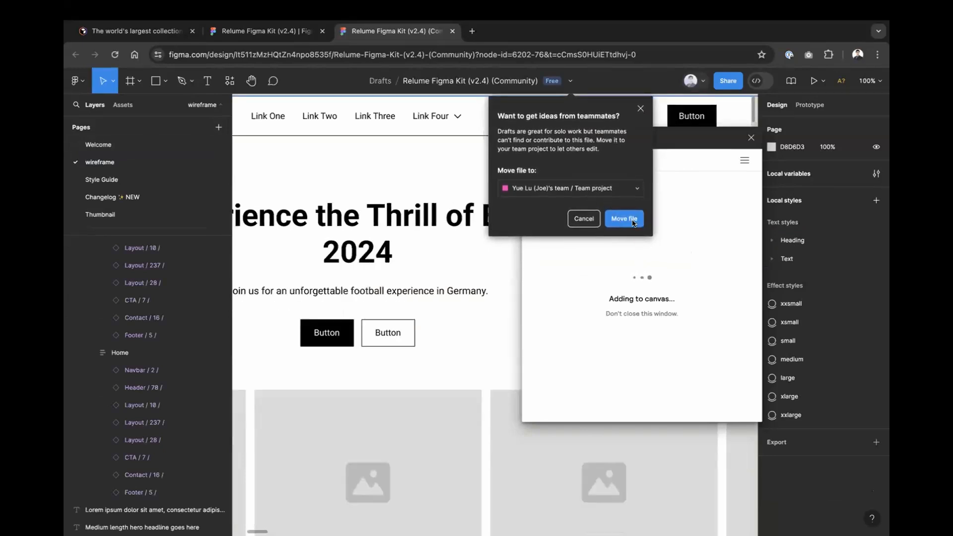
{"action": "left_click", "coordinate": [630, 219]}
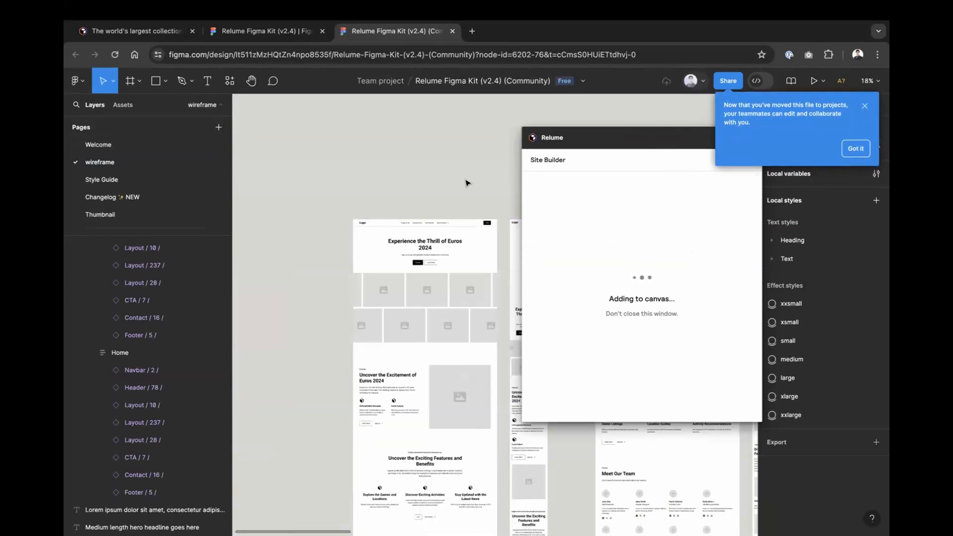
{"action": "left_click", "coordinate": [849, 148]}
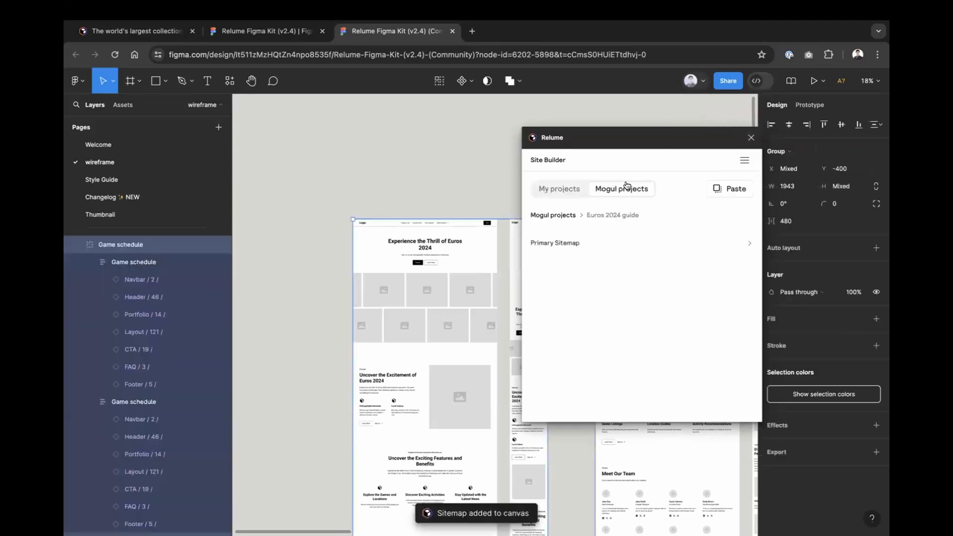
{"action": "left_click", "coordinate": [750, 138]}
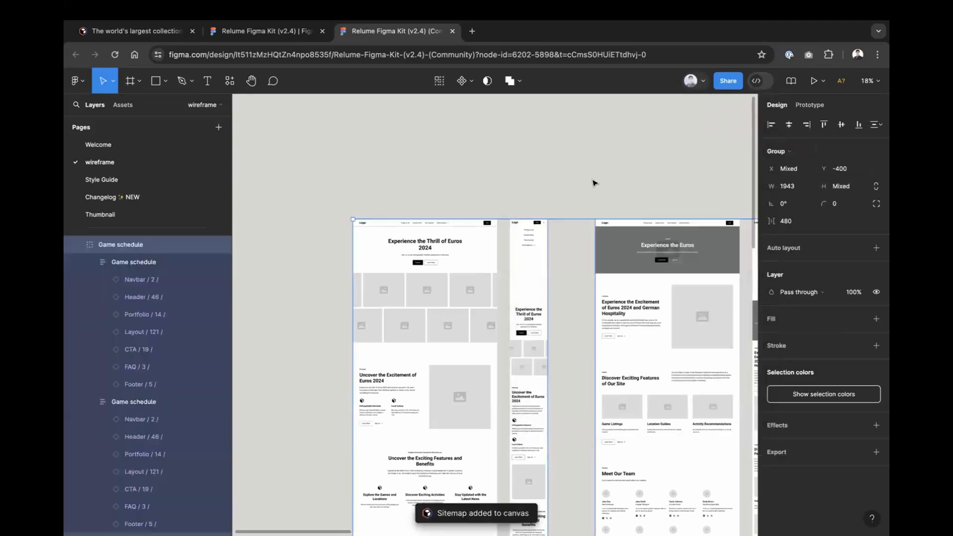
Step: Look over the imported desktop and mobile wireframes of all pages, ending at the Home page
{"action": "scroll", "coordinate": [575, 184], "scroll_direction": "down", "scroll_amount": 5}
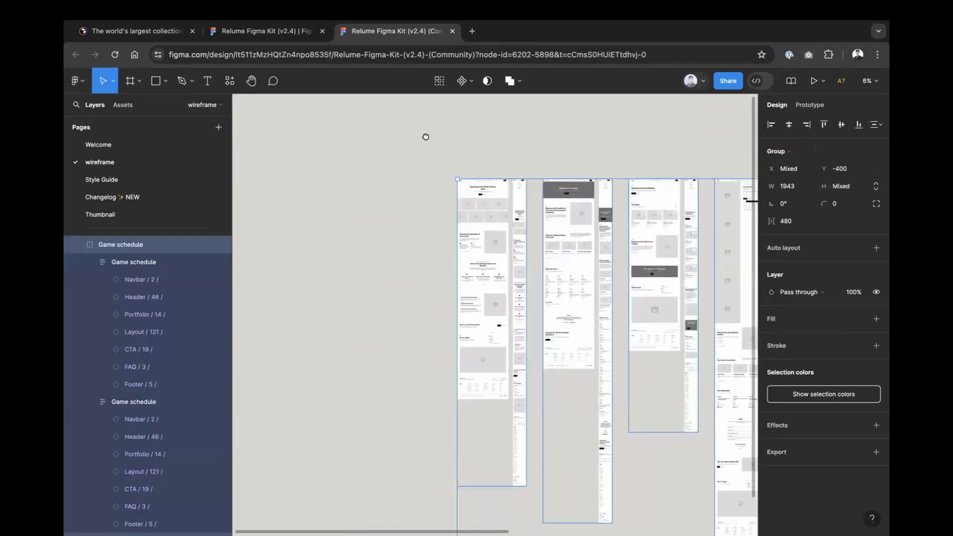
{"action": "scroll", "coordinate": [546, 148], "scroll_direction": "right", "scroll_amount": 10}
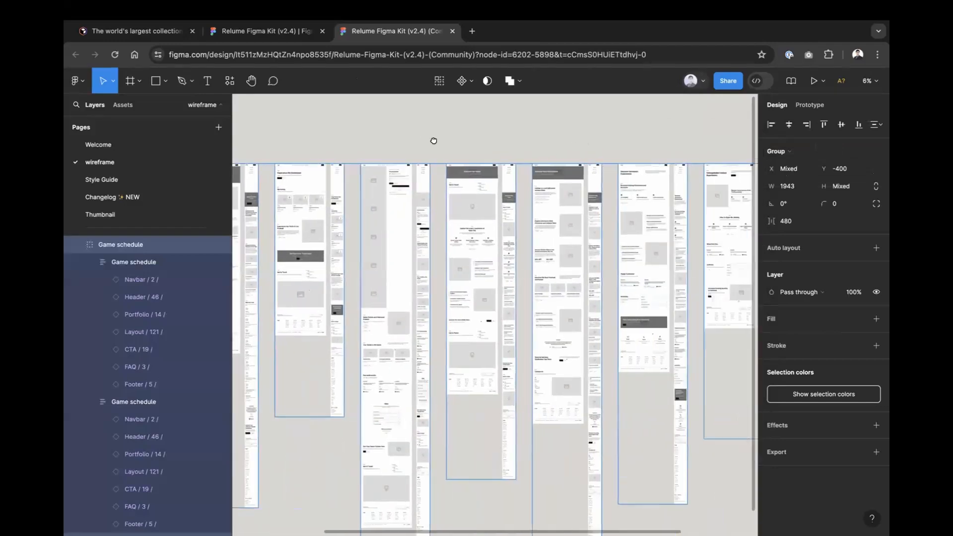
{"action": "scroll", "coordinate": [645, 146], "scroll_direction": "up", "scroll_amount": 5}
{"action": "scroll", "coordinate": [586, 141], "scroll_direction": "down", "scroll_amount": 5}
{"action": "left_click_drag", "start_coordinate": [263, 116], "coordinate": [535, 154]}
{"action": "scroll", "coordinate": [538, 158], "scroll_direction": "left", "scroll_amount": 5}
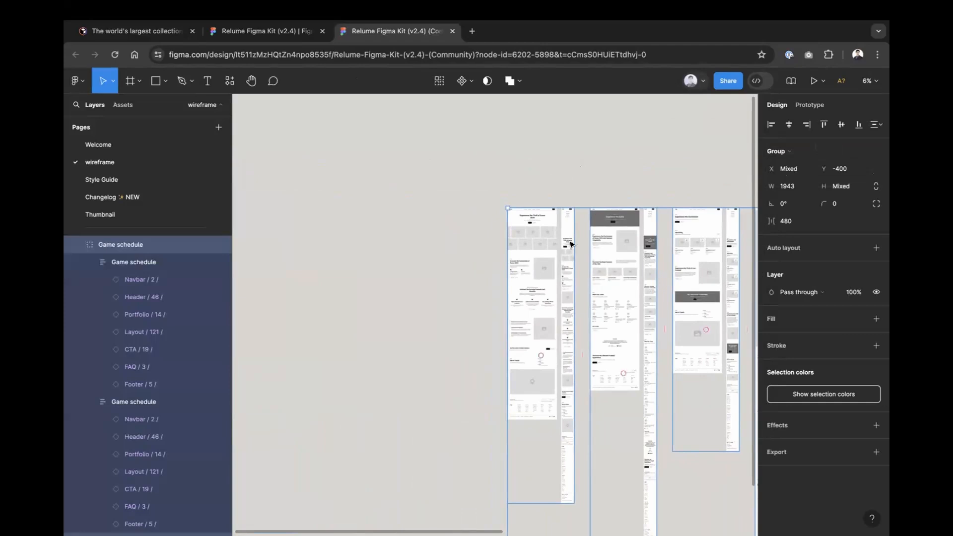
Step: Find and run the Better Font Picker plugin, and move its window clear of the desktop Home wireframe
{"action": "scroll", "coordinate": [545, 210], "scroll_direction": "up", "scroll_amount": 5}
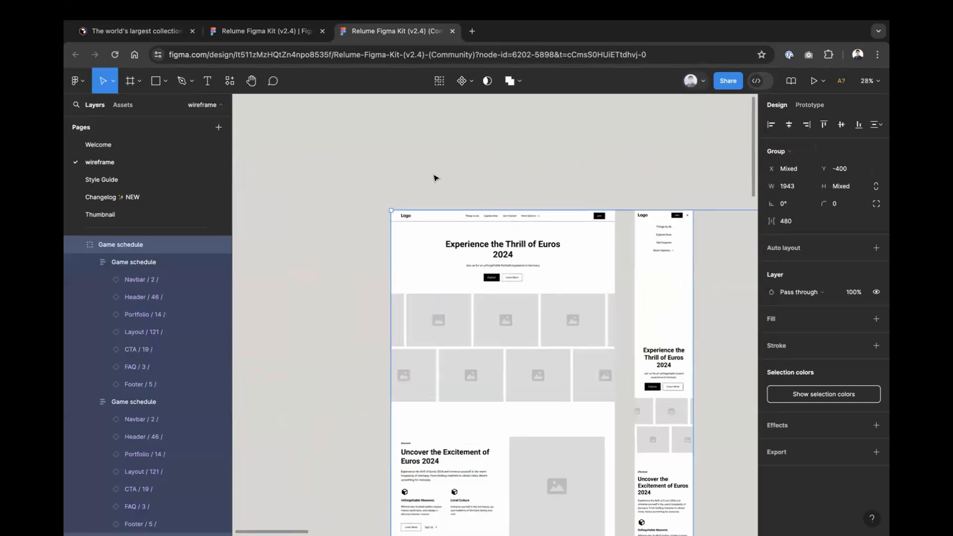
{"action": "scroll", "coordinate": [435, 178], "scroll_direction": "up", "scroll_amount": 3}
{"action": "left_click", "coordinate": [347, 129]}
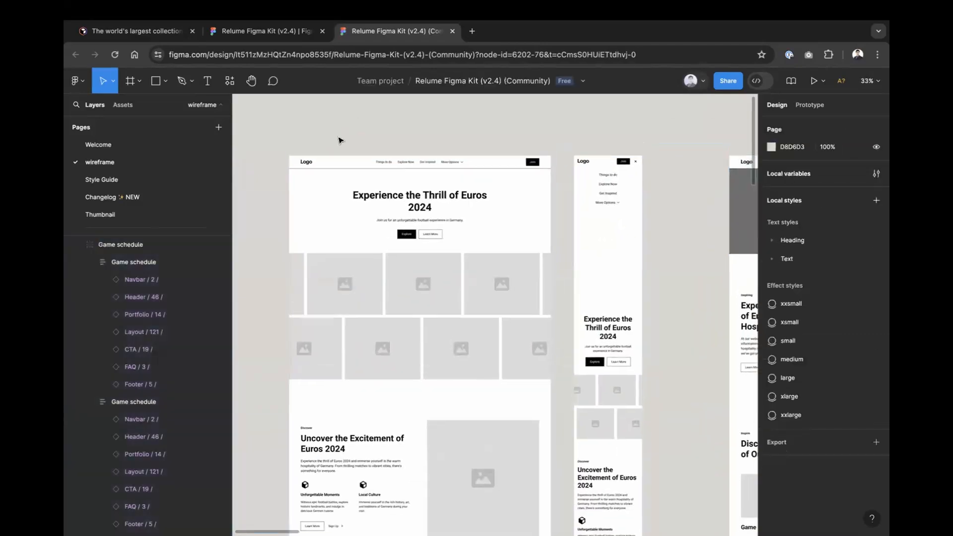
{"action": "left_click", "coordinate": [229, 80]}
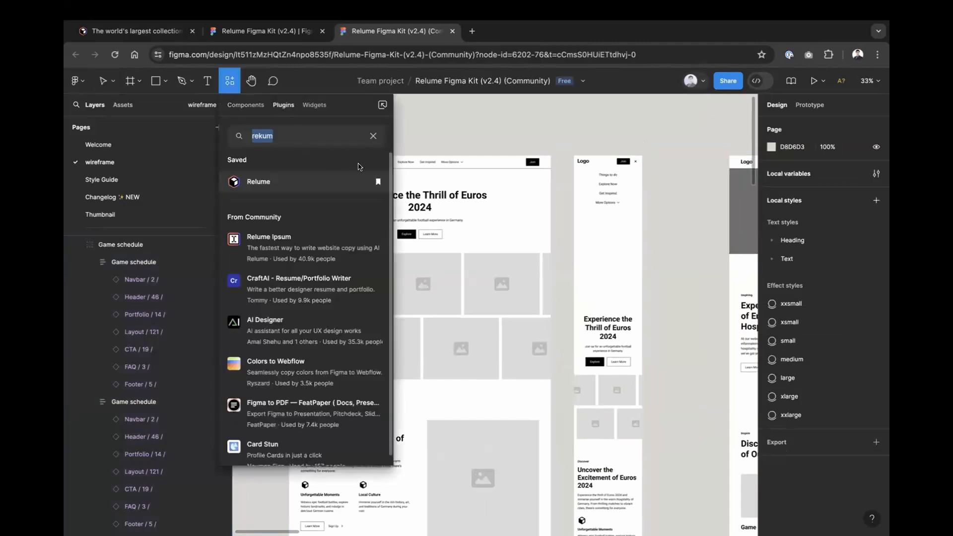
{"action": "type", "text": "fon"}
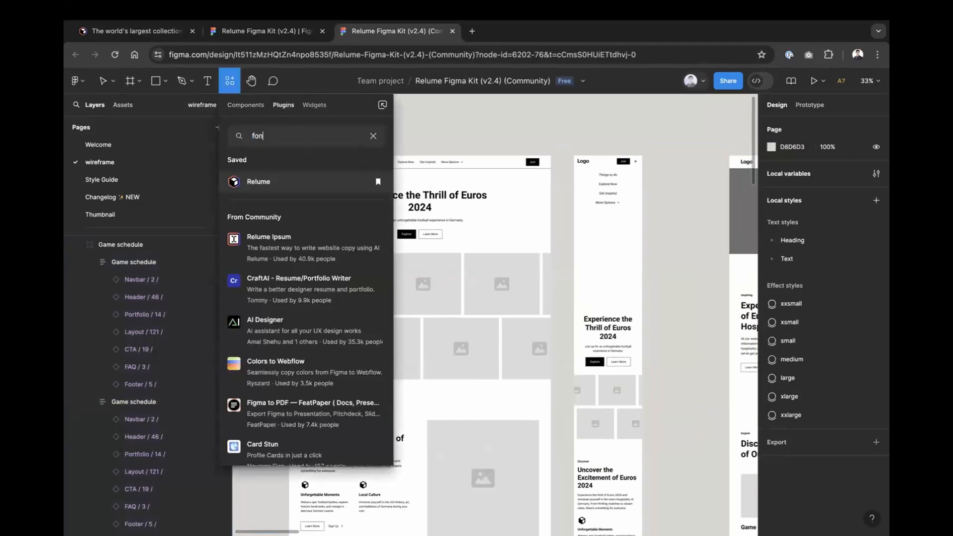
{"action": "key", "text": "BackSpace"}
{"action": "key", "text": "BackSpace"}
{"action": "key", "text": "BackSpace"}
{"action": "type", "text": "better"}
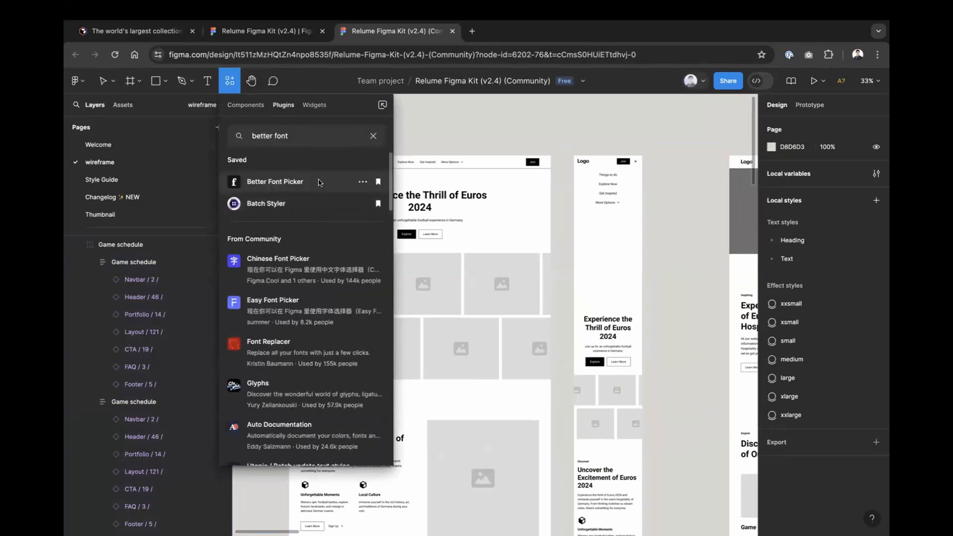
{"action": "left_click", "coordinate": [314, 190]}
{"action": "left_click_drag", "start_coordinate": [459, 141], "coordinate": [675, 138]}
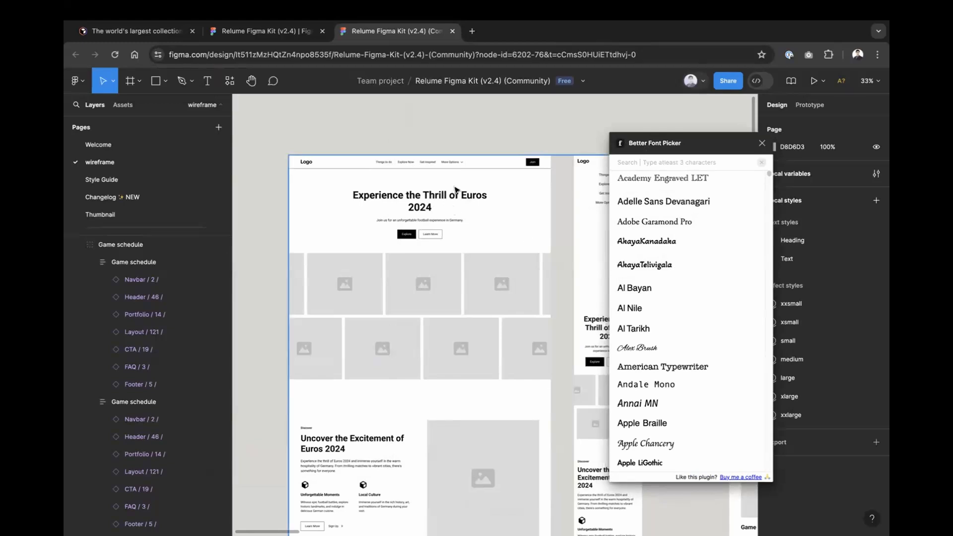
Step: Select the hero heading "Experience the Thrill of Euros 2024" in the desktop Home wireframe
{"action": "scroll", "coordinate": [450, 187], "scroll_direction": "up", "scroll_amount": 5}
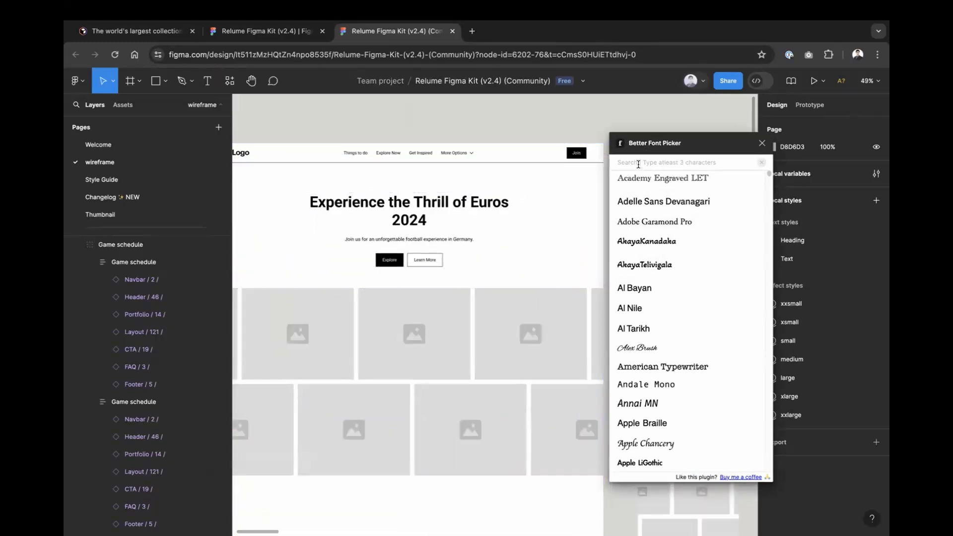
{"action": "left_click", "coordinate": [474, 199], "text": "super"}
{"action": "scroll", "coordinate": [430, 197], "scroll_direction": "up", "scroll_amount": 2}
{"action": "scroll", "coordinate": [430, 198], "scroll_direction": "left", "scroll_amount": 2}
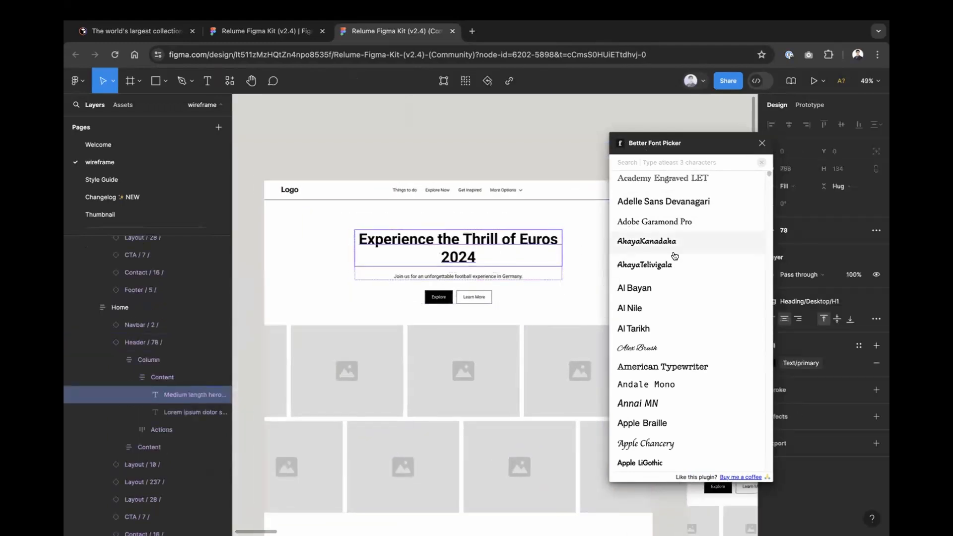
Step: Browse the font list in Better Font Picker for a heading typeface
{"action": "scroll", "coordinate": [682, 258], "scroll_direction": "down", "scroll_amount": 1}
{"action": "scroll", "coordinate": [683, 258], "scroll_direction": "down", "scroll_amount": 4}
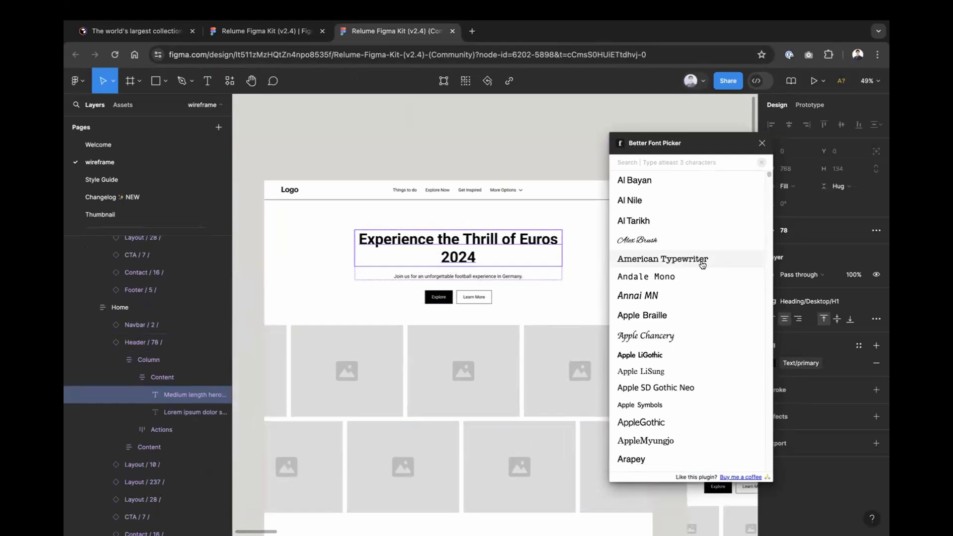
{"action": "scroll", "coordinate": [711, 263], "scroll_direction": "down", "scroll_amount": 2}
{"action": "scroll", "coordinate": [711, 262], "scroll_direction": "down", "scroll_amount": 10}
{"action": "scroll", "coordinate": [710, 267], "scroll_direction": "down", "scroll_amount": 5}
{"action": "scroll", "coordinate": [712, 268], "scroll_direction": "down", "scroll_amount": 5}
{"action": "scroll", "coordinate": [710, 268], "scroll_direction": "down", "scroll_amount": 10}
{"action": "scroll", "coordinate": [709, 274], "scroll_direction": "down", "scroll_amount": 15}
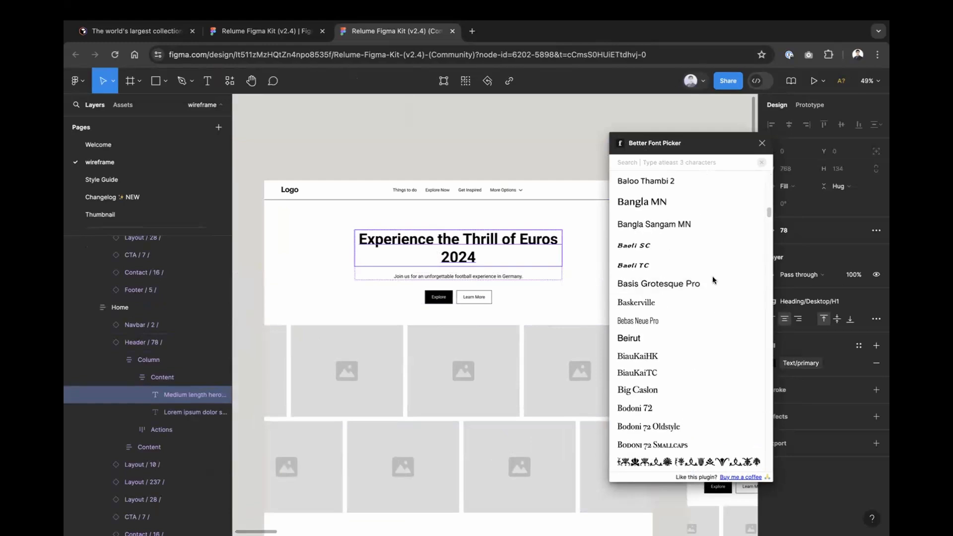
{"action": "scroll", "coordinate": [713, 278], "scroll_direction": "down", "scroll_amount": 8}
{"action": "scroll", "coordinate": [717, 288], "scroll_direction": "down", "scroll_amount": 5}
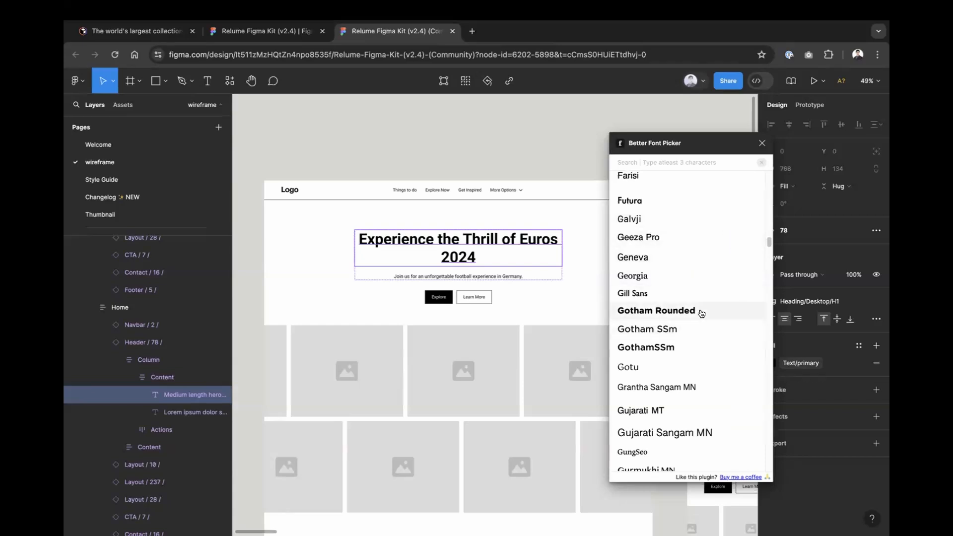
Step: Search the fonts for "mon", apply Montserrat to the selected hero heading, and close the font picker
{"action": "left_click", "coordinate": [634, 163]}
{"action": "type", "text": "mon"}
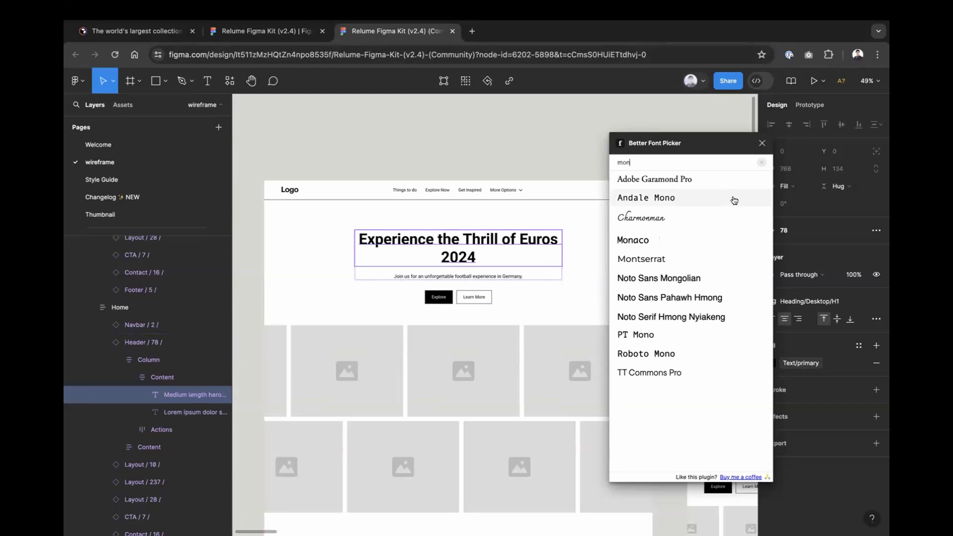
{"action": "left_click", "coordinate": [688, 262]}
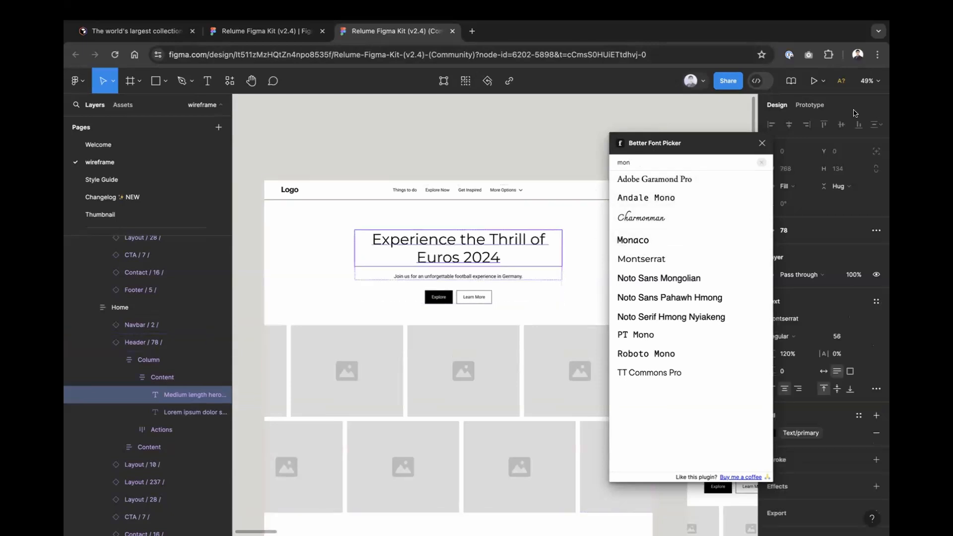
{"action": "left_click", "coordinate": [762, 144]}
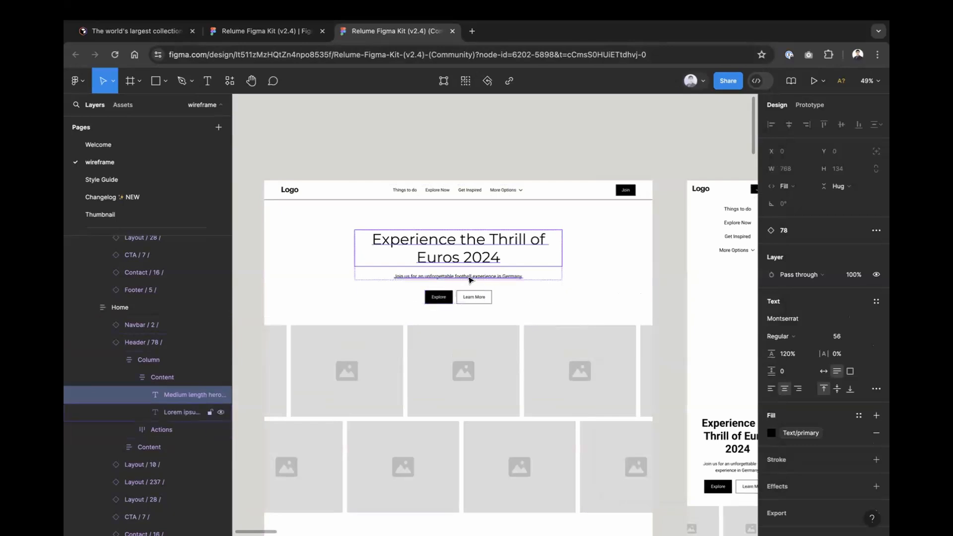
Step: Inspect the Text/Medium/Normal style used by the hero's subtitle in the style editor, and leave it without changes
{"action": "scroll", "coordinate": [430, 277], "scroll_direction": "up", "scroll_amount": 3}
{"action": "scroll", "coordinate": [430, 277], "scroll_direction": "up", "scroll_amount": 4}
{"action": "left_click", "coordinate": [466, 285]}
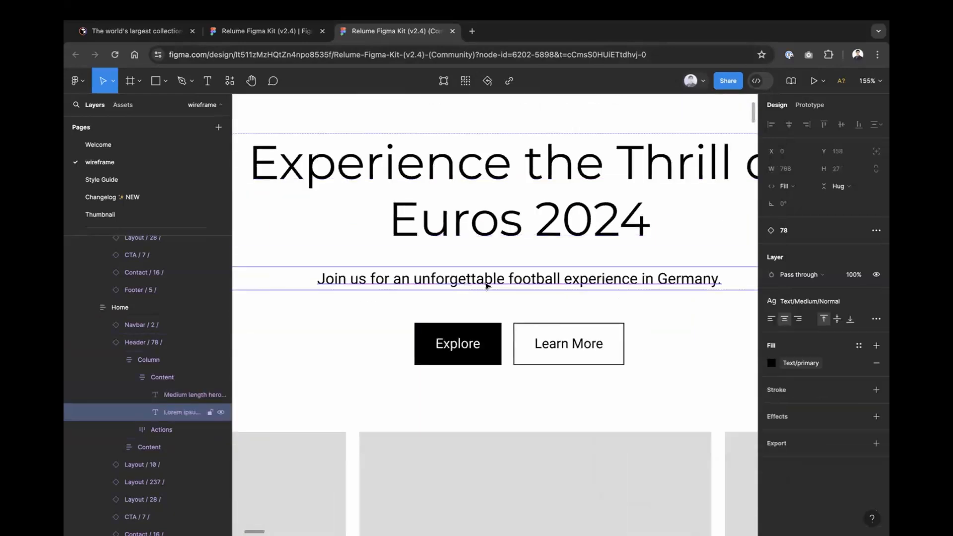
{"action": "left_click", "coordinate": [814, 301]}
{"action": "left_click", "coordinate": [861, 430]}
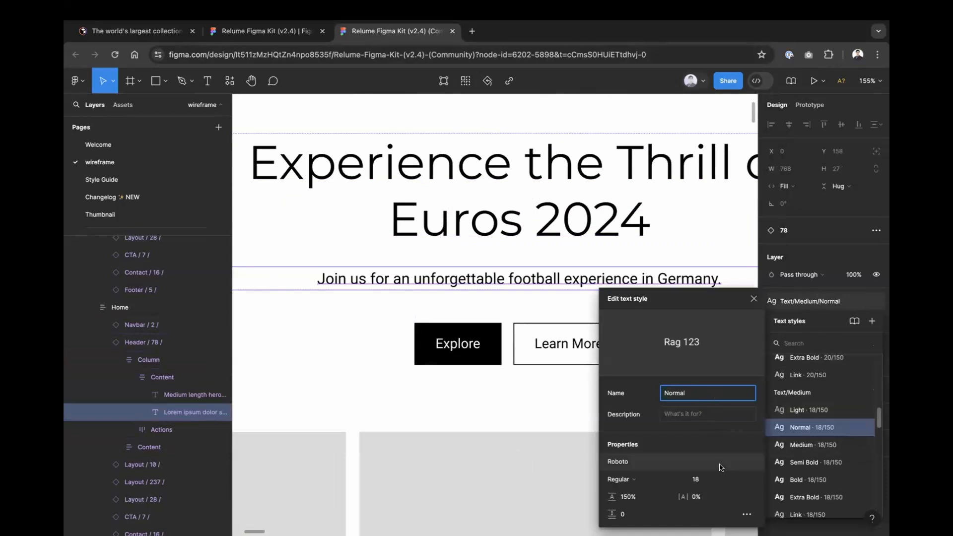
{"action": "scroll", "coordinate": [455, 243], "scroll_direction": "down", "scroll_amount": 5}
{"action": "left_click", "coordinate": [480, 132]}
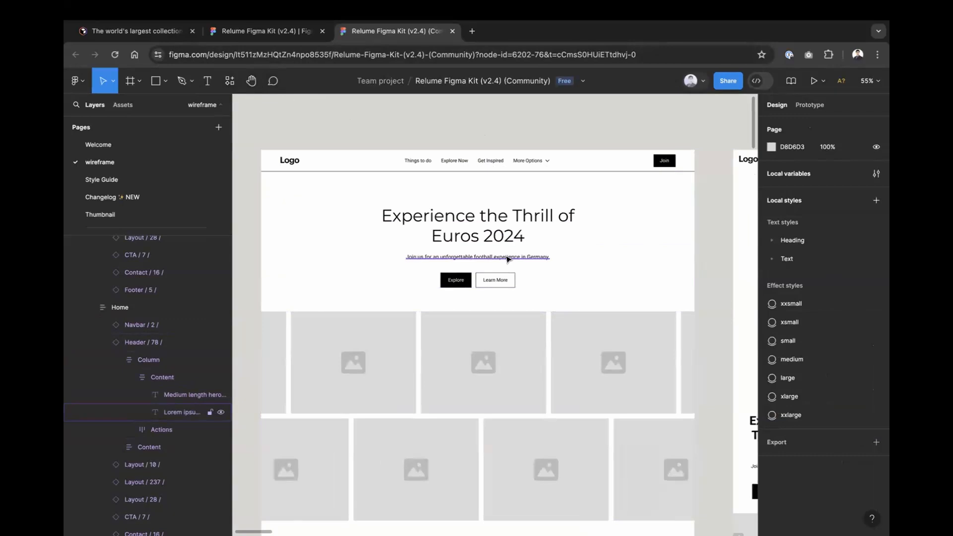
Step: Select the hero's subtitle, run Better Font Picker again, and search its fonts for "open"
{"action": "left_click", "coordinate": [479, 257]}
{"action": "left_click", "coordinate": [818, 301]}
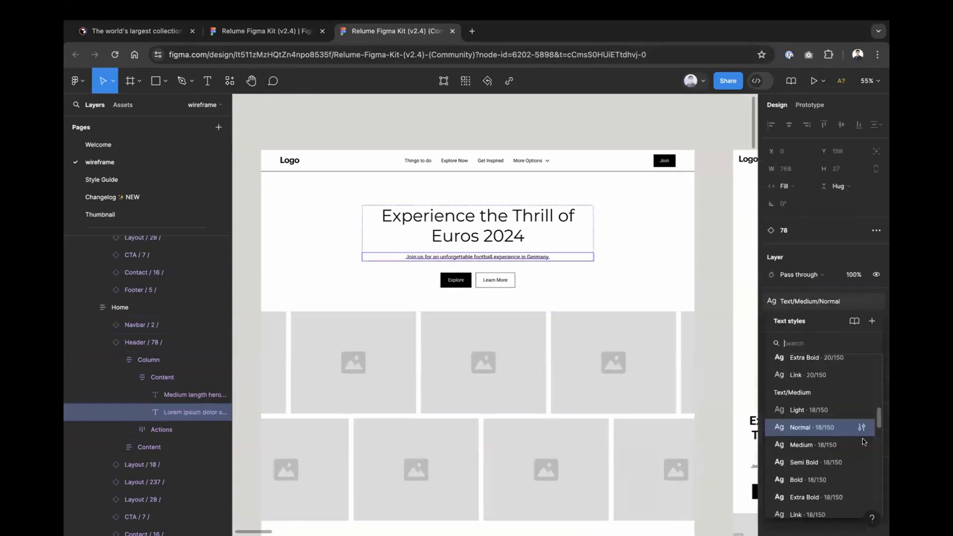
{"action": "left_click", "coordinate": [230, 80]}
{"action": "left_click", "coordinate": [311, 181]}
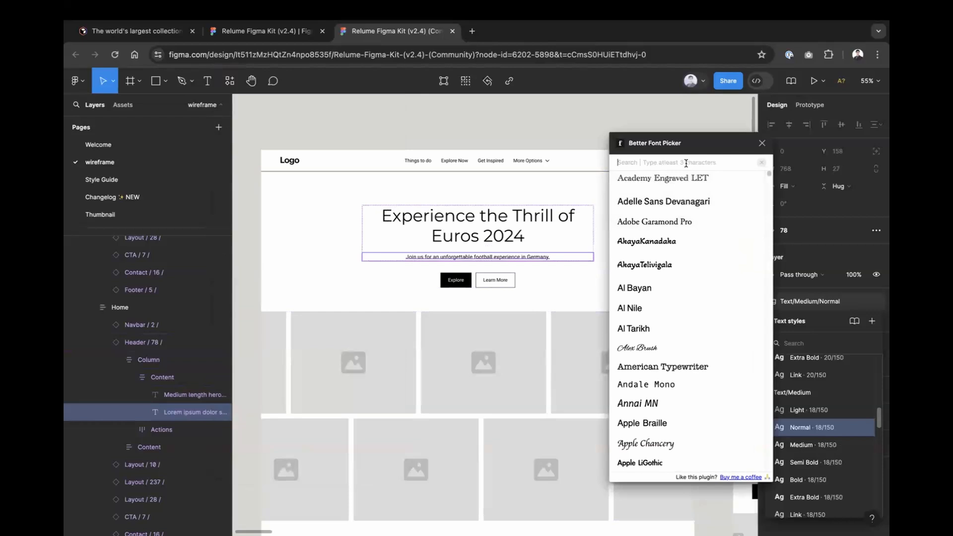
{"action": "type", "text": "open"}
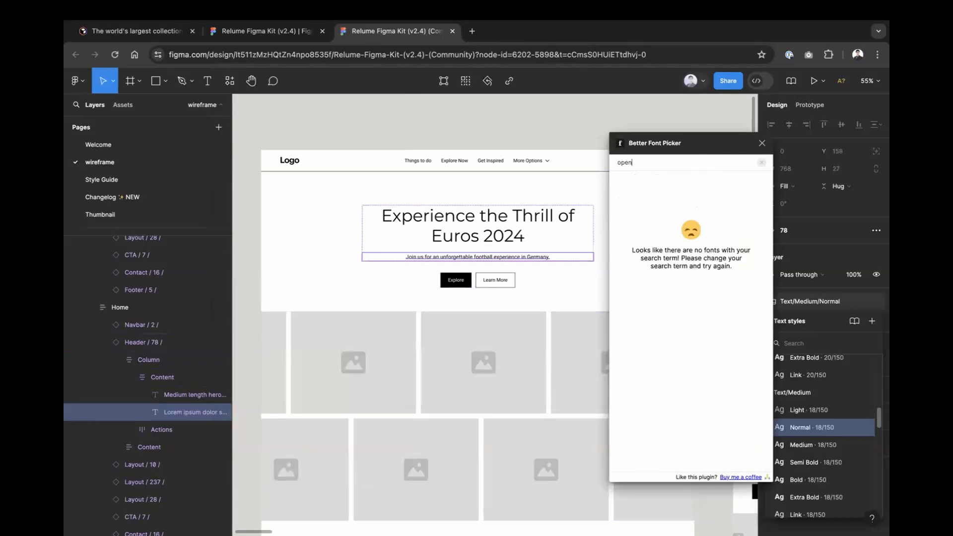
{"action": "key", "text": "BackSpace"}
{"action": "key", "text": "BackSpace"}
Step: Apply the Arvo font to the hero's subtitle, check it on the canvas, and close the font picker
{"action": "scroll", "coordinate": [679, 359], "scroll_direction": "down", "scroll_amount": 5}
{"action": "scroll", "coordinate": [680, 359], "scroll_direction": "down", "scroll_amount": 8}
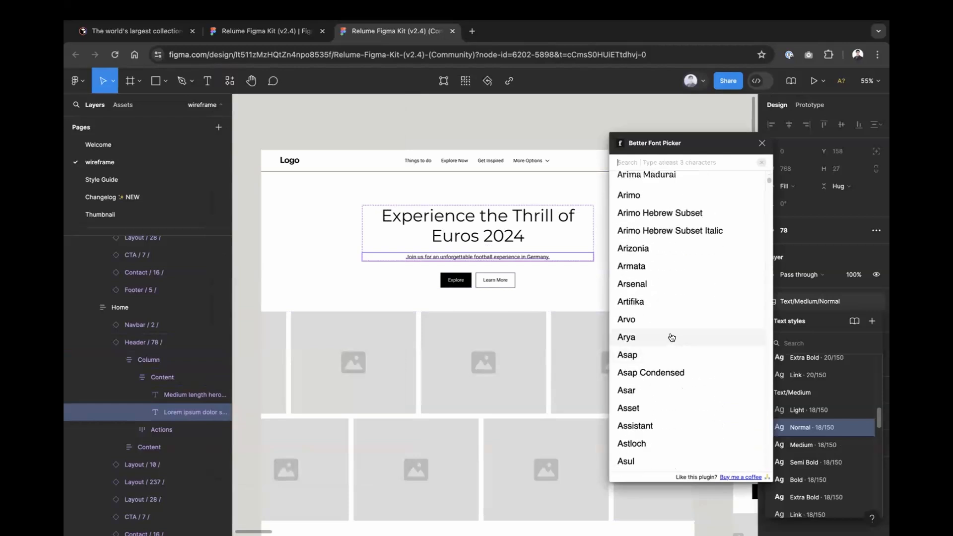
{"action": "left_click", "coordinate": [674, 319]}
{"action": "scroll", "coordinate": [455, 246], "scroll_direction": "up", "scroll_amount": 5}
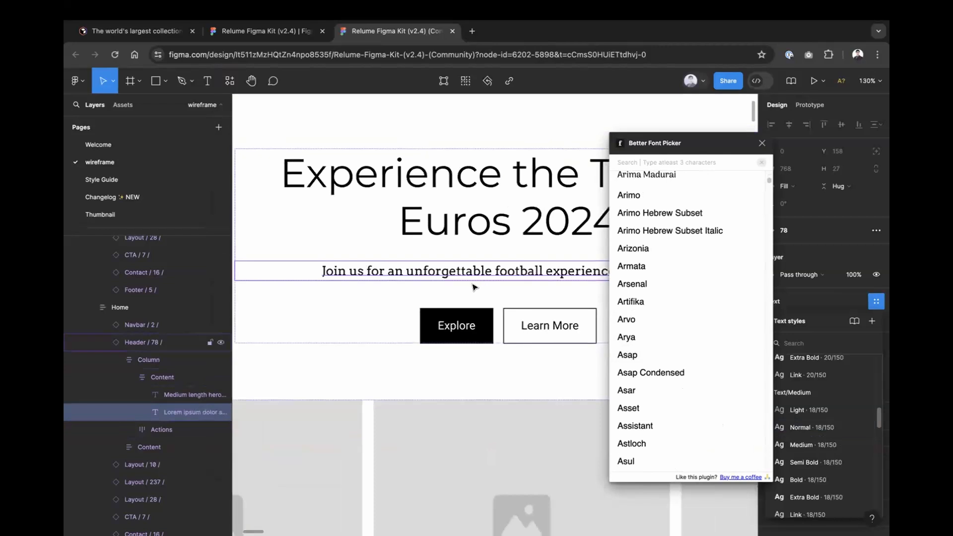
{"action": "scroll", "coordinate": [477, 286], "scroll_direction": "down", "scroll_amount": 5}
{"action": "scroll", "coordinate": [481, 281], "scroll_direction": "down", "scroll_amount": 3}
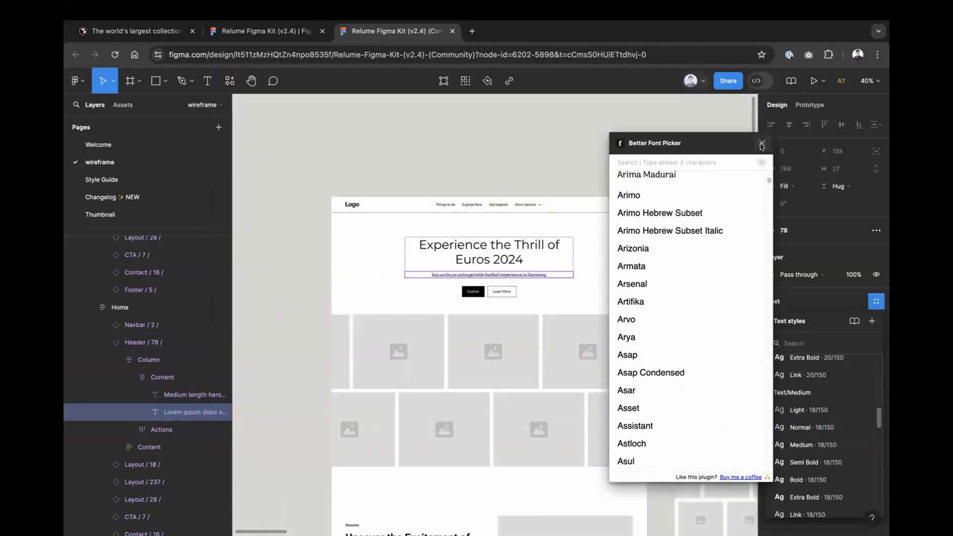
{"action": "left_click", "coordinate": [761, 143]}
{"action": "left_click", "coordinate": [396, 181]}
{"action": "scroll", "coordinate": [397, 179], "scroll_direction": "up", "scroll_amount": 1}
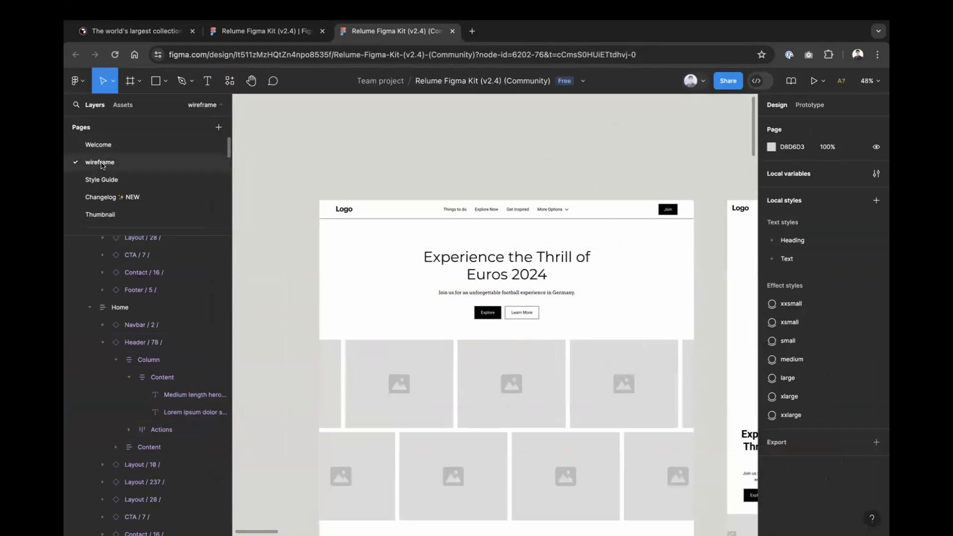
Step: Switch to the Style Guide page and go to the heading samples in the Typography frame
{"action": "left_click", "coordinate": [772, 244]}
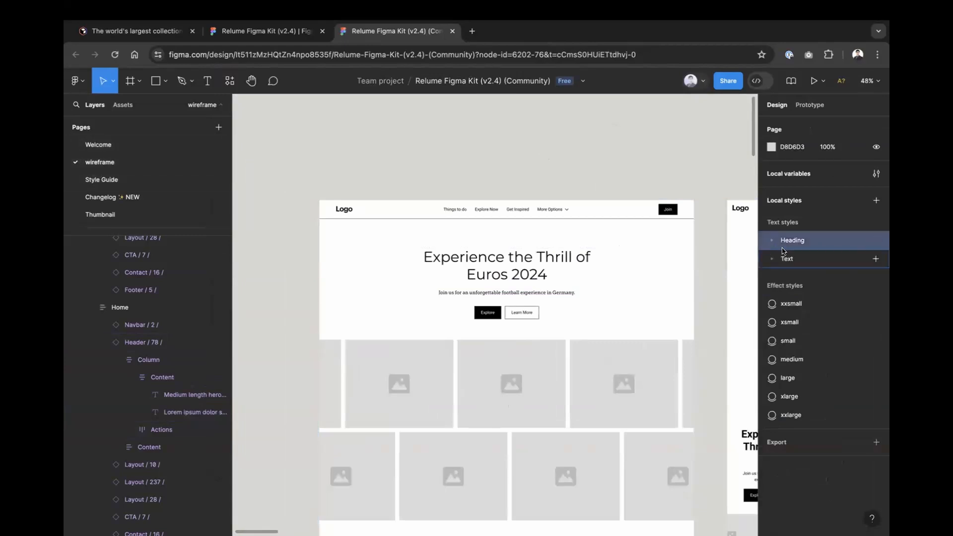
{"action": "left_click", "coordinate": [118, 179]}
{"action": "left_click_drag", "start_coordinate": [416, 245], "coordinate": [479, 243]}
{"action": "scroll", "coordinate": [433, 254], "scroll_direction": "up", "scroll_amount": 10}
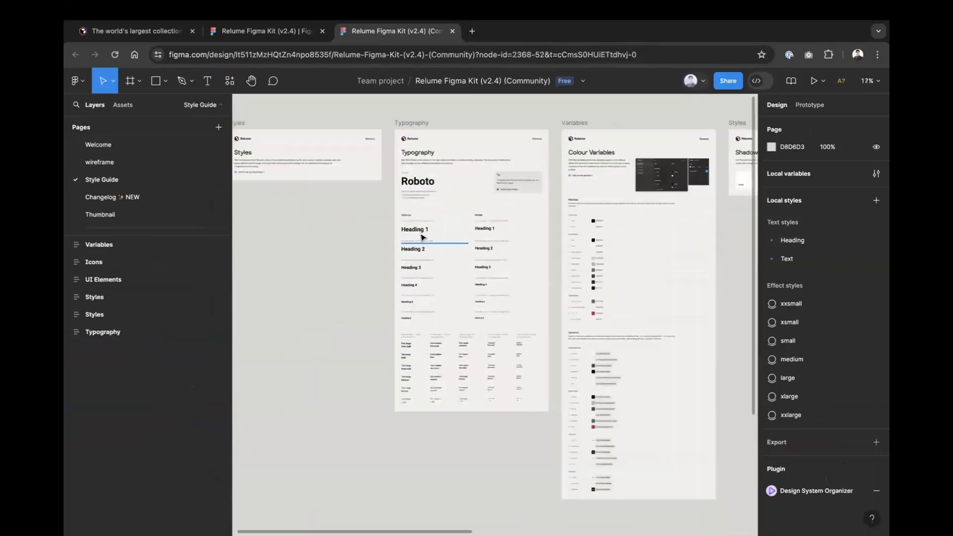
{"action": "scroll", "coordinate": [426, 222], "scroll_direction": "up", "scroll_amount": 3}
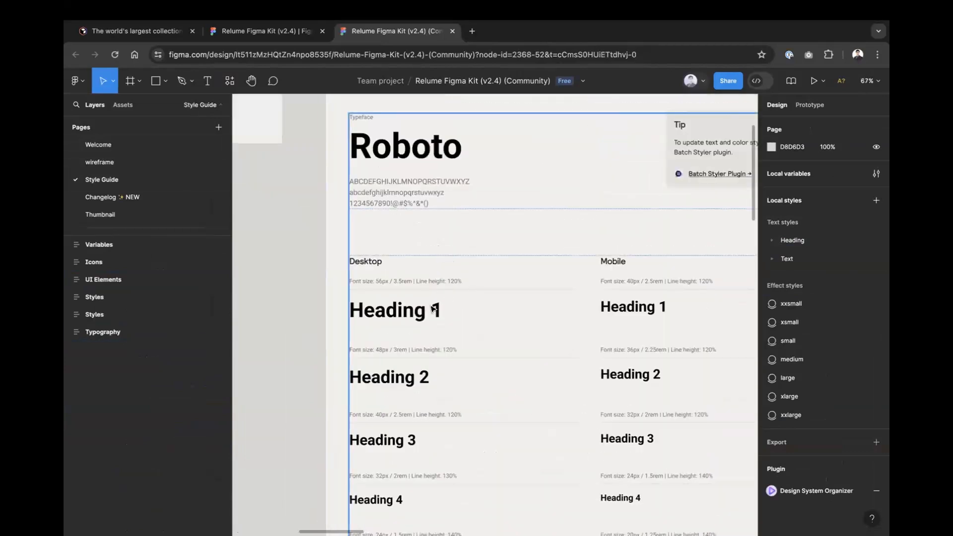
Step: Find and run the Batch Styler plugin, and look through its list of text styles
{"action": "left_click", "coordinate": [230, 80]}
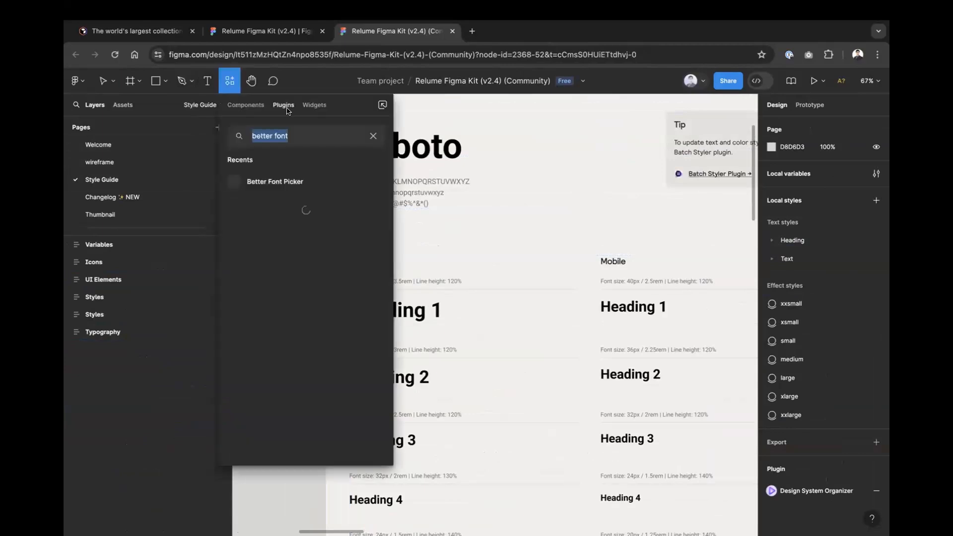
{"action": "type", "text": "batch"}
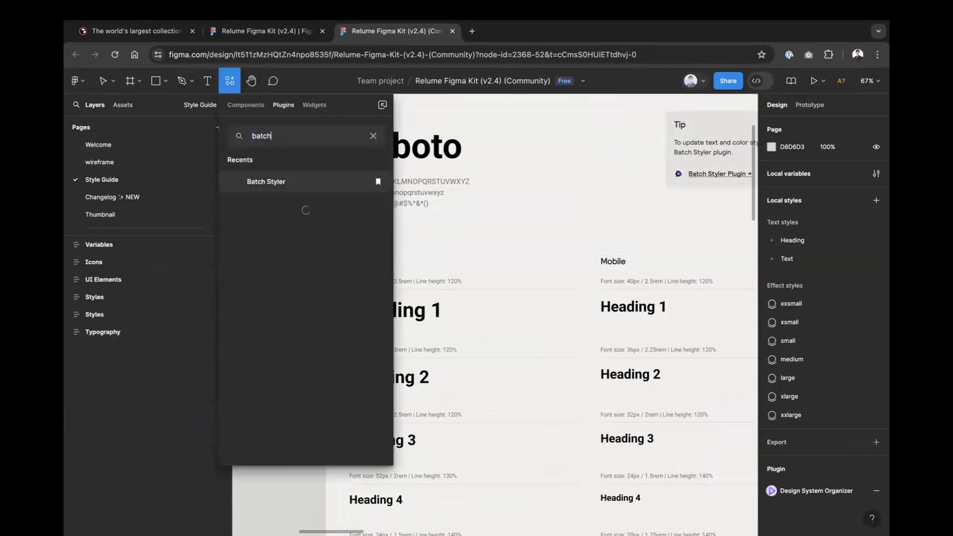
{"action": "left_click", "coordinate": [298, 183]}
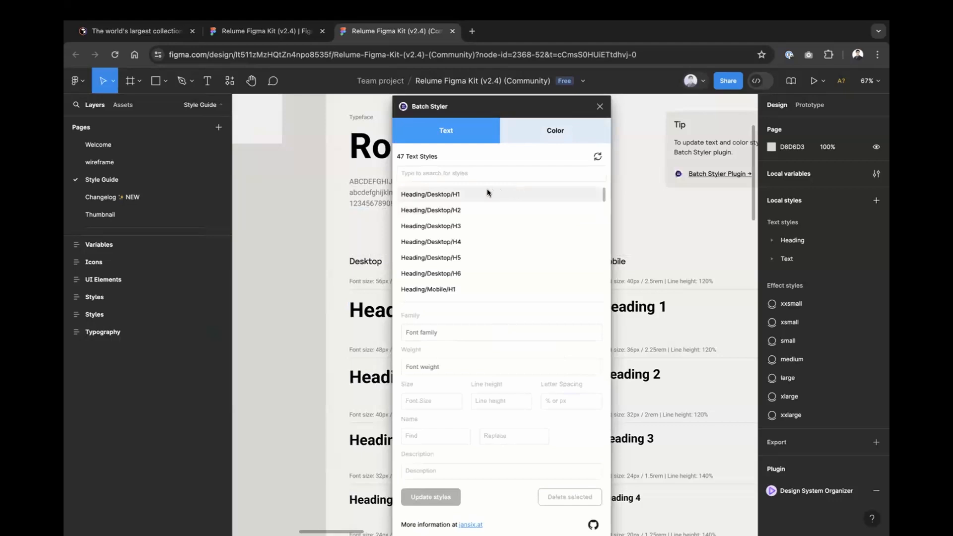
{"action": "scroll", "coordinate": [483, 200], "scroll_direction": "down", "scroll_amount": 10}
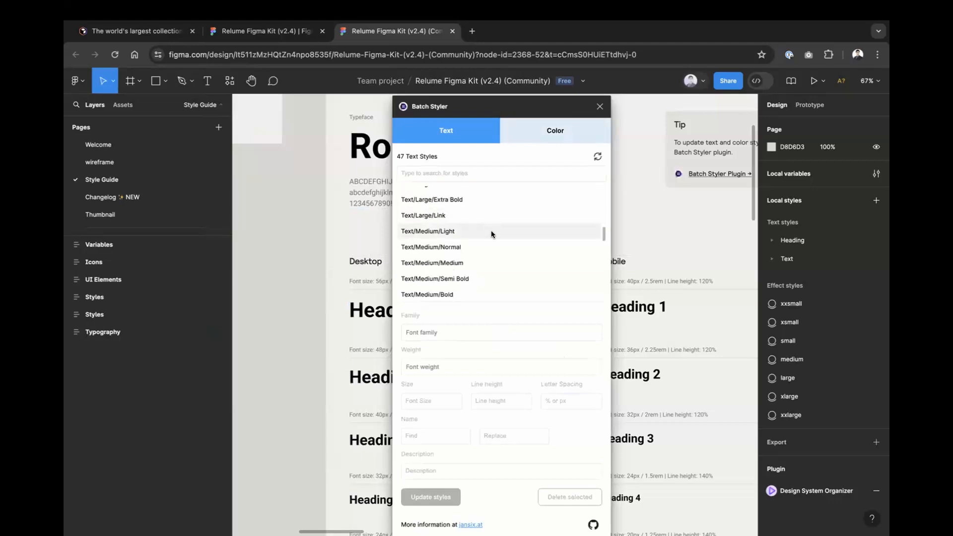
{"action": "scroll", "coordinate": [498, 237], "scroll_direction": "up", "scroll_amount": 10}
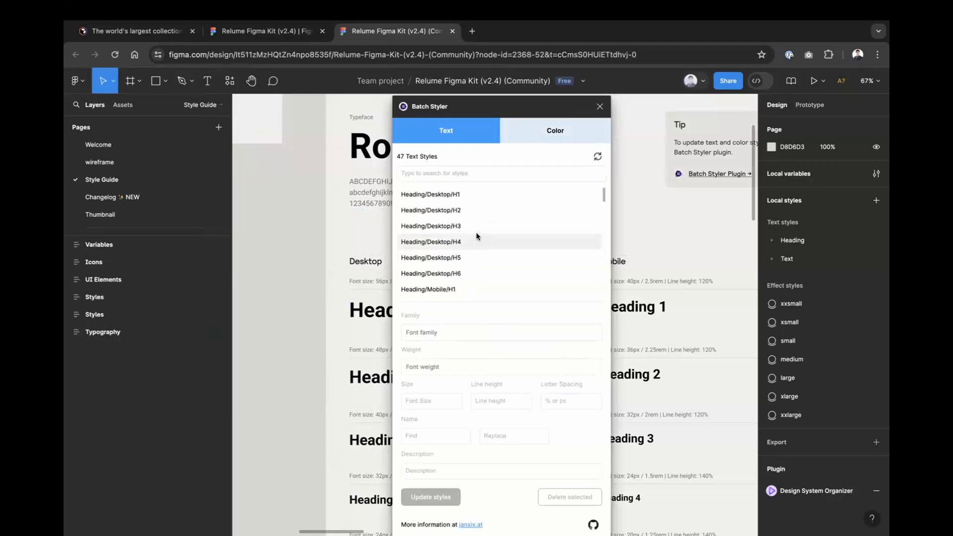
Step: Select all heading styles from Heading/Desktop/H1 to Heading/Mobile/H6 and update their font family to Montserrat
{"action": "left_click", "coordinate": [461, 194]}
{"action": "scroll", "coordinate": [497, 227], "scroll_direction": "down", "scroll_amount": 5}
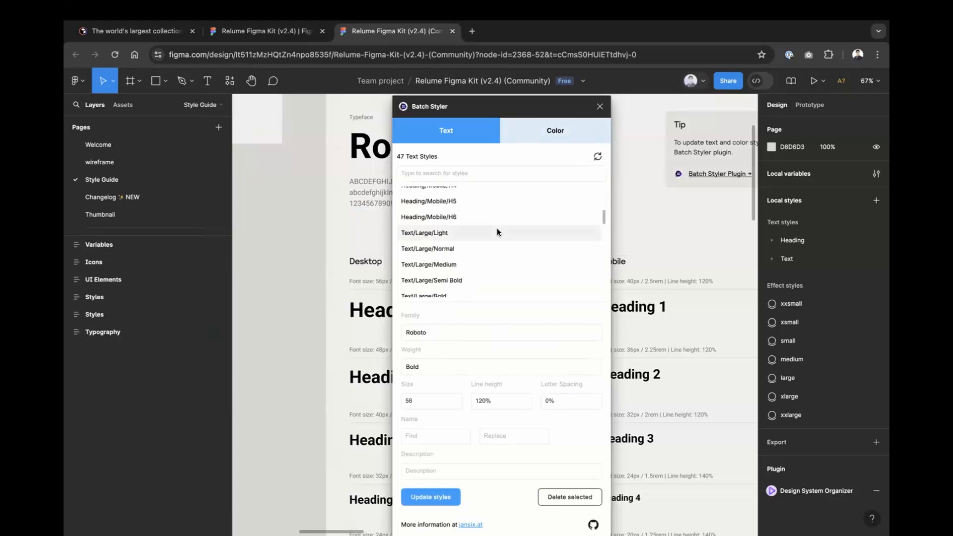
{"action": "left_click", "coordinate": [461, 220], "text": "shift"}
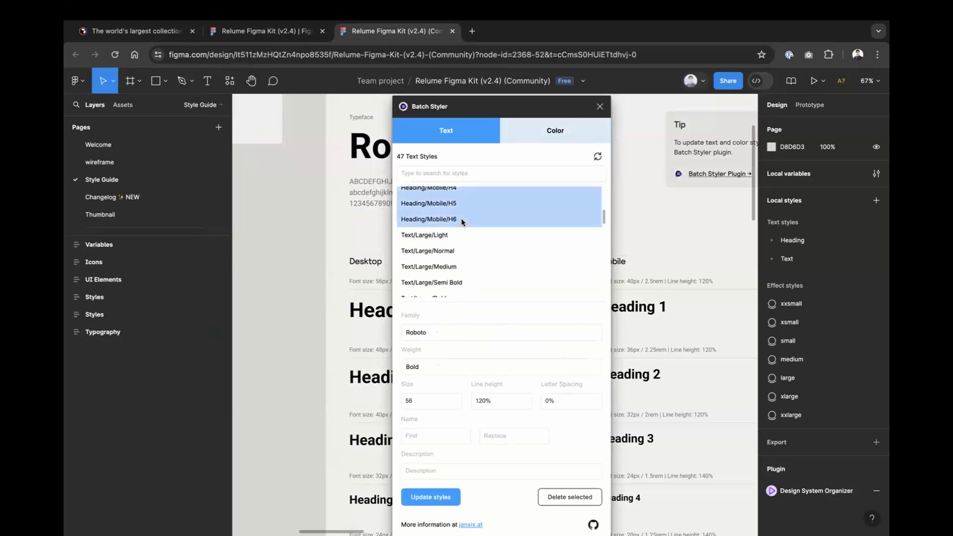
{"action": "left_click", "coordinate": [445, 332]}
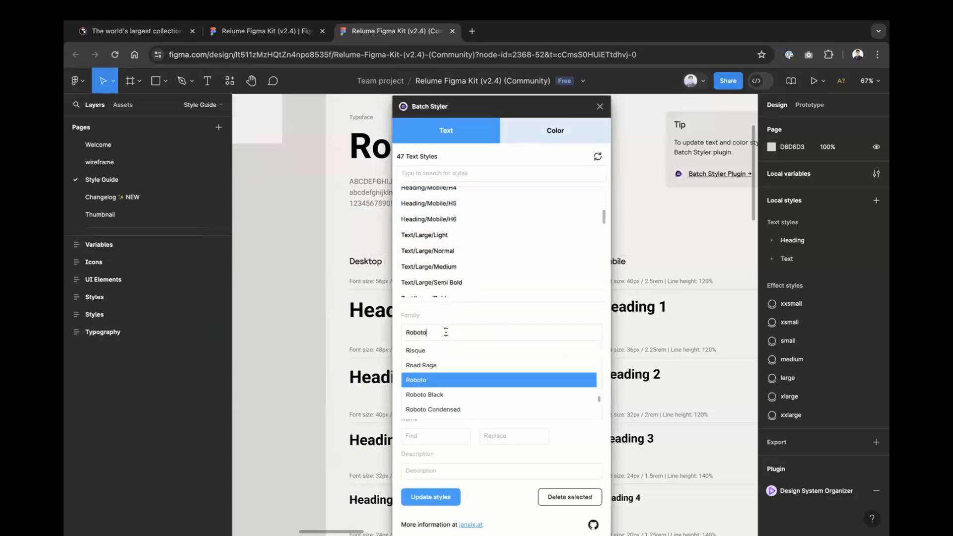
{"action": "key", "text": "ctrl+a"}
{"action": "type", "text": "mon"}
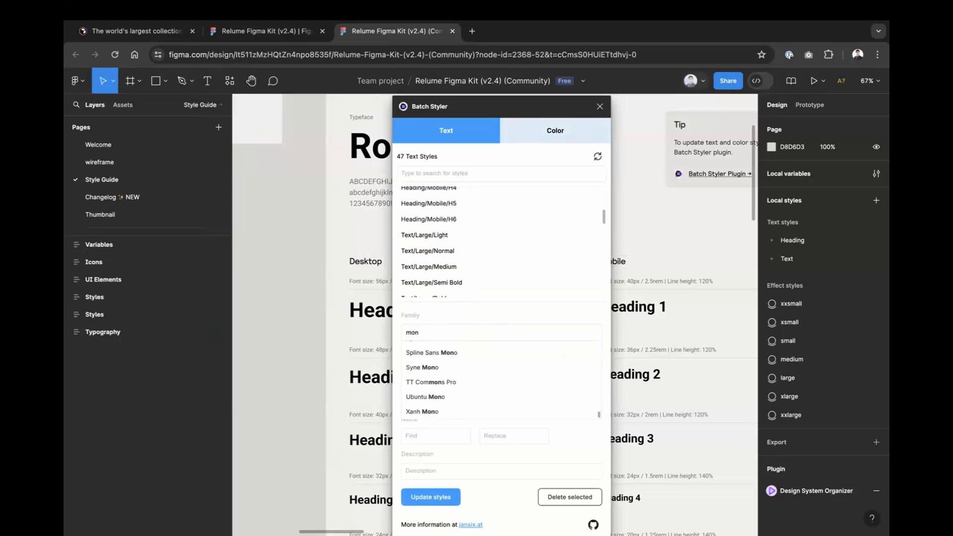
{"action": "type", "text": "t"}
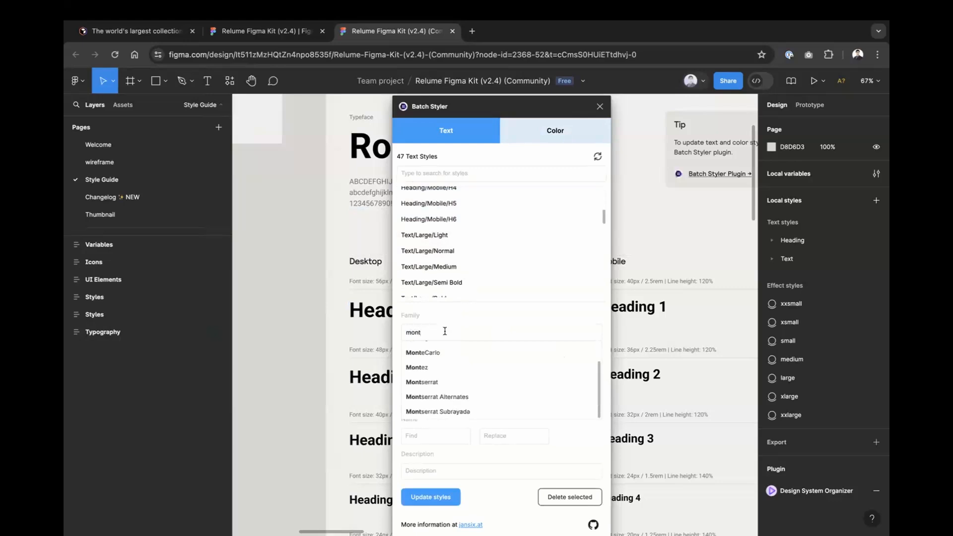
{"action": "left_click", "coordinate": [484, 383]}
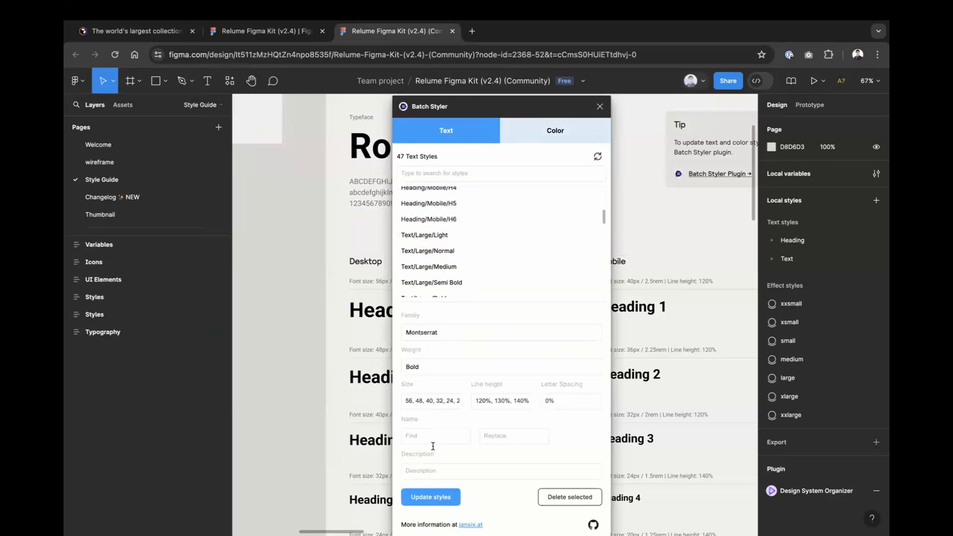
{"action": "left_click", "coordinate": [430, 497]}
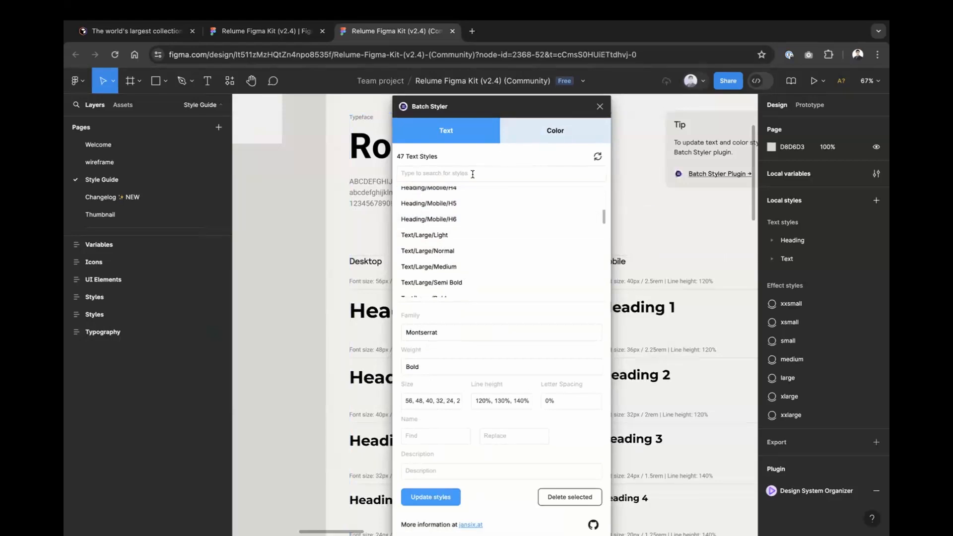
Step: Check the font of the hero's subtitle on the wireframe page, and return to the Style Guide page
{"action": "left_click", "coordinate": [445, 236]}
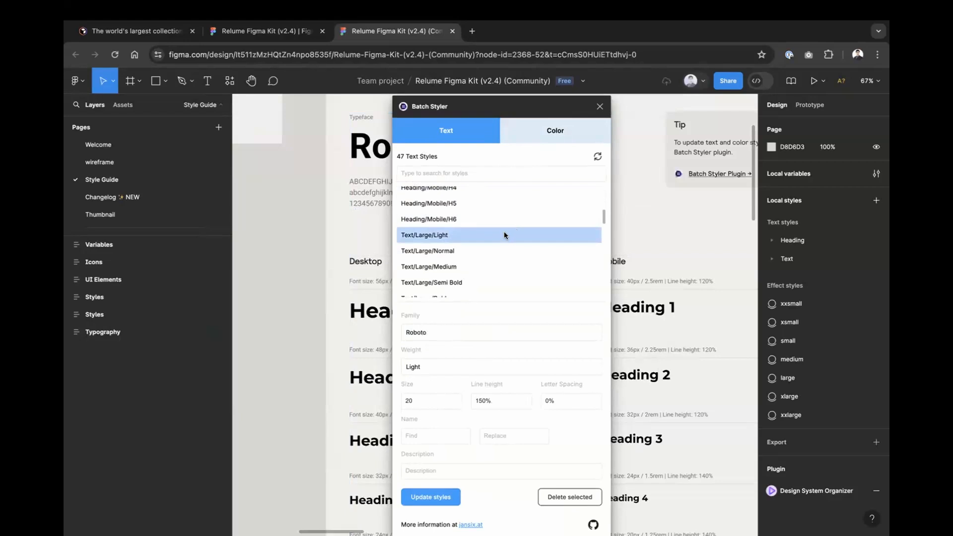
{"action": "left_click", "coordinate": [133, 162]}
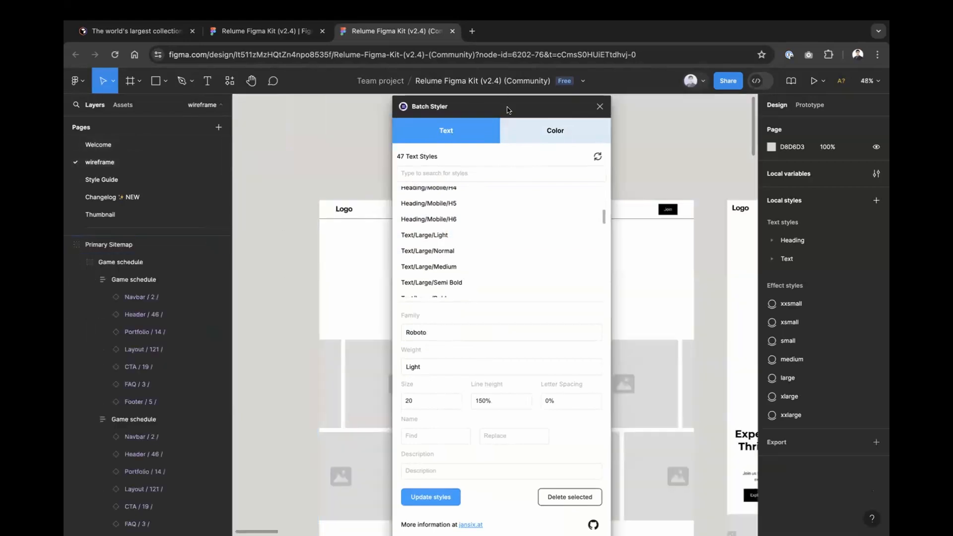
{"action": "left_click_drag", "start_coordinate": [508, 109], "coordinate": [657, 108]}
{"action": "scroll", "coordinate": [502, 286], "scroll_direction": "up", "scroll_amount": 3}
{"action": "left_click", "coordinate": [496, 296]}
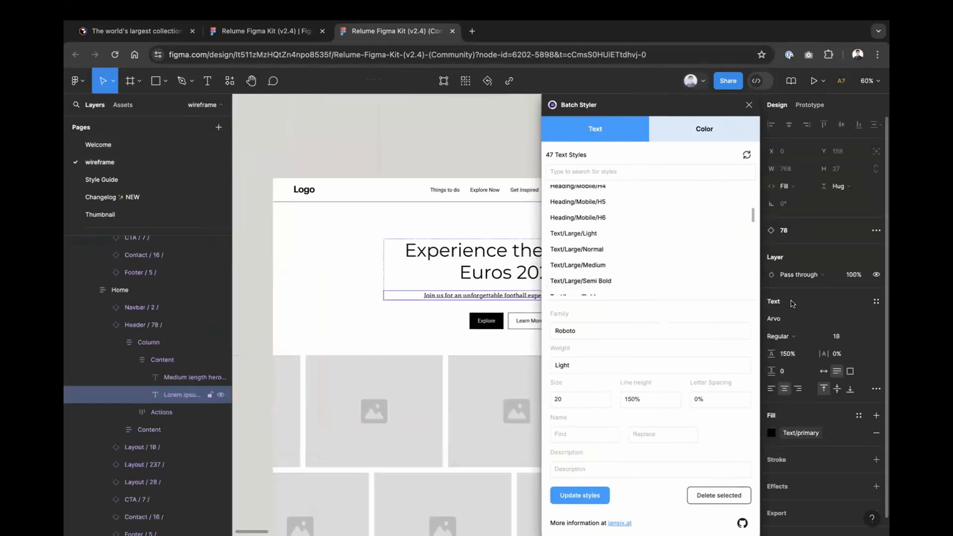
{"action": "left_click", "coordinate": [103, 180]}
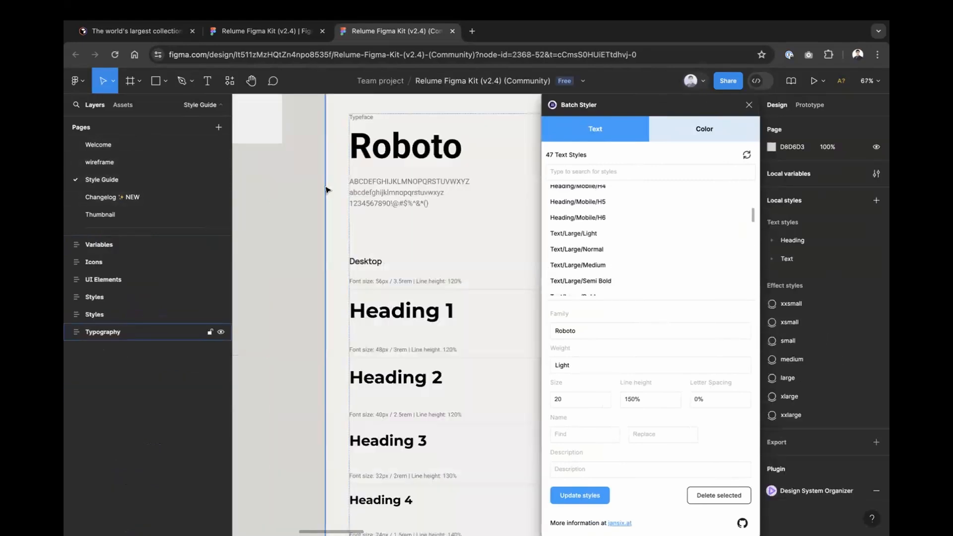
{"action": "scroll", "coordinate": [323, 192], "scroll_direction": "down", "scroll_amount": 5}
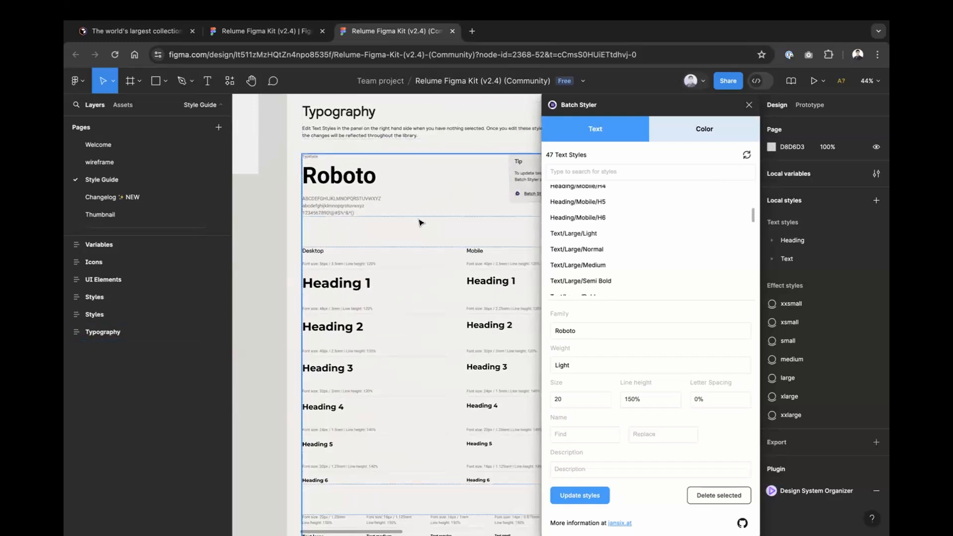
Step: Update all styles from Text/Large/Light to Text/Tiny/Link to the Arvo font family, and close Batch Styler
{"action": "left_click", "coordinate": [565, 233]}
{"action": "scroll", "coordinate": [608, 214], "scroll_direction": "down", "scroll_amount": 7}
{"action": "left_click", "coordinate": [573, 287], "text": "shift"}
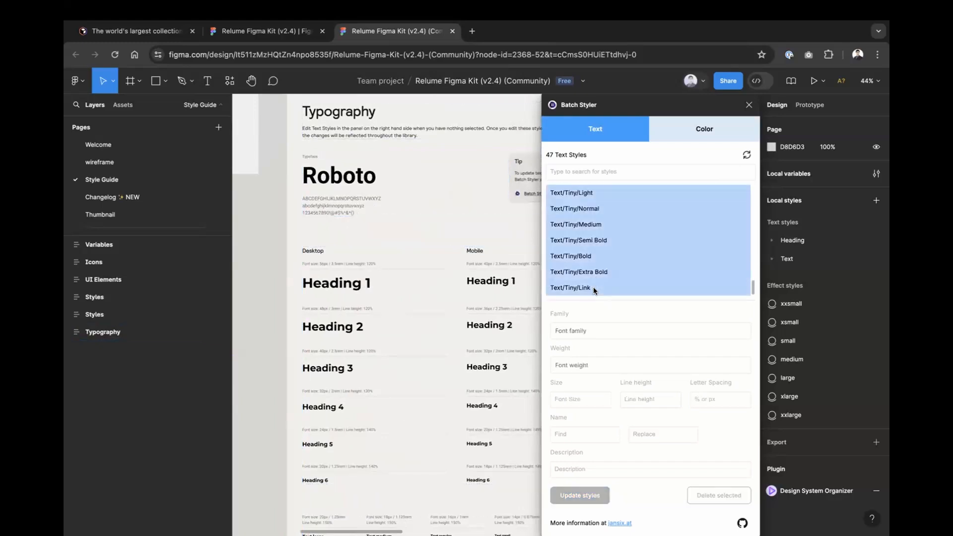
{"action": "left_click", "coordinate": [581, 336]}
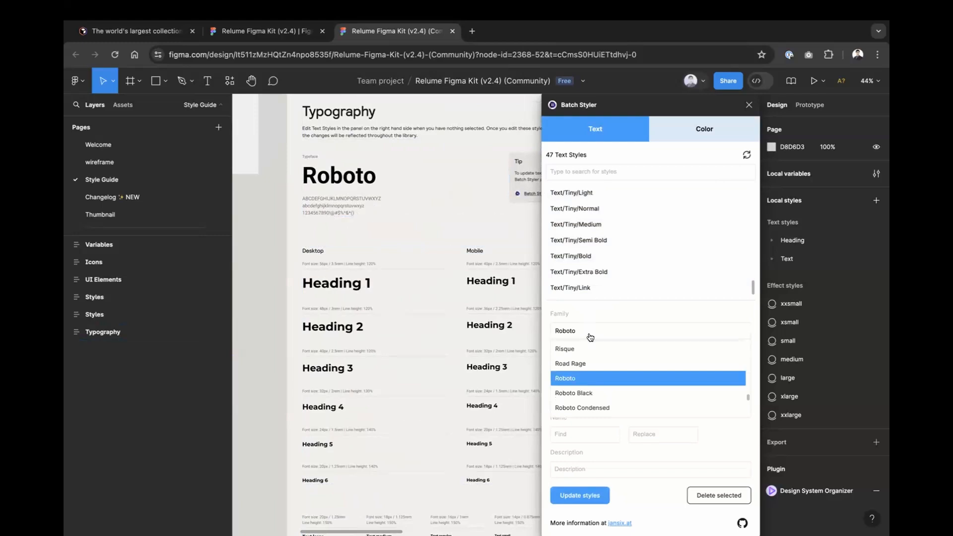
{"action": "type", "text": "ar"}
{"action": "key", "text": "super+a"}
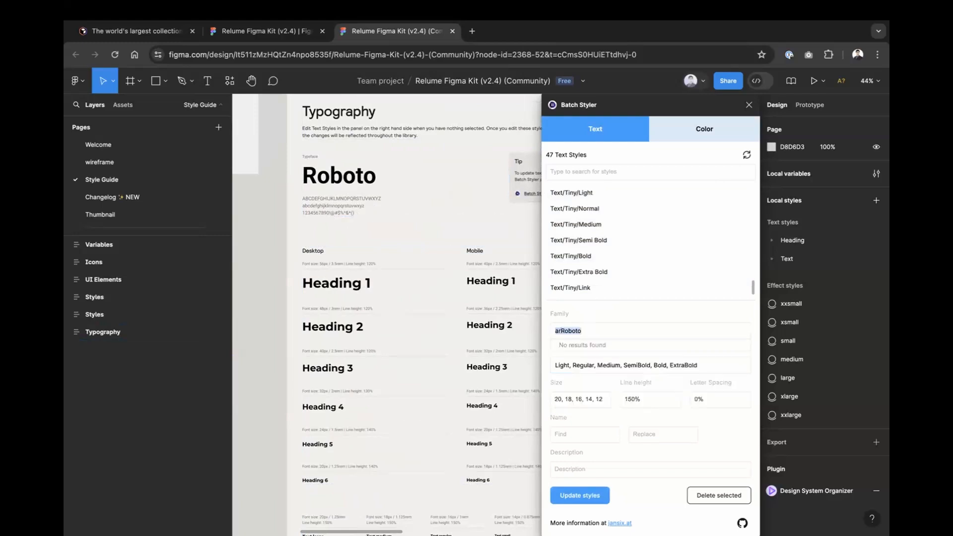
{"action": "type", "text": "arv"}
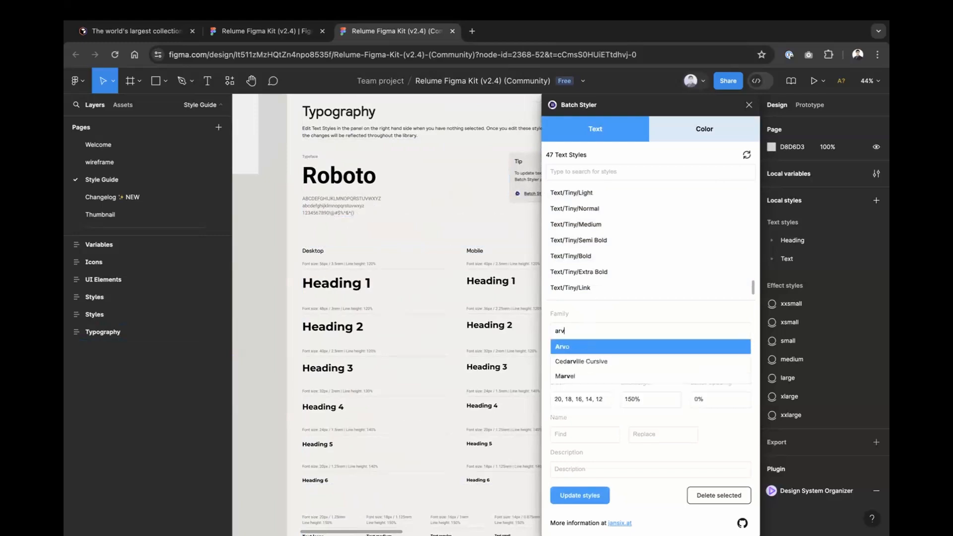
{"action": "left_click", "coordinate": [594, 346]}
{"action": "left_click", "coordinate": [577, 494]}
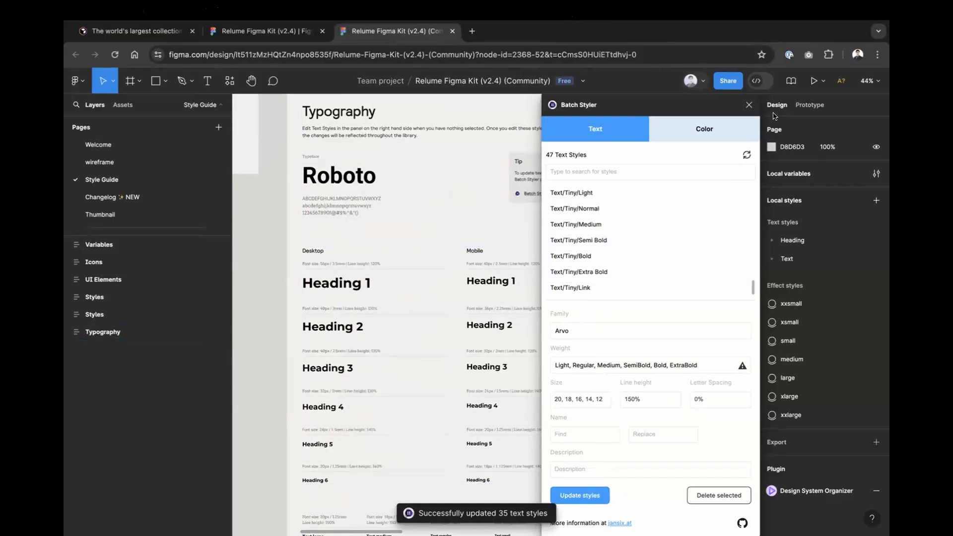
{"action": "left_click", "coordinate": [749, 106]}
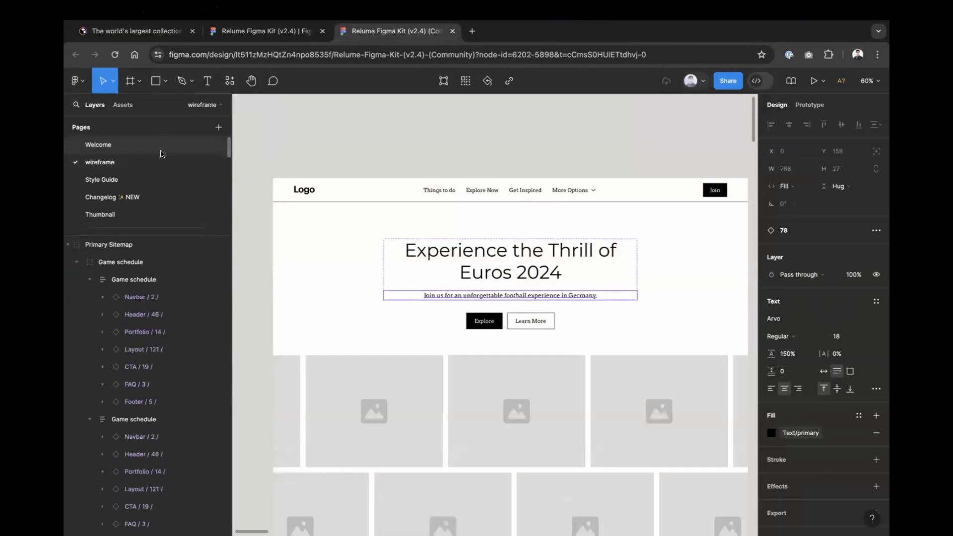
Step: On the wireframe page, inspect the text style properties of the "Uncover the Excitement of Euros 2024" heading
{"action": "scroll", "coordinate": [476, 163], "scroll_direction": "down", "scroll_amount": 5}
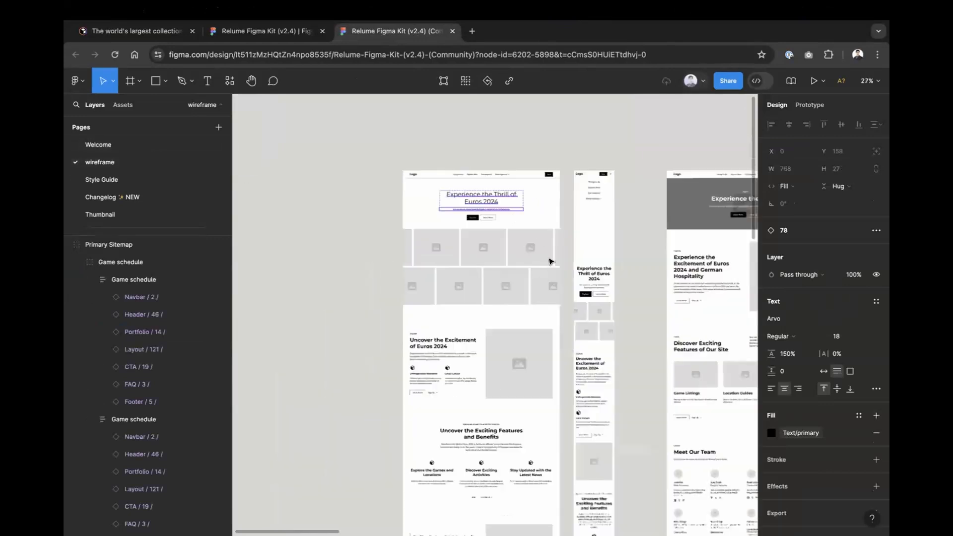
{"action": "left_click", "coordinate": [645, 385]}
{"action": "scroll", "coordinate": [645, 384], "scroll_direction": "down", "scroll_amount": 2}
{"action": "scroll", "coordinate": [428, 257], "scroll_direction": "up", "scroll_amount": 3}
{"action": "scroll", "coordinate": [427, 263], "scroll_direction": "up", "scroll_amount": 3}
{"action": "left_click", "coordinate": [419, 294], "text": "super"}
{"action": "left_click", "coordinate": [799, 301]}
{"action": "left_click", "coordinate": [863, 402]}
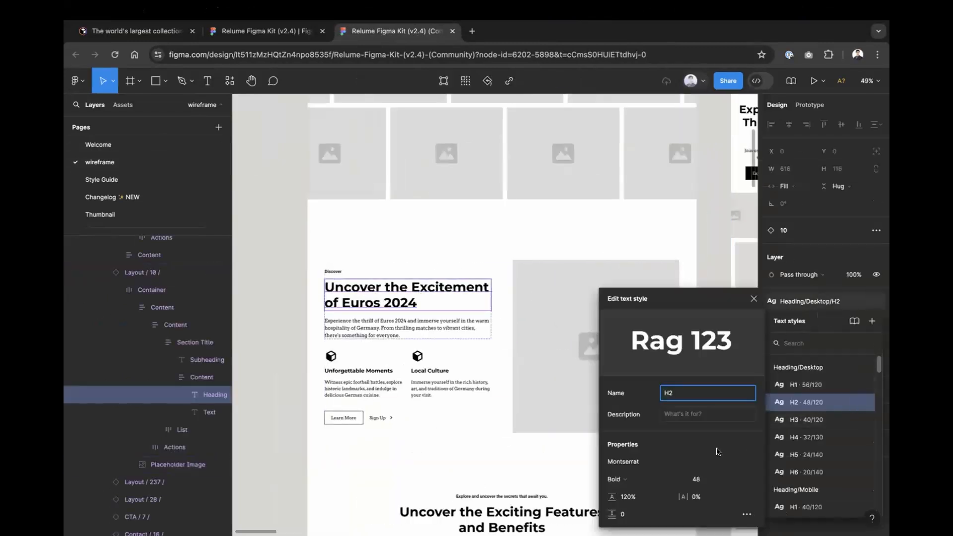
{"action": "left_click", "coordinate": [264, 257]}
Step: Examine the fonts of the headings and body text across the Home page's sections, including the hero heading
{"action": "scroll", "coordinate": [298, 265], "scroll_direction": "down", "scroll_amount": 3}
{"action": "scroll", "coordinate": [367, 266], "scroll_direction": "up", "scroll_amount": 5}
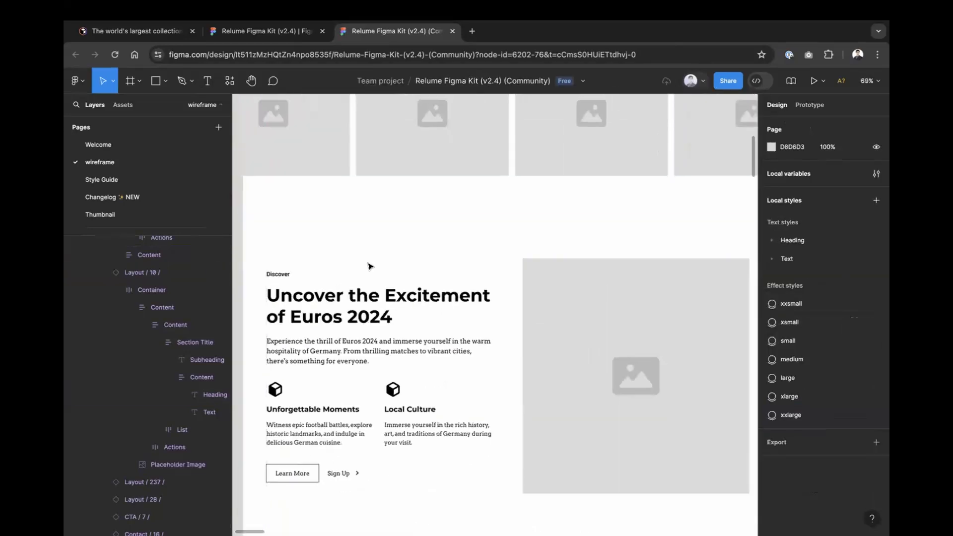
{"action": "scroll", "coordinate": [368, 266], "scroll_direction": "down", "scroll_amount": 3}
{"action": "scroll", "coordinate": [421, 273], "scroll_direction": "up", "scroll_amount": 4}
{"action": "scroll", "coordinate": [403, 272], "scroll_direction": "down", "scroll_amount": 5}
{"action": "scroll", "coordinate": [403, 271], "scroll_direction": "down", "scroll_amount": 2}
{"action": "scroll", "coordinate": [403, 271], "scroll_direction": "down", "scroll_amount": 4}
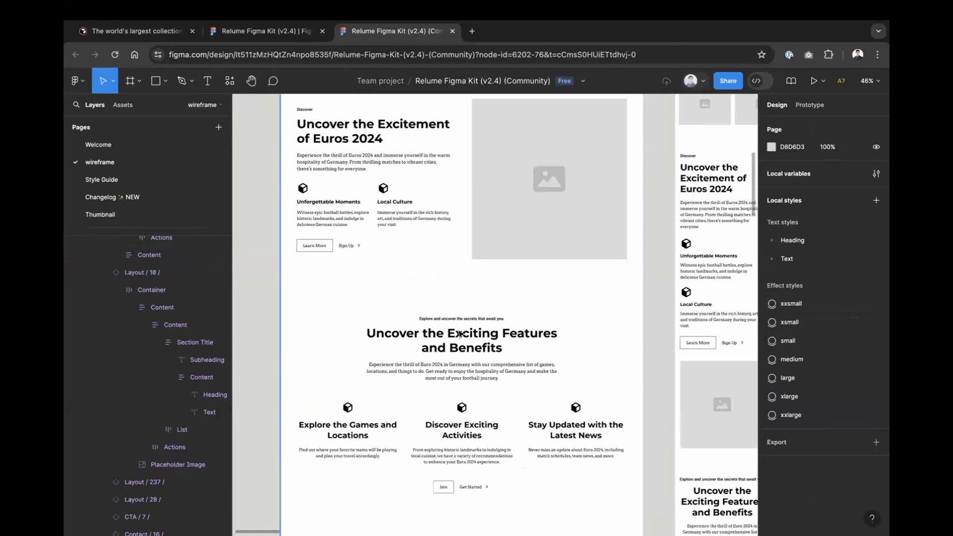
{"action": "scroll", "coordinate": [450, 334], "scroll_direction": "up", "scroll_amount": 10}
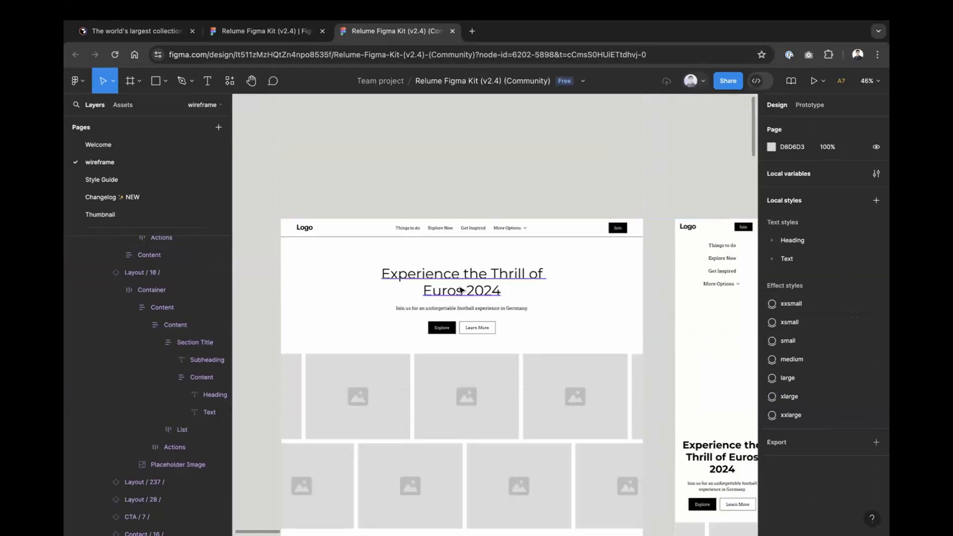
{"action": "left_click", "coordinate": [461, 291]}
{"action": "left_click", "coordinate": [435, 150]}
{"action": "scroll", "coordinate": [377, 134], "scroll_direction": "down", "scroll_amount": 1}
{"action": "scroll", "coordinate": [378, 135], "scroll_direction": "down", "scroll_amount": 2}
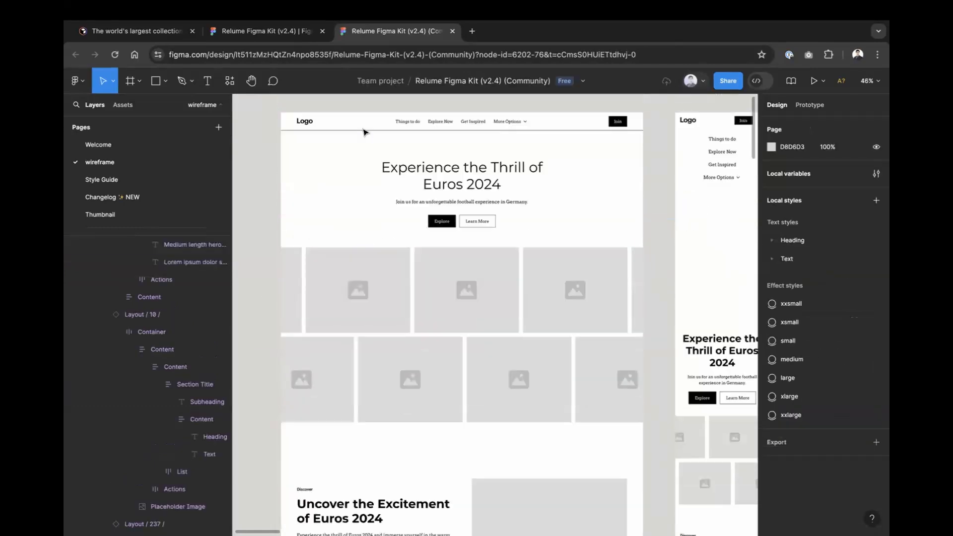
{"action": "scroll", "coordinate": [328, 163], "scroll_direction": "down", "scroll_amount": 5}
Step: Find and run the Colormate plugin, and place its window on the empty canvas beside the Home page frame
{"action": "left_click", "coordinate": [231, 83]}
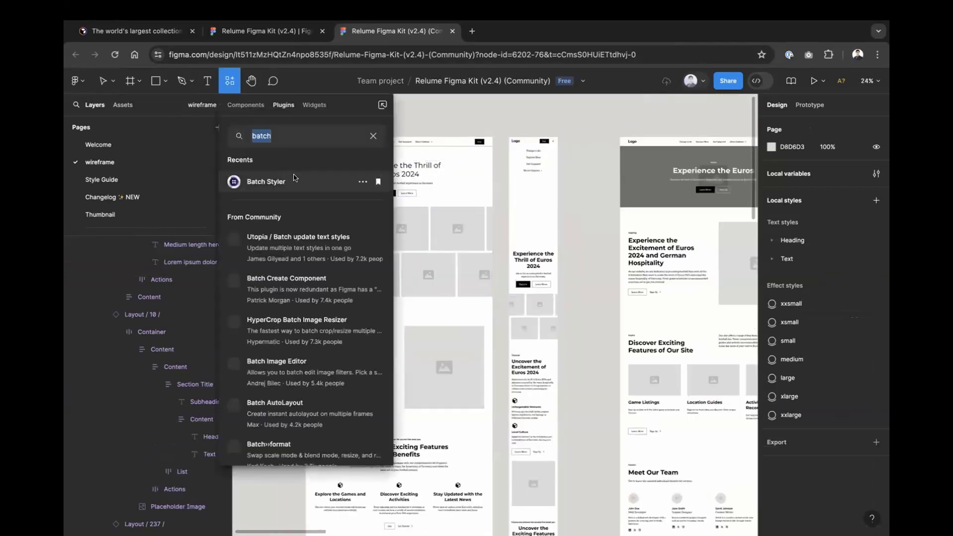
{"action": "type", "text": "colour"}
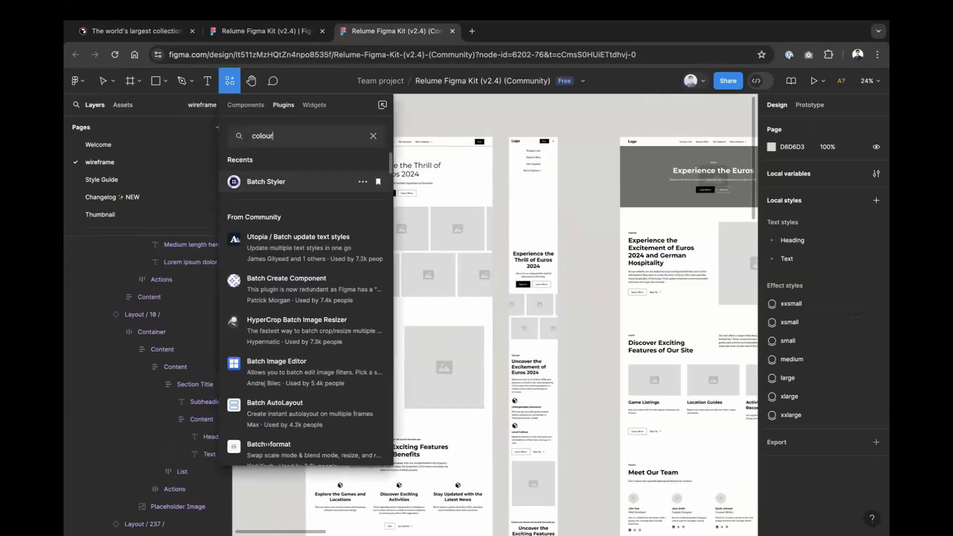
{"action": "key", "text": "BackSpace"}
{"action": "key", "text": "BackSpace"}
{"action": "type", "text": "rmate"}
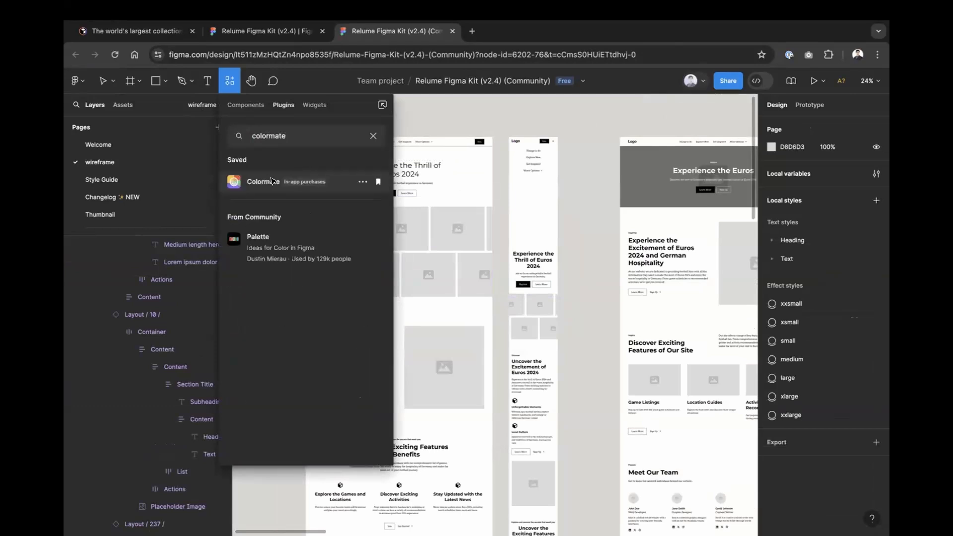
{"action": "left_click", "coordinate": [272, 180]}
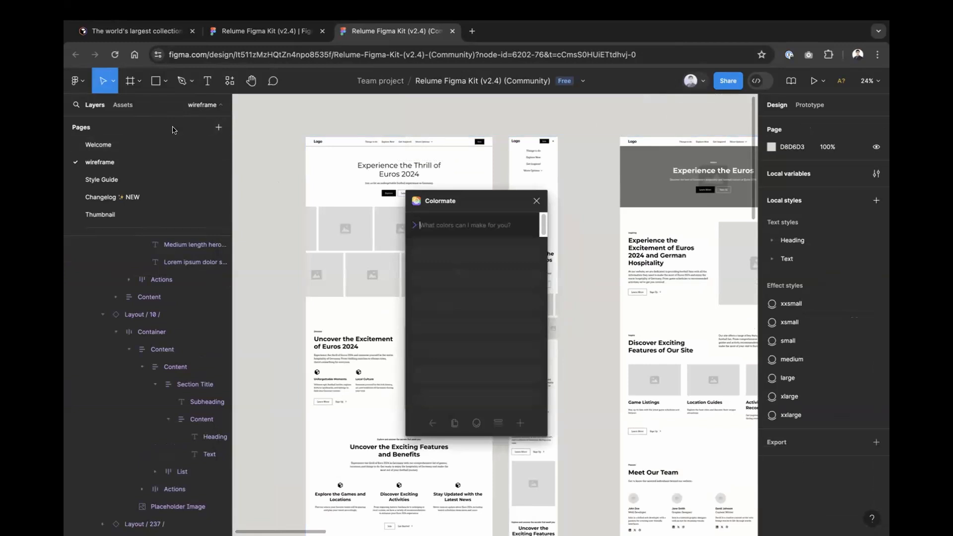
{"action": "scroll", "coordinate": [417, 150], "scroll_direction": "down", "scroll_amount": 3}
{"action": "left_click_drag", "start_coordinate": [408, 148], "coordinate": [647, 170]}
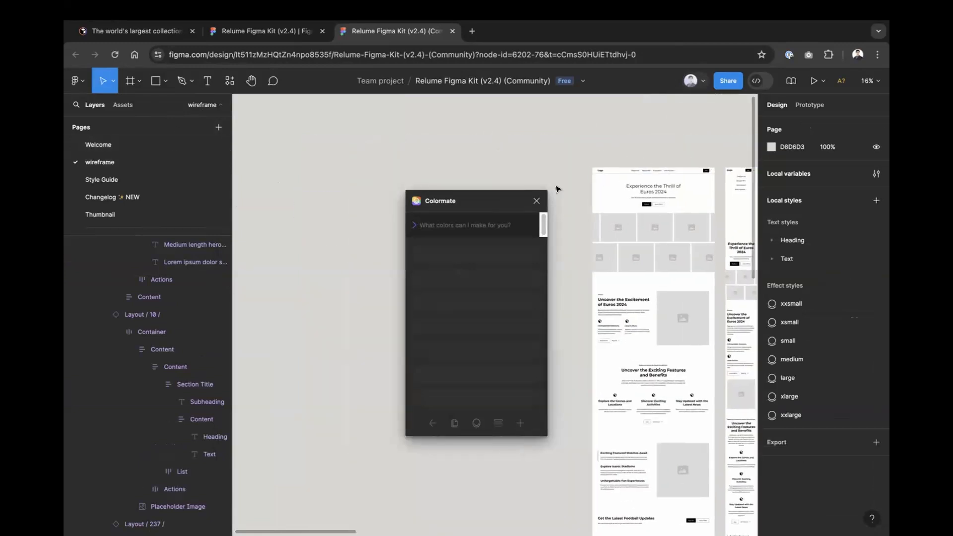
{"action": "scroll", "coordinate": [561, 190], "scroll_direction": "up", "scroll_amount": 3}
{"action": "left_click_drag", "start_coordinate": [455, 199], "coordinate": [402, 147]}
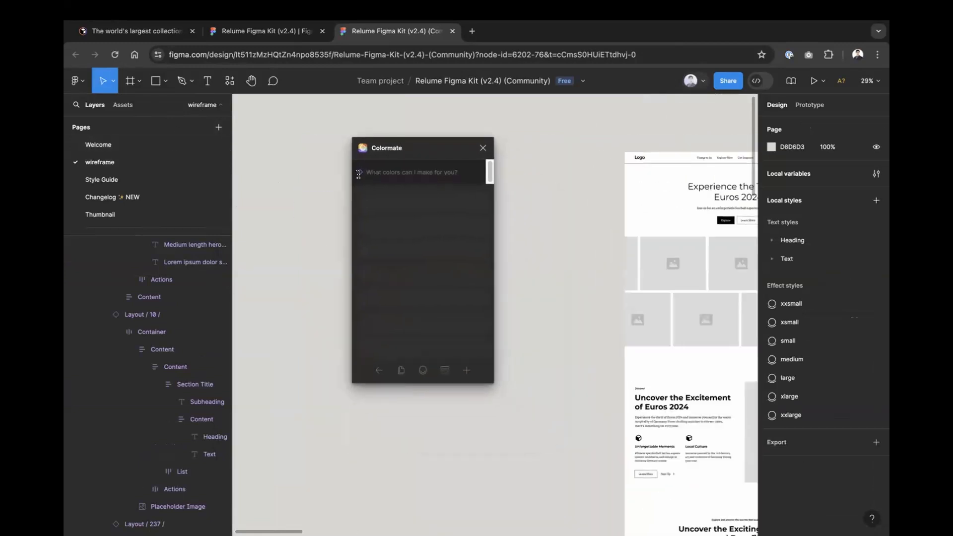
Step: Generate a color palette from a prompt combining "europe blue" and travel
{"action": "type", "text": "travel website, colour ful"}
{"action": "key", "text": "ctrl+a"}
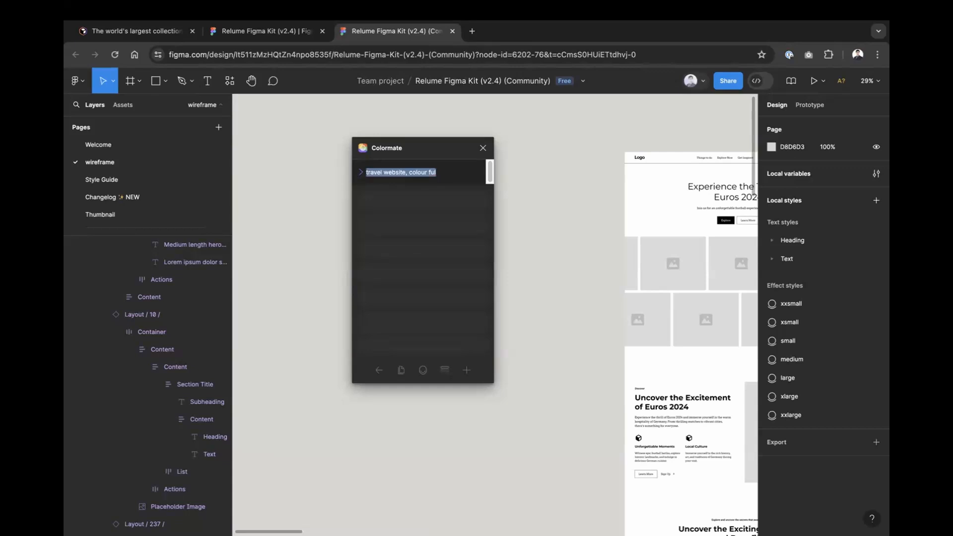
{"action": "key", "text": "BackSpace"}
{"action": "type", "text": "europe blue,"}
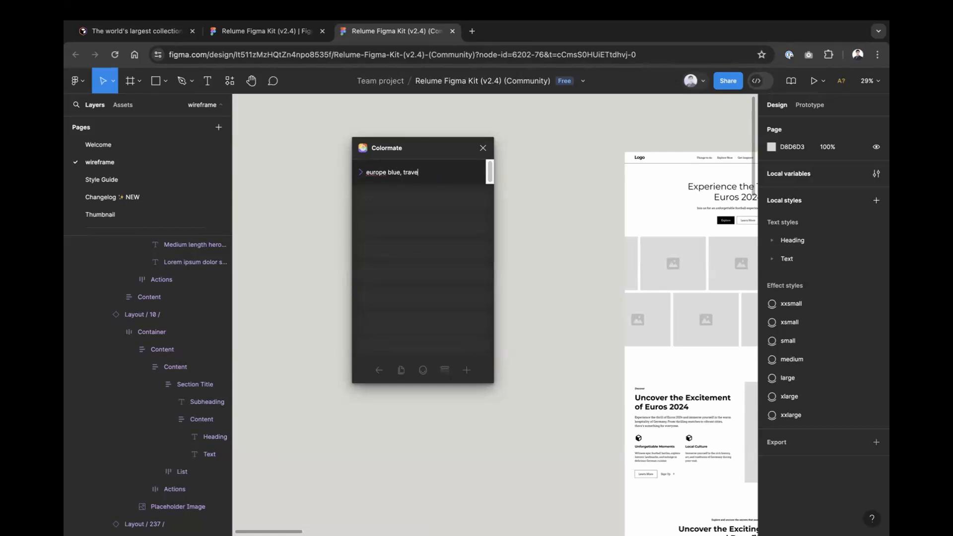
{"action": "key", "text": "Return"}
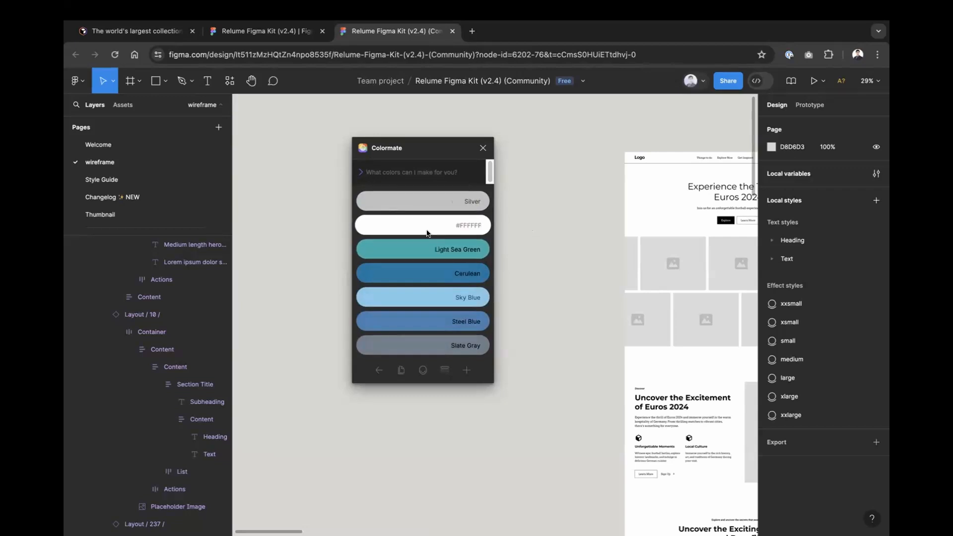
Step: Generate a new color palette from the prompt "europe pink, blue"
{"action": "left_click", "coordinate": [433, 168]}
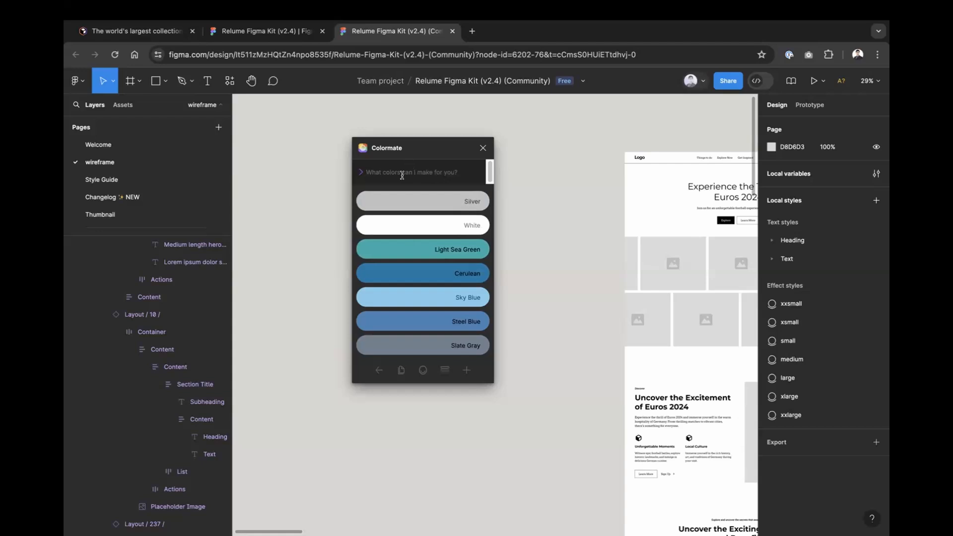
{"action": "type", "text": "europe pink, blue"}
{"action": "key", "text": "Return"}
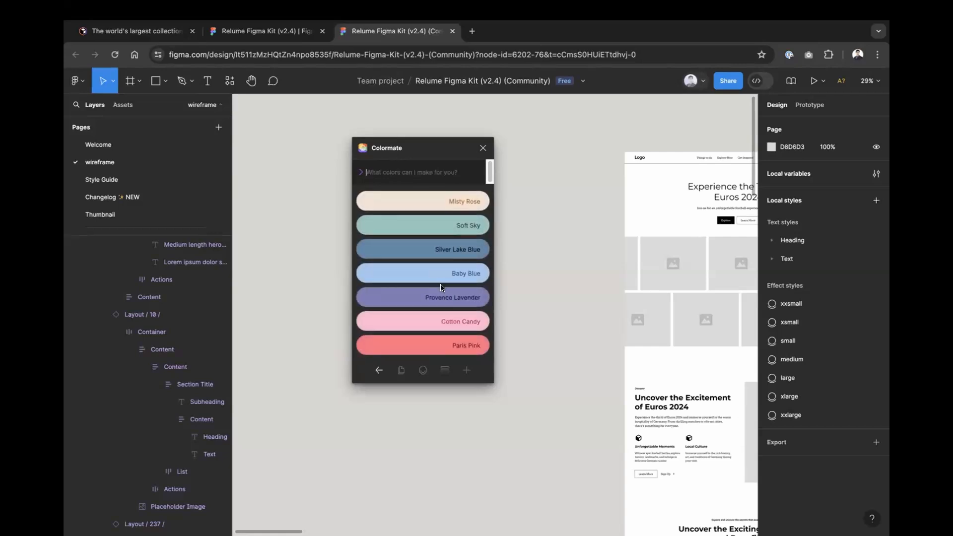
Step: Add swatches of all seven generated colors, from Misty Rose to Paris Pink, to the canvas and close the Colormate plugin
{"action": "left_click", "coordinate": [409, 197]}
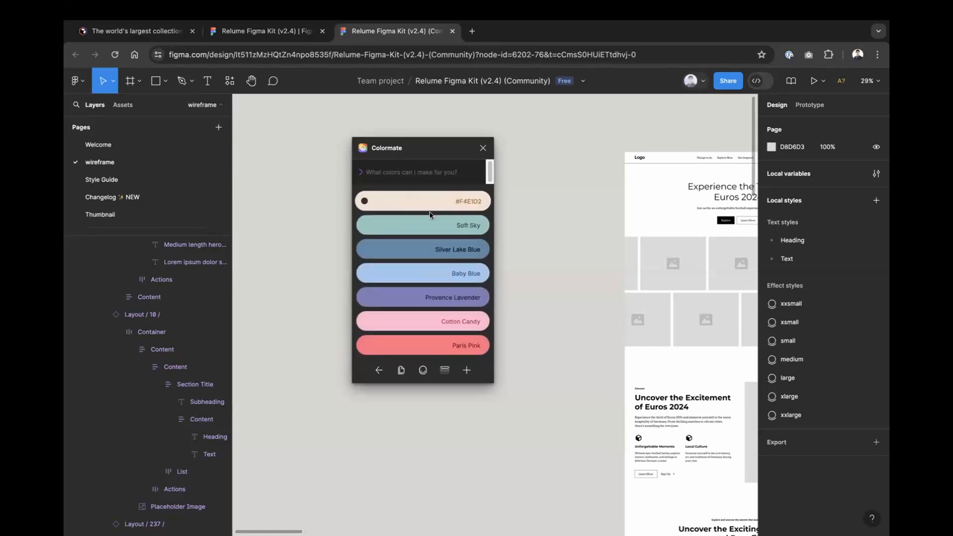
{"action": "left_click", "coordinate": [467, 374]}
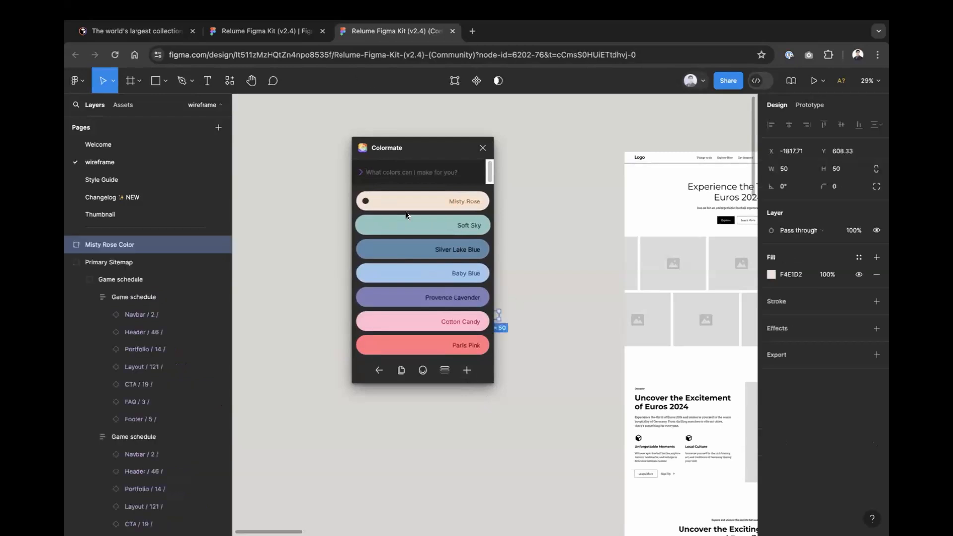
{"action": "left_click", "coordinate": [468, 369]}
{"action": "left_click", "coordinate": [467, 369]}
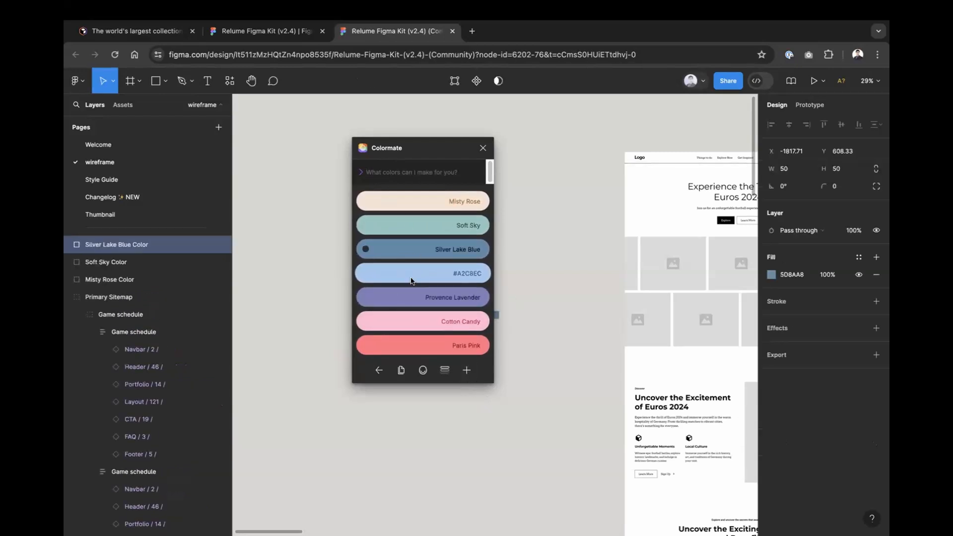
{"action": "left_click", "coordinate": [466, 372]}
{"action": "left_click", "coordinate": [466, 371]}
{"action": "left_click", "coordinate": [466, 371]}
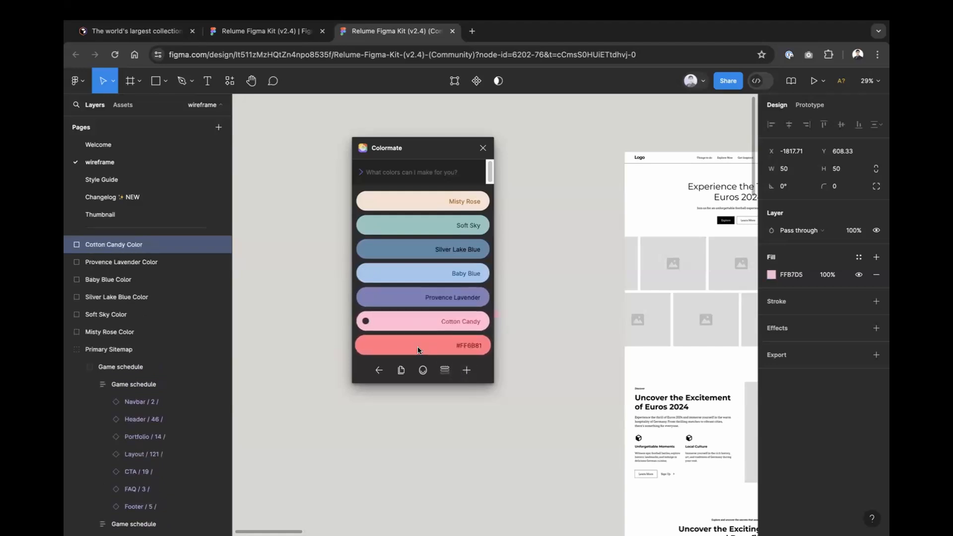
{"action": "left_click", "coordinate": [467, 371]}
{"action": "left_click", "coordinate": [483, 147]}
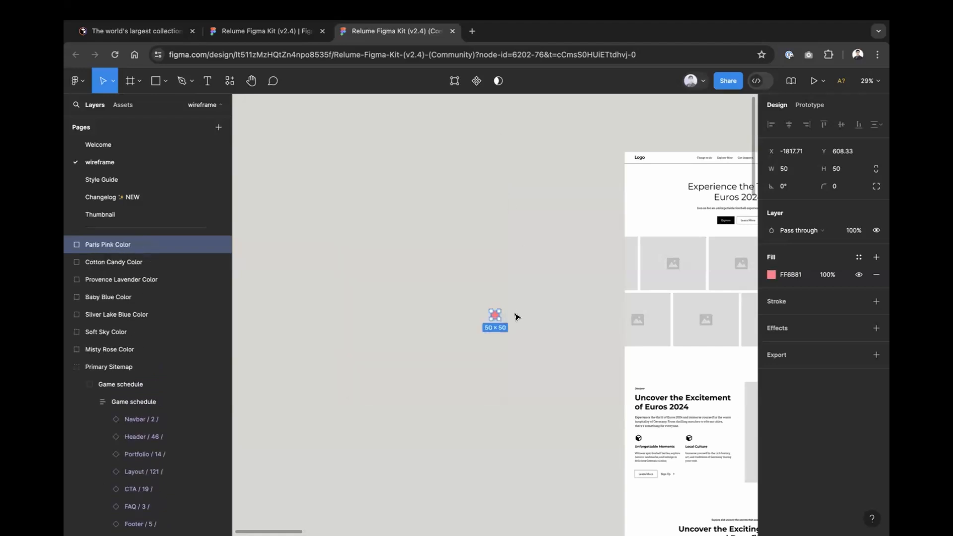
{"action": "scroll", "coordinate": [480, 332], "scroll_direction": "up", "scroll_amount": 5}
{"action": "left_click", "coordinate": [568, 355]}
{"action": "left_click_drag", "start_coordinate": [516, 281], "coordinate": [478, 280]}
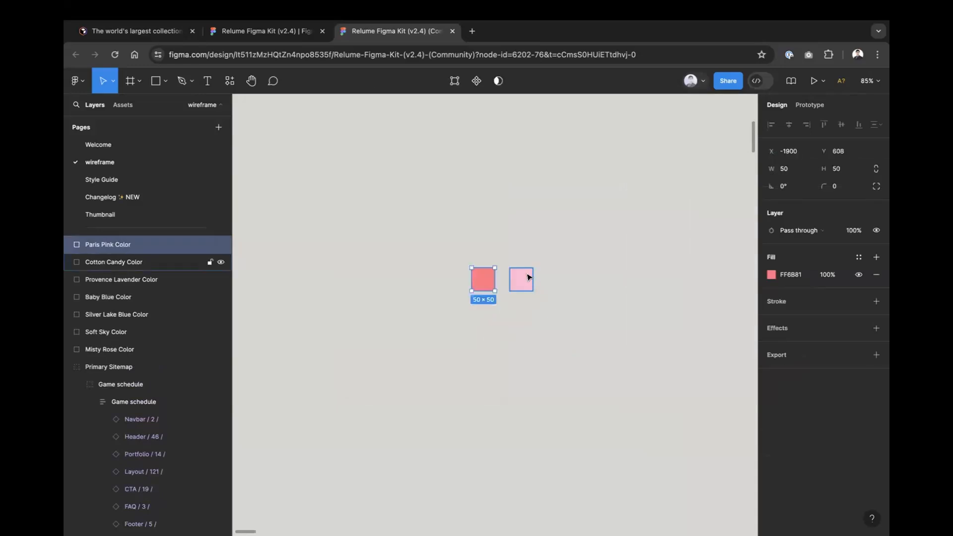
{"action": "key", "text": "ctrl+z"}
Step: Stack the seven overlapping color swatches, Misty Rose through Paris Pink, in a vertical auto layout frame
{"action": "left_click", "coordinate": [109, 349]}
{"action": "left_click", "coordinate": [191, 248], "text": "shift"}
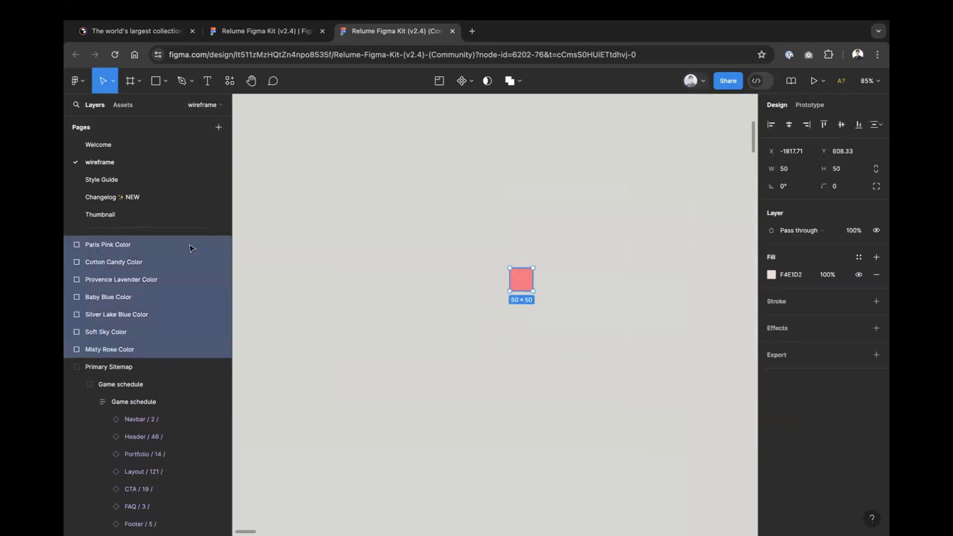
{"action": "key", "text": "shift+a"}
{"action": "scroll", "coordinate": [619, 345], "scroll_direction": "down", "scroll_amount": 2}
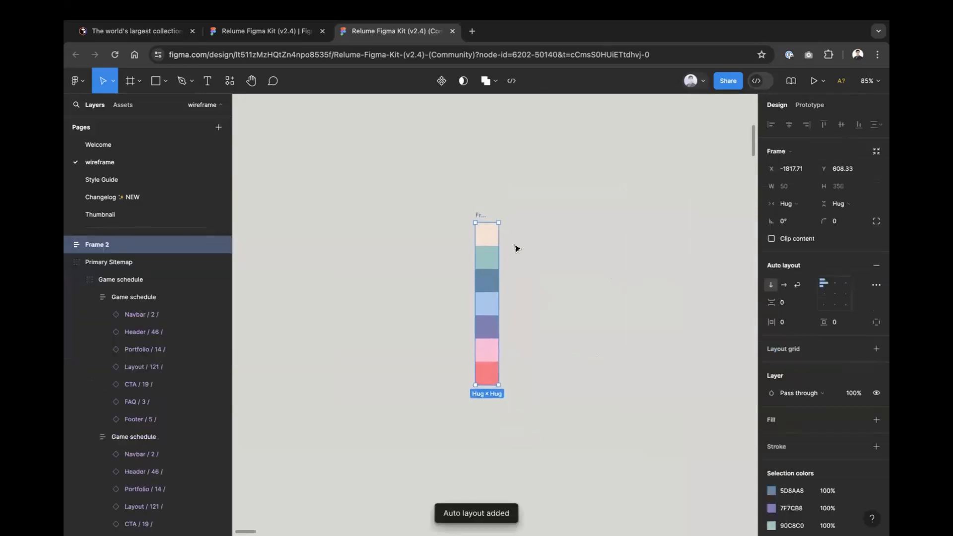
{"action": "scroll", "coordinate": [527, 270], "scroll_direction": "up", "scroll_amount": 3}
{"action": "left_click", "coordinate": [516, 245]}
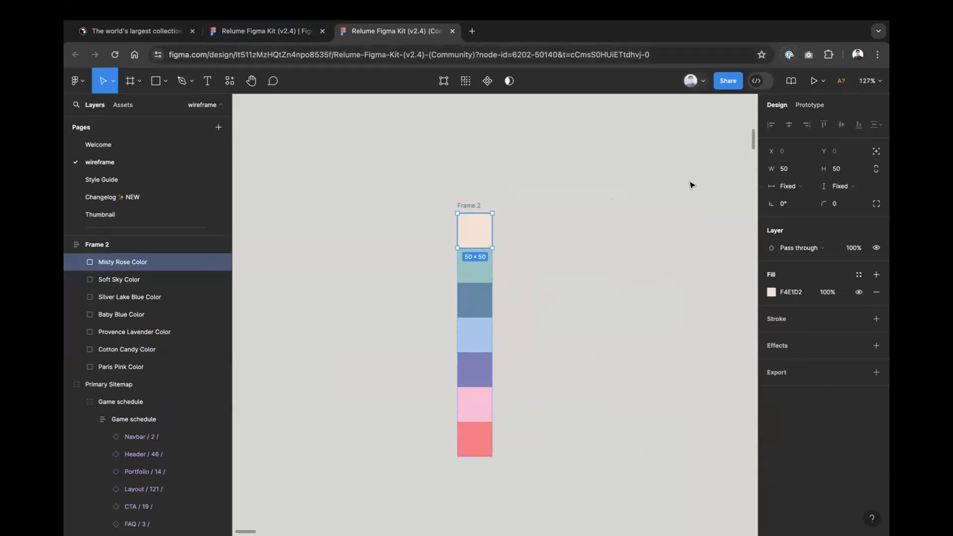
{"action": "key", "text": "Escape"}
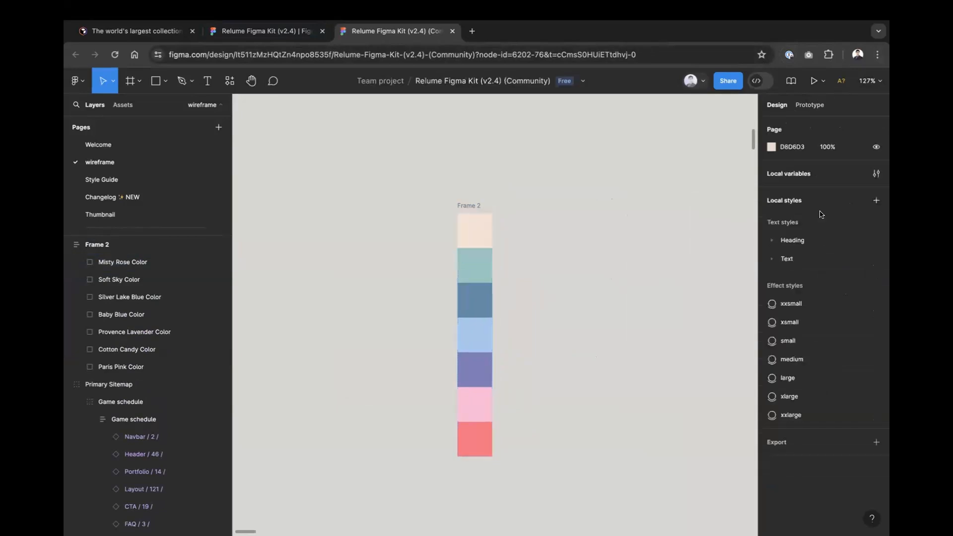
Step: Open the local variables, enlarge their window and show the Color Brand group
{"action": "left_click", "coordinate": [874, 174]}
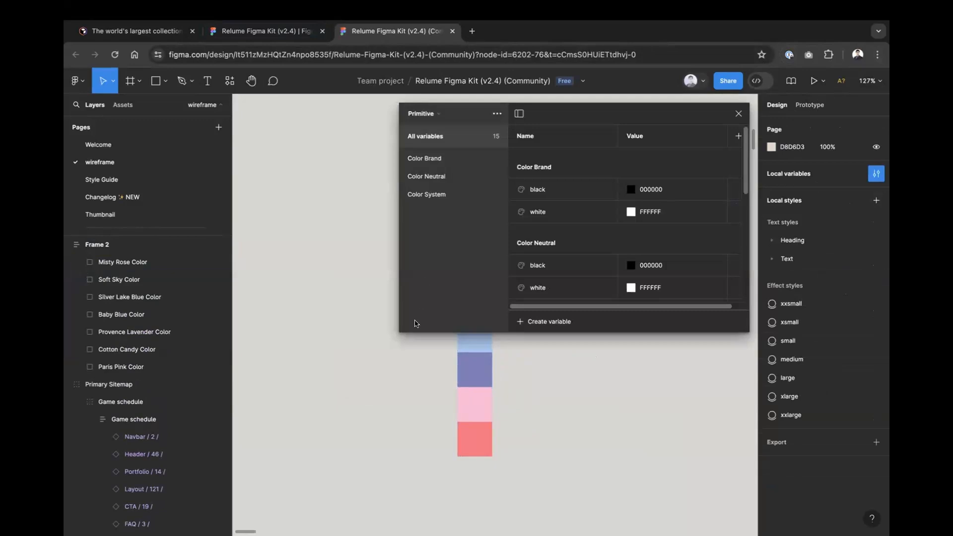
{"action": "left_click_drag", "start_coordinate": [402, 329], "coordinate": [277, 418]}
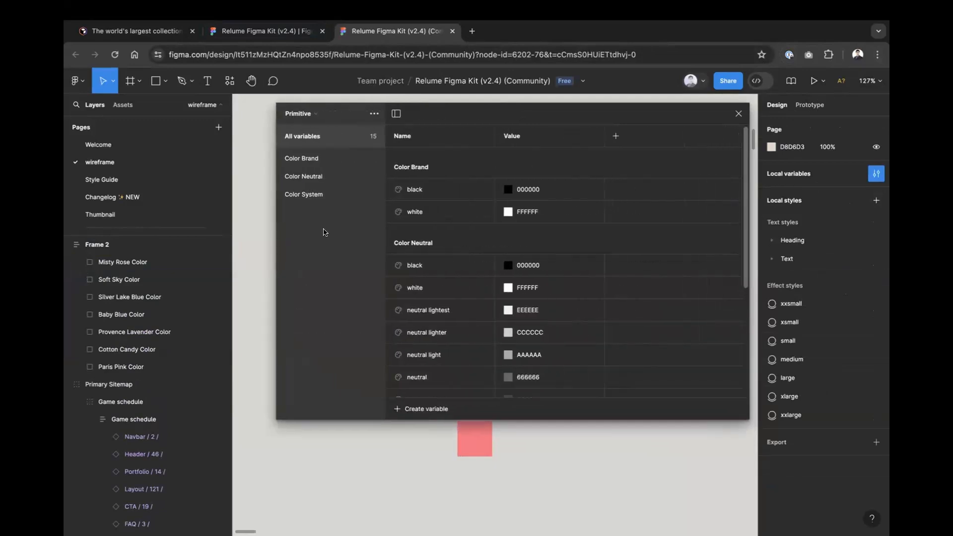
{"action": "left_click", "coordinate": [314, 159]}
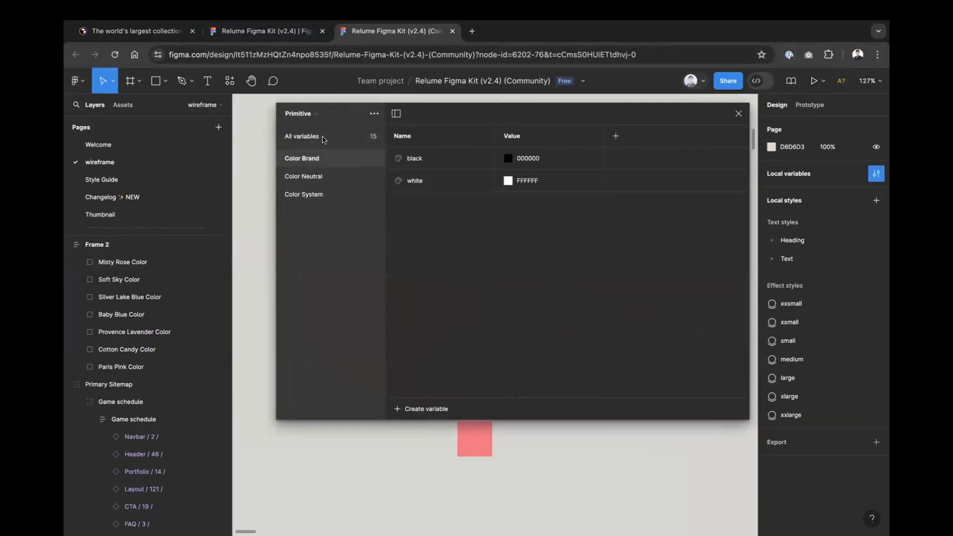
{"action": "left_click", "coordinate": [320, 139]}
{"action": "left_click", "coordinate": [320, 161]}
Step: Create a color variable named primary in the Color Brand group and shift the variables window clear of the swatches
{"action": "left_click", "coordinate": [401, 410]}
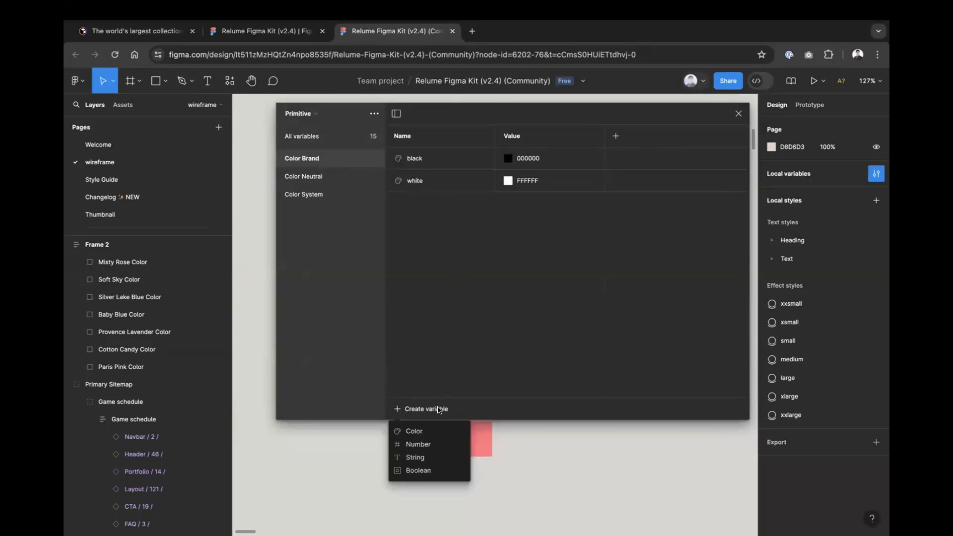
{"action": "left_click", "coordinate": [417, 432]}
{"action": "type", "text": "primary"}
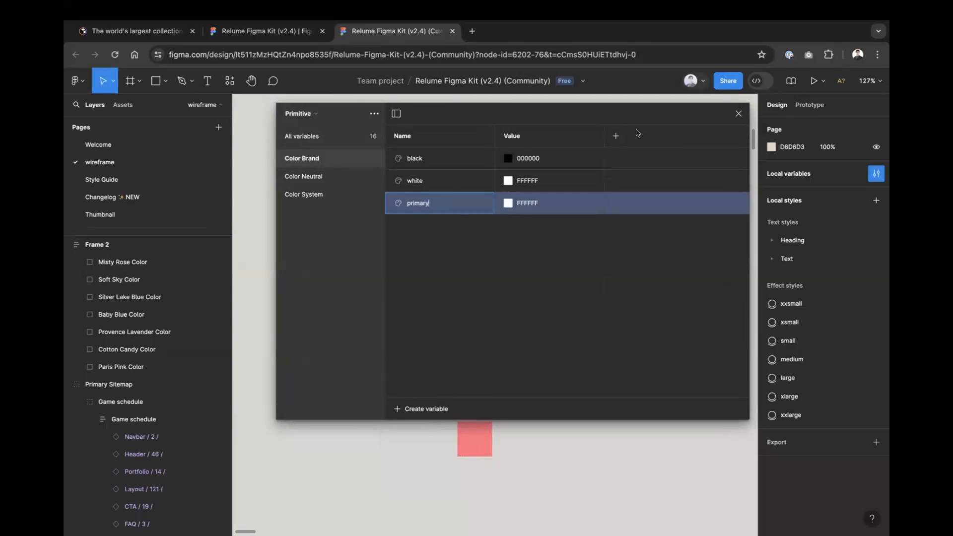
{"action": "left_click_drag", "start_coordinate": [637, 119], "coordinate": [495, 127]}
{"action": "left_click_drag", "start_coordinate": [605, 138], "coordinate": [461, 146]}
{"action": "left_click_drag", "start_coordinate": [380, 130], "coordinate": [358, 131]}
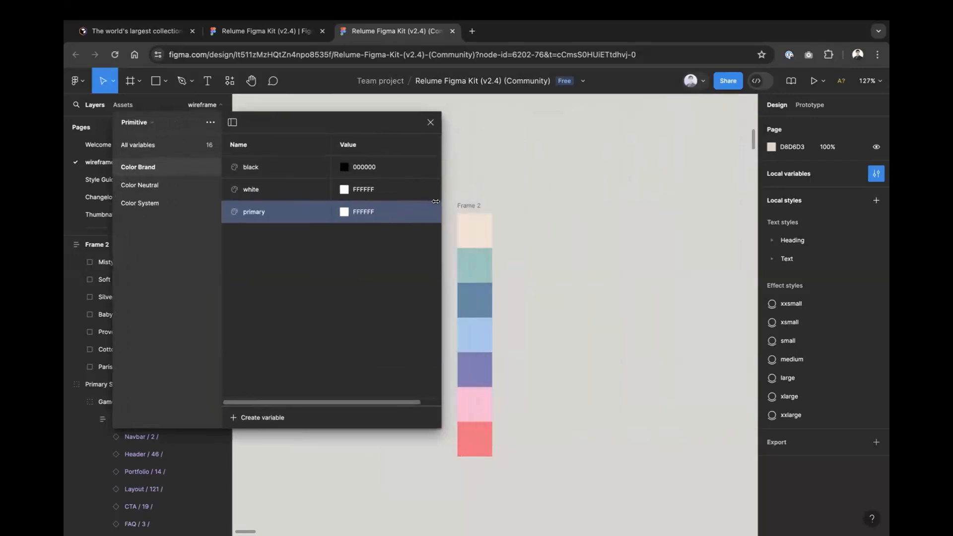
Step: Create the variables primary 2, primary 3 and secondary by duplicating primary three times and renaming the last copy
{"action": "right_click", "coordinate": [263, 215]}
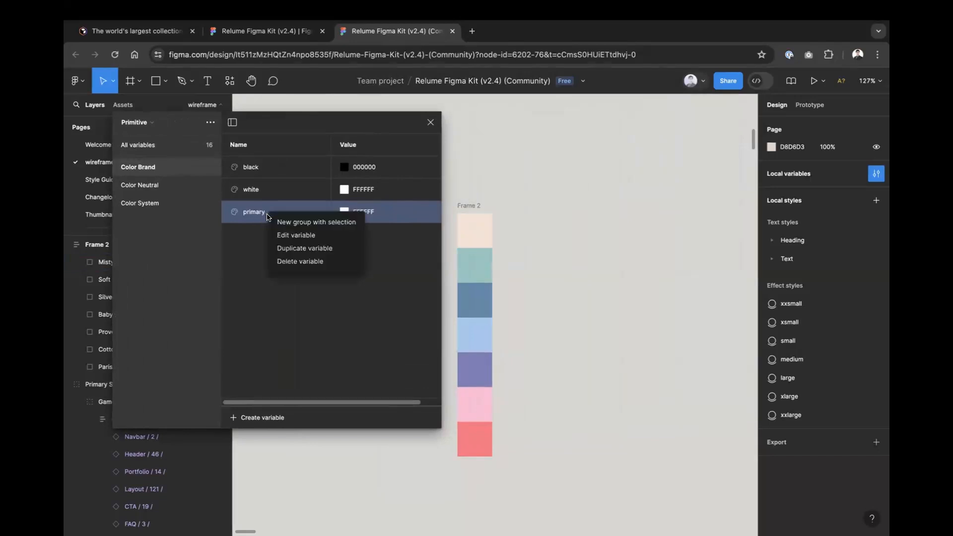
{"action": "left_click", "coordinate": [283, 246]}
{"action": "right_click", "coordinate": [260, 241]}
{"action": "left_click", "coordinate": [293, 275]}
{"action": "right_click", "coordinate": [259, 257]}
{"action": "left_click", "coordinate": [300, 290]}
{"action": "type", "text": "secondary"}
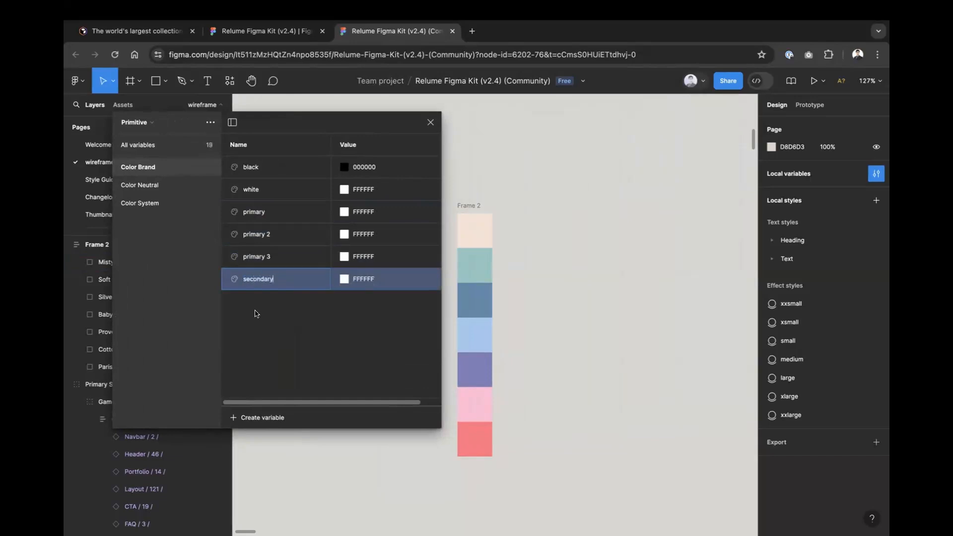
Step: Duplicate the secondary variable three times to get secondary 2, secondary 3 and secondary 4
{"action": "right_click", "coordinate": [262, 280]}
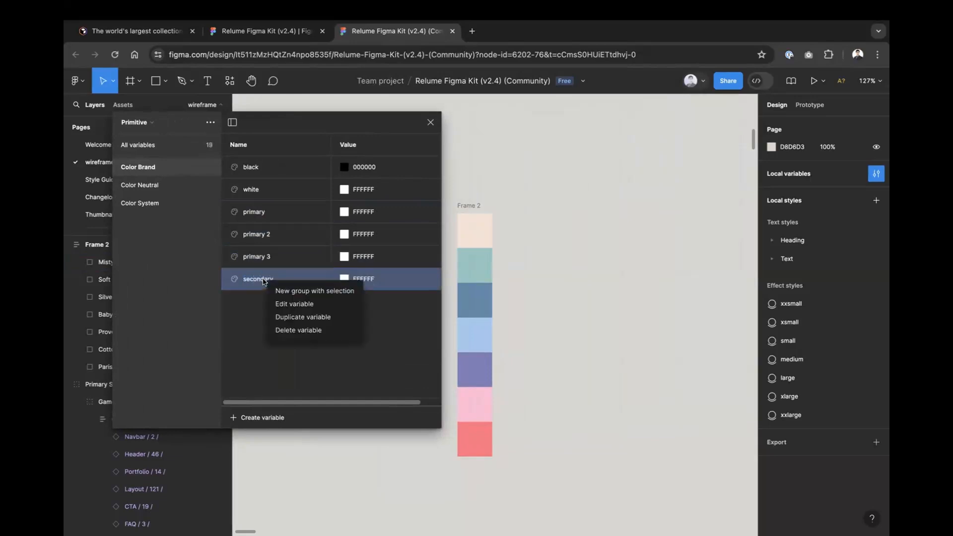
{"action": "left_click", "coordinate": [288, 317]}
{"action": "right_click", "coordinate": [271, 303]}
{"action": "left_click", "coordinate": [296, 338]}
{"action": "right_click", "coordinate": [276, 323]}
{"action": "left_click", "coordinate": [299, 356]}
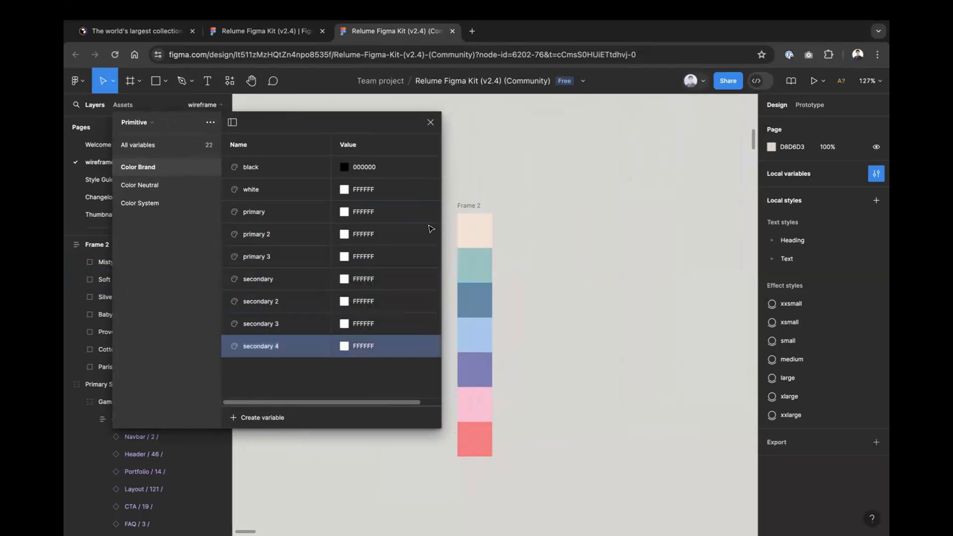
Step: Set the primary variable to F4E1D2, copied from the Misty Rose swatch's fill
{"action": "left_click", "coordinate": [474, 234]}
{"action": "left_click", "coordinate": [798, 290]}
{"action": "key", "text": "ctrl+c"}
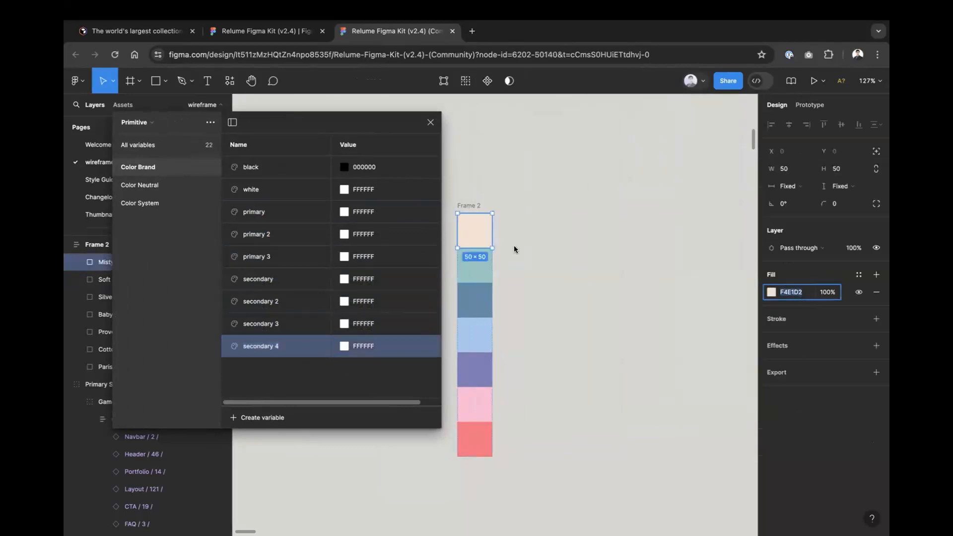
{"action": "left_click", "coordinate": [361, 221]}
{"action": "key", "text": "ctrl+v"}
Step: Set the primary 2 variable to 90C8C0, copied from the Soft Sky swatch's fill
{"action": "left_click", "coordinate": [358, 237]}
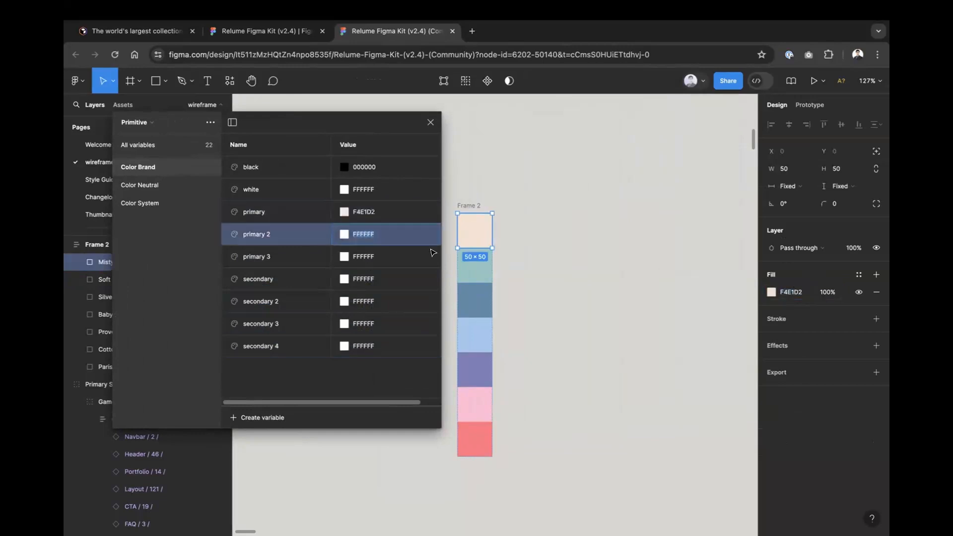
{"action": "left_click", "coordinate": [484, 270]}
{"action": "left_click", "coordinate": [791, 294]}
{"action": "key", "text": "ctrl+c"}
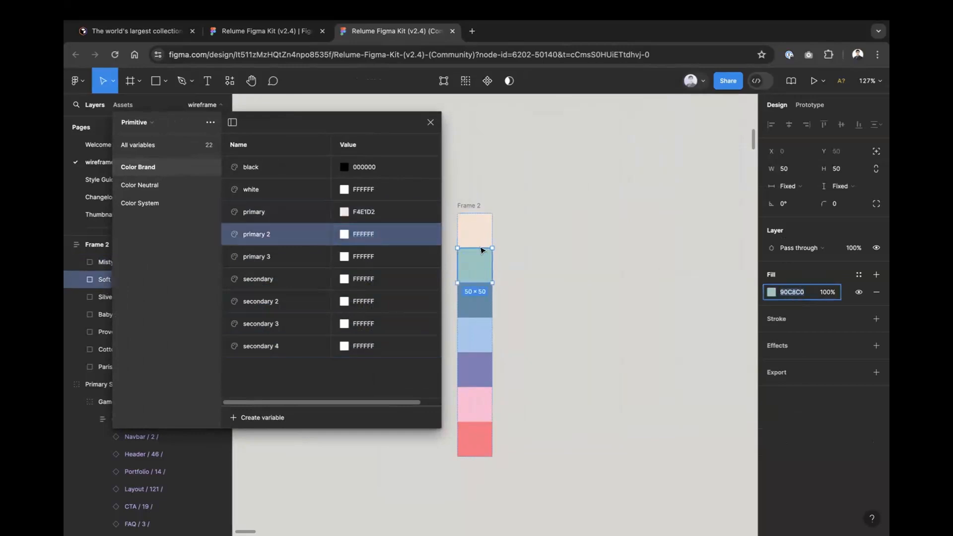
{"action": "left_click", "coordinate": [370, 243]}
{"action": "key", "text": "ctrl+v"}
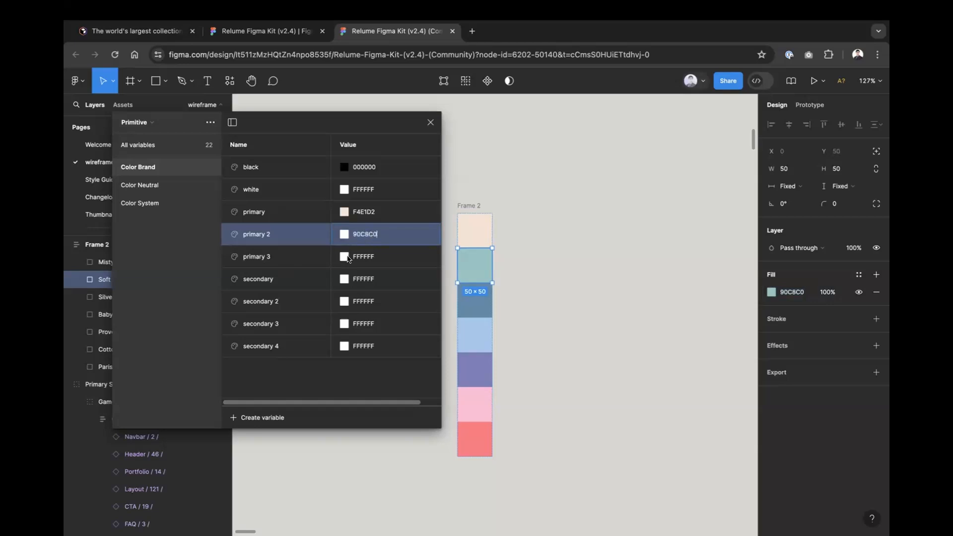
Step: Set the primary 3 variable to 5D8AA8, copied from the Silver Lake Blue swatch's fill
{"action": "left_click", "coordinate": [483, 286]}
{"action": "left_click", "coordinate": [792, 293]}
{"action": "key", "text": "ctrl+c"}
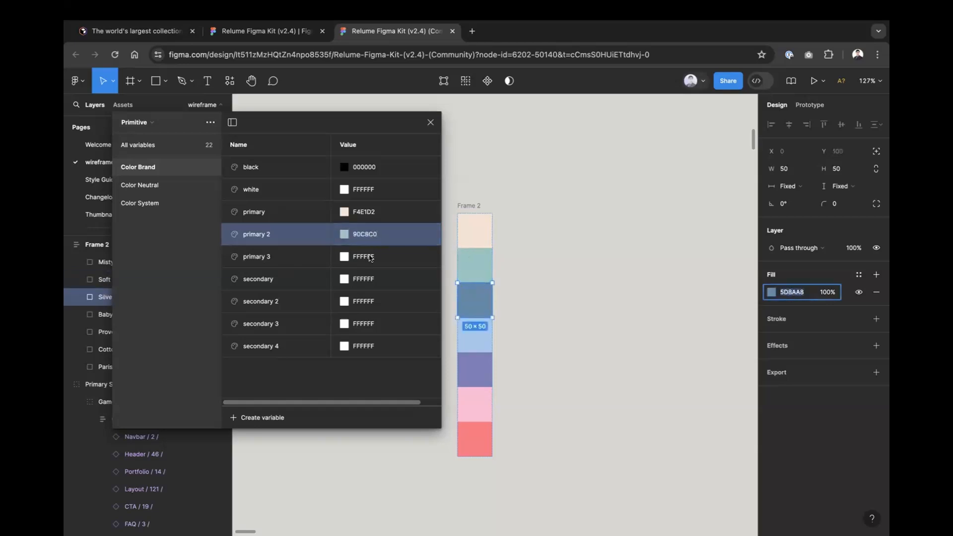
{"action": "left_click", "coordinate": [385, 254]}
{"action": "key", "text": "ctrl+v"}
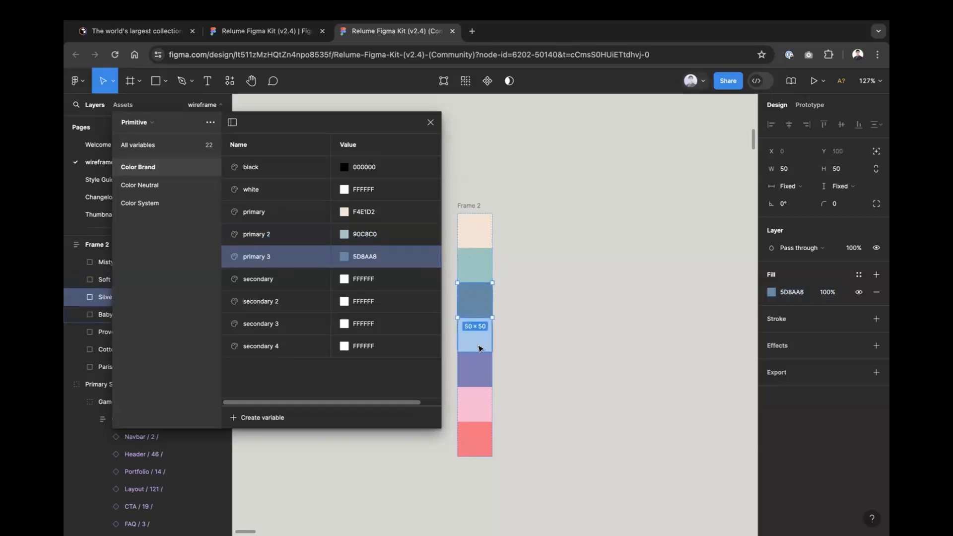
Step: Set the secondary variable to A2C8EC, copied from the Baby Blue swatch's fill
{"action": "left_click", "coordinate": [481, 349]}
{"action": "left_click", "coordinate": [791, 292]}
{"action": "key", "text": "ctrl+c"}
{"action": "left_click", "coordinate": [355, 281]}
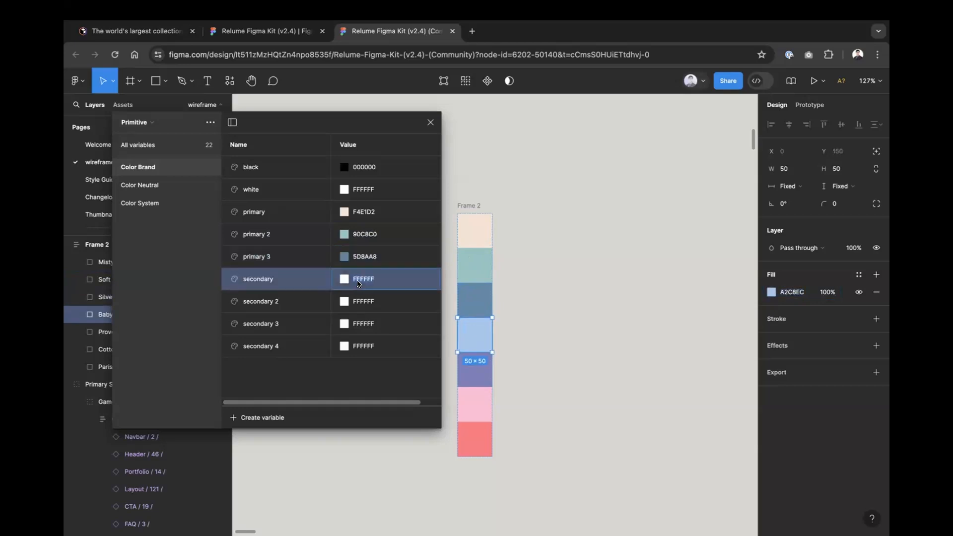
{"action": "key", "text": "ctrl+v"}
Step: Set the secondary 2 variable to 7F7CB8, copied from the Provence Lavender swatch's fill
{"action": "left_click", "coordinate": [389, 306]}
{"action": "left_click", "coordinate": [489, 373]}
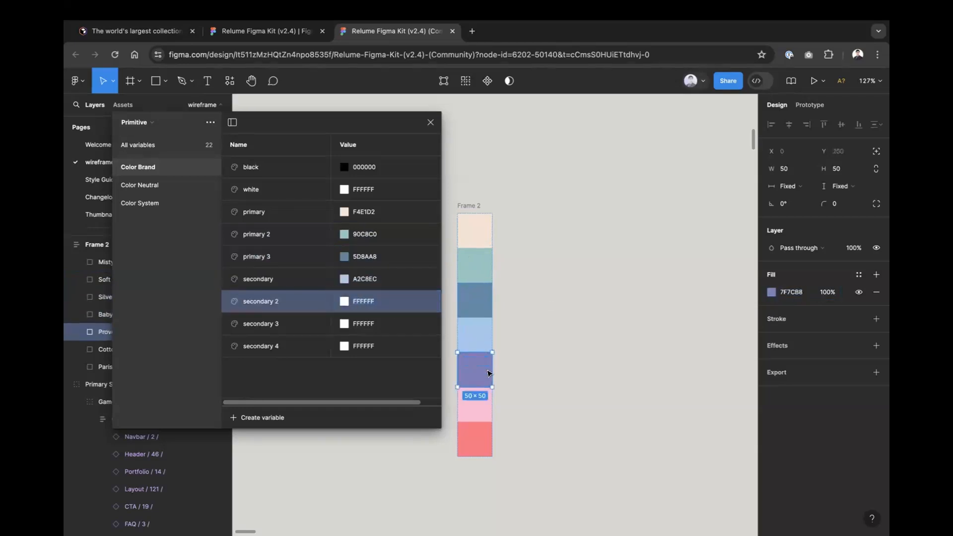
{"action": "left_click", "coordinate": [792, 292]}
{"action": "key", "text": "ctrl+c"}
{"action": "left_click", "coordinate": [364, 322]}
{"action": "left_click", "coordinate": [366, 301]}
{"action": "key", "text": "ctrl+v"}
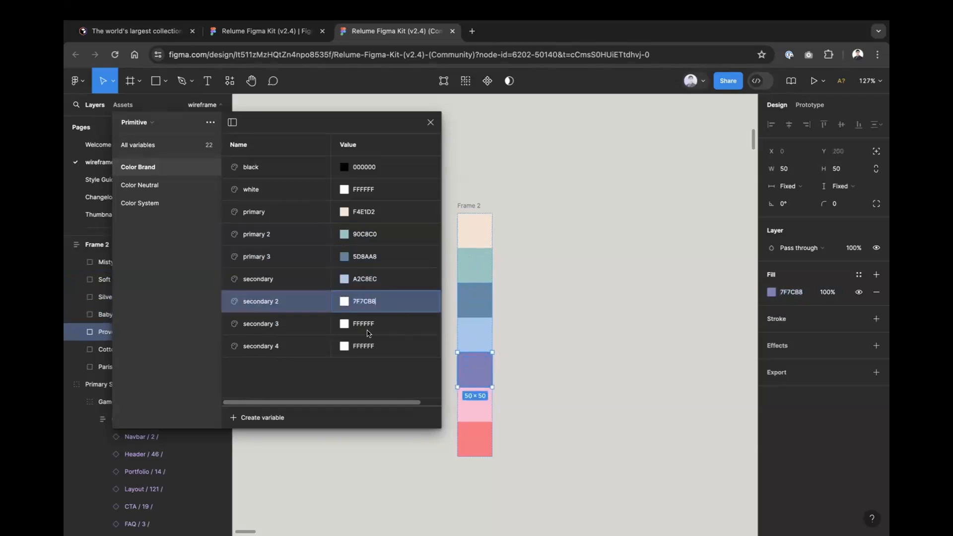
Step: Set the secondary 3 variable to FFB7D5, copied from the Cotton Candy swatch's fill
{"action": "left_click", "coordinate": [489, 414]}
{"action": "left_click", "coordinate": [791, 292]}
{"action": "key", "text": "ctrl+c"}
{"action": "left_click", "coordinate": [381, 331]}
{"action": "key", "text": "ctrl+v"}
Step: Set the secondary 4 variable to FF6B81, copied from the Paris Pink swatch's fill, and close the variables window
{"action": "left_click", "coordinate": [476, 428]}
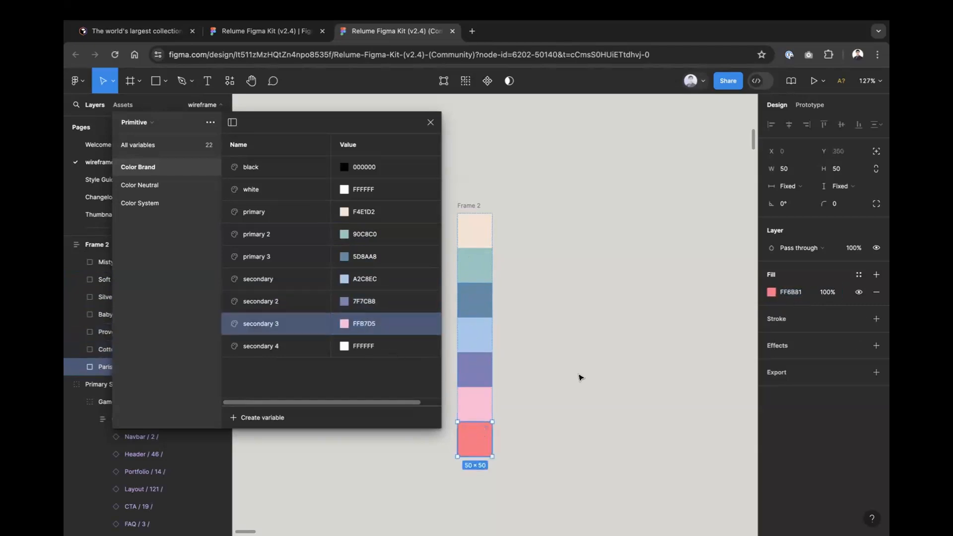
{"action": "left_click", "coordinate": [791, 292]}
{"action": "key", "text": "ctrl+c"}
{"action": "left_click", "coordinate": [364, 349]}
{"action": "key", "text": "ctrl+v"}
{"action": "left_click", "coordinate": [580, 324]}
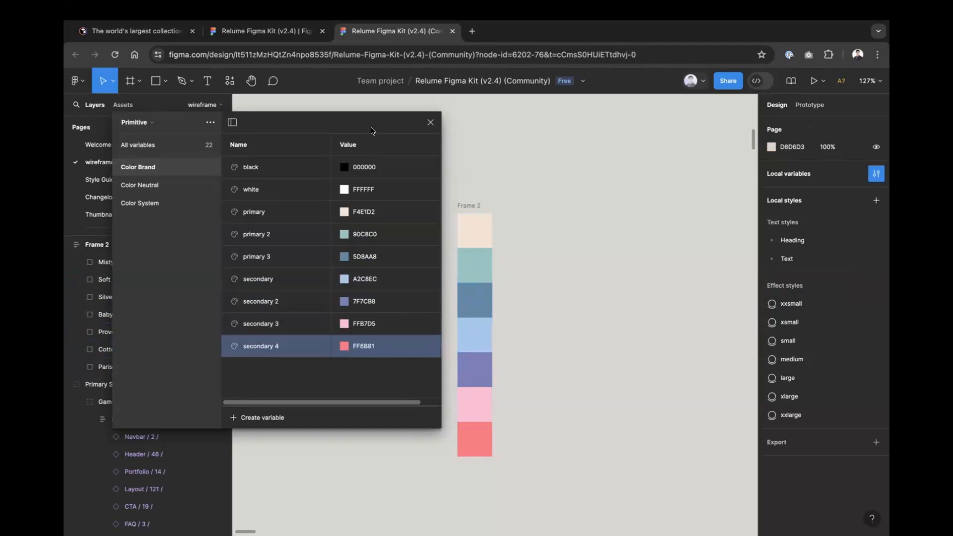
{"action": "left_click_drag", "start_coordinate": [377, 130], "coordinate": [433, 156]}
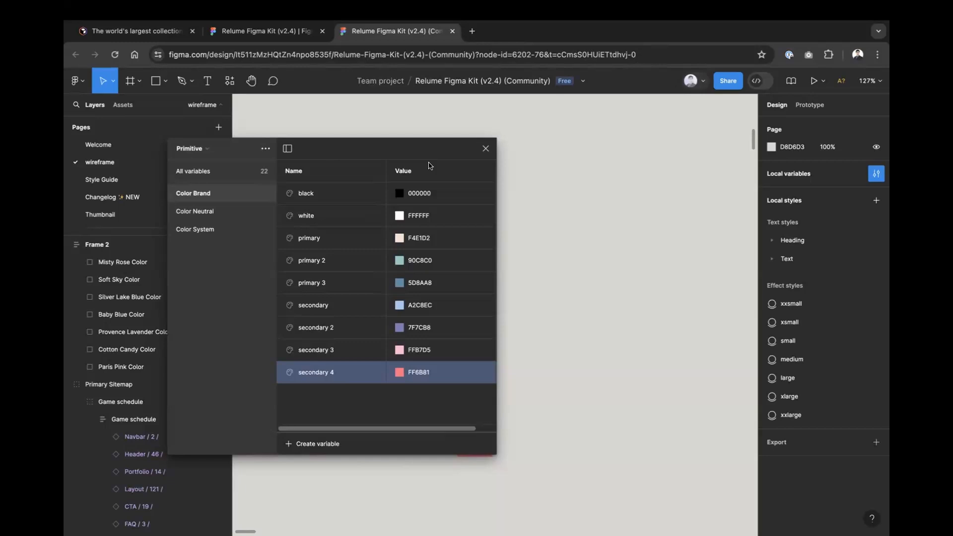
{"action": "left_click", "coordinate": [485, 149]}
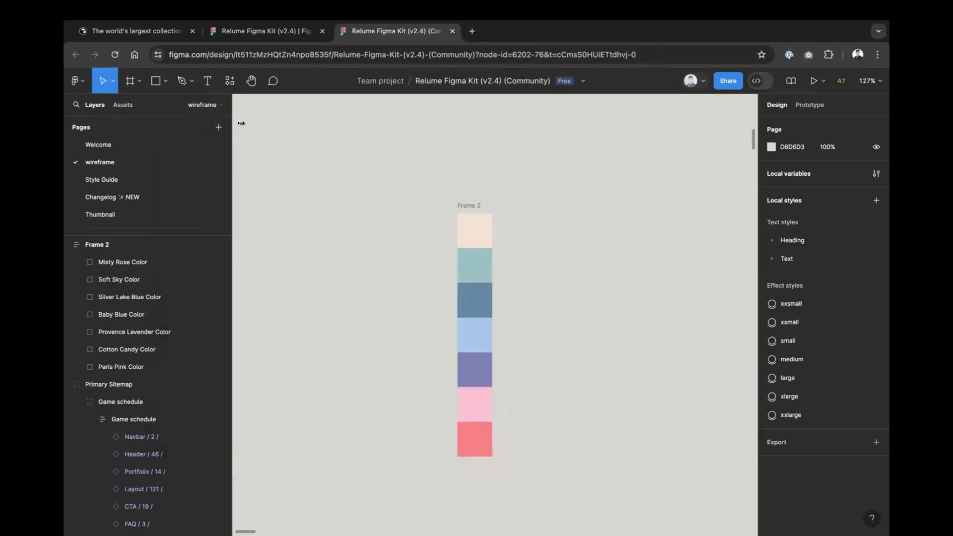
Step: Open the Style Guide page and go to the Buttons section of the UI Elements frame
{"action": "left_click", "coordinate": [156, 150]}
{"action": "left_click", "coordinate": [156, 162]}
{"action": "scroll", "coordinate": [577, 258], "scroll_direction": "down", "scroll_amount": 5}
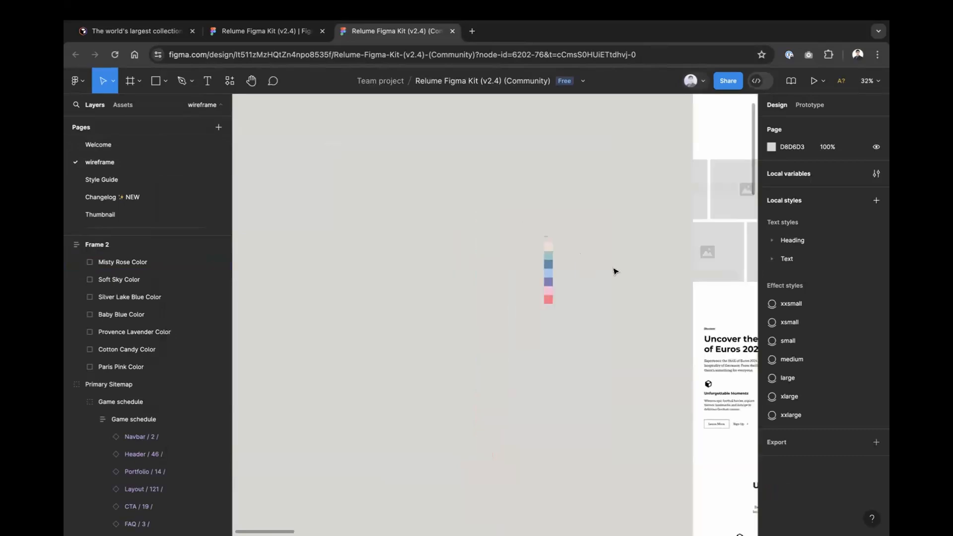
{"action": "left_click_drag", "start_coordinate": [595, 269], "coordinate": [351, 257]}
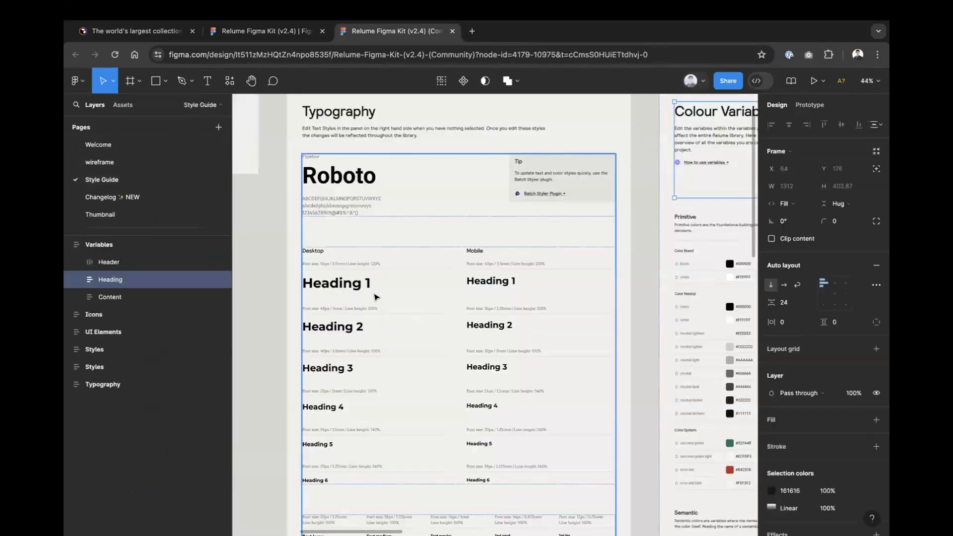
{"action": "scroll", "coordinate": [424, 315], "scroll_direction": "down", "scroll_amount": 5}
{"action": "scroll", "coordinate": [387, 312], "scroll_direction": "right", "scroll_amount": 6}
{"action": "scroll", "coordinate": [466, 271], "scroll_direction": "up", "scroll_amount": 6}
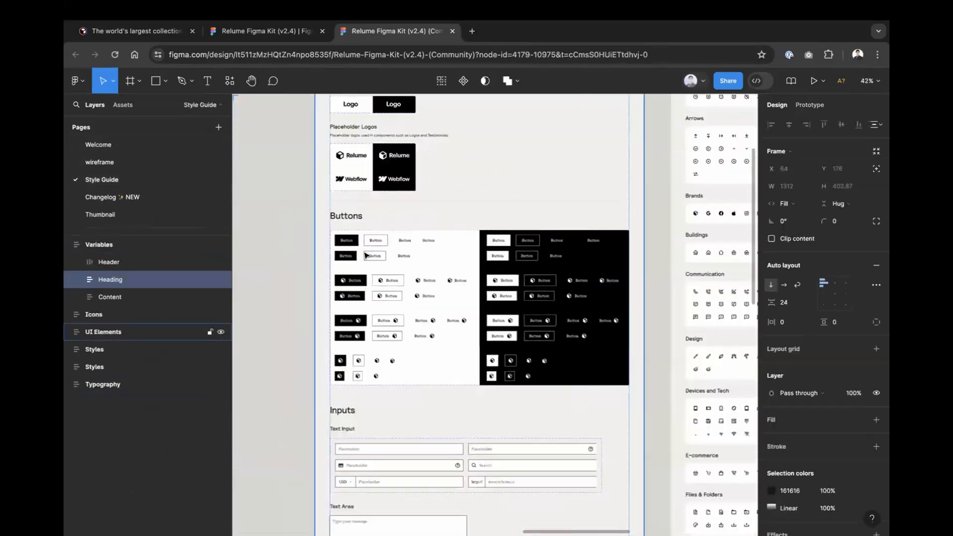
{"action": "scroll", "coordinate": [298, 248], "scroll_direction": "right", "scroll_amount": 2}
{"action": "left_click", "coordinate": [272, 234]}
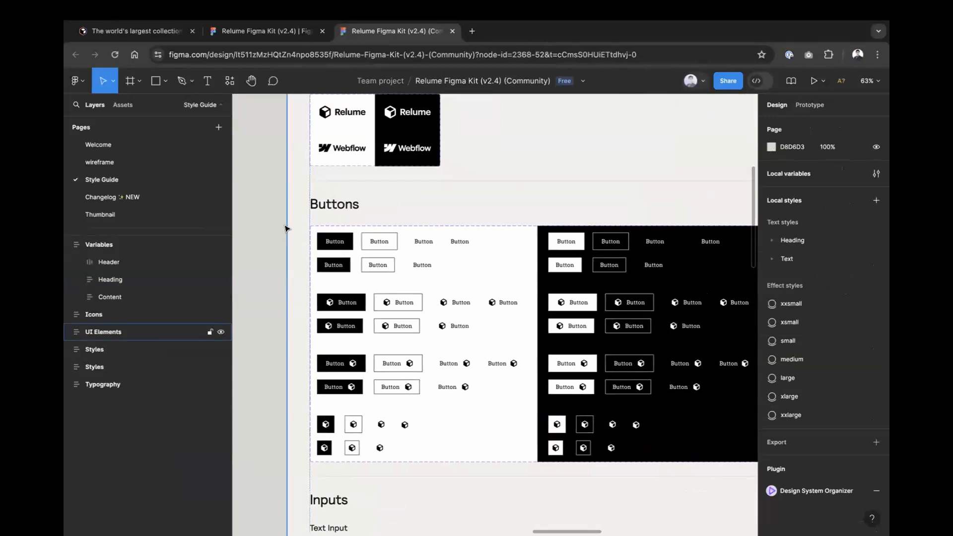
Step: Select every variant of the Button component and set their corner radius to 999
{"action": "left_click", "coordinate": [353, 240]}
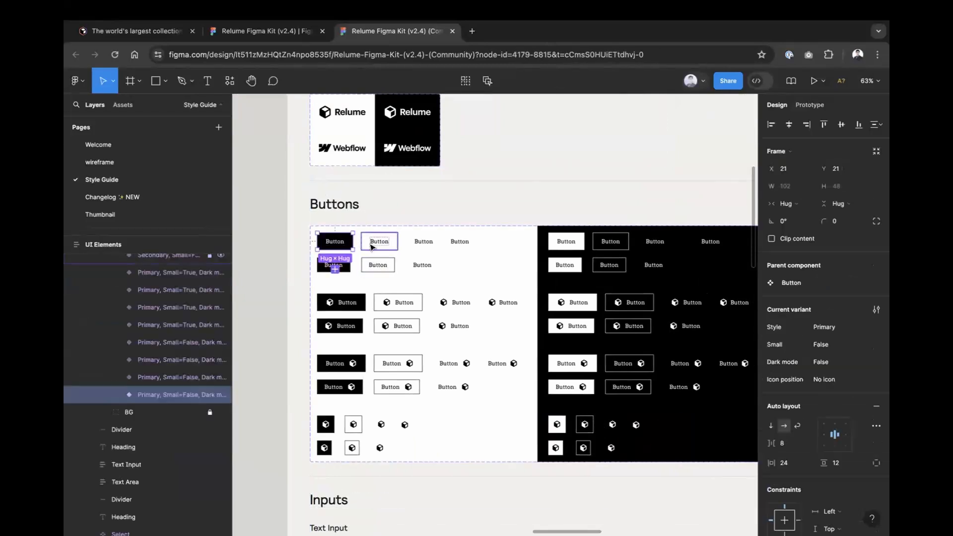
{"action": "left_click", "coordinate": [392, 243], "text": "shift"}
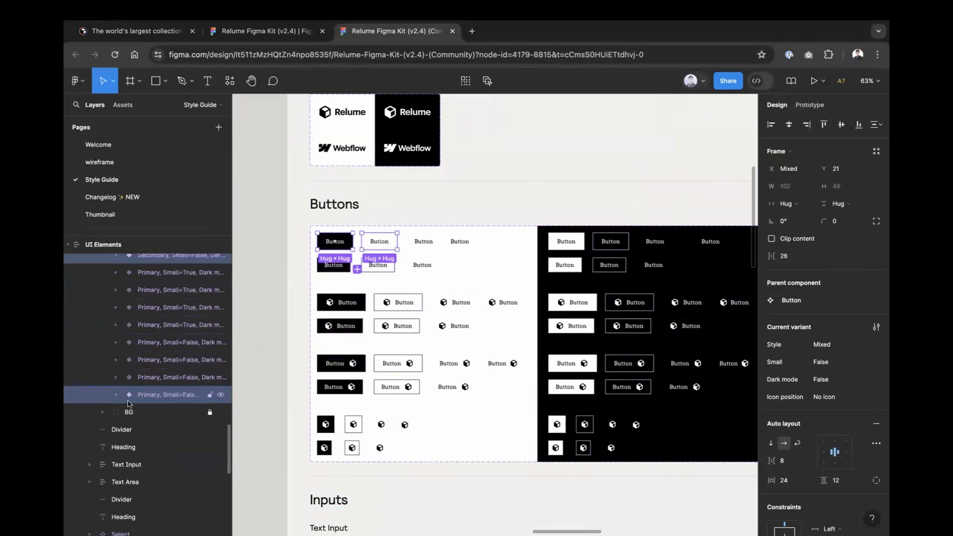
{"action": "scroll", "coordinate": [165, 318], "scroll_direction": "up", "scroll_amount": 3}
{"action": "scroll", "coordinate": [166, 312], "scroll_direction": "up", "scroll_amount": 10}
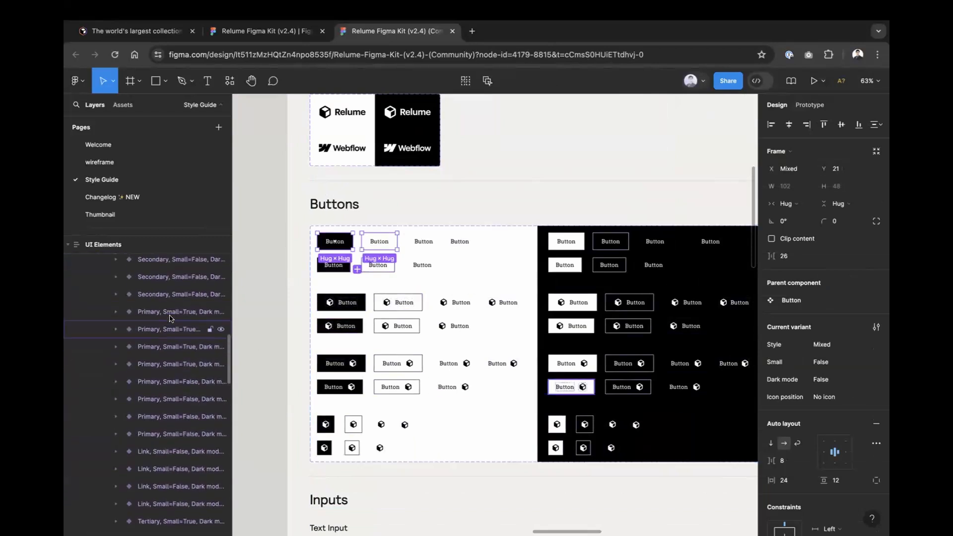
{"action": "scroll", "coordinate": [168, 308], "scroll_direction": "up", "scroll_amount": 5}
{"action": "left_click", "coordinate": [164, 432]}
{"action": "scroll", "coordinate": [178, 342], "scroll_direction": "down", "scroll_amount": 14}
{"action": "scroll", "coordinate": [174, 347], "scroll_direction": "down", "scroll_amount": 5}
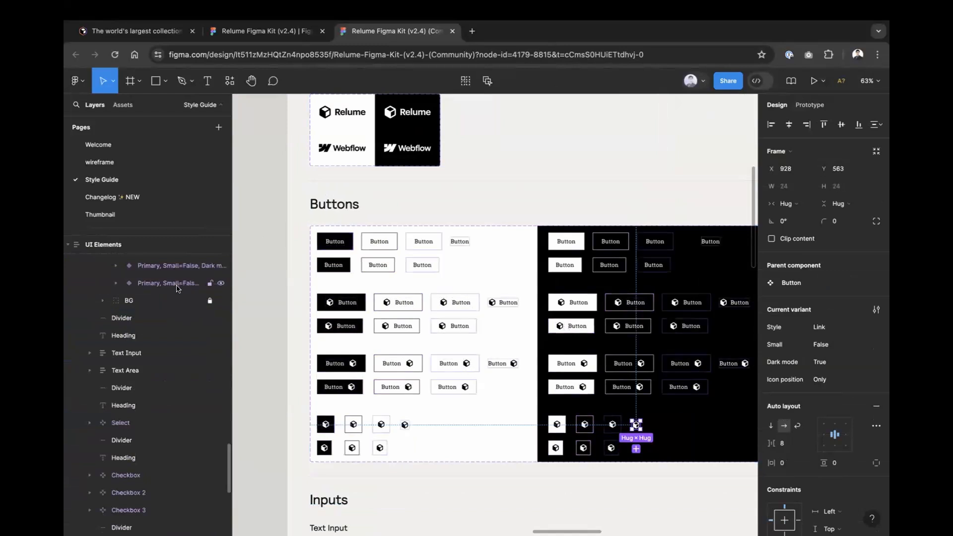
{"action": "left_click", "coordinate": [198, 283], "text": "shift"}
{"action": "left_click", "coordinate": [840, 223]}
{"action": "type", "text": "999"}
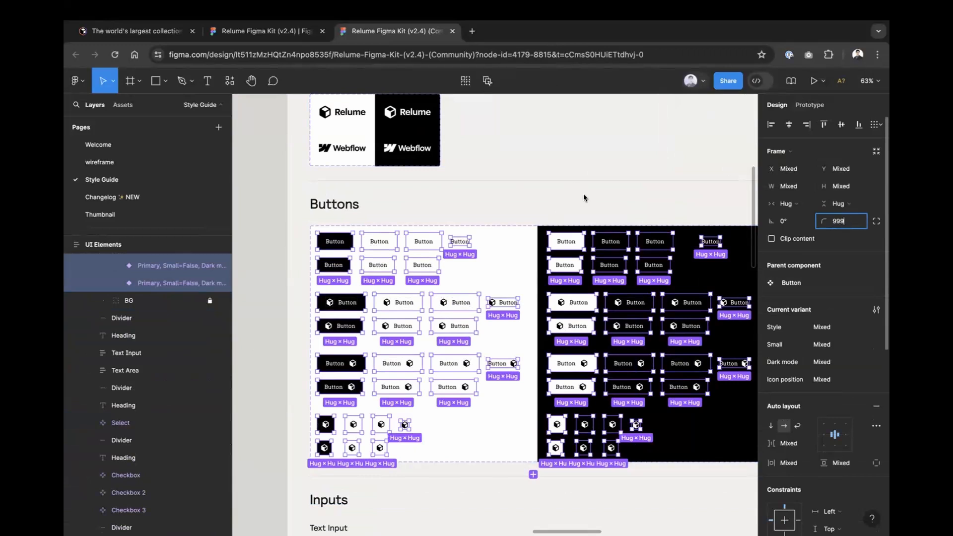
{"action": "key", "text": "Return"}
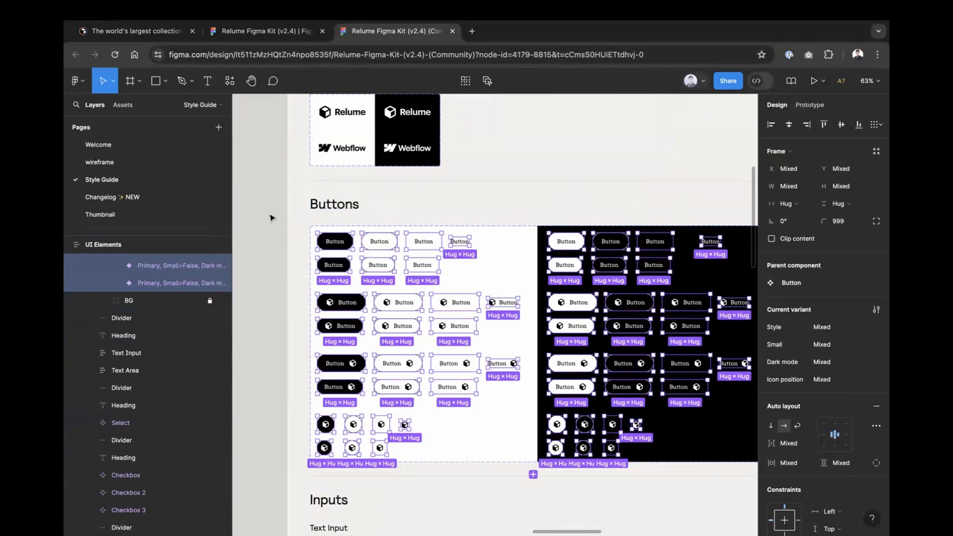
{"action": "left_click", "coordinate": [298, 256]}
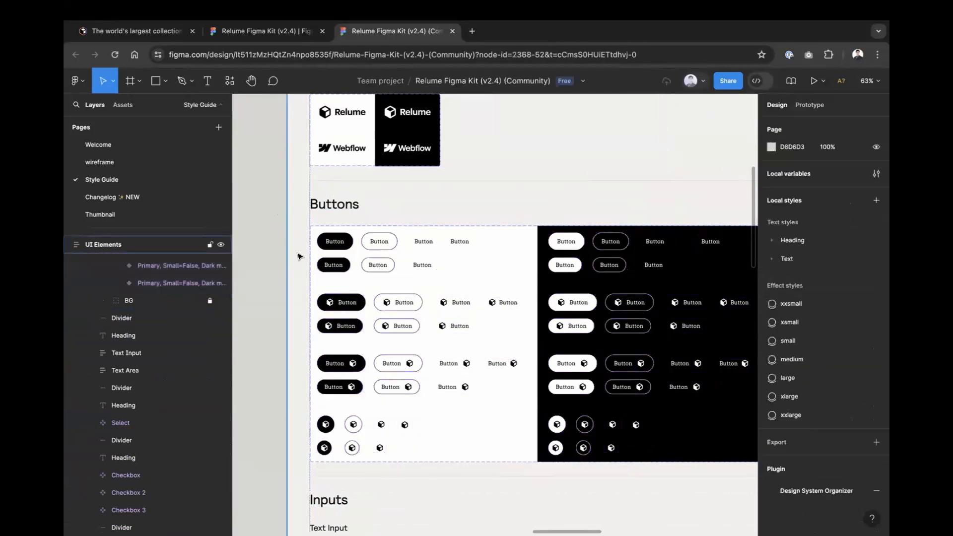
Step: Examine the primary, secondary and tertiary light-mode button variants without icons
{"action": "scroll", "coordinate": [297, 256], "scroll_direction": "up", "scroll_amount": 10}
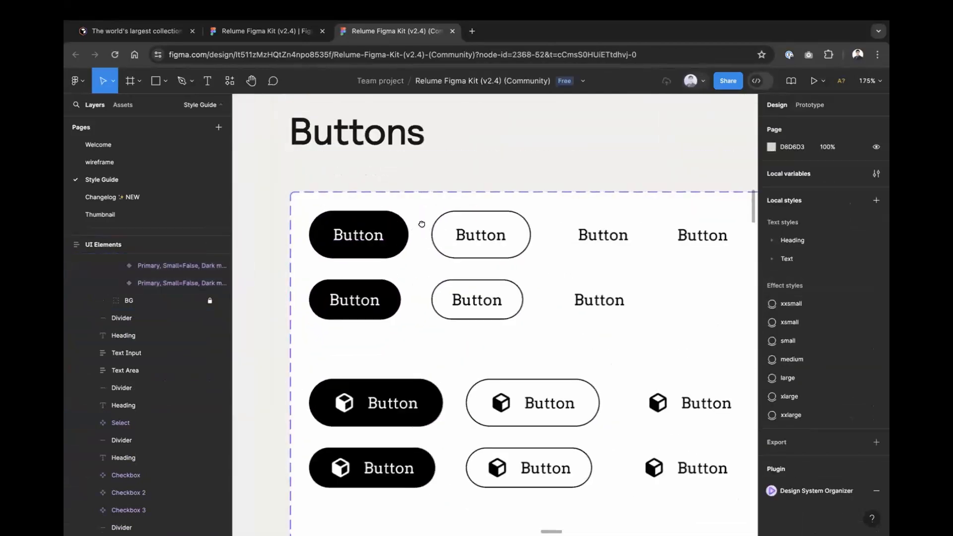
{"action": "scroll", "coordinate": [421, 225], "scroll_direction": "right", "scroll_amount": 2}
{"action": "left_click", "coordinate": [374, 240]}
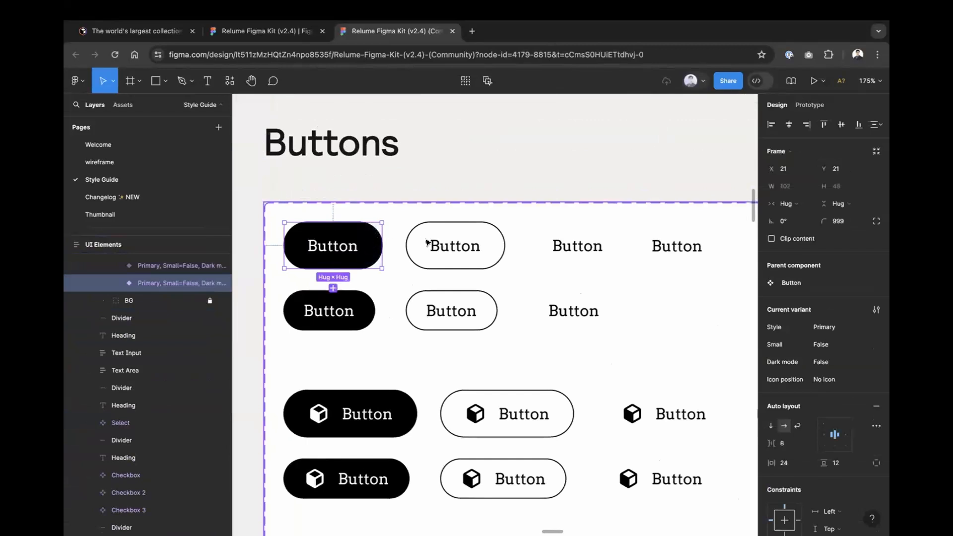
{"action": "scroll", "coordinate": [170, 339], "scroll_direction": "up", "scroll_amount": 3}
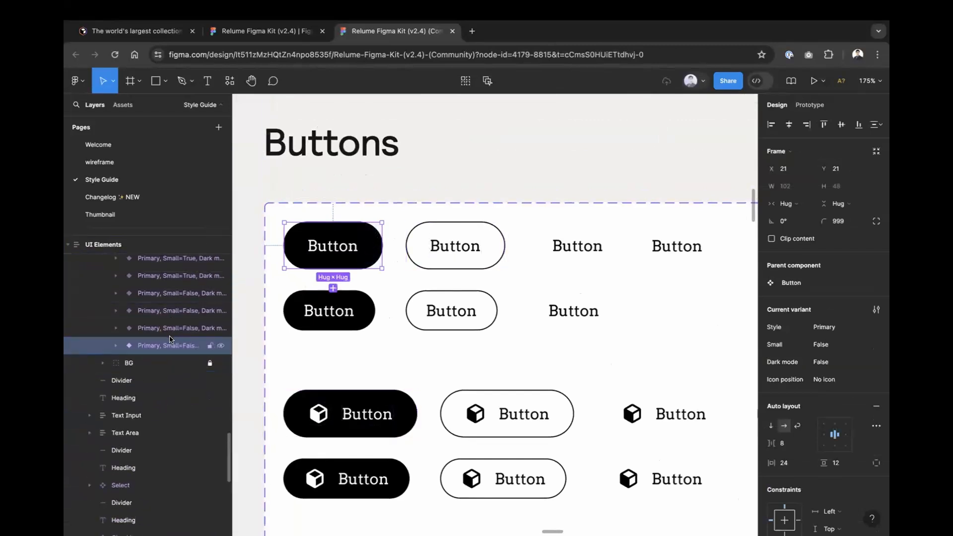
{"action": "left_click", "coordinate": [452, 250]}
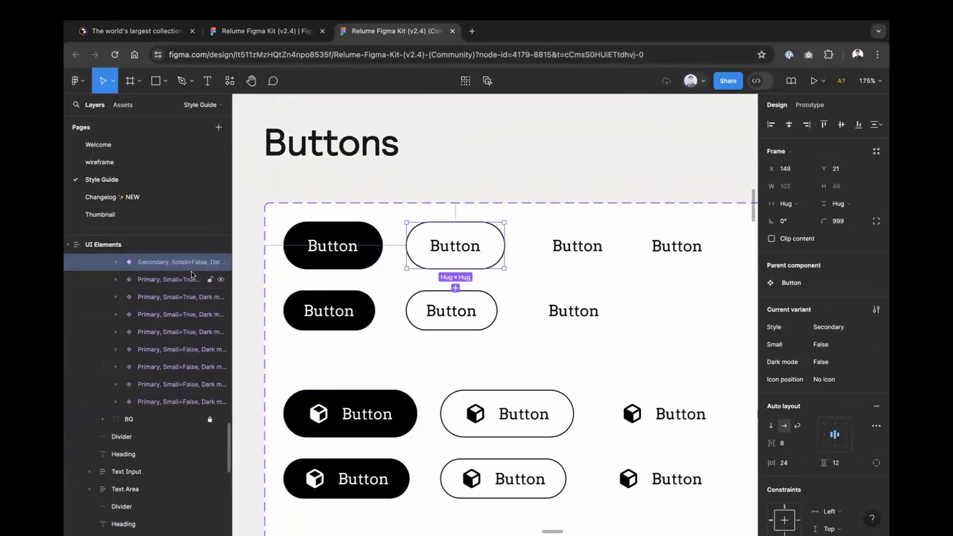
{"action": "left_click", "coordinate": [588, 250]}
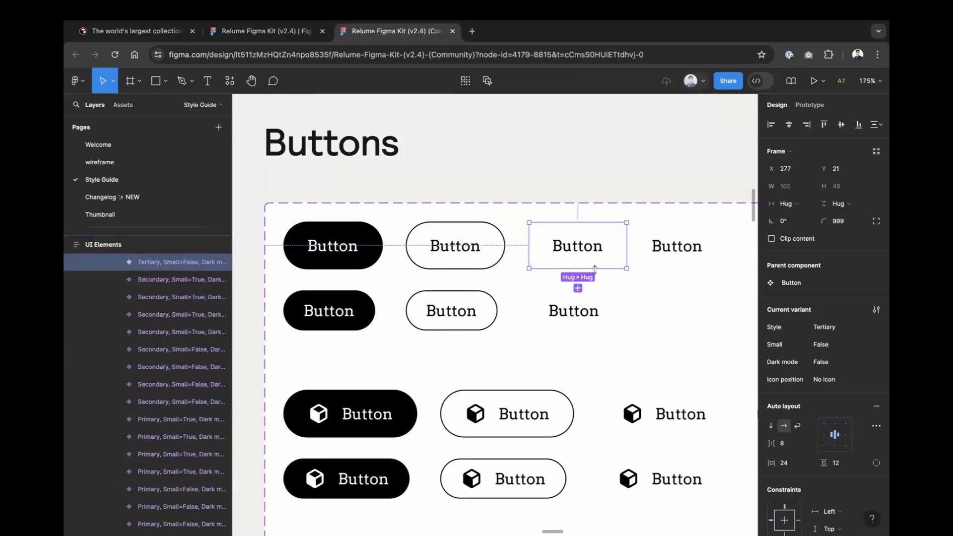
Step: Fill the two light-mode primary buttons without icons with Color Brand/secondary 4 and remove their stroke
{"action": "scroll", "coordinate": [608, 270], "scroll_direction": "down", "scroll_amount": 5}
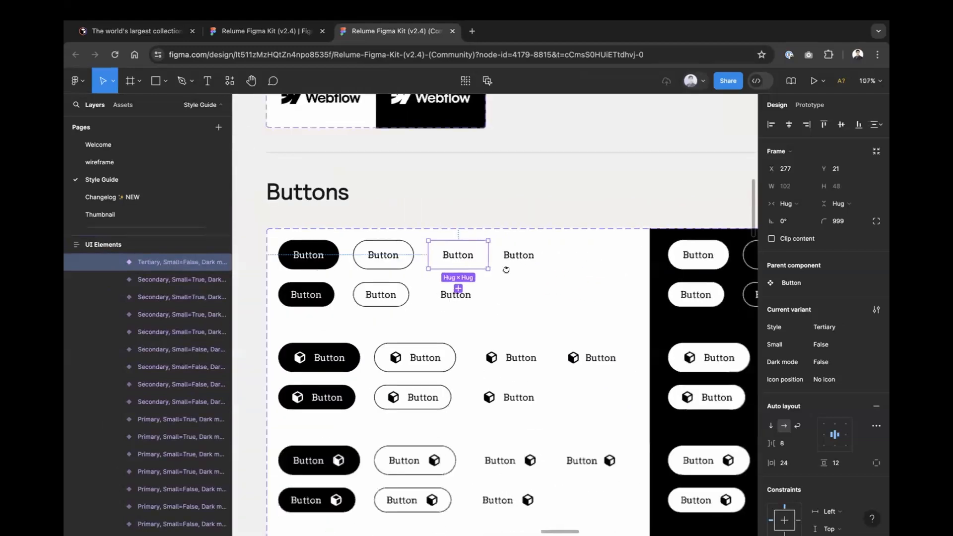
{"action": "scroll", "coordinate": [506, 269], "scroll_direction": "left", "scroll_amount": 2}
{"action": "left_click", "coordinate": [345, 256]}
{"action": "left_click", "coordinate": [343, 296], "text": "shift"}
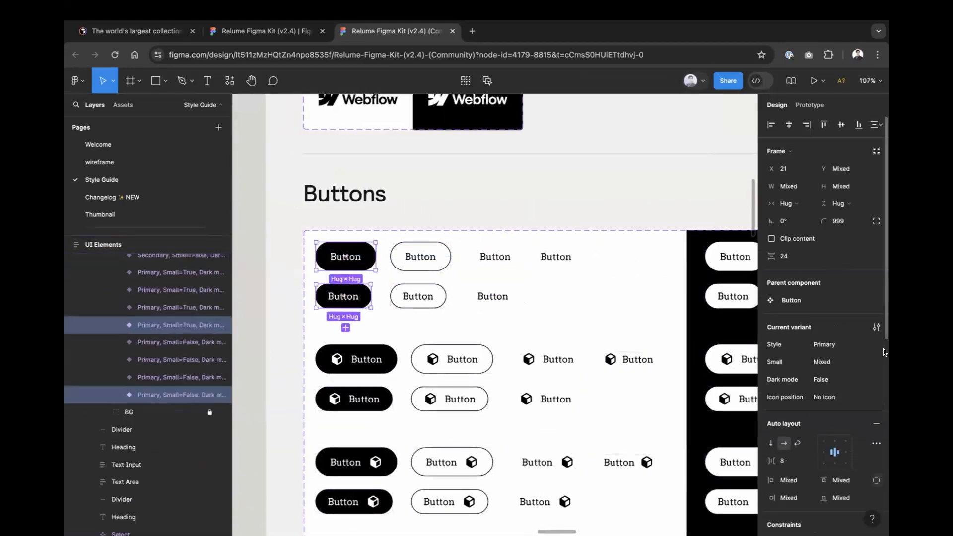
{"action": "scroll", "coordinate": [873, 377], "scroll_direction": "down", "scroll_amount": 5}
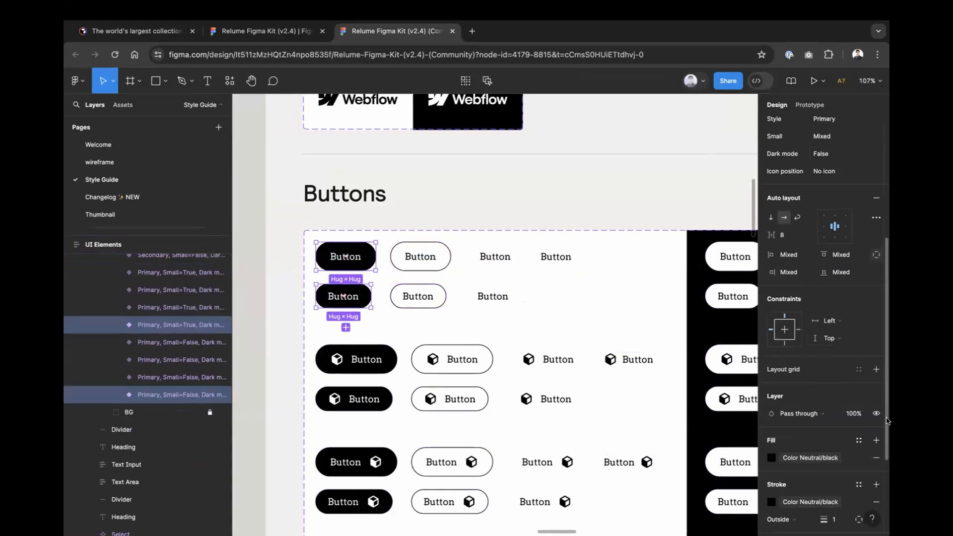
{"action": "left_click", "coordinate": [819, 457]}
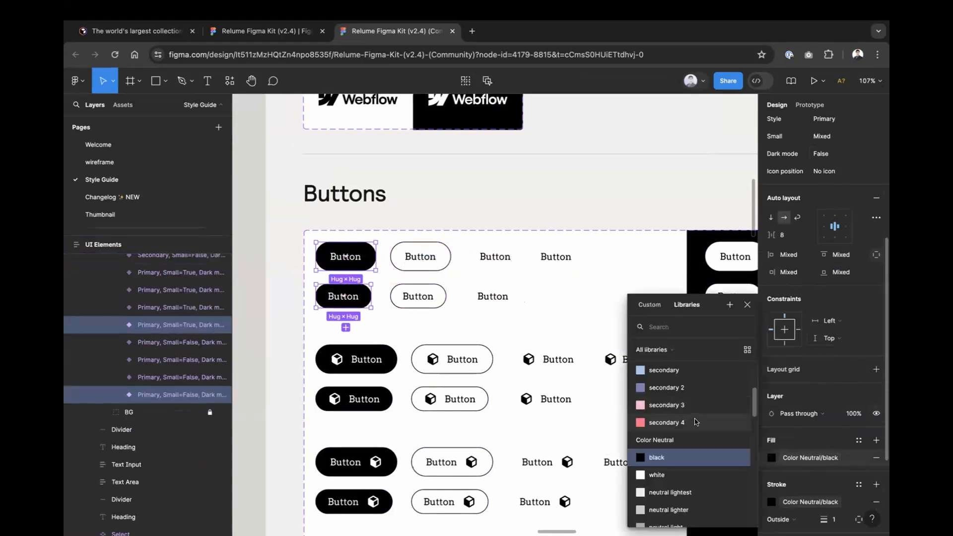
{"action": "scroll", "coordinate": [693, 420], "scroll_direction": "up", "scroll_amount": 3}
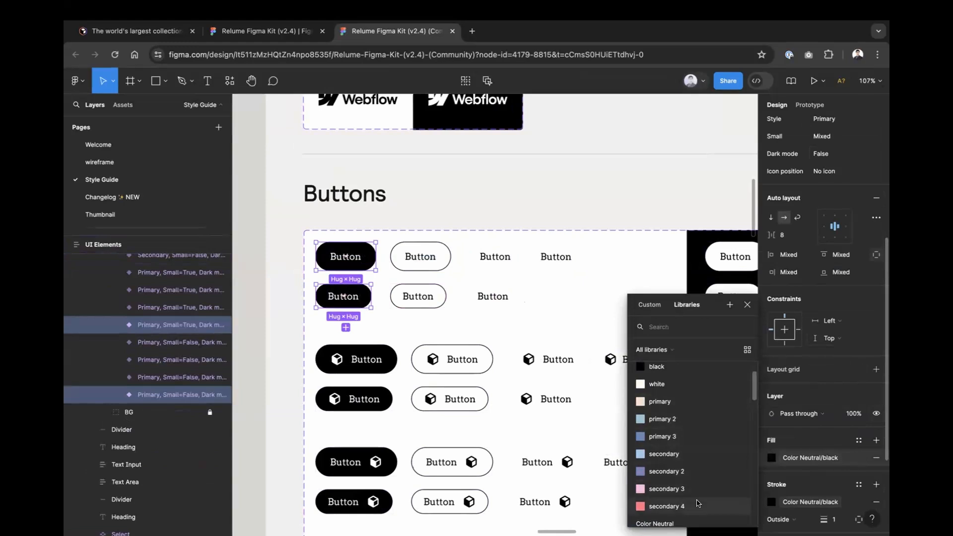
{"action": "left_click", "coordinate": [700, 505]}
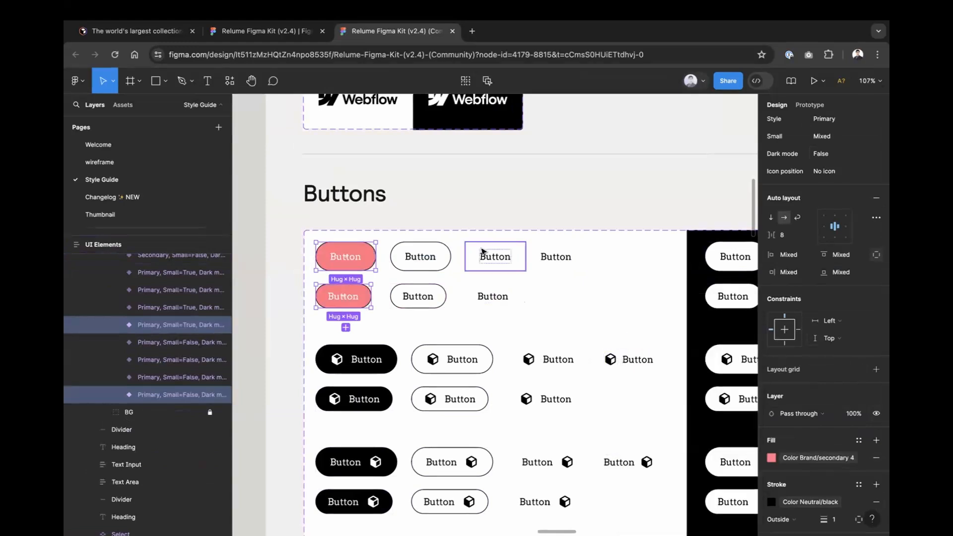
{"action": "scroll", "coordinate": [465, 265], "scroll_direction": "down", "scroll_amount": 2}
{"action": "scroll", "coordinate": [873, 466], "scroll_direction": "down", "scroll_amount": 1}
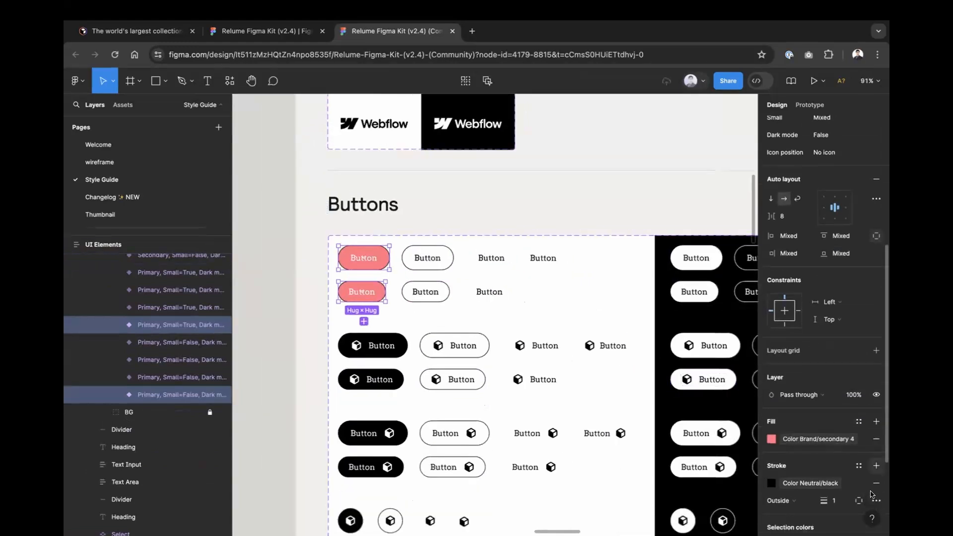
{"action": "left_click", "coordinate": [875, 484]}
Step: Give the two light-mode secondary buttons without icons a stroke of width 2 in Color Brand/secondary 4
{"action": "scroll", "coordinate": [542, 291], "scroll_direction": "right", "scroll_amount": 1}
{"action": "left_click", "coordinate": [431, 266]}
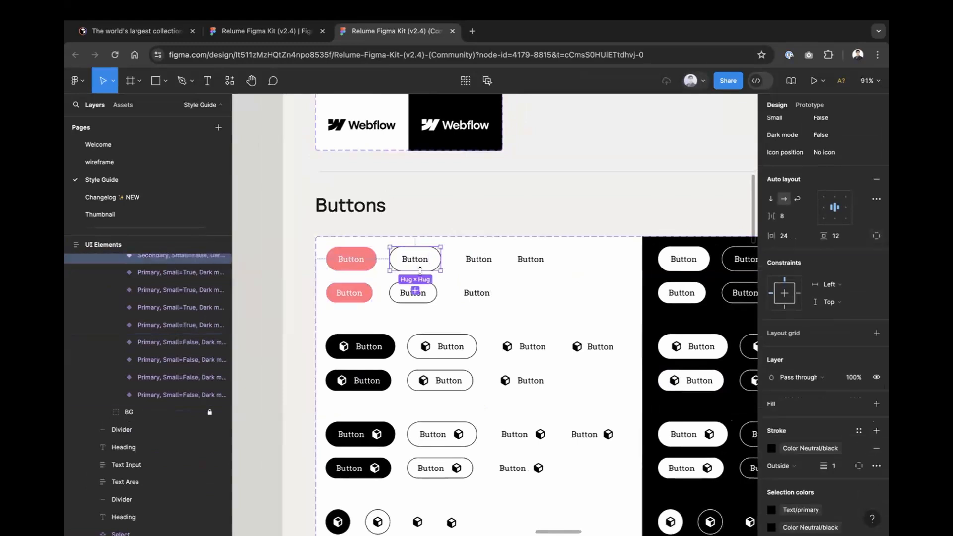
{"action": "left_click", "coordinate": [426, 294], "text": "shift"}
{"action": "scroll", "coordinate": [838, 422], "scroll_direction": "down", "scroll_amount": 3}
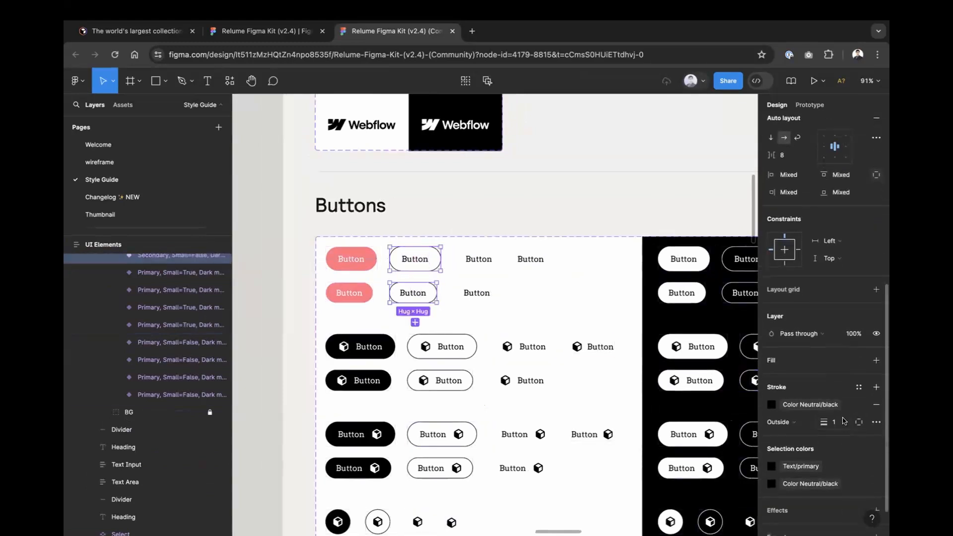
{"action": "left_click", "coordinate": [839, 423]}
{"action": "type", "text": "2"}
{"action": "key", "text": "Return"}
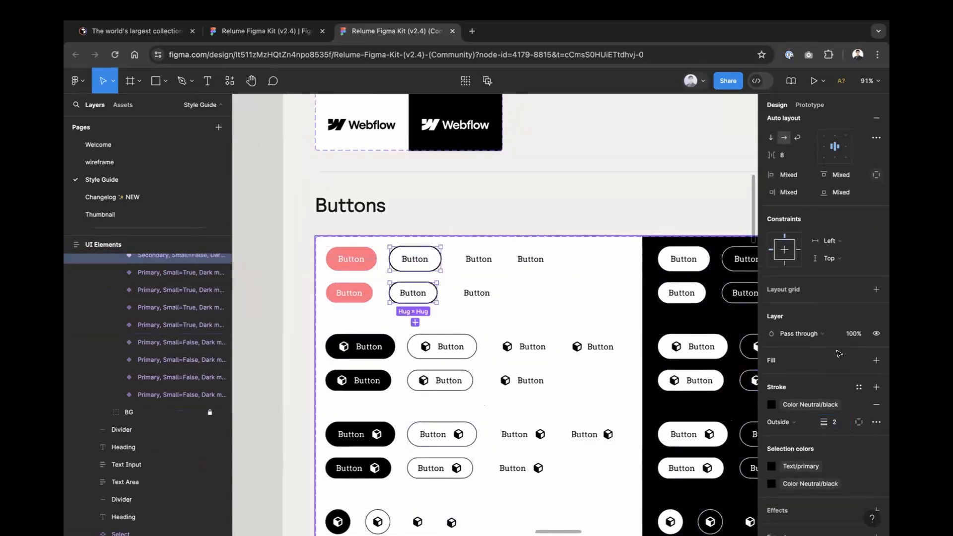
{"action": "left_click", "coordinate": [800, 409]}
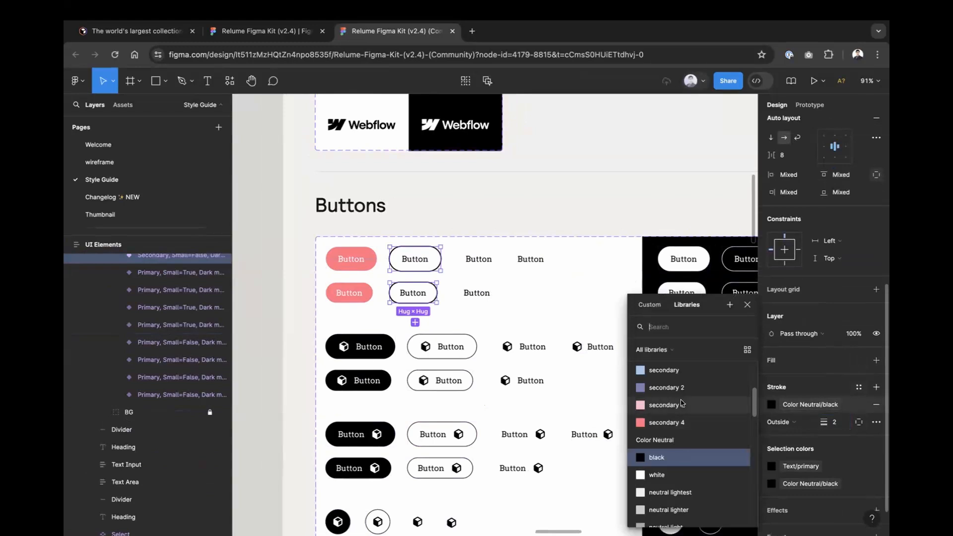
{"action": "left_click", "coordinate": [686, 406]}
{"action": "key", "text": "Escape"}
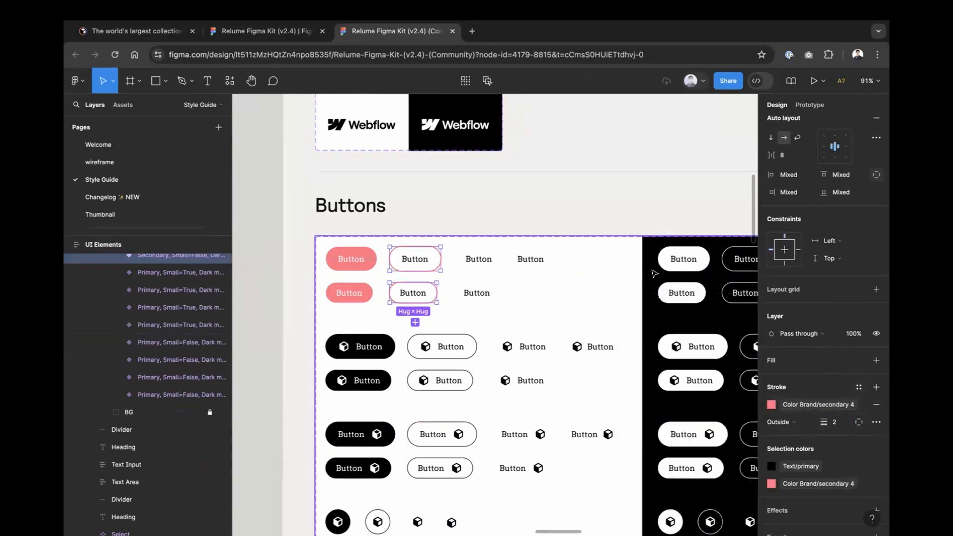
Step: Fill the two dark-mode primary buttons without icons with Color Brand/secondary 3 and remove their stroke
{"action": "left_click", "coordinate": [605, 242]}
{"action": "scroll", "coordinate": [605, 242], "scroll_direction": "down", "scroll_amount": 1}
{"action": "left_click_drag", "start_coordinate": [593, 227], "coordinate": [464, 227]}
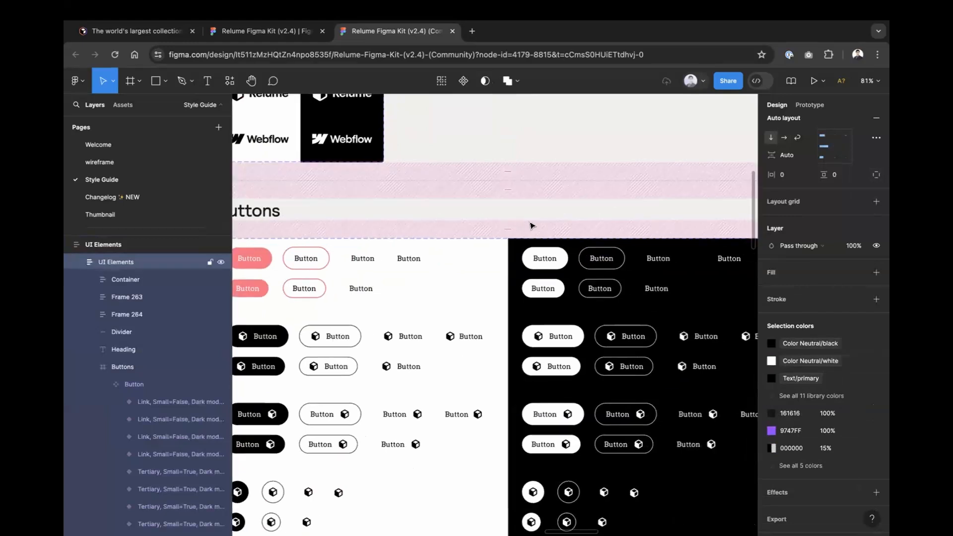
{"action": "left_click_drag", "start_coordinate": [540, 220], "coordinate": [408, 219]}
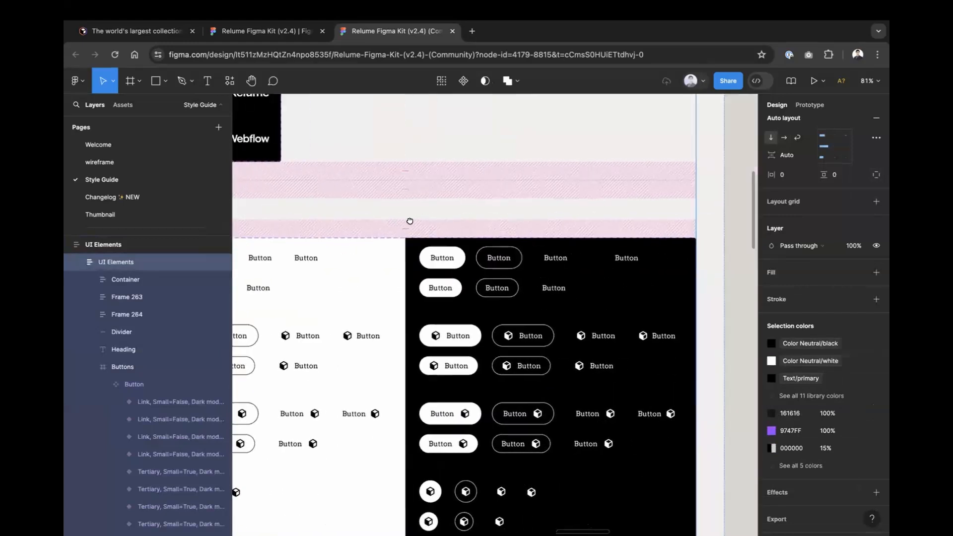
{"action": "left_click", "coordinate": [461, 256]}
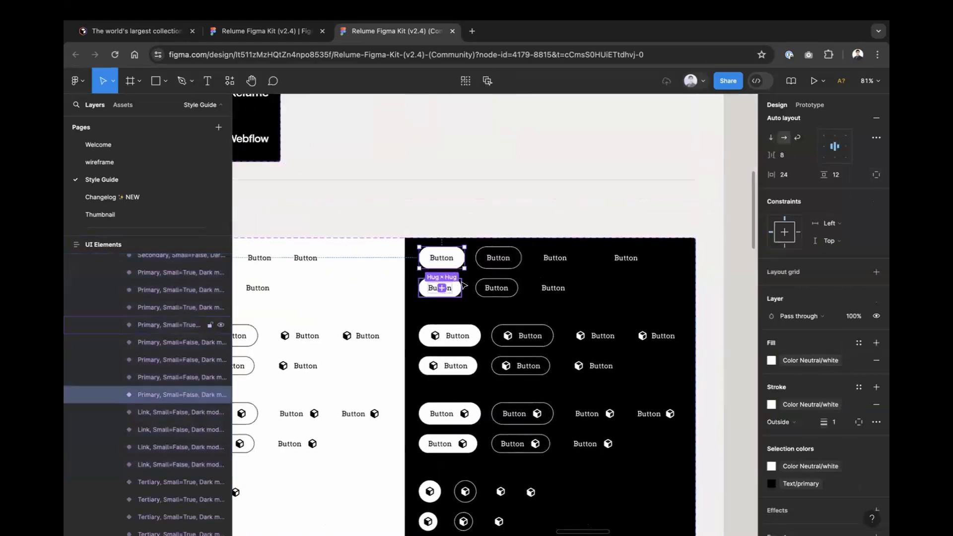
{"action": "left_click", "coordinate": [459, 290], "text": "shift"}
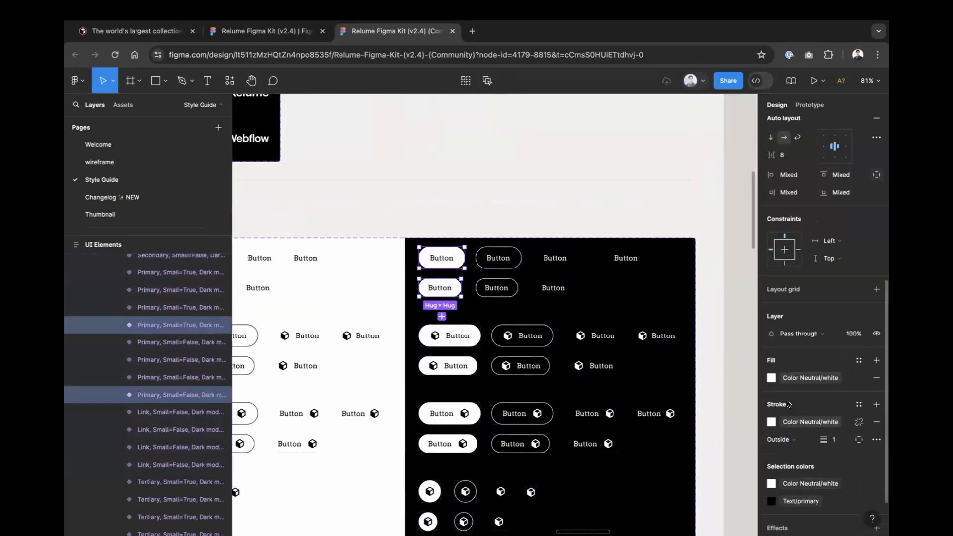
{"action": "left_click", "coordinate": [810, 378]}
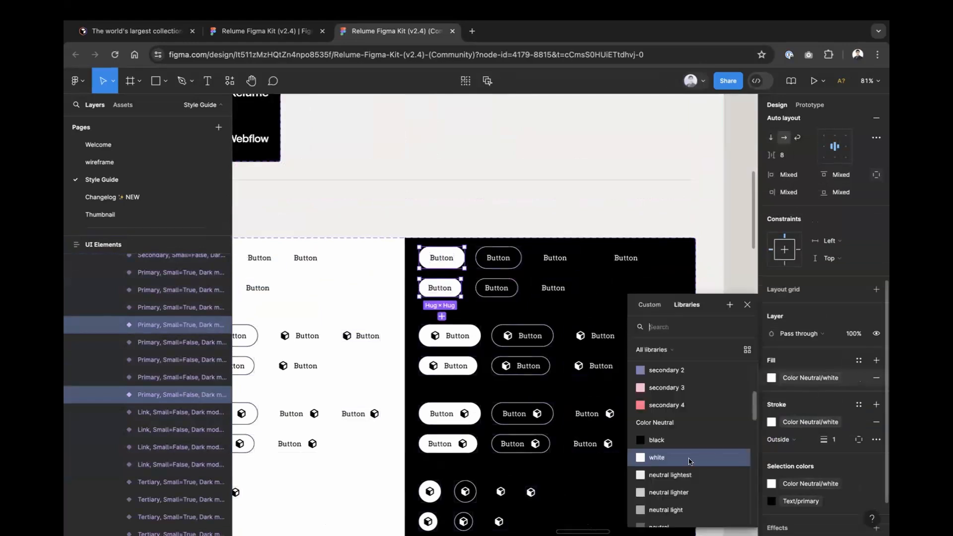
{"action": "left_click", "coordinate": [694, 390]}
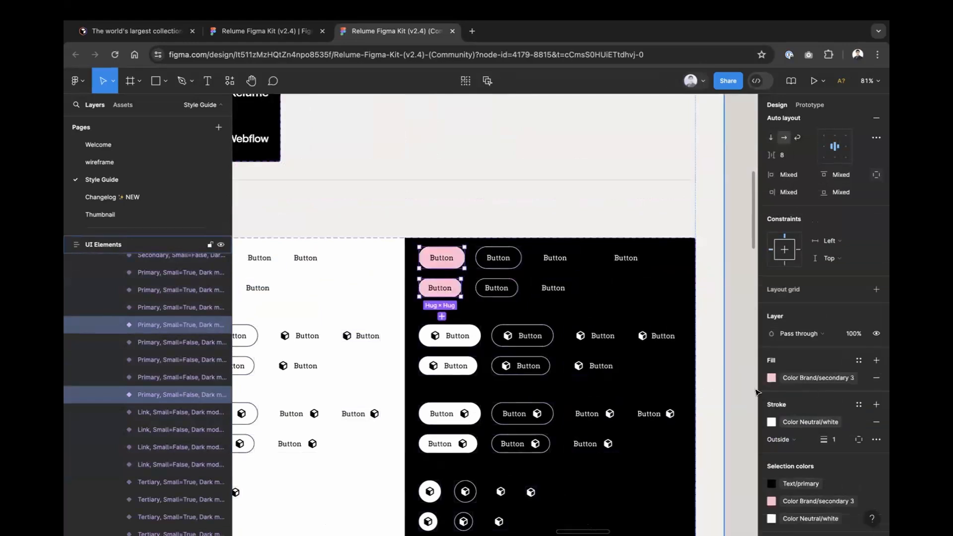
{"action": "left_click", "coordinate": [876, 421]}
Step: Set the stroke of the two dark-mode secondary buttons without icons to Color Brand/secondary 3
{"action": "left_click", "coordinate": [492, 263]}
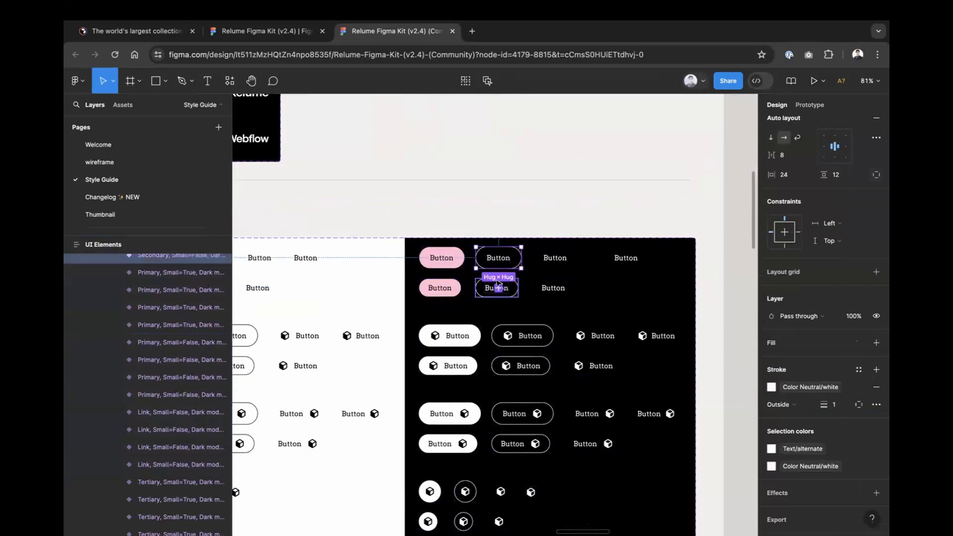
{"action": "scroll", "coordinate": [498, 288], "scroll_direction": "down", "scroll_amount": 5}
{"action": "scroll", "coordinate": [483, 287], "scroll_direction": "up", "scroll_amount": 5}
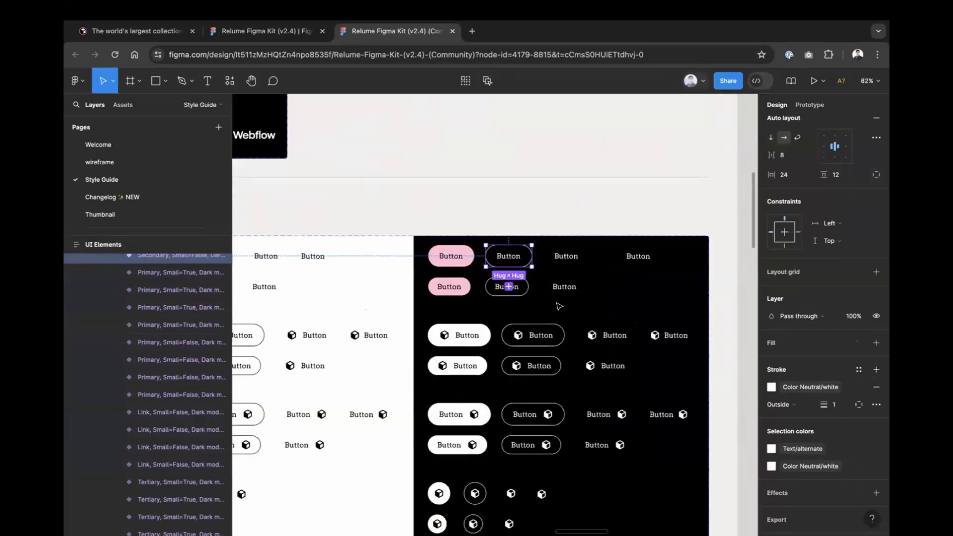
{"action": "left_click", "coordinate": [509, 287], "text": "shift"}
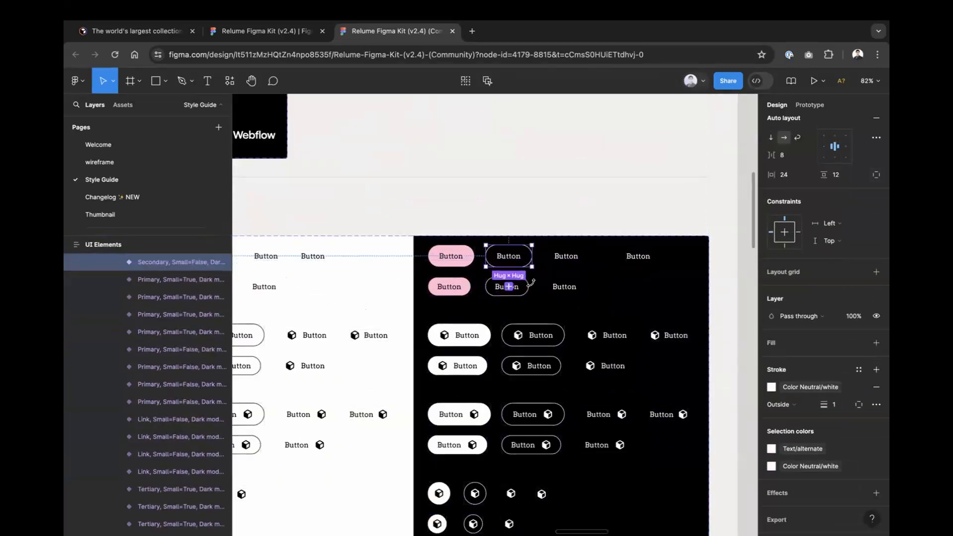
{"action": "scroll", "coordinate": [805, 383], "scroll_direction": "down", "scroll_amount": 1}
{"action": "left_click", "coordinate": [805, 383]}
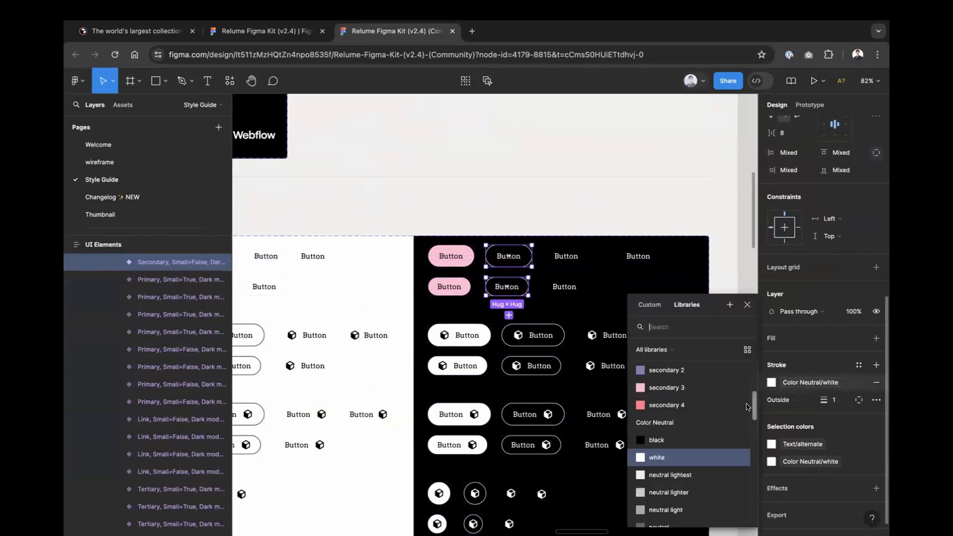
{"action": "left_click", "coordinate": [676, 391]}
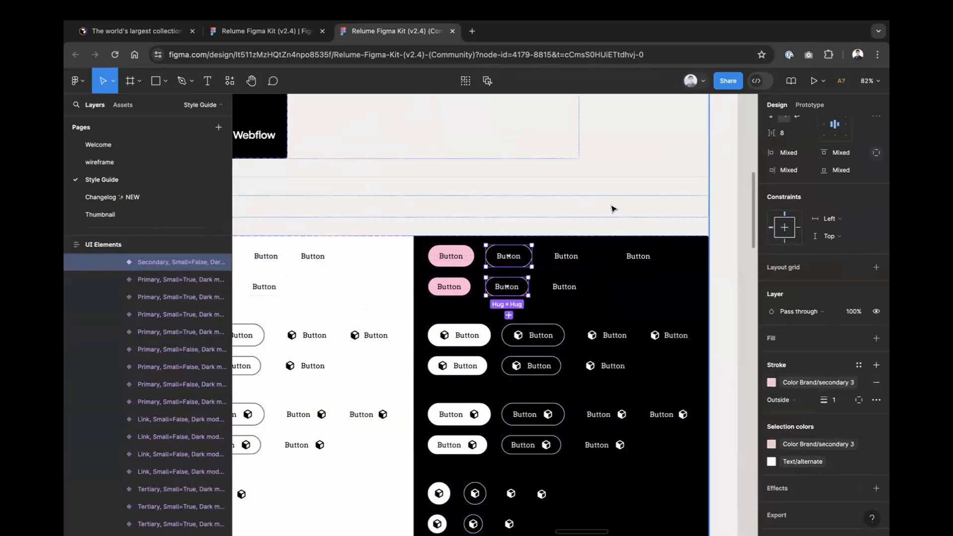
{"action": "left_click", "coordinate": [613, 207]}
Step: Switch to the wireframe page and check the recolored buttons across the desktop and mobile layouts
{"action": "scroll", "coordinate": [521, 226], "scroll_direction": "down", "scroll_amount": 5}
{"action": "left_click_drag", "start_coordinate": [358, 219], "coordinate": [378, 257]}
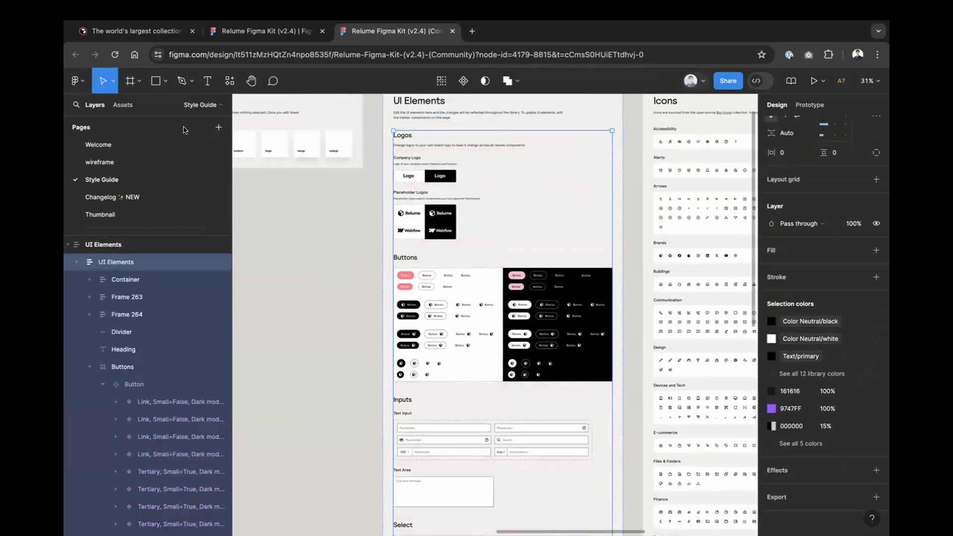
{"action": "left_click", "coordinate": [163, 162]}
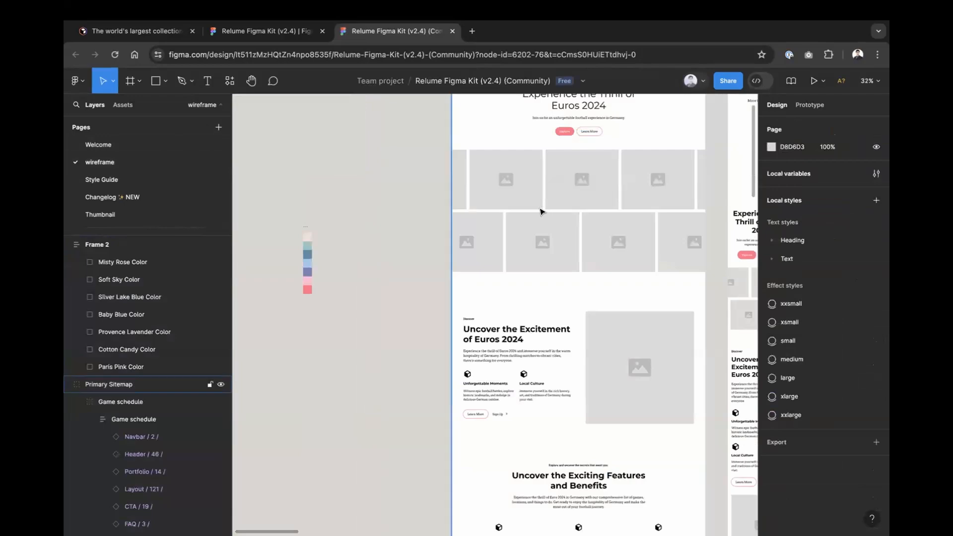
{"action": "scroll", "coordinate": [542, 213], "scroll_direction": "down", "scroll_amount": 3}
{"action": "scroll", "coordinate": [443, 229], "scroll_direction": "up", "scroll_amount": 2}
{"action": "scroll", "coordinate": [443, 228], "scroll_direction": "up", "scroll_amount": 2}
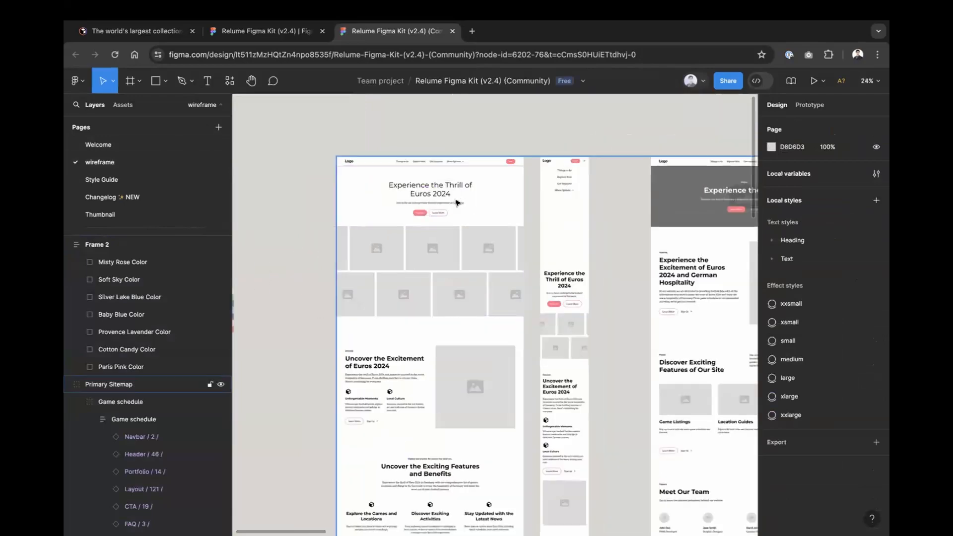
{"action": "scroll", "coordinate": [476, 203], "scroll_direction": "down", "scroll_amount": 5}
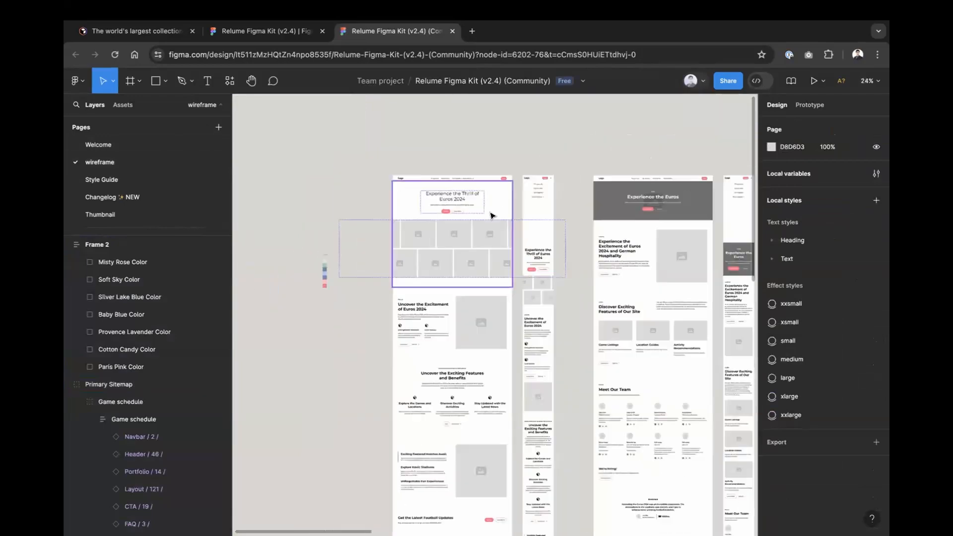
{"action": "scroll", "coordinate": [479, 202], "scroll_direction": "up", "scroll_amount": 3}
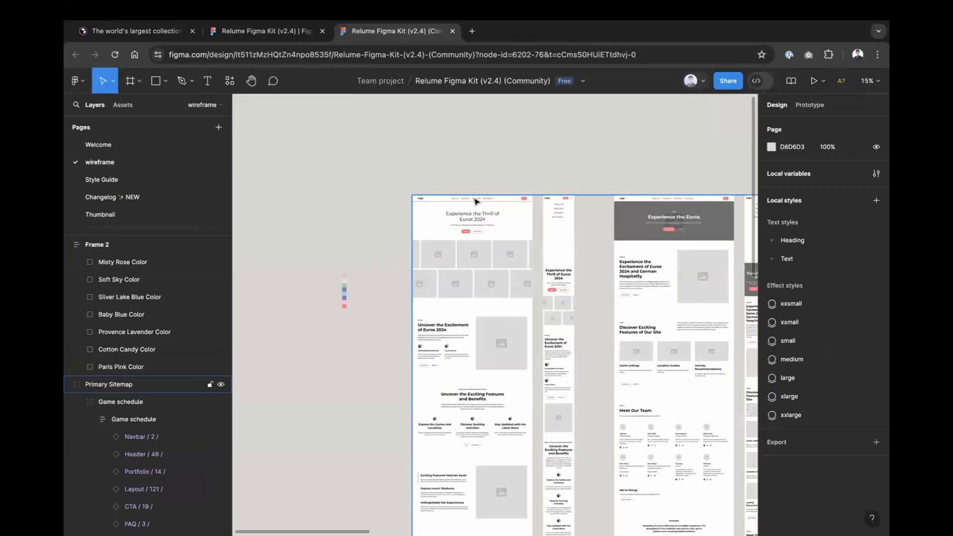
{"action": "scroll", "coordinate": [516, 243], "scroll_direction": "up", "scroll_amount": 2}
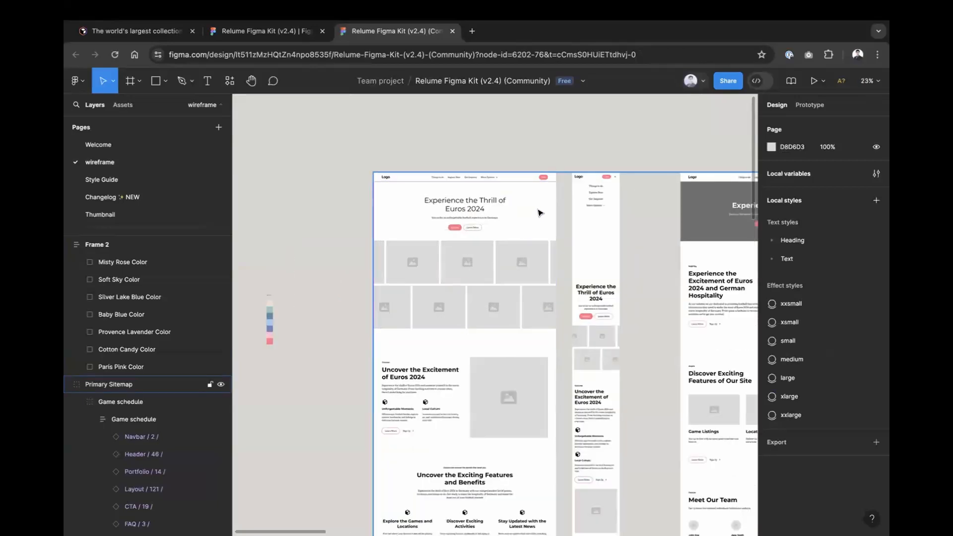
{"action": "scroll", "coordinate": [537, 155], "scroll_direction": "down", "scroll_amount": 1}
{"action": "scroll", "coordinate": [538, 155], "scroll_direction": "left", "scroll_amount": 1}
Step: Inspect the desktop Home page's sections one by one, from the header down to the contact section and back
{"action": "left_click", "coordinate": [553, 174]}
{"action": "scroll", "coordinate": [457, 182], "scroll_direction": "up", "scroll_amount": 3}
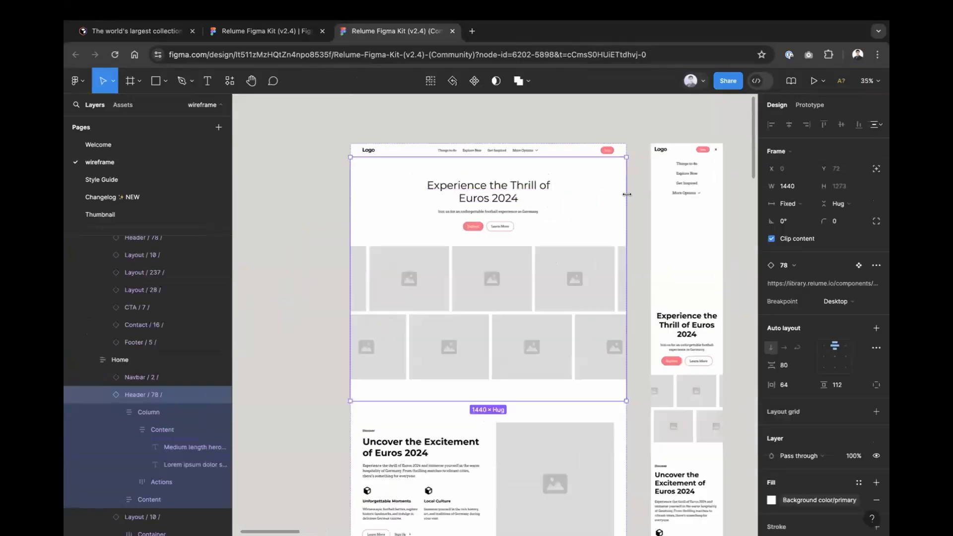
{"action": "scroll", "coordinate": [607, 207], "scroll_direction": "right", "scroll_amount": 1}
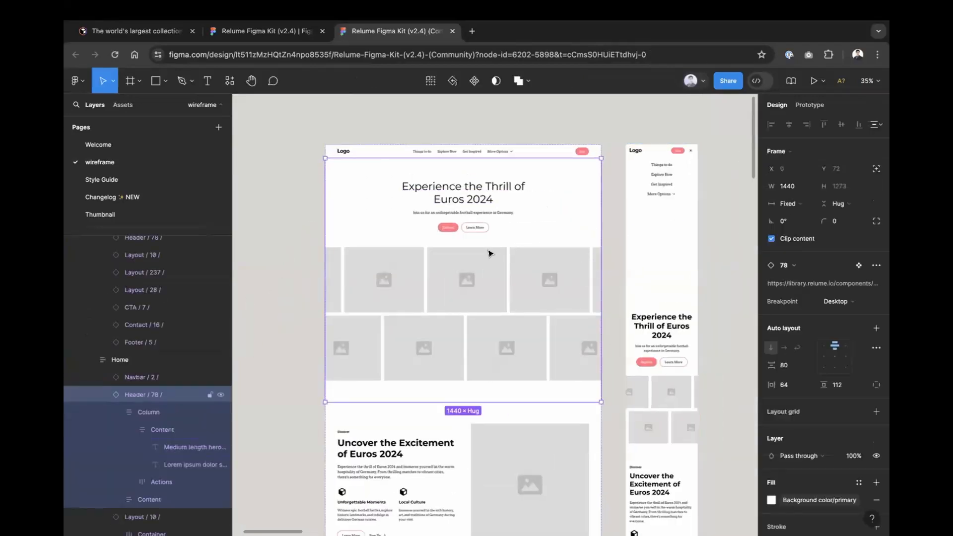
{"action": "scroll", "coordinate": [546, 268], "scroll_direction": "down", "scroll_amount": 3}
{"action": "left_click", "coordinate": [547, 273]}
{"action": "scroll", "coordinate": [548, 248], "scroll_direction": "down", "scroll_amount": 3}
{"action": "left_click", "coordinate": [564, 261]}
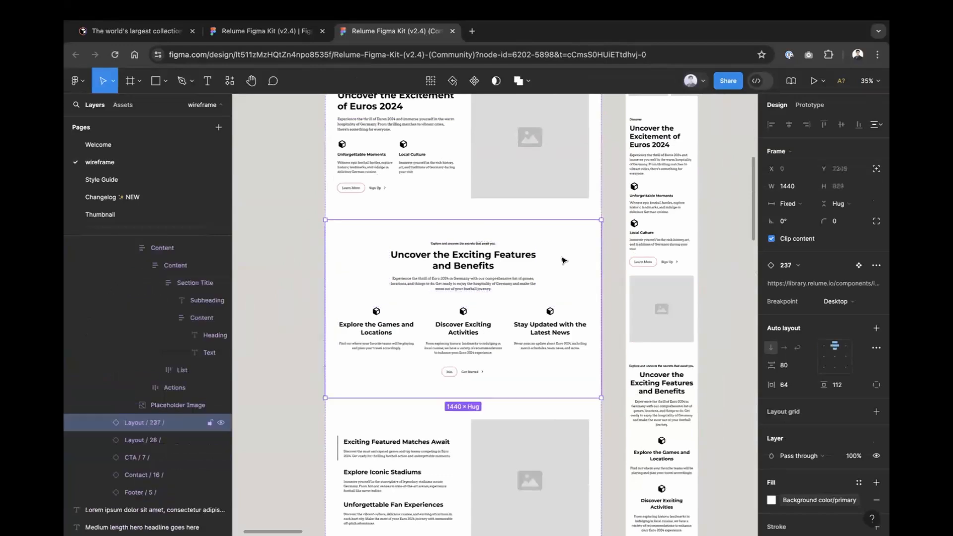
{"action": "scroll", "coordinate": [571, 283], "scroll_direction": "down", "scroll_amount": 3}
{"action": "left_click", "coordinate": [574, 304]}
{"action": "scroll", "coordinate": [566, 264], "scroll_direction": "down", "scroll_amount": 3}
{"action": "left_click", "coordinate": [566, 264]}
{"action": "scroll", "coordinate": [565, 268], "scroll_direction": "down", "scroll_amount": 3}
{"action": "left_click", "coordinate": [578, 292]}
{"action": "scroll", "coordinate": [571, 278], "scroll_direction": "down", "scroll_amount": 3}
{"action": "scroll", "coordinate": [566, 277], "scroll_direction": "up", "scroll_amount": 15}
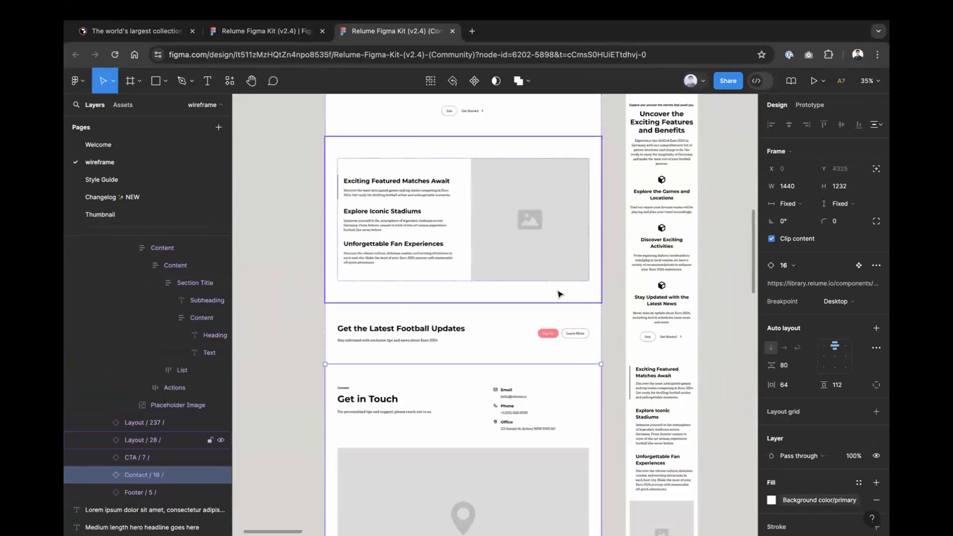
{"action": "scroll", "coordinate": [556, 278], "scroll_direction": "down", "scroll_amount": 2}
{"action": "left_click", "coordinate": [553, 248]}
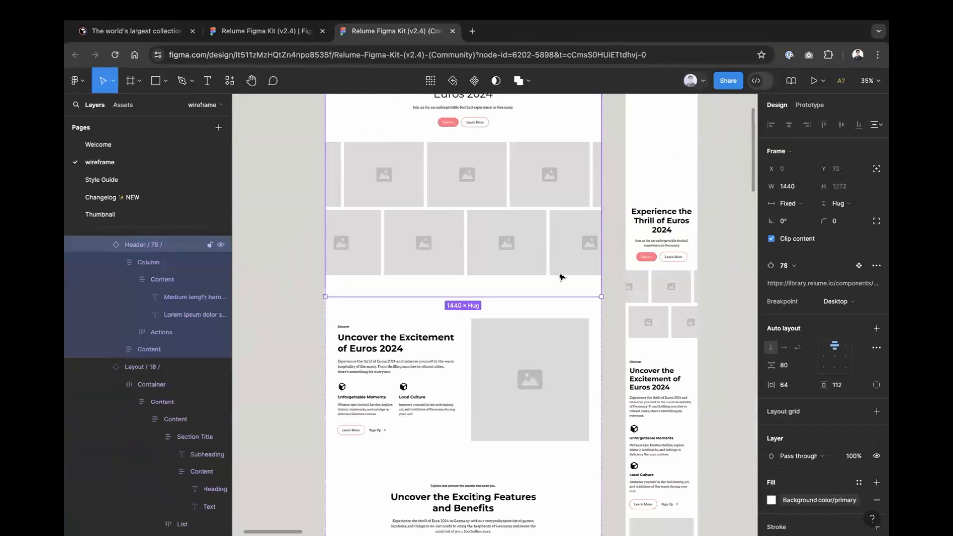
{"action": "scroll", "coordinate": [560, 277], "scroll_direction": "down", "scroll_amount": 5}
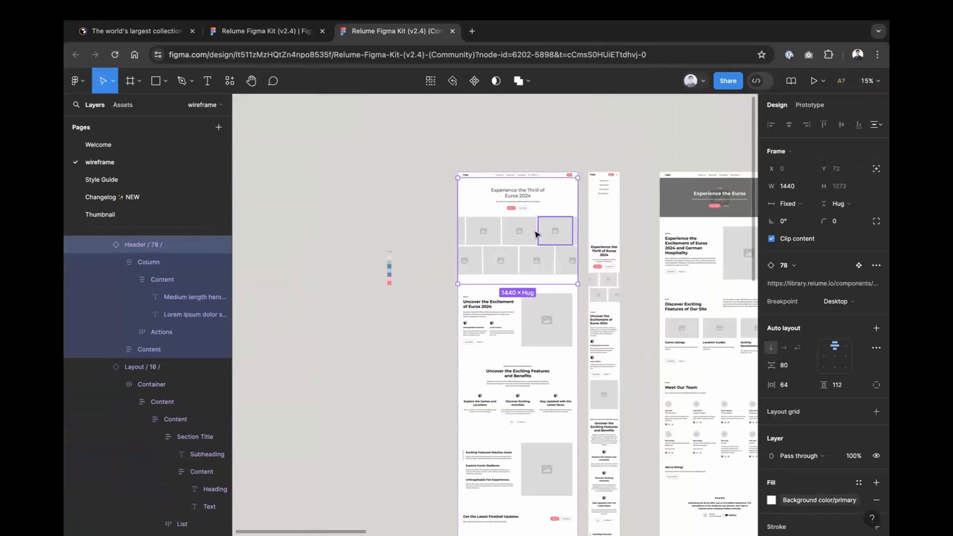
Step: Go to the main component of the Home page's Layout / 10 section and examine its desktop and mobile variants
{"action": "left_click", "coordinate": [542, 329]}
{"action": "scroll", "coordinate": [521, 333], "scroll_direction": "up", "scroll_amount": 2}
{"action": "scroll", "coordinate": [521, 332], "scroll_direction": "up", "scroll_amount": 5}
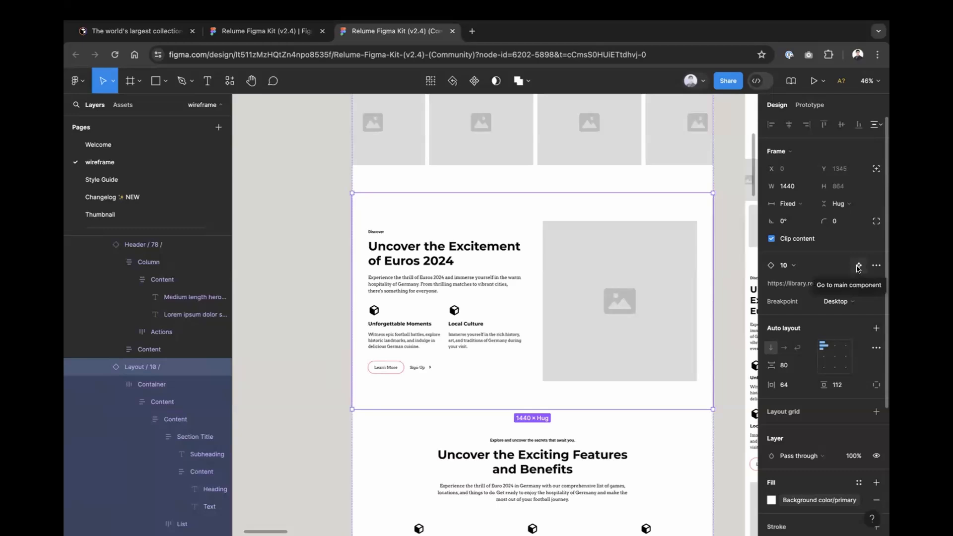
{"action": "left_click", "coordinate": [858, 265]}
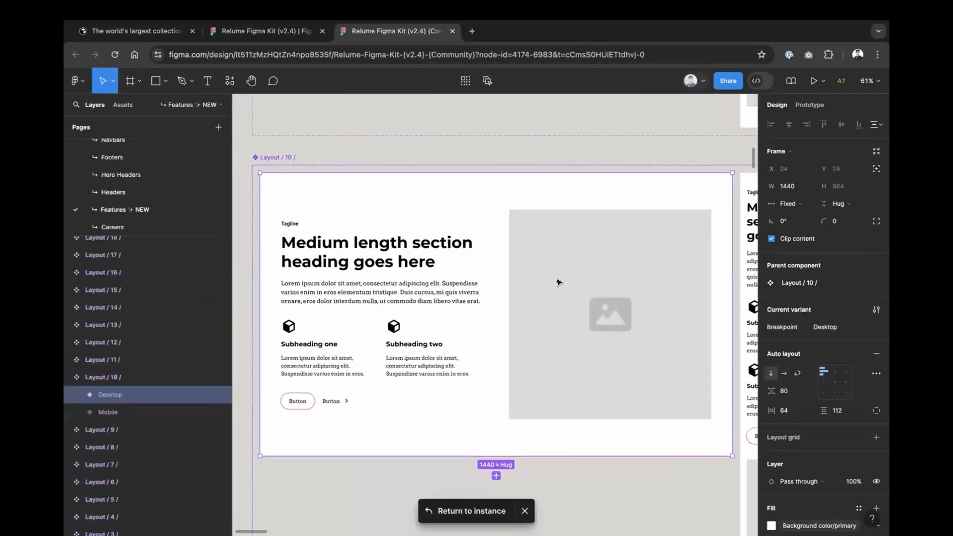
{"action": "scroll", "coordinate": [557, 280], "scroll_direction": "down", "scroll_amount": 5}
{"action": "left_click_drag", "start_coordinate": [566, 296], "coordinate": [506, 232]}
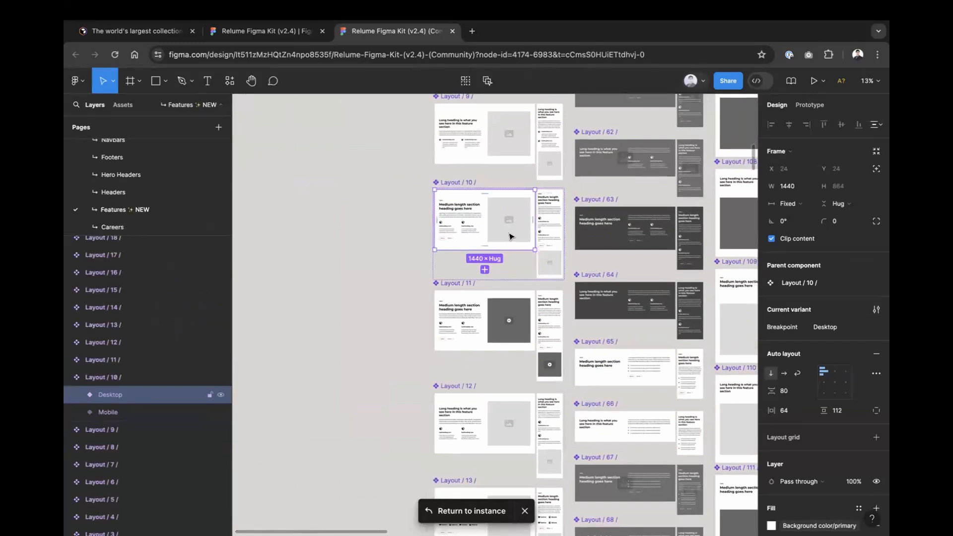
{"action": "scroll", "coordinate": [510, 242], "scroll_direction": "up", "scroll_amount": 5}
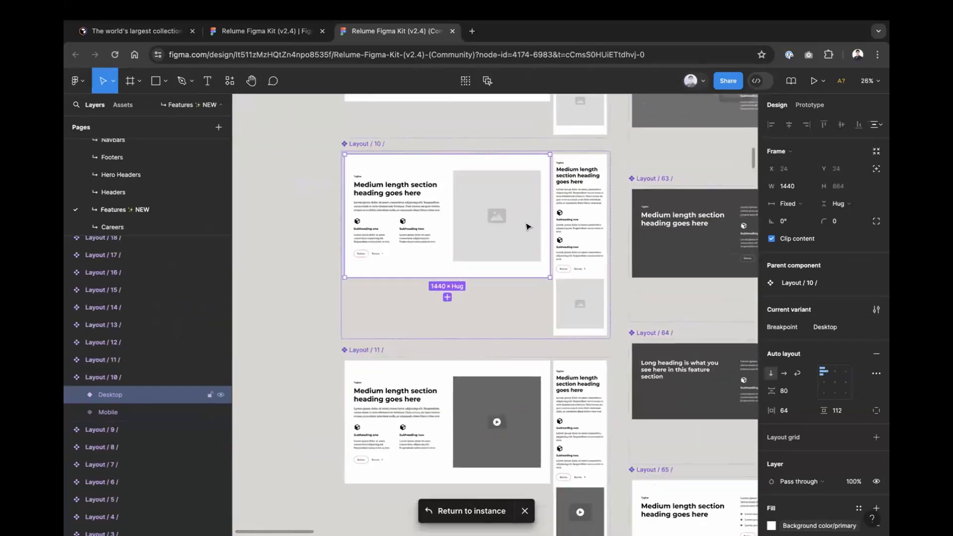
Step: Examine the Features page layouts for a replacement section with a full-width background and select the desktop variant of Layout 37
{"action": "scroll", "coordinate": [506, 241], "scroll_direction": "right", "scroll_amount": 2}
{"action": "scroll", "coordinate": [506, 242], "scroll_direction": "up", "scroll_amount": 1}
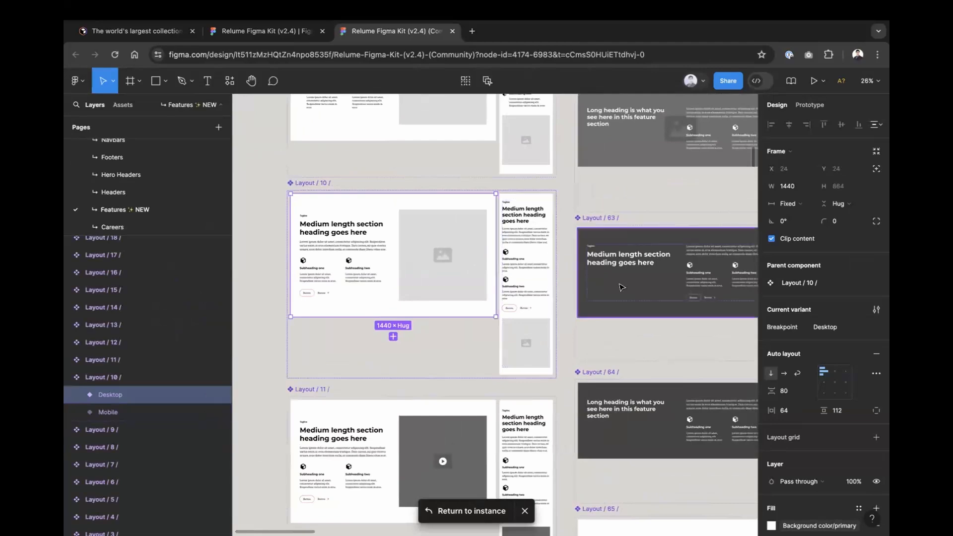
{"action": "scroll", "coordinate": [517, 270], "scroll_direction": "right", "scroll_amount": 3}
{"action": "scroll", "coordinate": [609, 280], "scroll_direction": "down", "scroll_amount": 8}
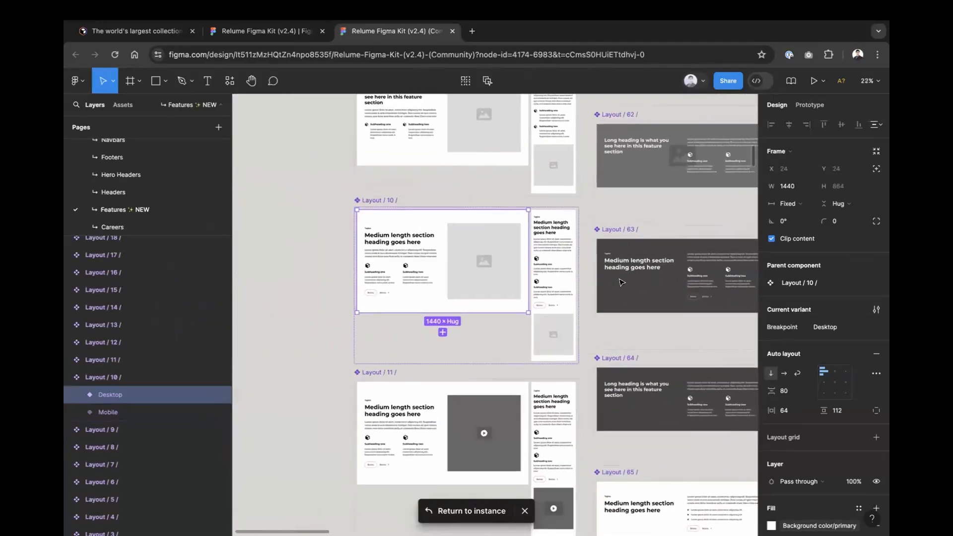
{"action": "scroll", "coordinate": [610, 280], "scroll_direction": "down", "scroll_amount": 10}
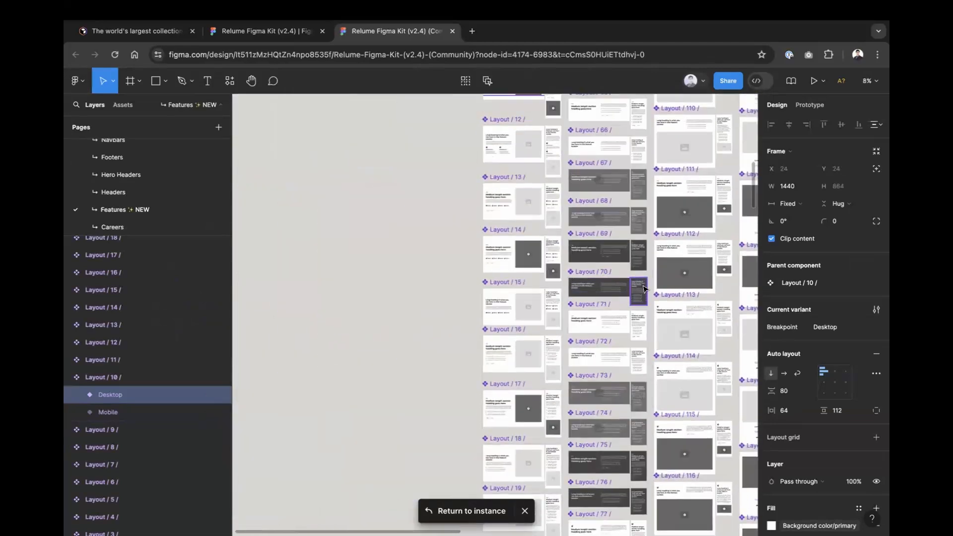
{"action": "scroll", "coordinate": [633, 256], "scroll_direction": "down", "scroll_amount": 10}
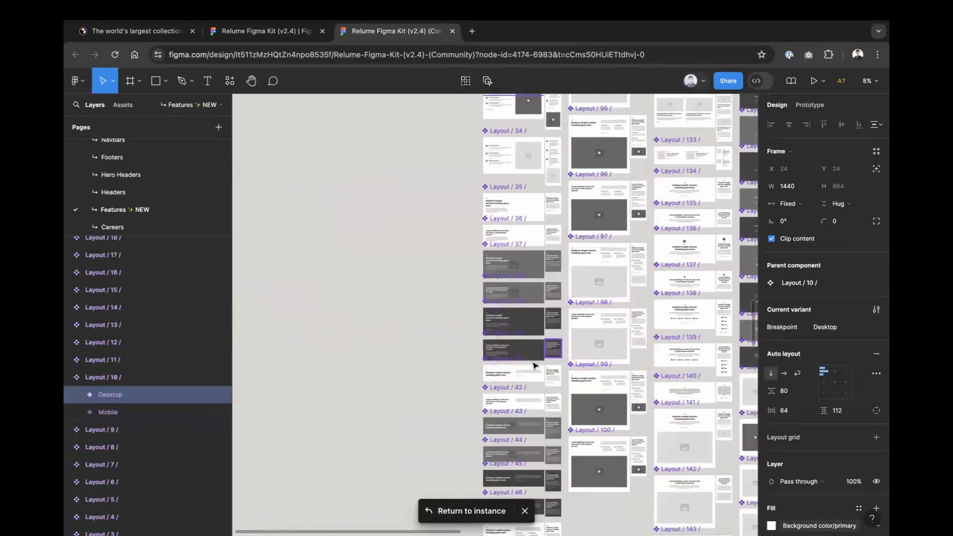
{"action": "scroll", "coordinate": [527, 277], "scroll_direction": "up", "scroll_amount": 3}
{"action": "scroll", "coordinate": [527, 277], "scroll_direction": "up", "scroll_amount": 3}
{"action": "scroll", "coordinate": [543, 361], "scroll_direction": "up", "scroll_amount": 2}
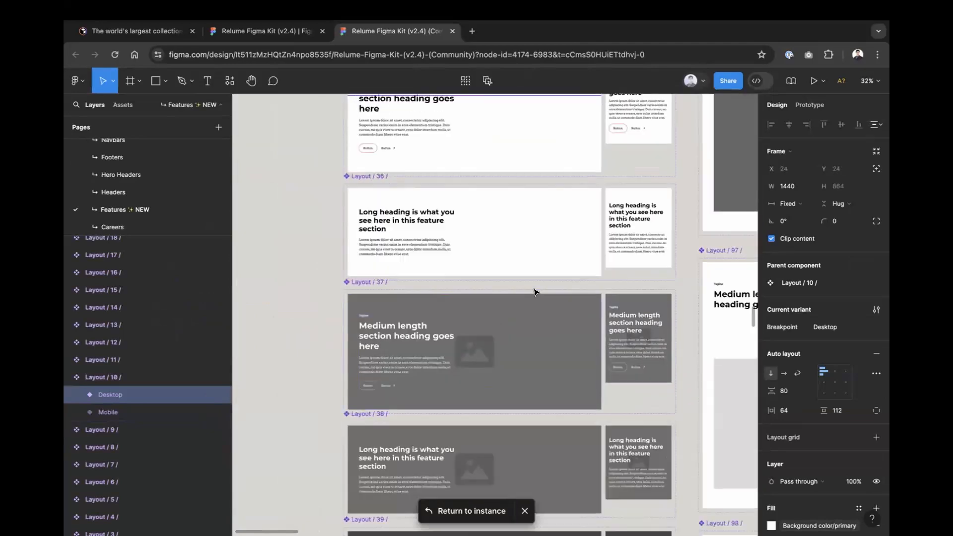
{"action": "left_click", "coordinate": [577, 350]}
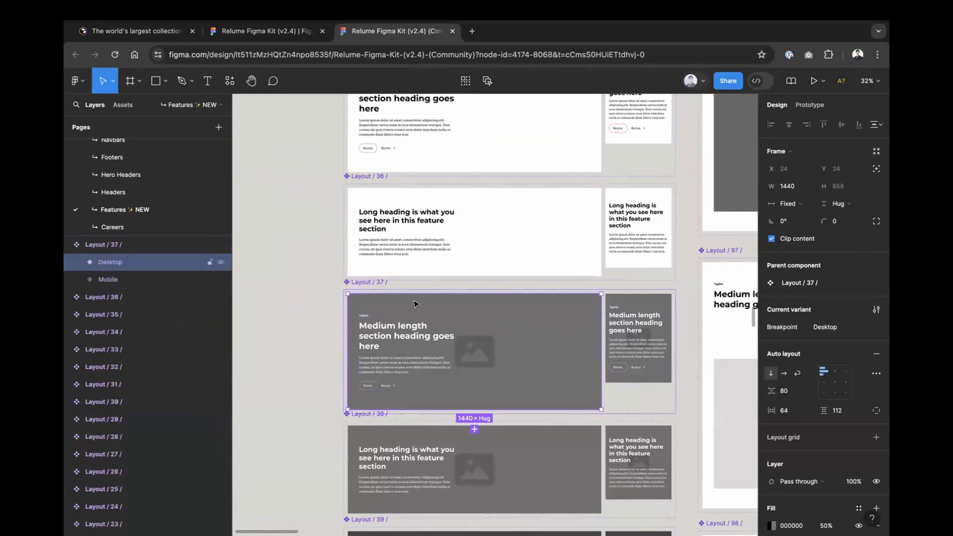
Step: On the wireframe page, swap the "Uncover the Excitement of Euros 2024" section's Layout 10 instance for Layout 37
{"action": "scroll", "coordinate": [139, 166], "scroll_direction": "up", "scroll_amount": 5}
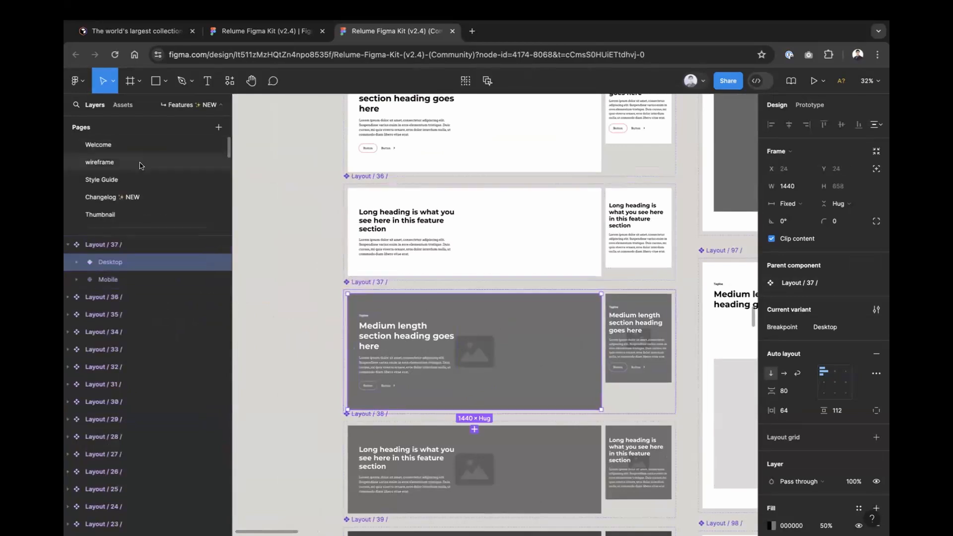
{"action": "left_click", "coordinate": [140, 165]}
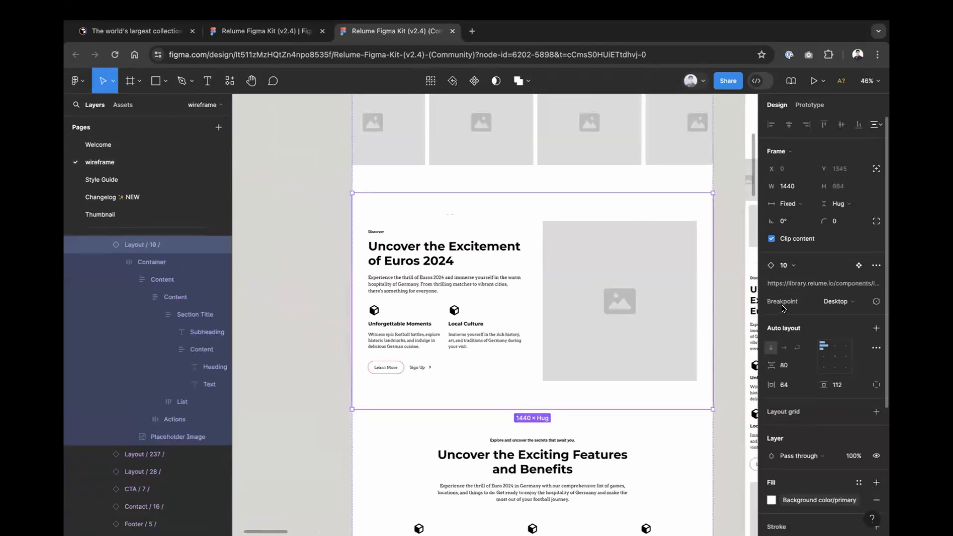
{"action": "left_click", "coordinate": [792, 268]}
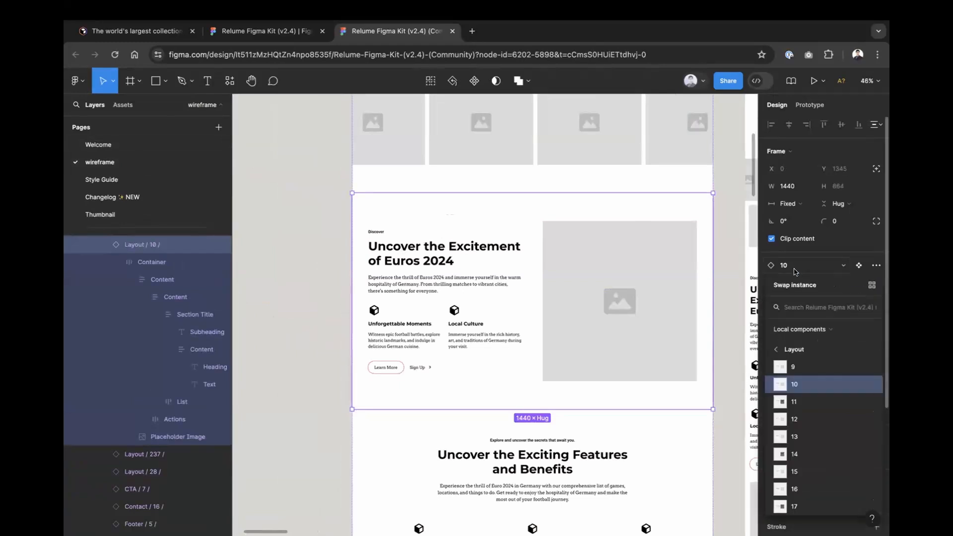
{"action": "type", "text": "37"}
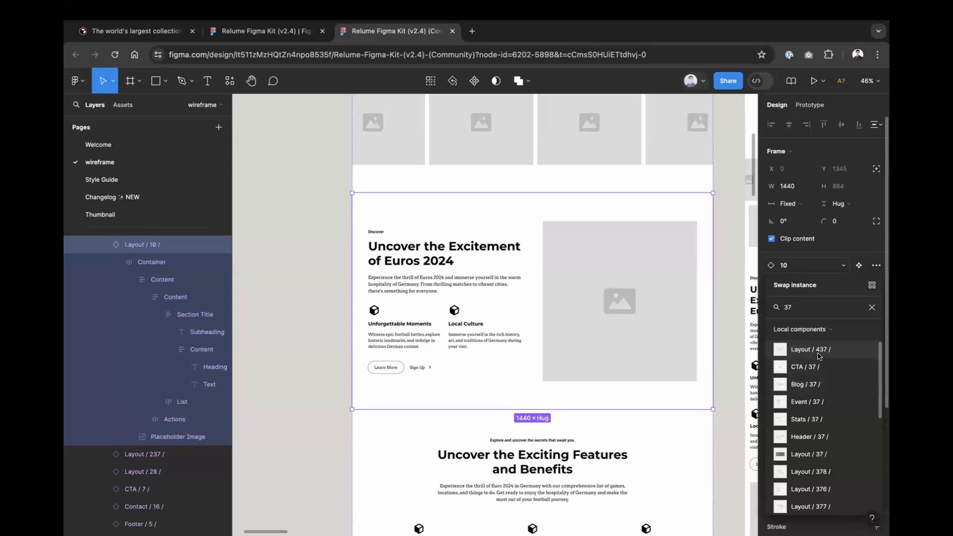
{"action": "left_click", "coordinate": [813, 455]}
{"action": "scroll", "coordinate": [426, 253], "scroll_direction": "up", "scroll_amount": 5}
{"action": "scroll", "coordinate": [425, 253], "scroll_direction": "up", "scroll_amount": 2}
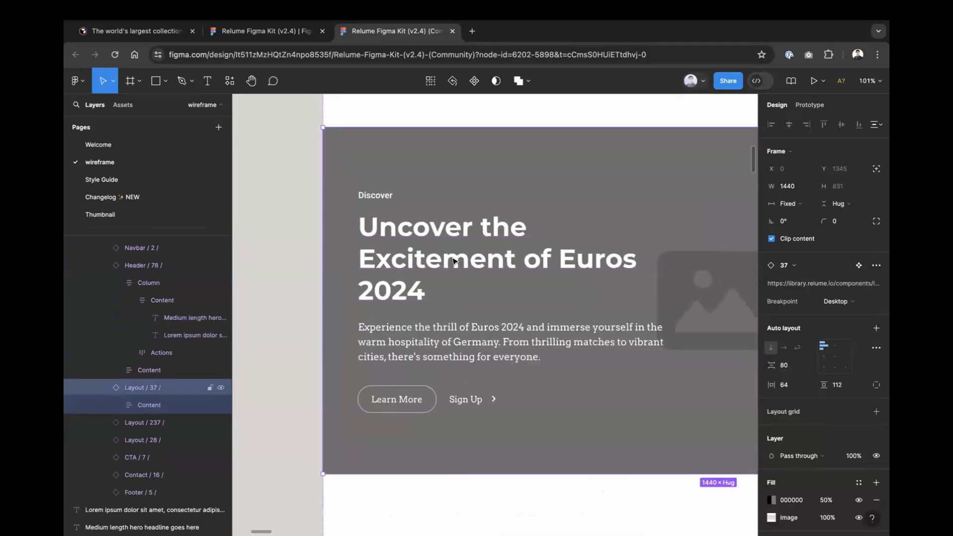
Step: Replace the Layout 37 section's fills with the library colour Color Brand/primary 3, leaving it as the only fill
{"action": "scroll", "coordinate": [453, 260], "scroll_direction": "down", "scroll_amount": 10}
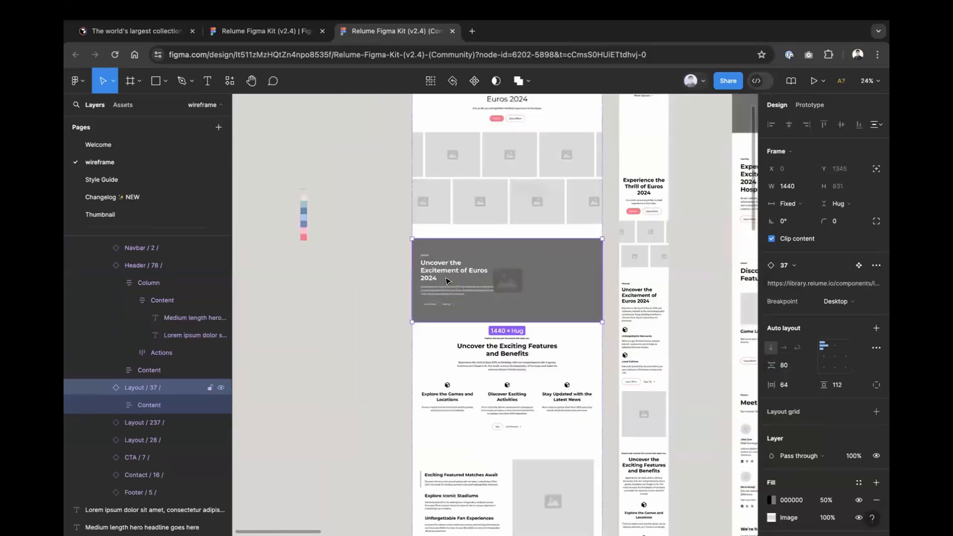
{"action": "scroll", "coordinate": [459, 296], "scroll_direction": "up", "scroll_amount": 2}
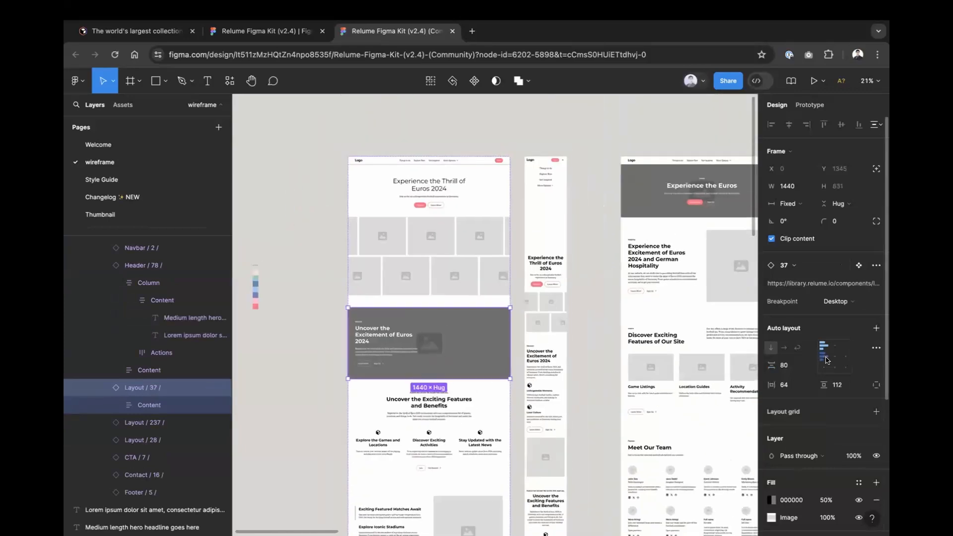
{"action": "scroll", "coordinate": [832, 368], "scroll_direction": "down", "scroll_amount": 1}
{"action": "scroll", "coordinate": [832, 368], "scroll_direction": "down", "scroll_amount": 2}
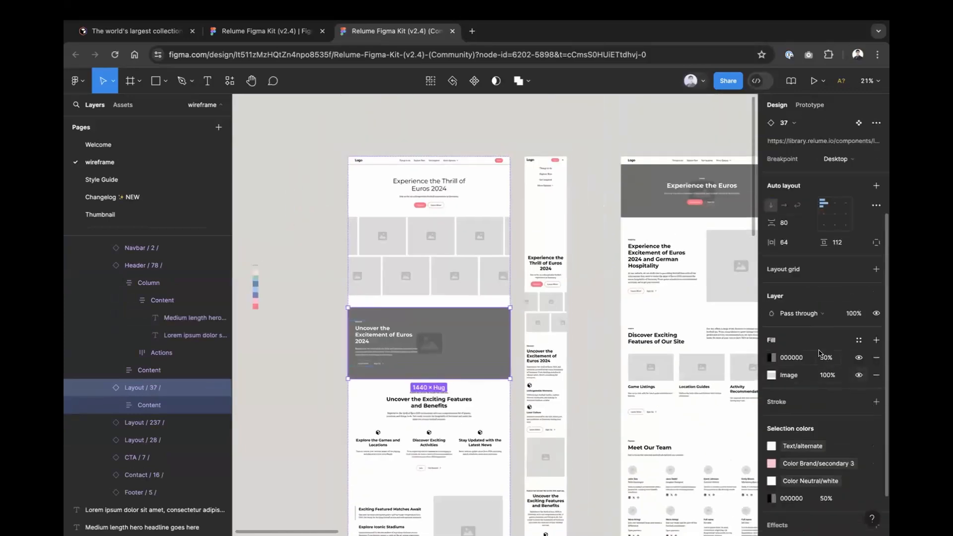
{"action": "scroll", "coordinate": [781, 356], "scroll_direction": "down", "scroll_amount": 2}
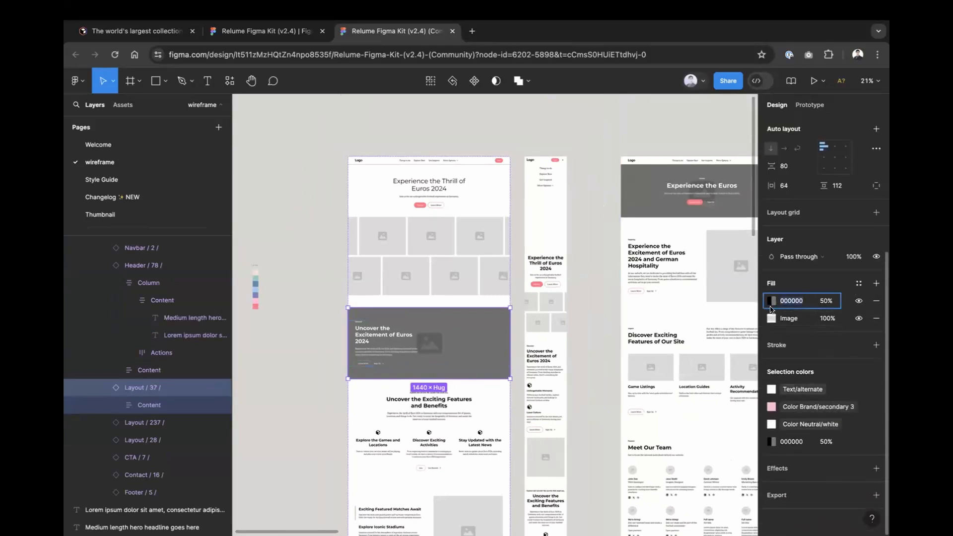
{"action": "left_click", "coordinate": [769, 301]}
{"action": "left_click", "coordinate": [858, 284]}
{"action": "scroll", "coordinate": [695, 397], "scroll_direction": "down", "scroll_amount": 1}
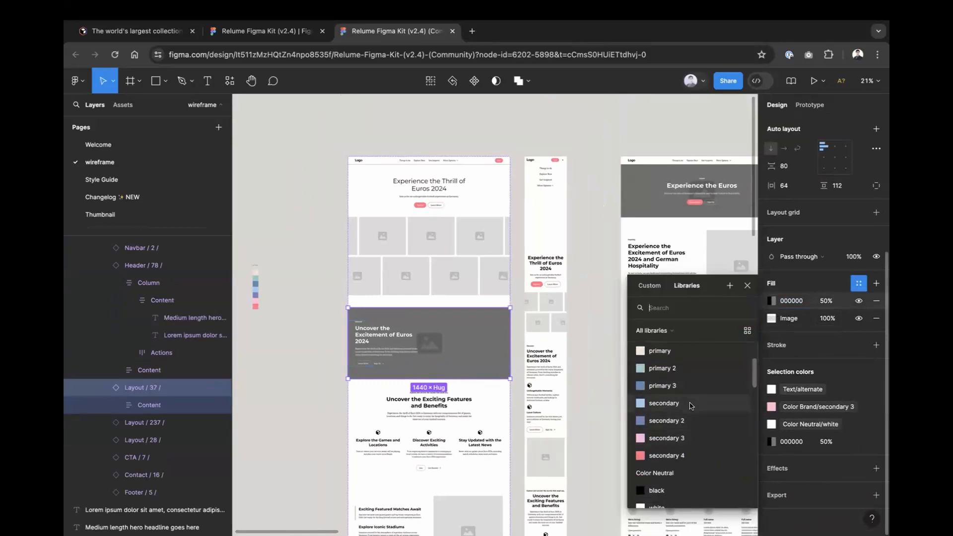
{"action": "left_click", "coordinate": [686, 387]}
{"action": "scroll", "coordinate": [553, 352], "scroll_direction": "up", "scroll_amount": 5}
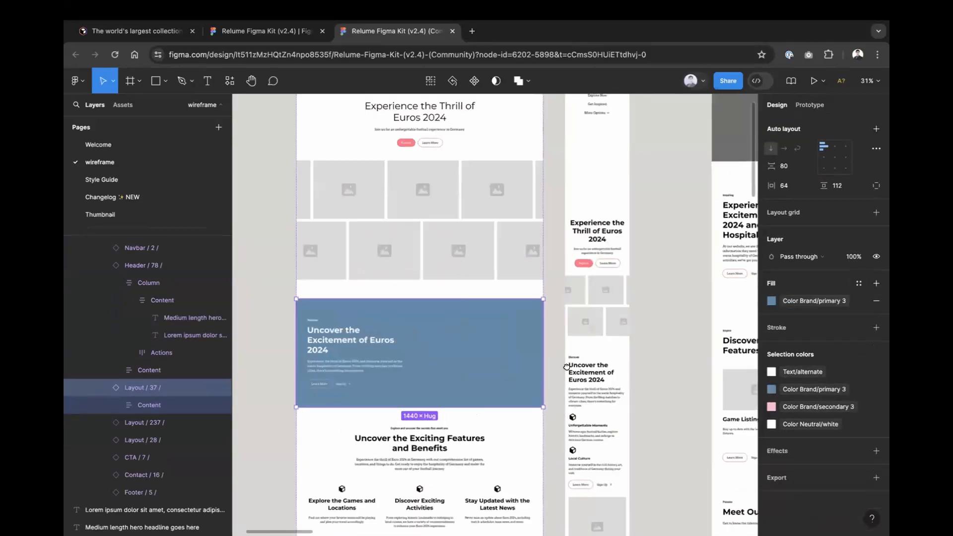
{"action": "left_click", "coordinate": [874, 284]}
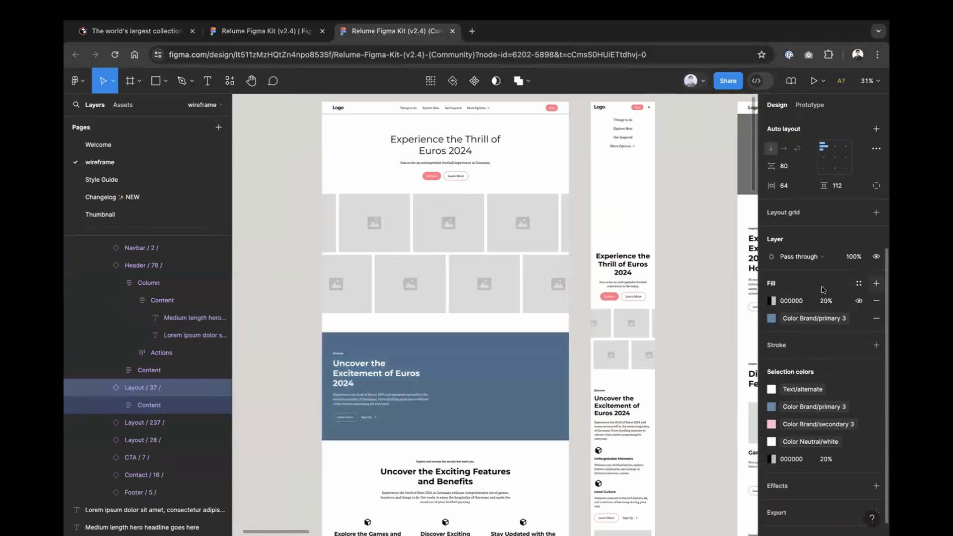
{"action": "key", "text": "ctrl+z"}
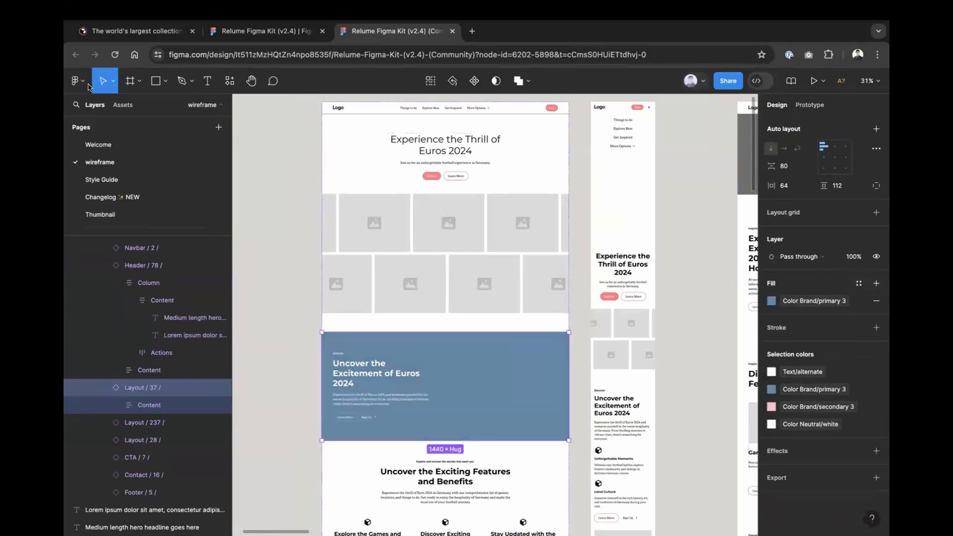
Step: Find the Unsplash plugin and run it with the Layout 37 section selected
{"action": "left_click", "coordinate": [229, 80]}
{"action": "type", "text": "unpl"}
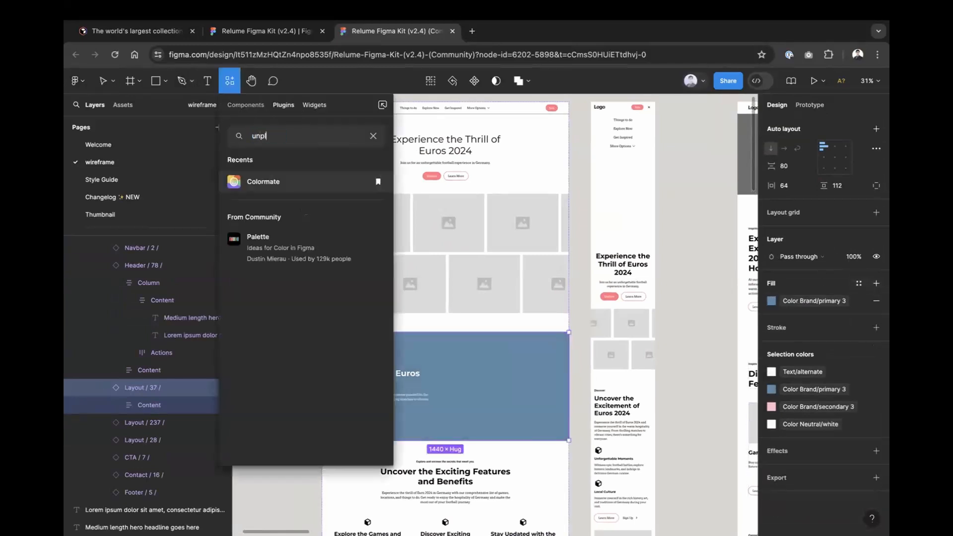
{"action": "key", "text": "BackSpace"}
{"action": "key", "text": "BackSpace"}
{"action": "type", "text": "spl"}
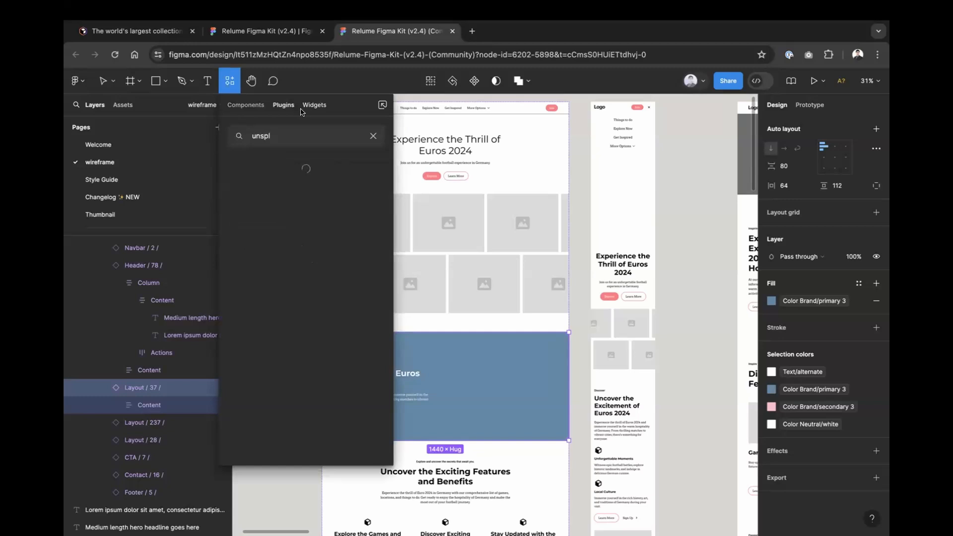
{"action": "left_click", "coordinate": [299, 189]}
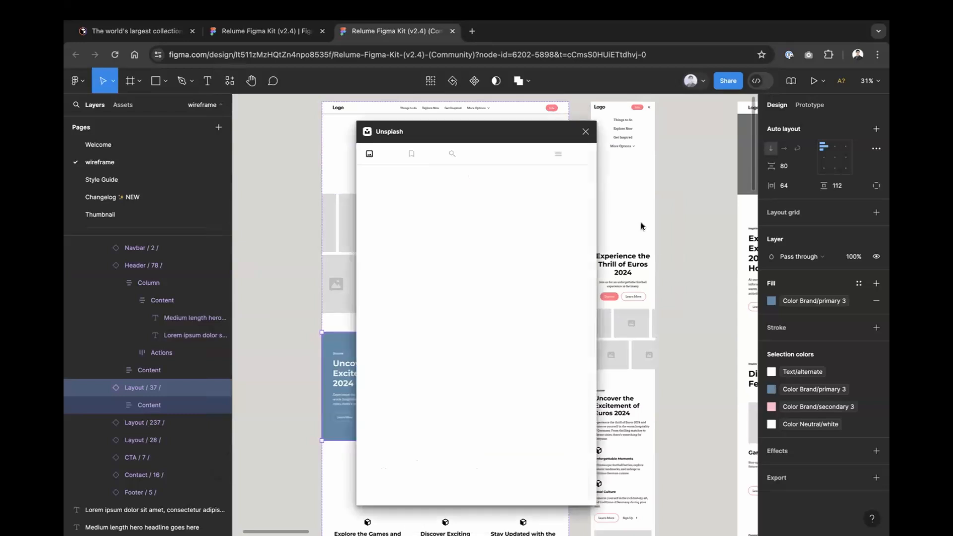
Step: Search Unsplash for "europe", apply the waterfront houses photo to the Layout 37 section, and close the plugin
{"action": "scroll", "coordinate": [402, 407], "scroll_direction": "up", "scroll_amount": 5}
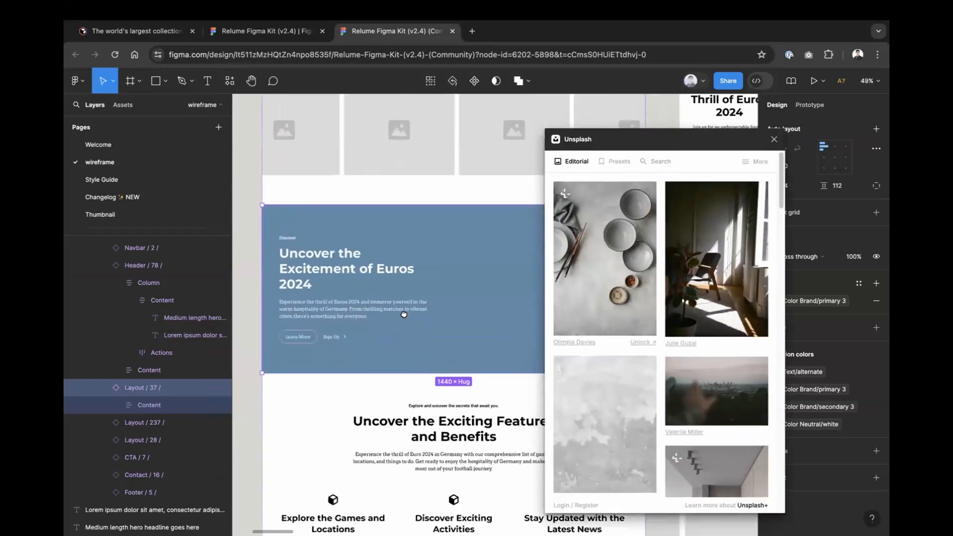
{"action": "left_click", "coordinate": [668, 161]}
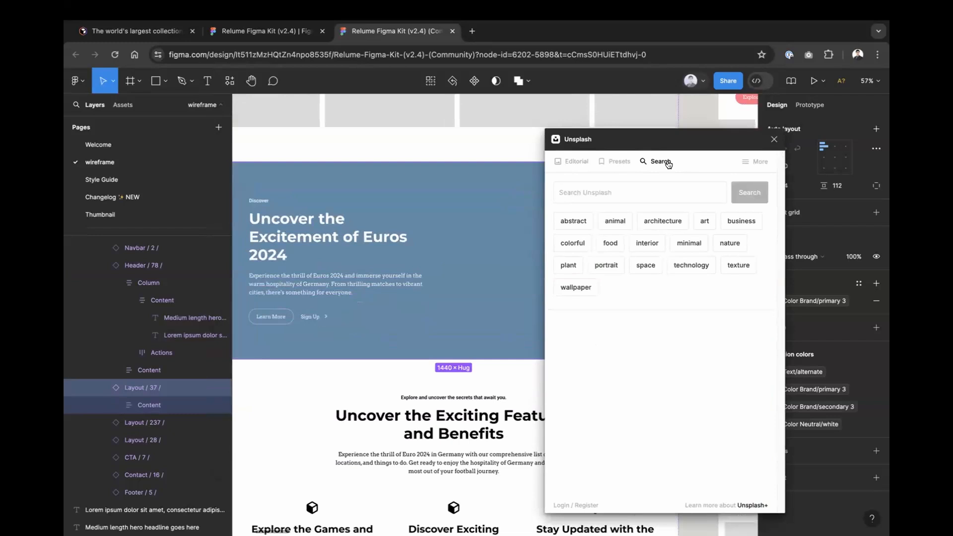
{"action": "left_click", "coordinate": [671, 192]}
{"action": "type", "text": "europe"}
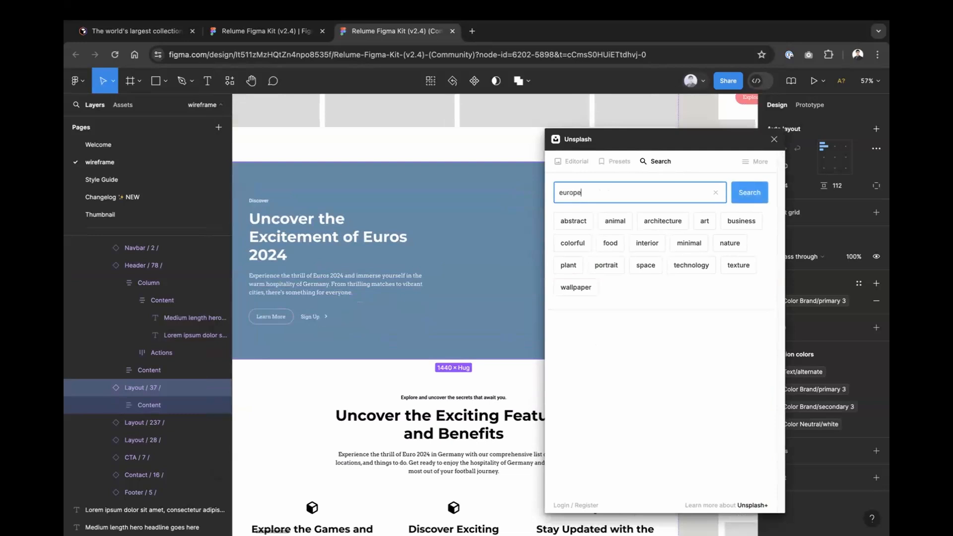
{"action": "key", "text": "Return"}
{"action": "scroll", "coordinate": [623, 329], "scroll_direction": "down", "scroll_amount": 1}
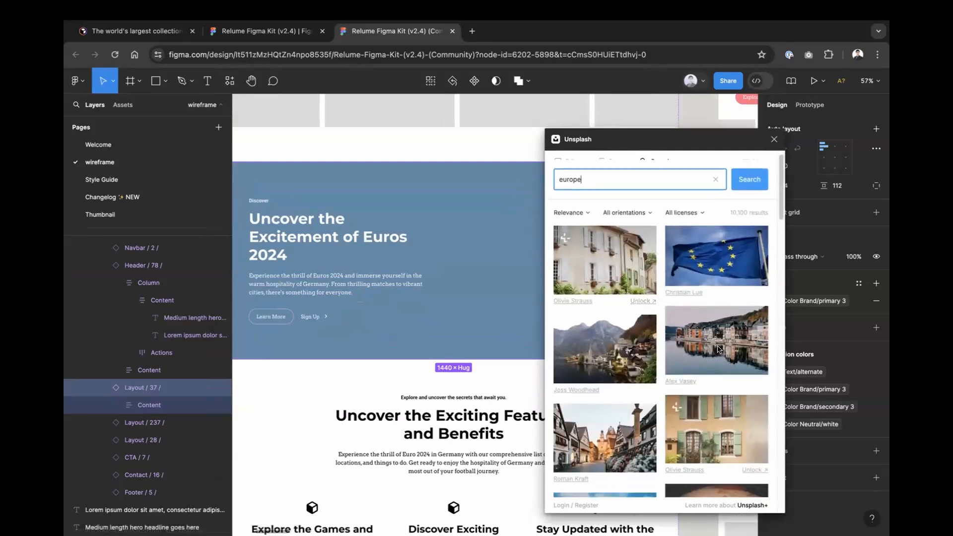
{"action": "left_click", "coordinate": [716, 334]}
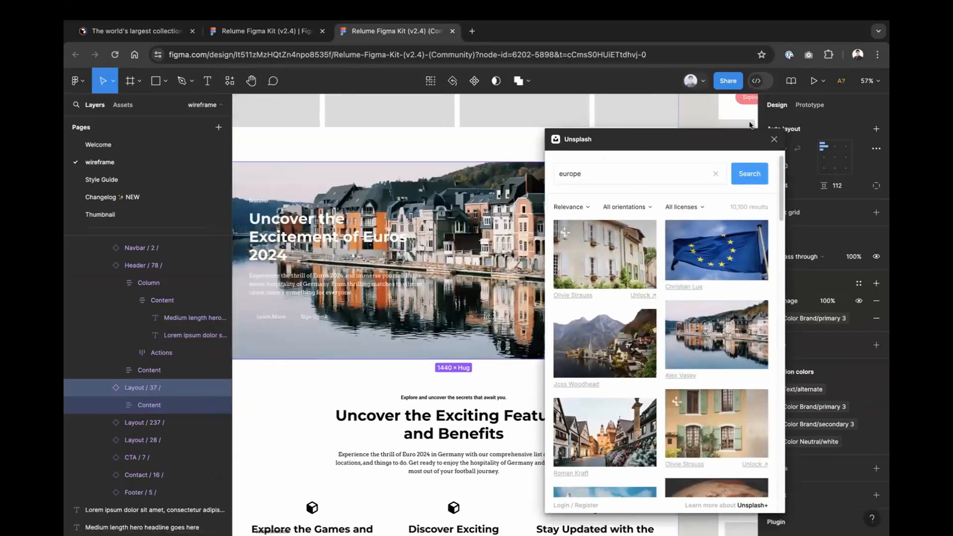
{"action": "left_click", "coordinate": [773, 139]}
Step: Overlay the section's photo with the blue fill 5D8AA8 at 84% opacity, ordered above the image, and deselect the section
{"action": "mouse_move", "coordinate": [844, 302]}
{"action": "left_mouse_down"}
{"action": "mouse_move", "coordinate": [843, 322]}
{"action": "mouse_move", "coordinate": [801, 301]}
{"action": "mouse_move", "coordinate": [827, 302]}
{"action": "left_mouse_up"}
{"action": "left_click", "coordinate": [858, 301]}
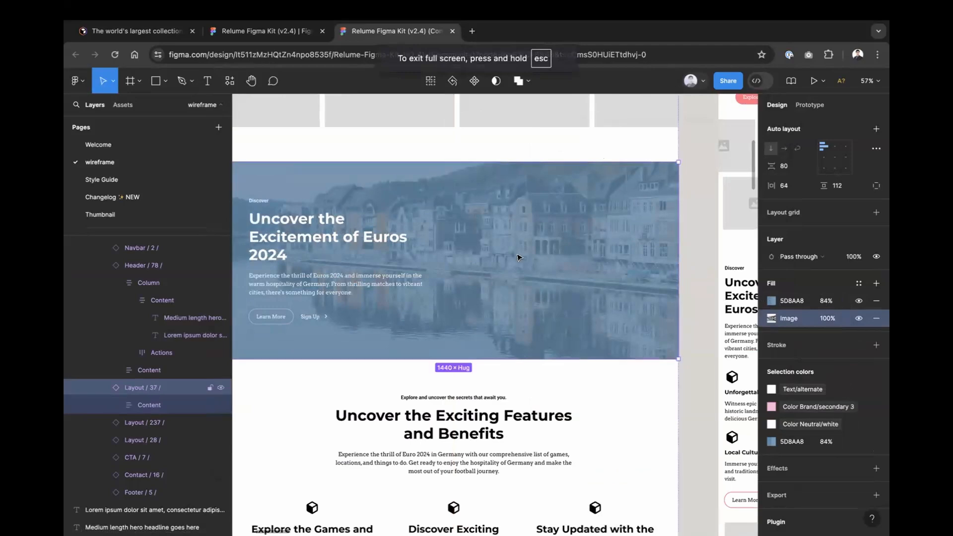
{"action": "scroll", "coordinate": [507, 255], "scroll_direction": "down", "scroll_amount": 5}
{"action": "scroll", "coordinate": [504, 263], "scroll_direction": "left", "scroll_amount": 1}
{"action": "left_click", "coordinate": [322, 279]}
{"action": "scroll", "coordinate": [319, 365], "scroll_direction": "up", "scroll_amount": 4}
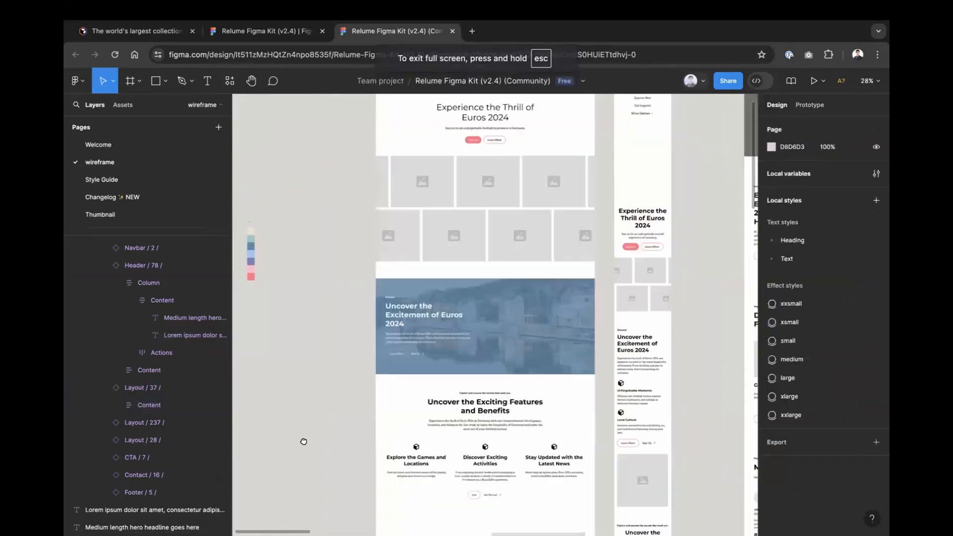
Step: Set the fill of the Layout 28 section ("Exciting Featured Matches Await") to the library colour Color Brand/primary
{"action": "scroll", "coordinate": [426, 276], "scroll_direction": "up", "scroll_amount": 3}
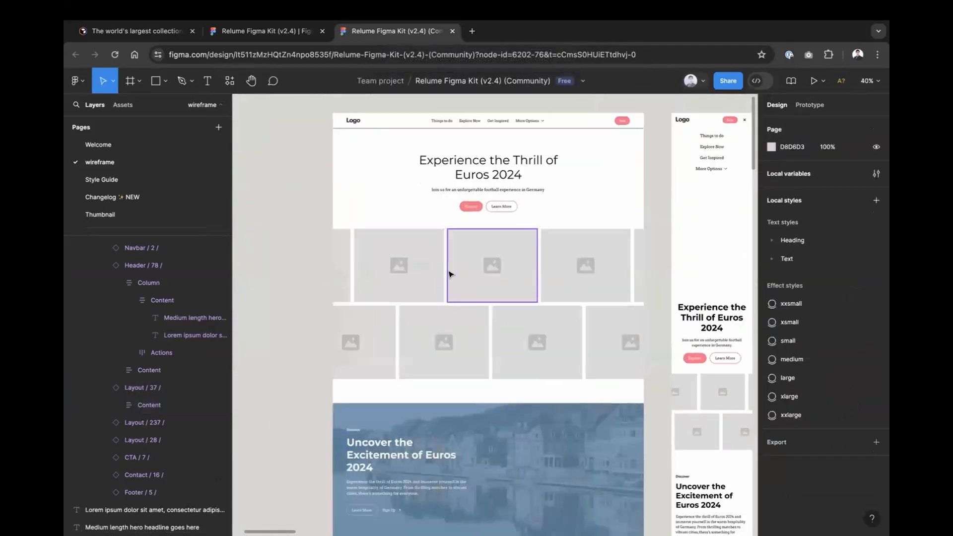
{"action": "scroll", "coordinate": [460, 273], "scroll_direction": "right", "scroll_amount": 2}
{"action": "scroll", "coordinate": [461, 272], "scroll_direction": "down", "scroll_amount": 1}
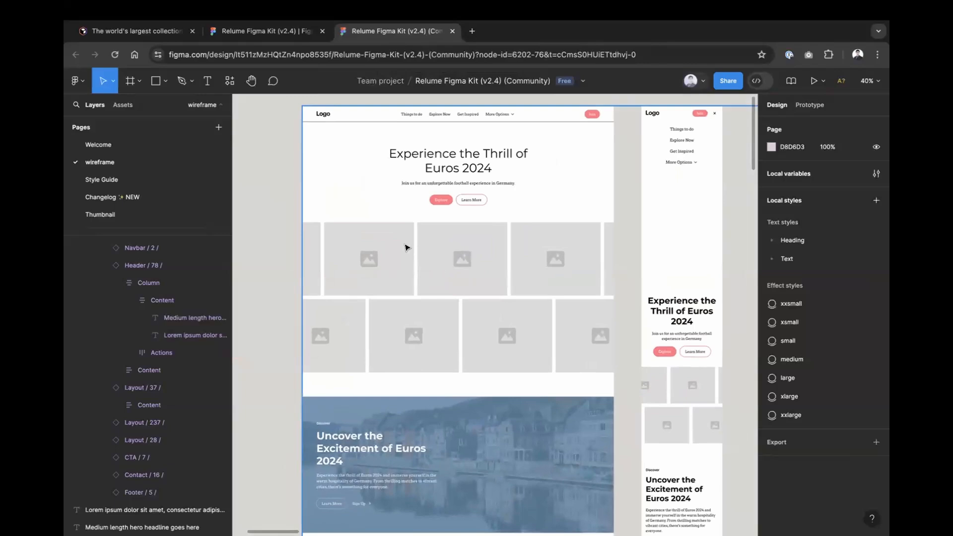
{"action": "scroll", "coordinate": [363, 252], "scroll_direction": "down", "scroll_amount": 10}
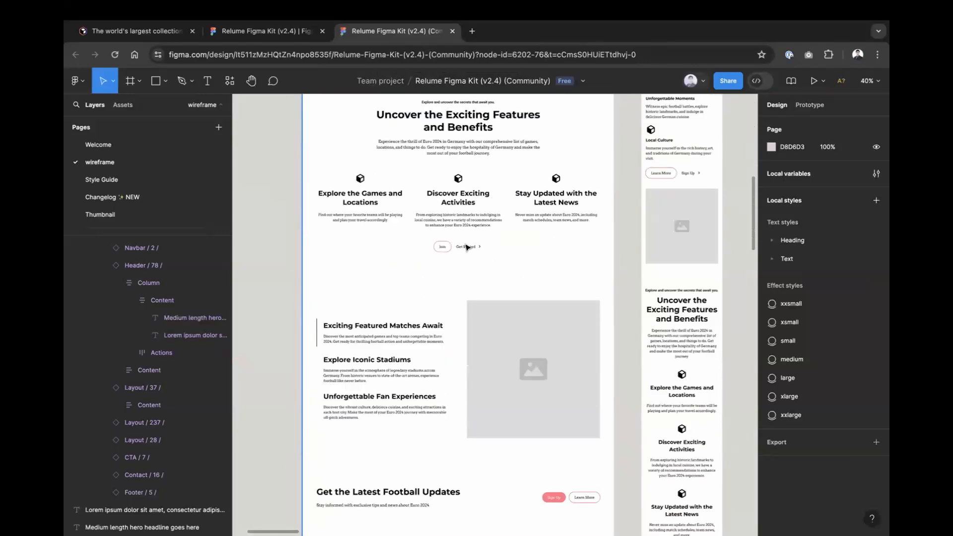
{"action": "left_click", "coordinate": [583, 264]}
{"action": "left_click", "coordinate": [590, 286], "text": "super"}
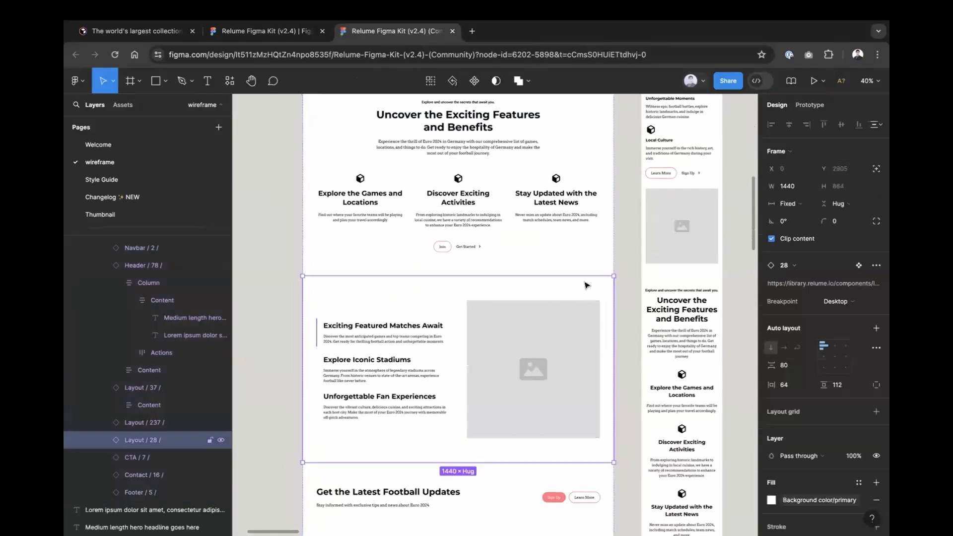
{"action": "scroll", "coordinate": [821, 417], "scroll_direction": "down", "scroll_amount": 2}
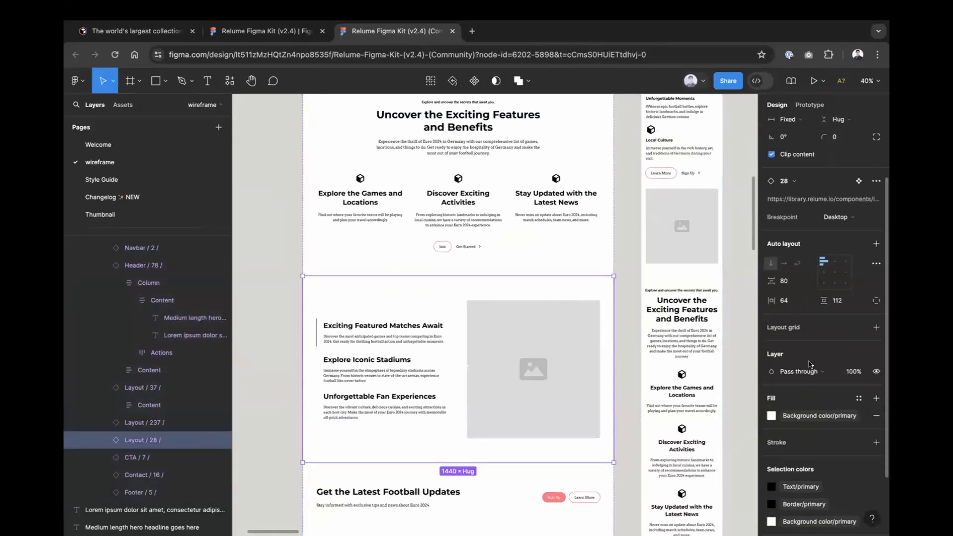
{"action": "left_click", "coordinate": [820, 415]}
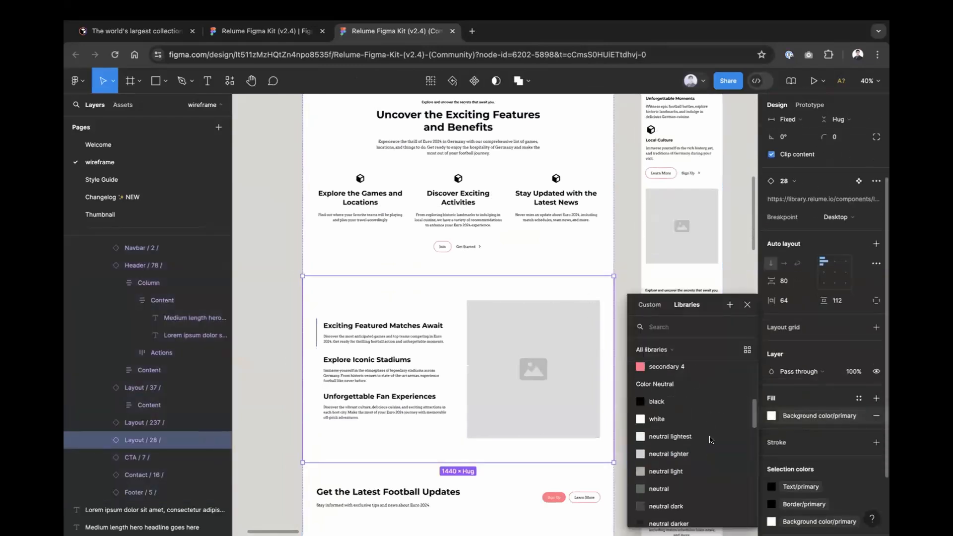
{"action": "scroll", "coordinate": [710, 441], "scroll_direction": "up", "scroll_amount": 3}
{"action": "scroll", "coordinate": [705, 440], "scroll_direction": "down", "scroll_amount": 3}
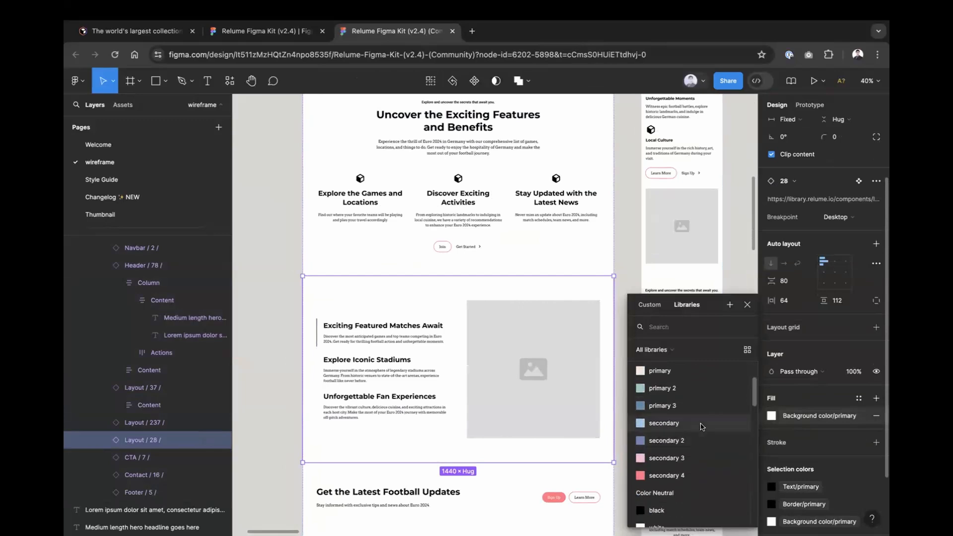
{"action": "left_click", "coordinate": [700, 374]}
Step: Set the fill of the Contact 16 section ("Get in Touch") to the library colour Color Brand/primary 2
{"action": "scroll", "coordinate": [470, 375], "scroll_direction": "down", "scroll_amount": 5}
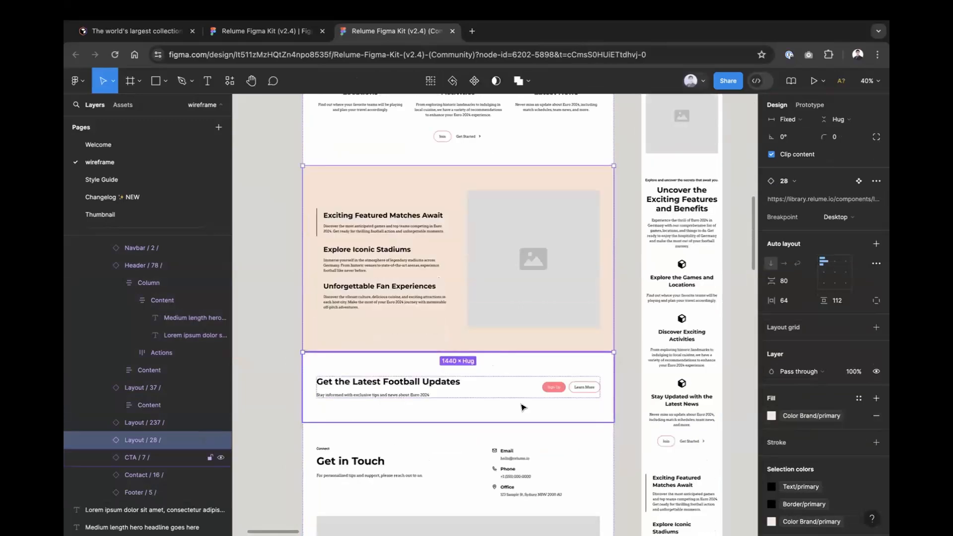
{"action": "left_click", "coordinate": [539, 382]}
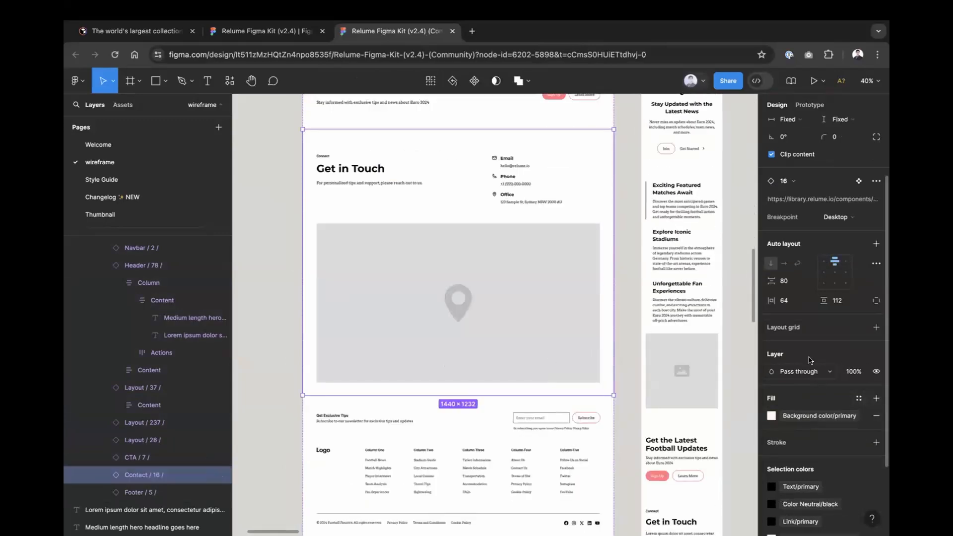
{"action": "left_click", "coordinate": [803, 415]}
{"action": "scroll", "coordinate": [686, 433], "scroll_direction": "up", "scroll_amount": 3}
{"action": "scroll", "coordinate": [685, 432], "scroll_direction": "up", "scroll_amount": 5}
{"action": "left_click", "coordinate": [685, 429]}
{"action": "left_click", "coordinate": [800, 412]}
{"action": "scroll", "coordinate": [701, 422], "scroll_direction": "up", "scroll_amount": 2}
{"action": "left_click", "coordinate": [704, 402]}
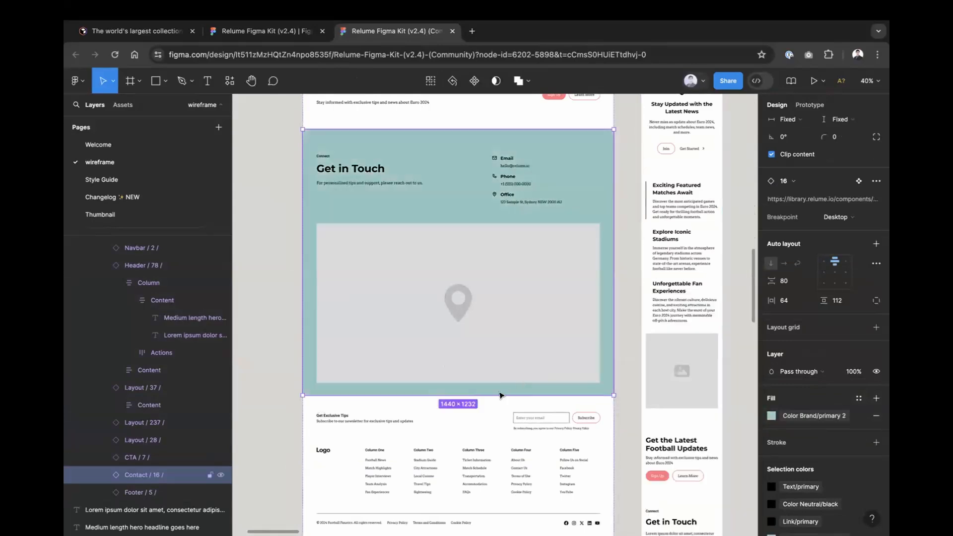
Step: Look over the recoloured page sections from the footer up to the features section, leaving nothing selected
{"action": "scroll", "coordinate": [499, 396], "scroll_direction": "up", "scroll_amount": 5}
{"action": "scroll", "coordinate": [565, 317], "scroll_direction": "down", "scroll_amount": 10}
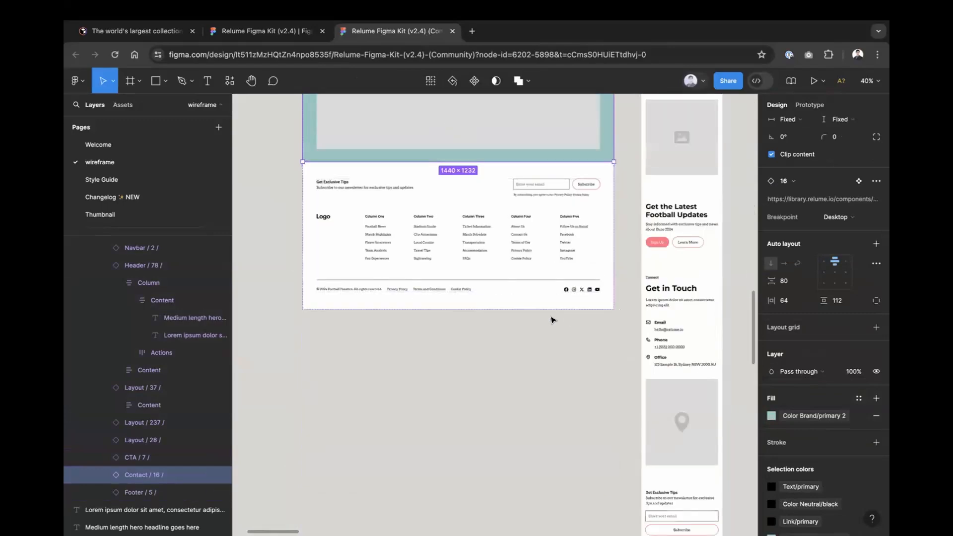
{"action": "left_click", "coordinate": [570, 295]}
{"action": "scroll", "coordinate": [559, 315], "scroll_direction": "up", "scroll_amount": 8}
{"action": "scroll", "coordinate": [447, 234], "scroll_direction": "down", "scroll_amount": 4}
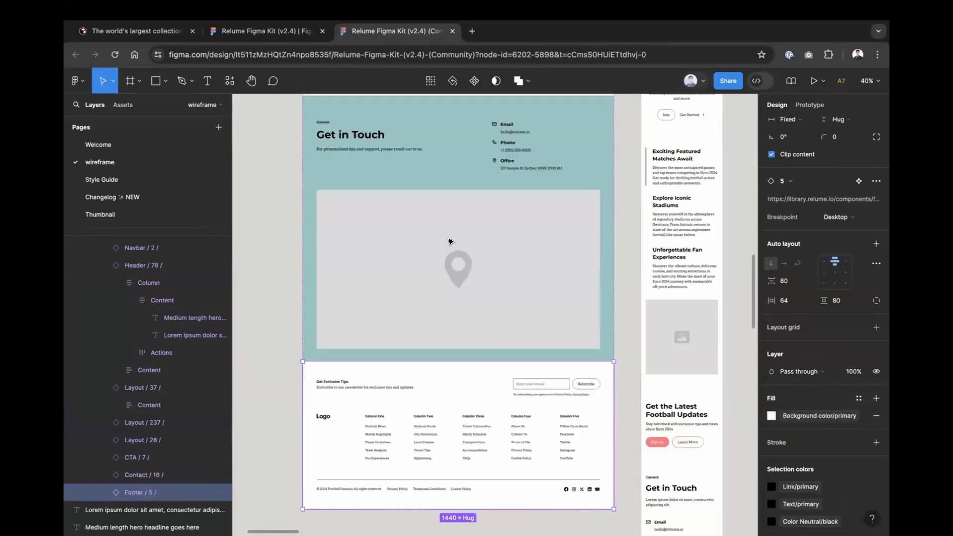
{"action": "scroll", "coordinate": [473, 295], "scroll_direction": "up", "scroll_amount": 6}
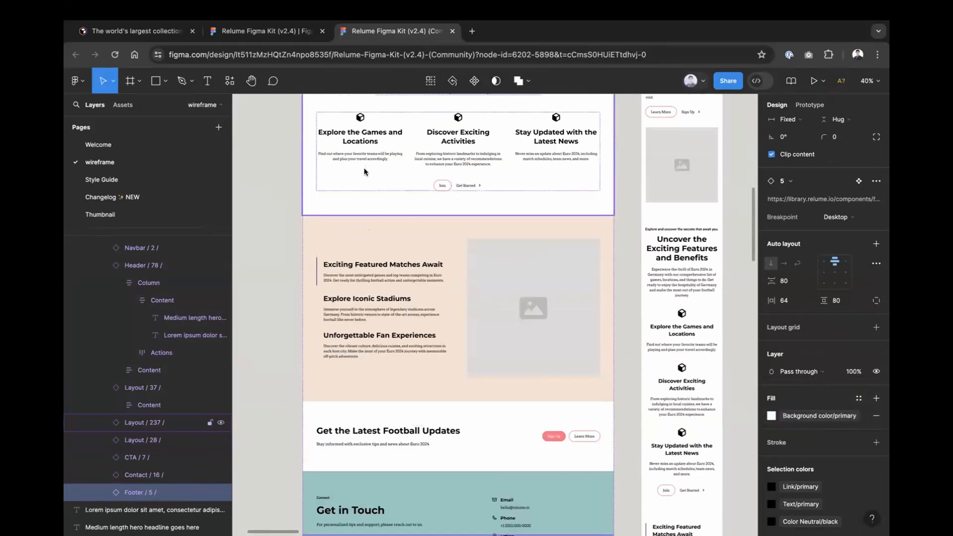
{"action": "key", "text": "Escape"}
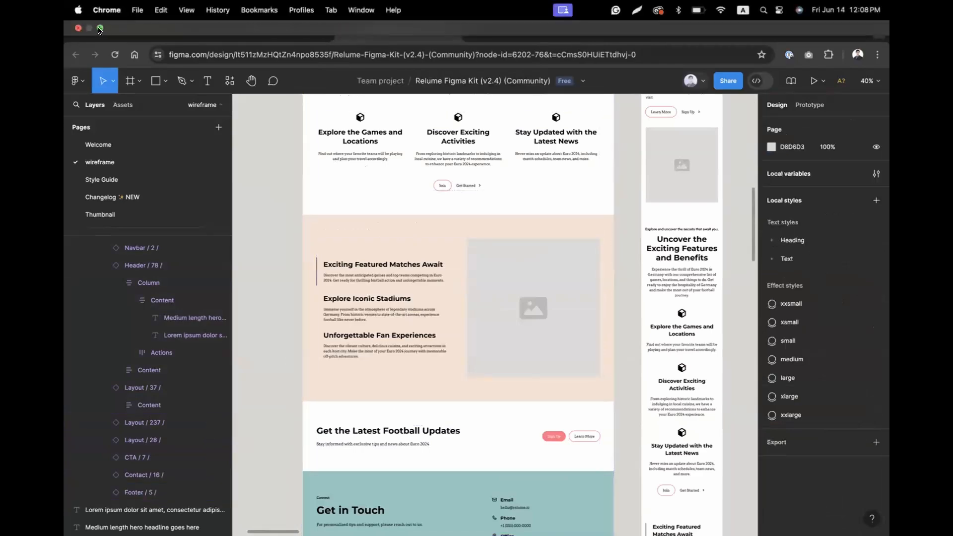
Step: Leave full-screen mode and open the bookmarked AI Logo Generator site in a new browser tab
{"action": "left_click", "coordinate": [100, 28]}
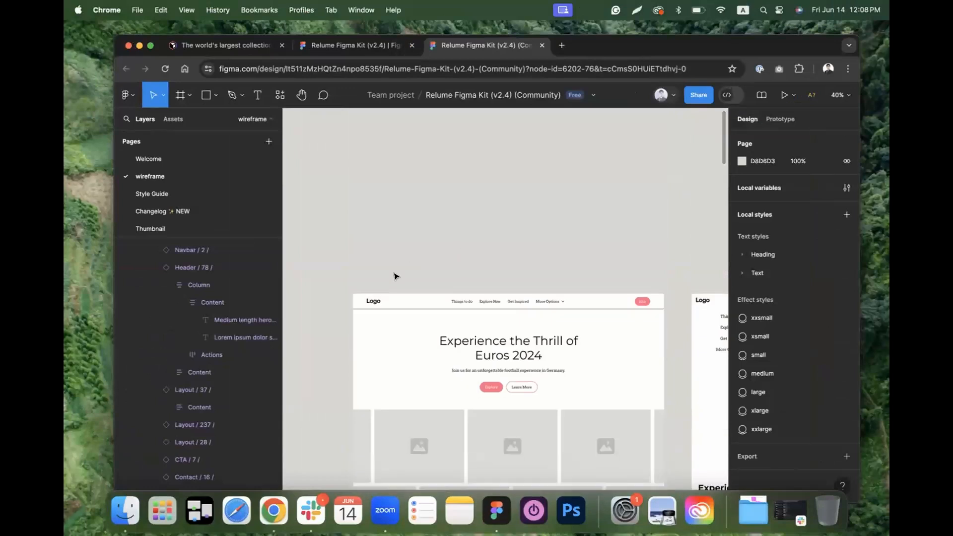
{"action": "scroll", "coordinate": [380, 286], "scroll_direction": "up", "scroll_amount": 5}
{"action": "left_click_drag", "start_coordinate": [374, 290], "coordinate": [446, 220]}
{"action": "left_click", "coordinate": [561, 45]}
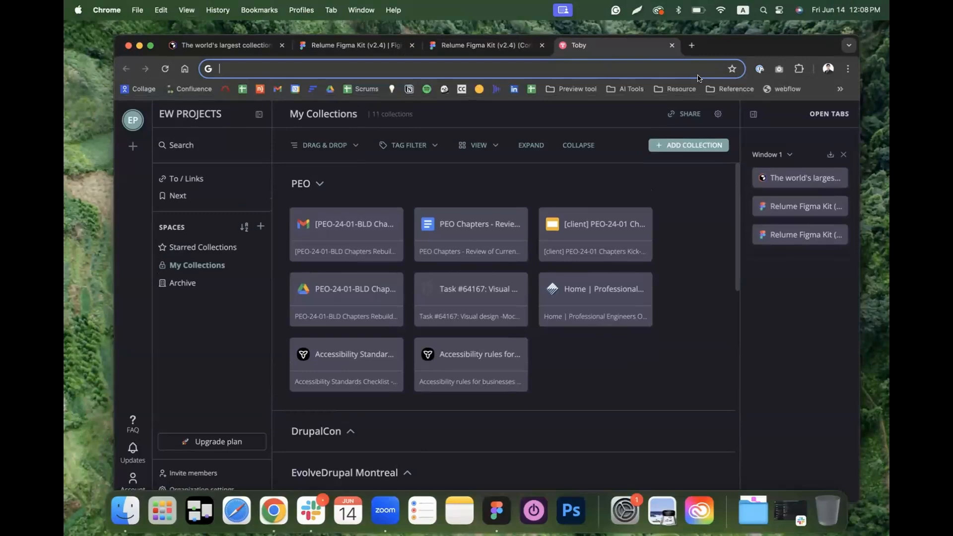
{"action": "left_click", "coordinate": [627, 89]}
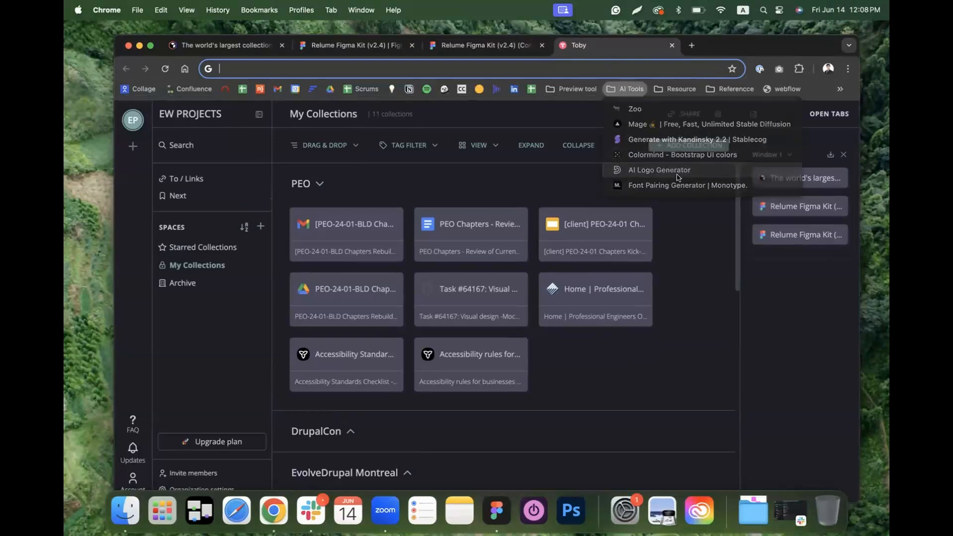
{"action": "left_click", "coordinate": [677, 171]}
Step: Hide the bookmarks bar and create logos for "travel website logo with score ball", skipping the business keywords dialog
{"action": "left_click", "coordinate": [292, 367]}
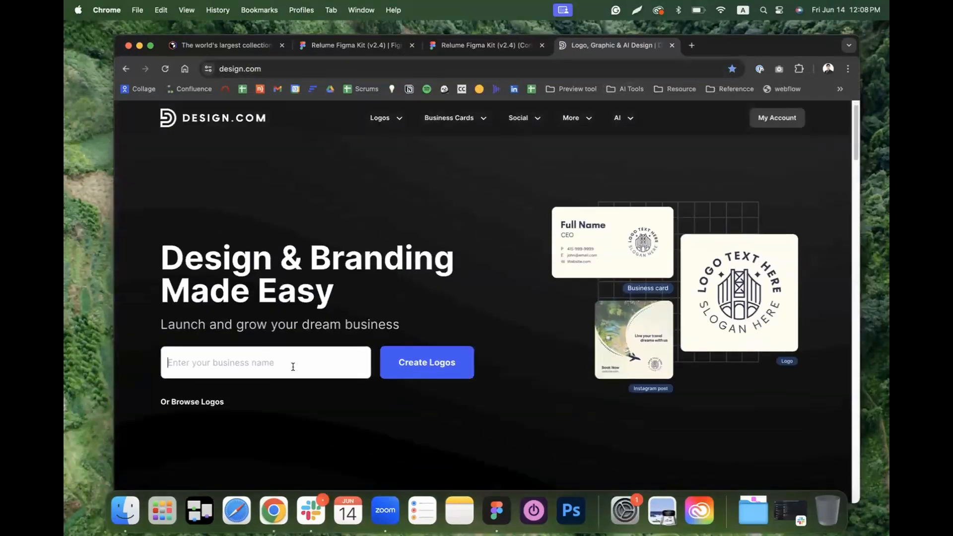
{"action": "key", "text": "super+shift+b"}
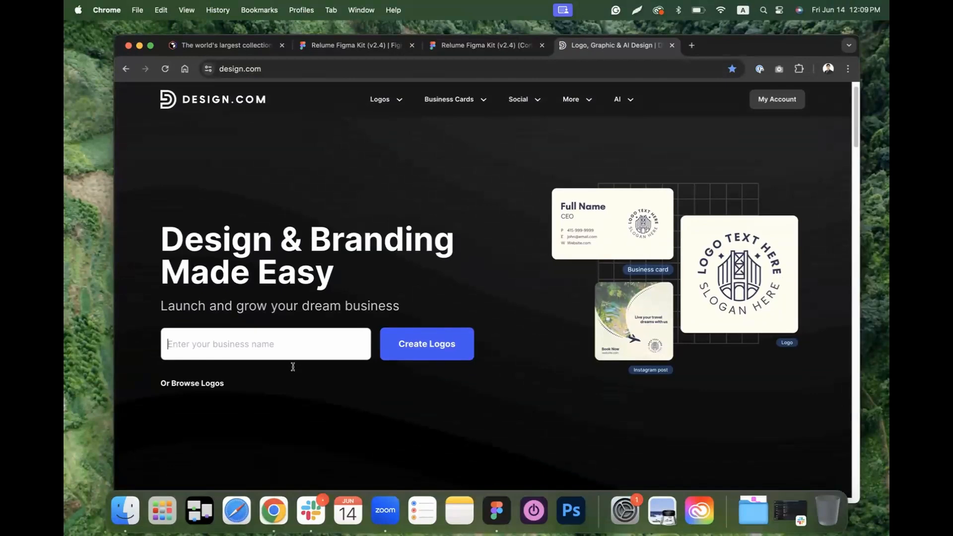
{"action": "type", "text": "travel websi"}
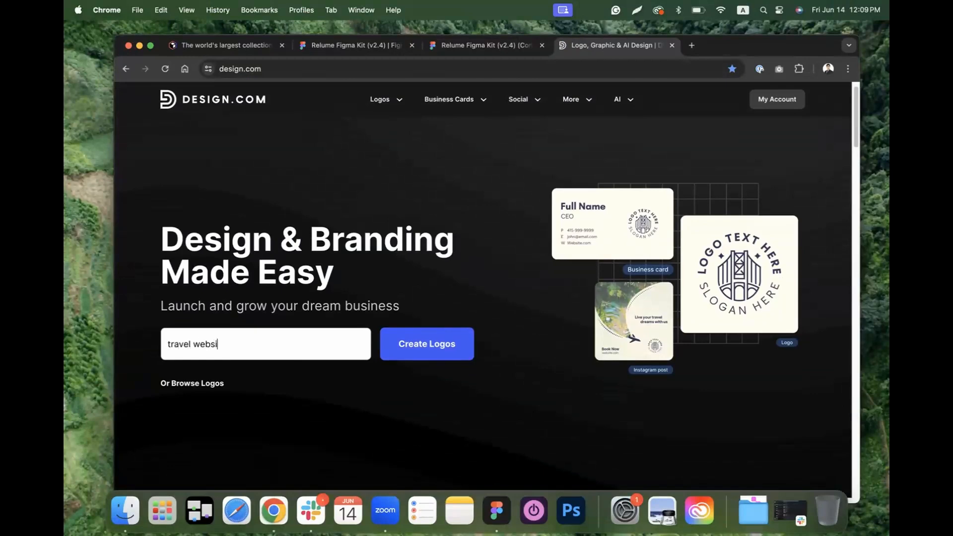
{"action": "type", "text": "te logo with score ball"}
{"action": "key", "text": "Return"}
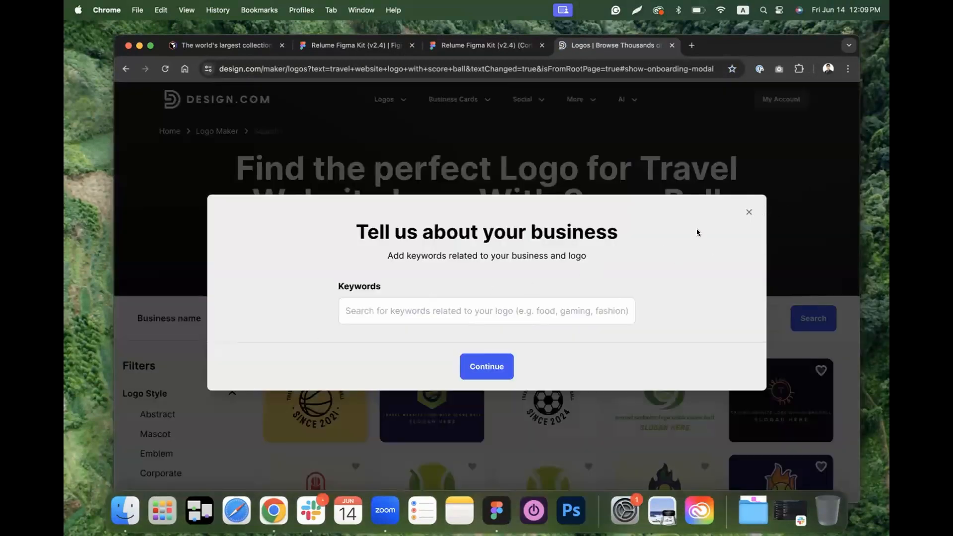
{"action": "left_click", "coordinate": [749, 211]}
Step: Browse the first page of logo designs generated for the travel website with a score ball
{"action": "scroll", "coordinate": [578, 189], "scroll_direction": "down", "scroll_amount": 5}
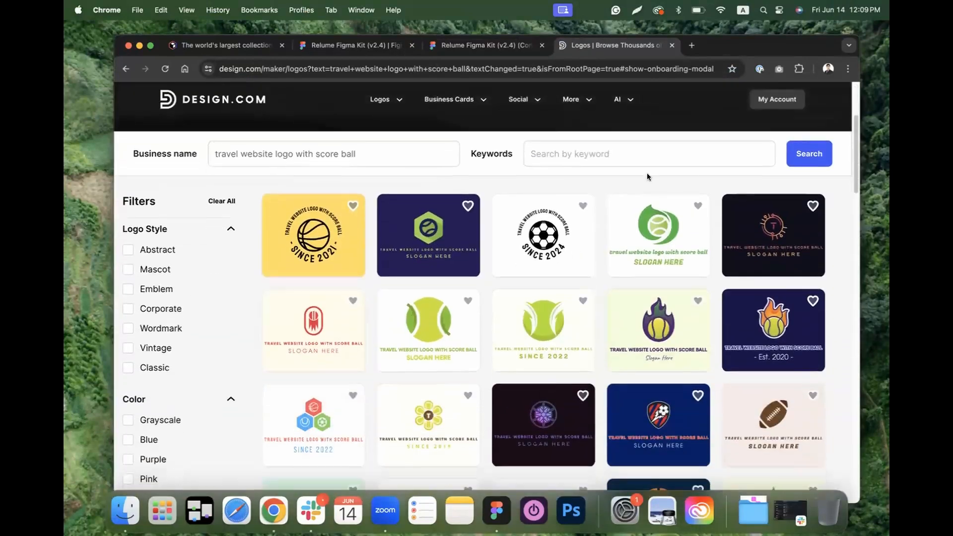
{"action": "scroll", "coordinate": [591, 212], "scroll_direction": "down", "scroll_amount": 2}
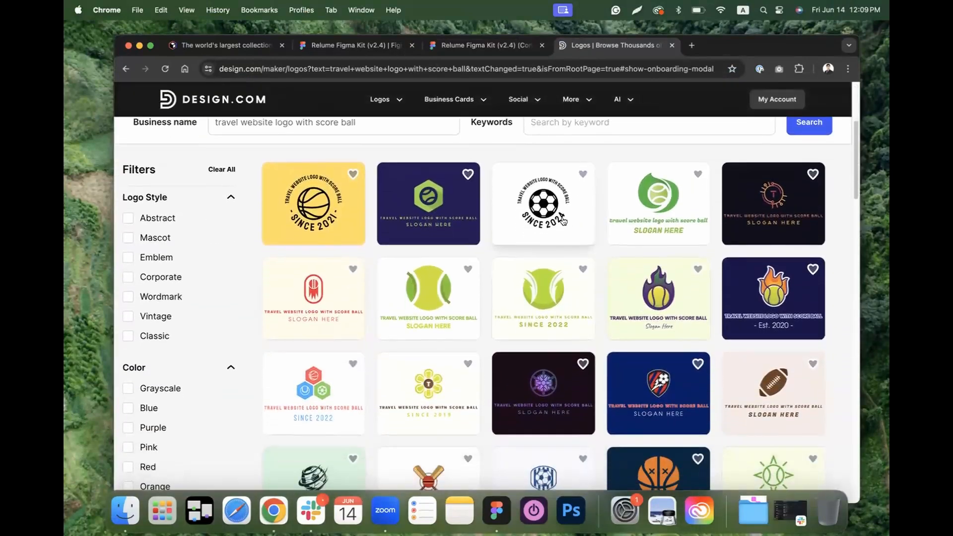
{"action": "scroll", "coordinate": [661, 214], "scroll_direction": "down", "scroll_amount": 5}
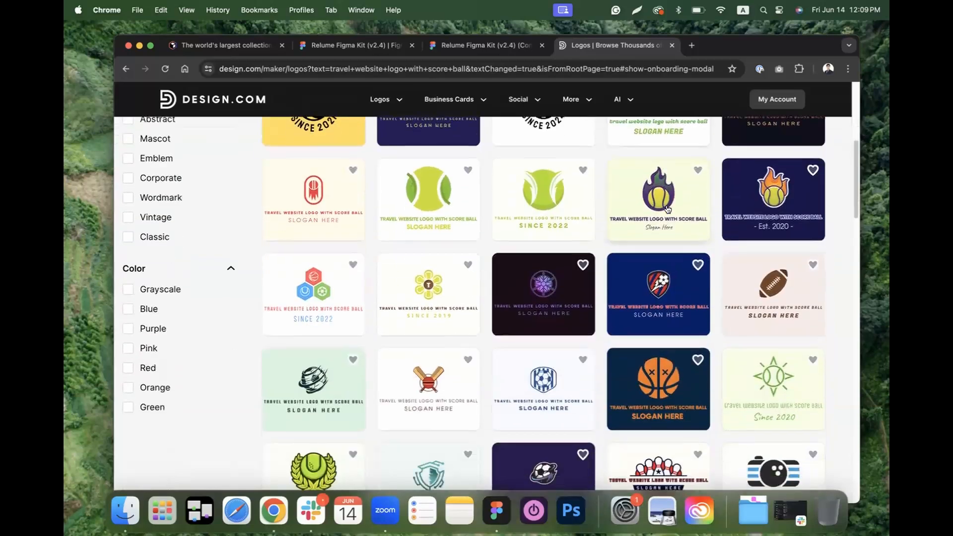
{"action": "scroll", "coordinate": [661, 214], "scroll_direction": "down", "scroll_amount": 8}
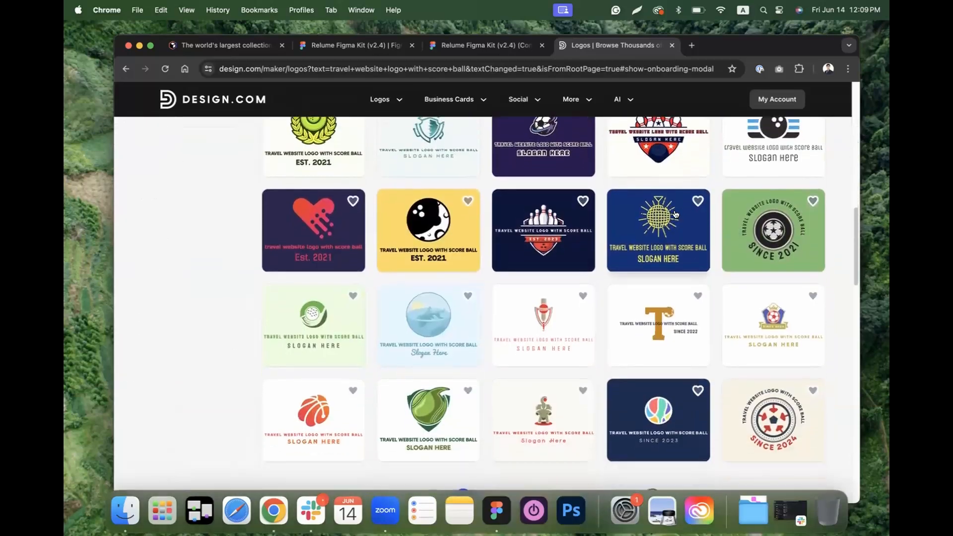
{"action": "scroll", "coordinate": [686, 260], "scroll_direction": "up", "scroll_amount": 2}
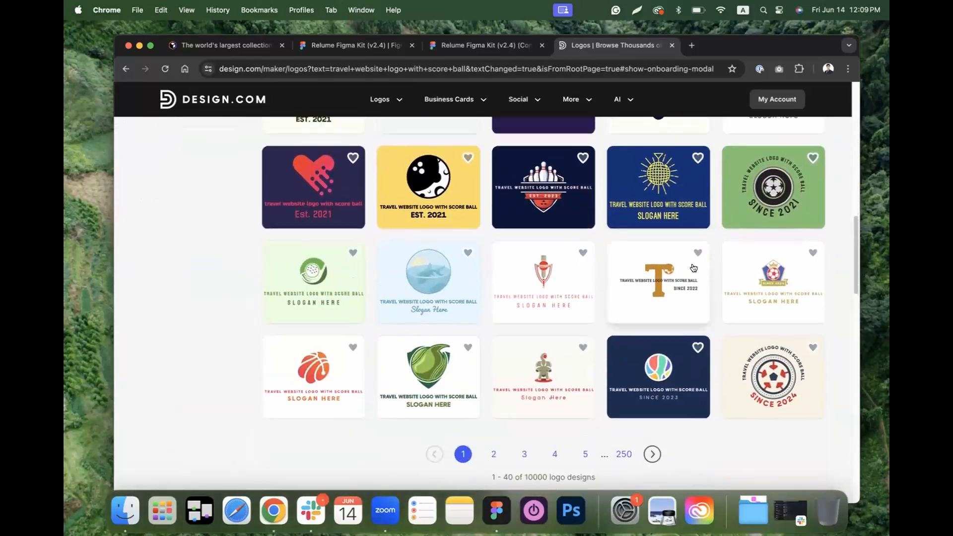
{"action": "scroll", "coordinate": [712, 272], "scroll_direction": "up", "scroll_amount": 4}
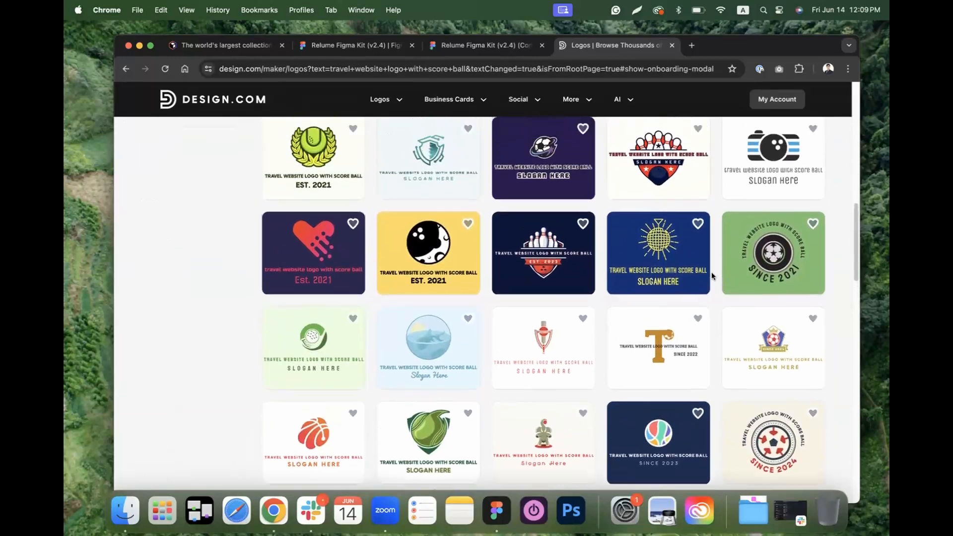
{"action": "scroll", "coordinate": [713, 273], "scroll_direction": "up", "scroll_amount": 6}
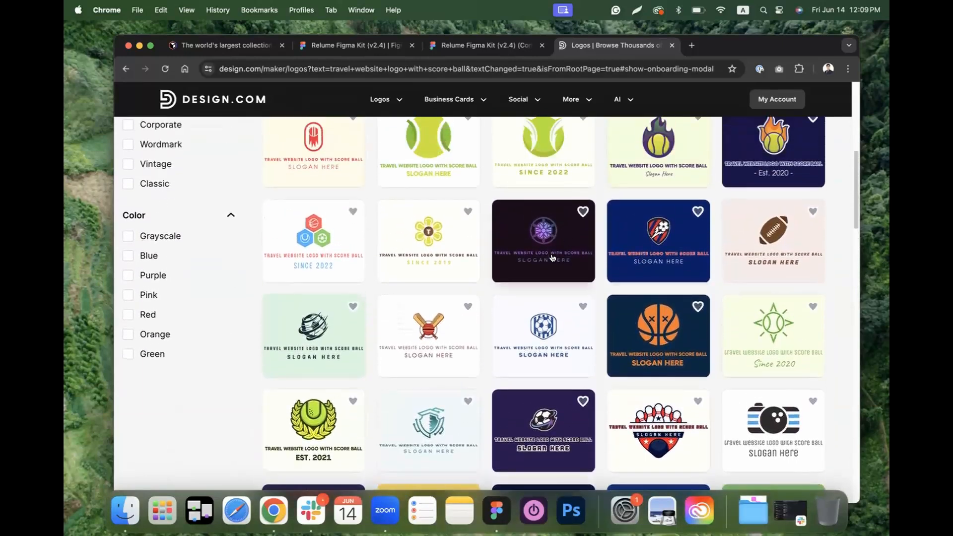
{"action": "scroll", "coordinate": [592, 251], "scroll_direction": "up", "scroll_amount": 1}
{"action": "scroll", "coordinate": [592, 252], "scroll_direction": "up", "scroll_amount": 6}
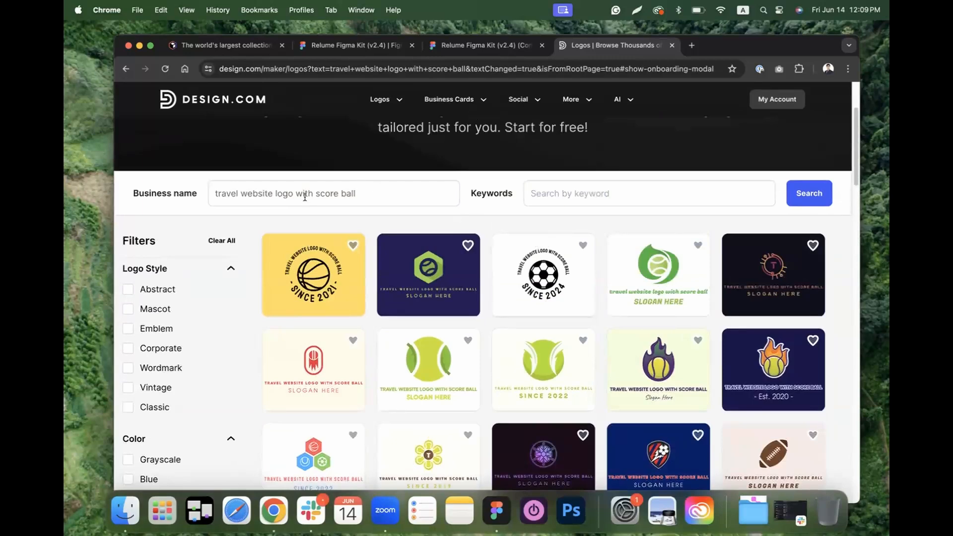
Step: Change the business name to "travel website logo with soccer ball" and rerun the logo search
{"action": "left_click_drag", "start_coordinate": [340, 192], "coordinate": [316, 191]}
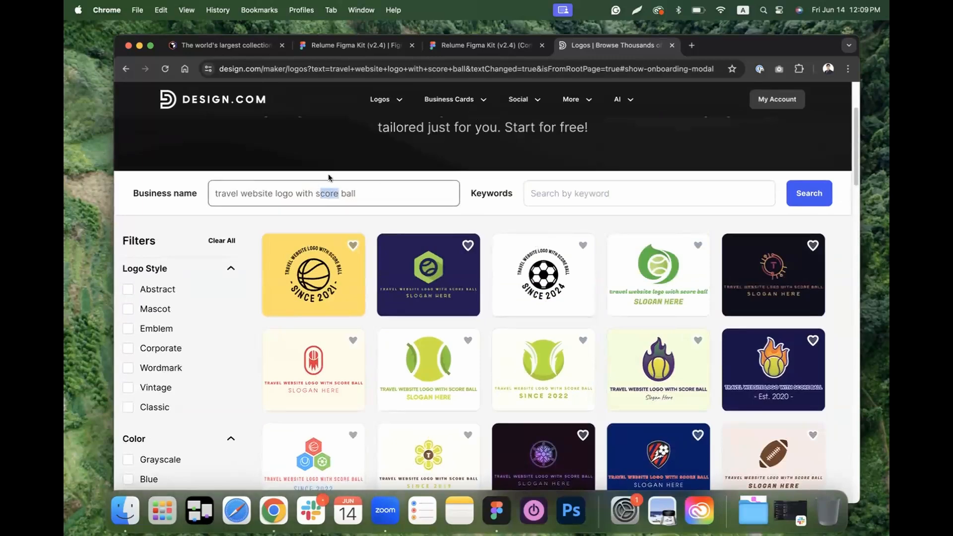
{"action": "key", "text": "BackSpace"}
{"action": "type", "text": "o"}
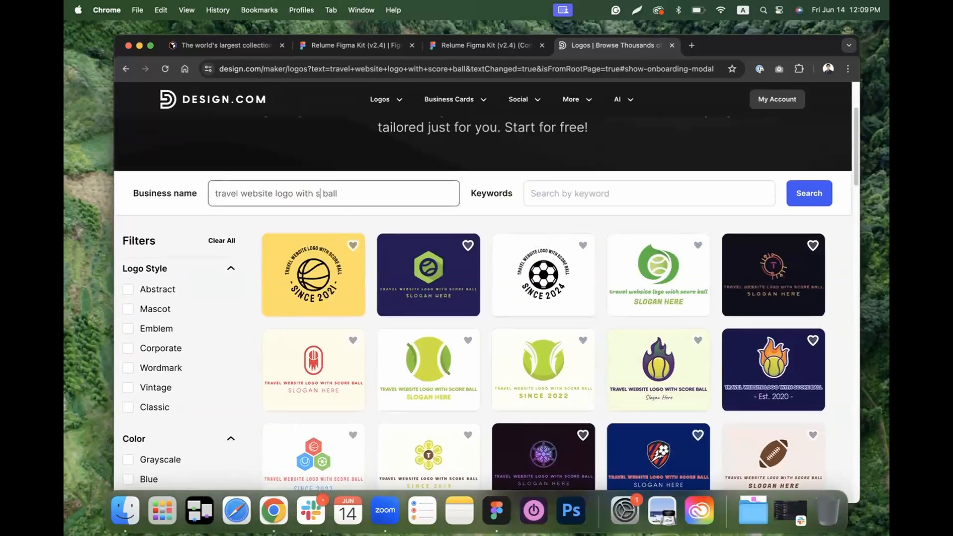
{"action": "type", "text": "ca"}
{"action": "key", "text": "BackSpace"}
{"action": "type", "text": "co"}
{"action": "key", "text": "BackSpace"}
{"action": "type", "text": "er"}
{"action": "key", "text": "Return"}
Step: Examine the first page of logo designs generated for the travel website with a soccer ball
{"action": "scroll", "coordinate": [451, 243], "scroll_direction": "down", "scroll_amount": 4}
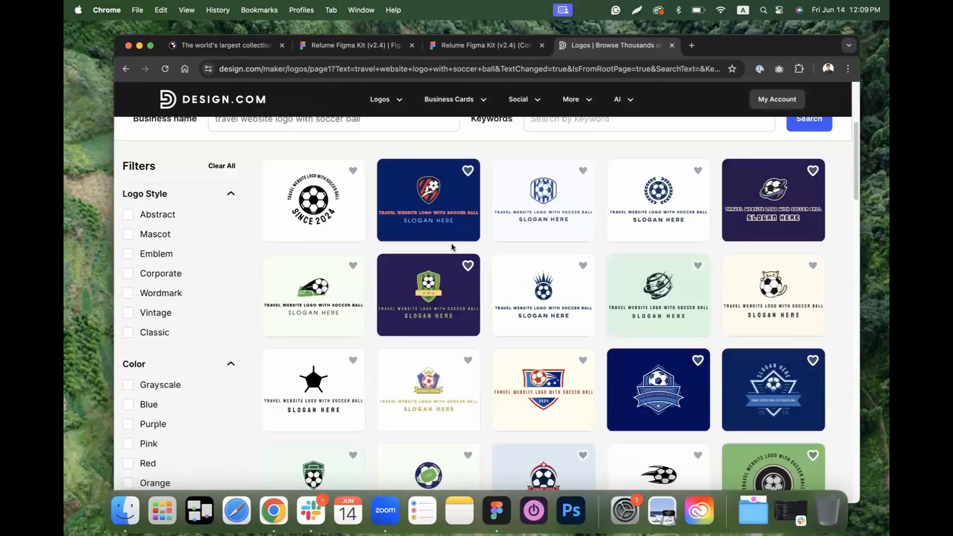
{"action": "scroll", "coordinate": [416, 258], "scroll_direction": "down", "scroll_amount": 1}
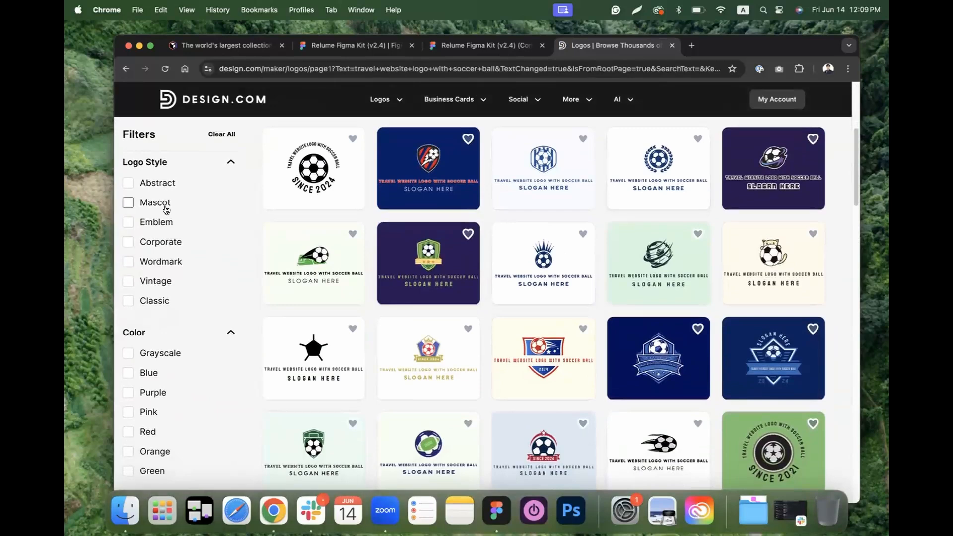
{"action": "scroll", "coordinate": [153, 290], "scroll_direction": "down", "scroll_amount": 2}
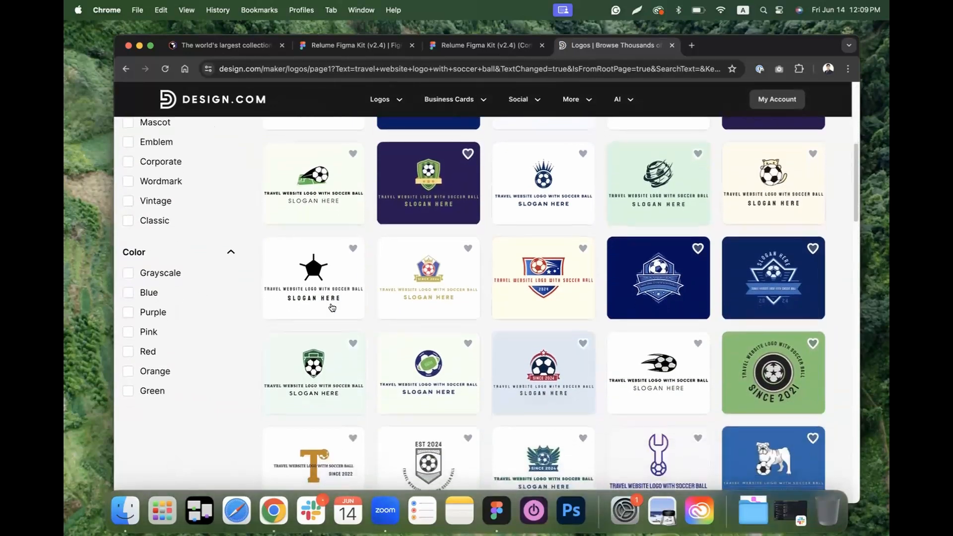
{"action": "scroll", "coordinate": [529, 268], "scroll_direction": "down", "scroll_amount": 1}
{"action": "scroll", "coordinate": [530, 269], "scroll_direction": "down", "scroll_amount": 10}
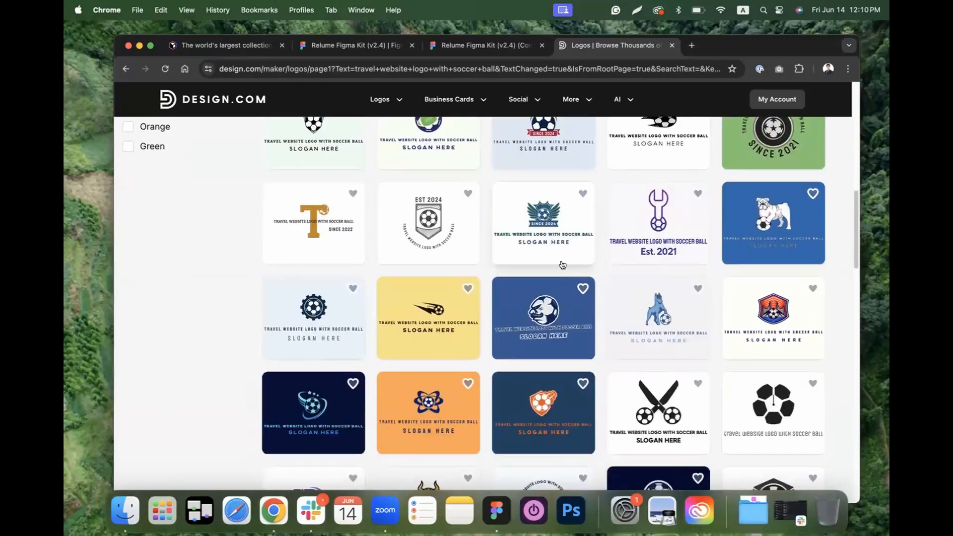
{"action": "scroll", "coordinate": [671, 289], "scroll_direction": "down", "scroll_amount": 1}
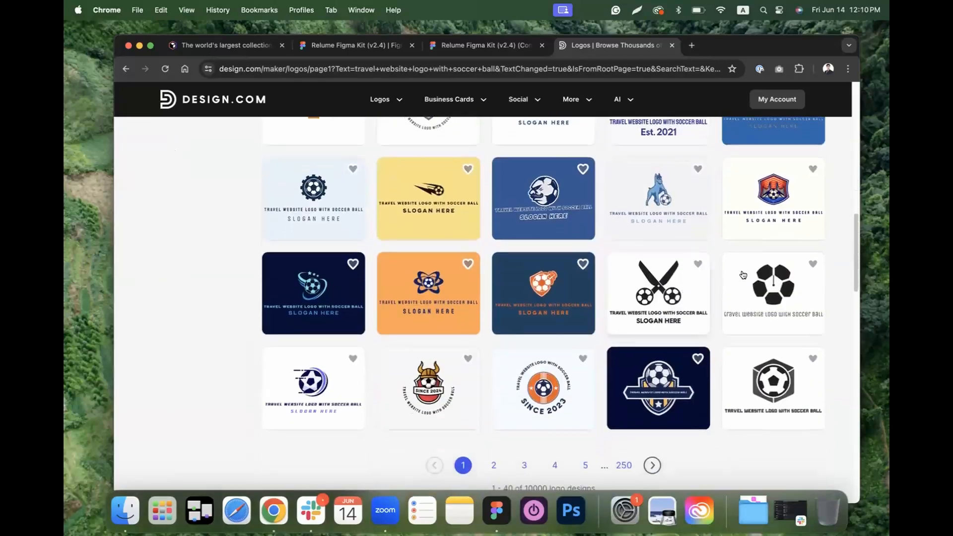
{"action": "scroll", "coordinate": [788, 303], "scroll_direction": "down", "scroll_amount": 1}
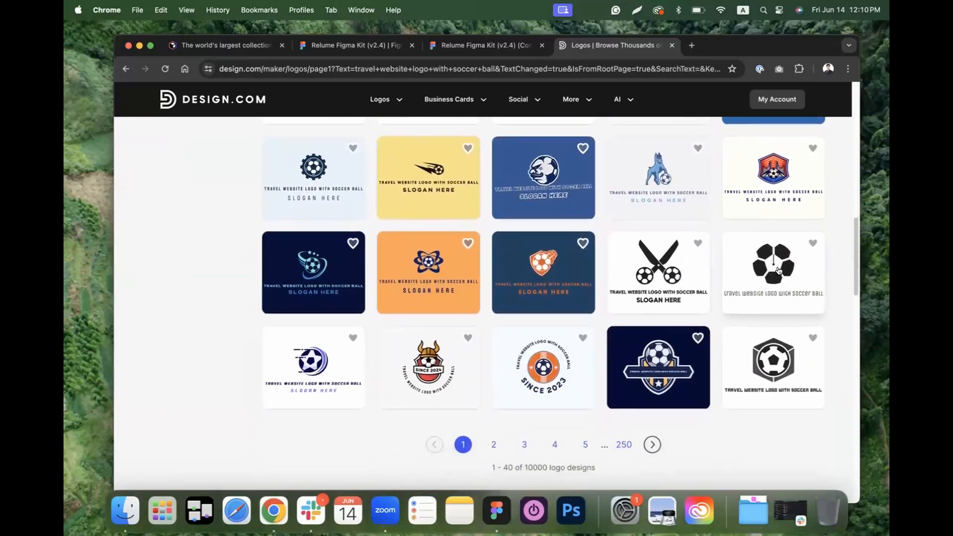
{"action": "scroll", "coordinate": [782, 360], "scroll_direction": "up", "scroll_amount": 1}
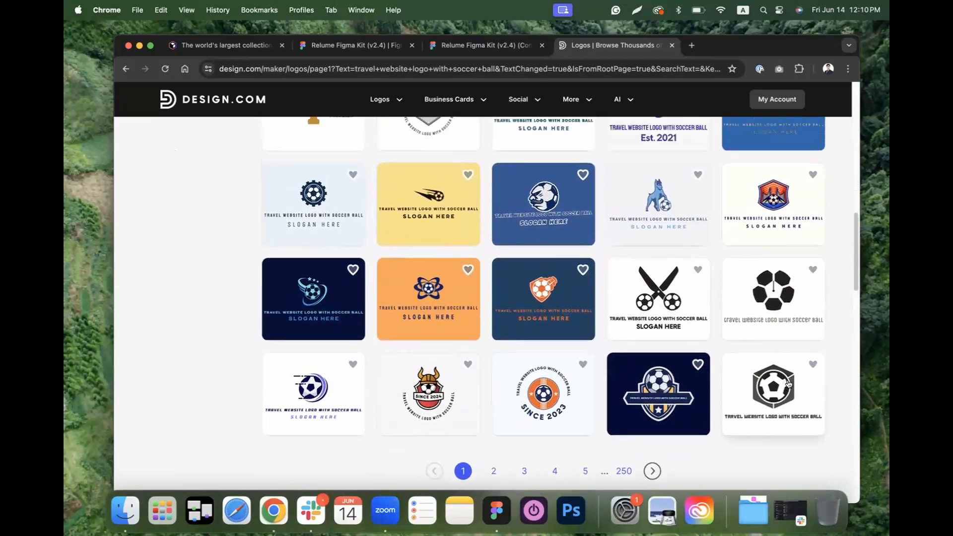
{"action": "scroll", "coordinate": [774, 342], "scroll_direction": "down", "scroll_amount": 3}
Step: Open the hexagonal soccer ball logo in the logo editor with its black variation, skipping the email sign-up
{"action": "left_click", "coordinate": [757, 324]}
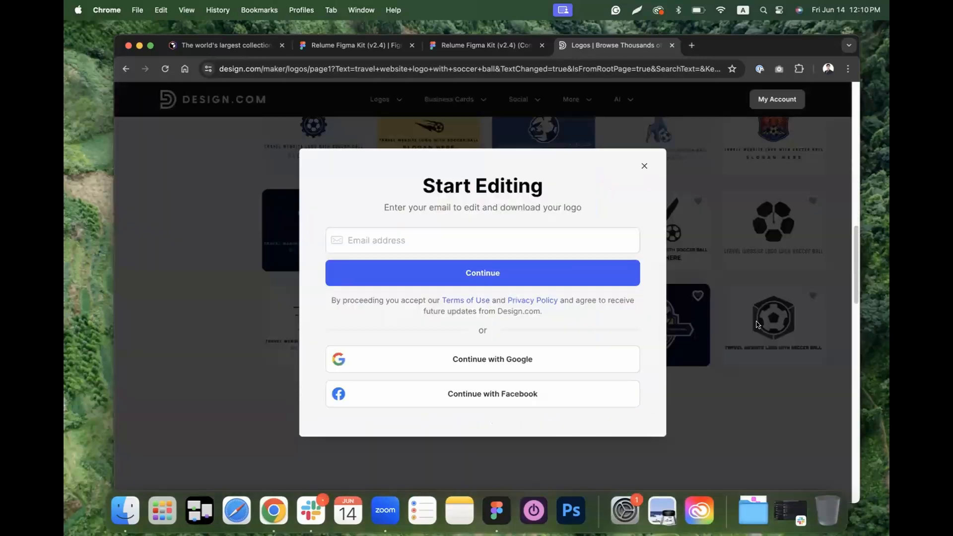
{"action": "left_click", "coordinate": [644, 166]}
{"action": "left_click", "coordinate": [757, 322]}
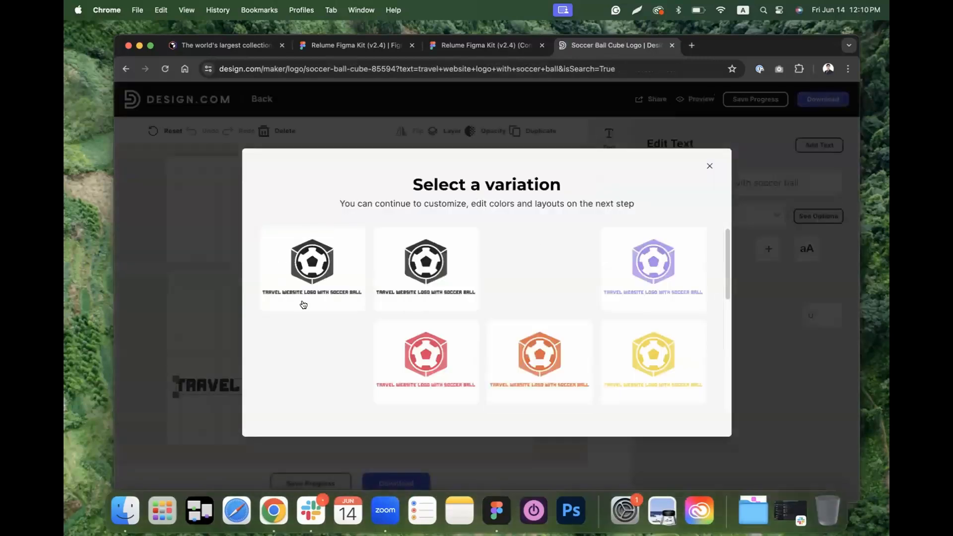
{"action": "left_click", "coordinate": [327, 272]}
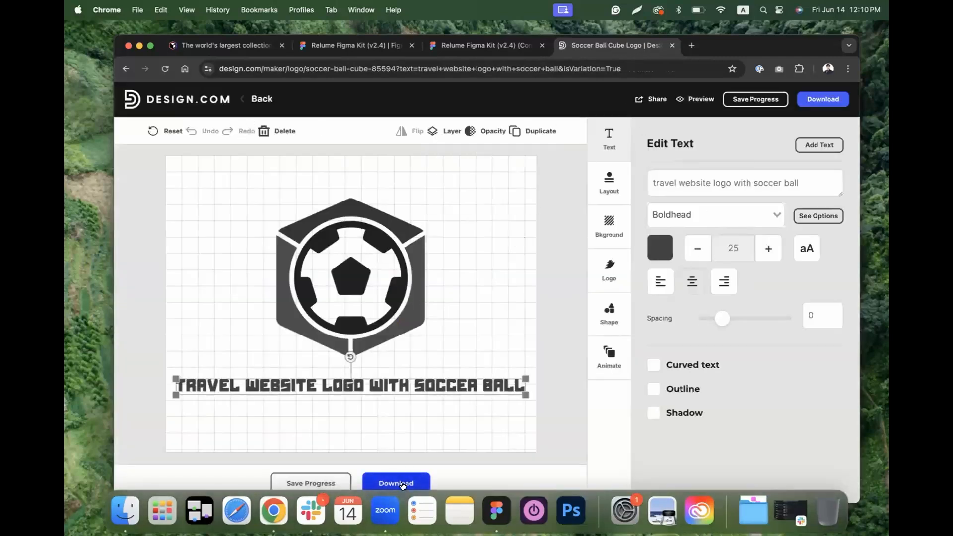
Step: Return to the Relume Figma Kit (v2.4) (Community) design file in the browser and open its sharing settings
{"action": "left_click", "coordinate": [500, 515]}
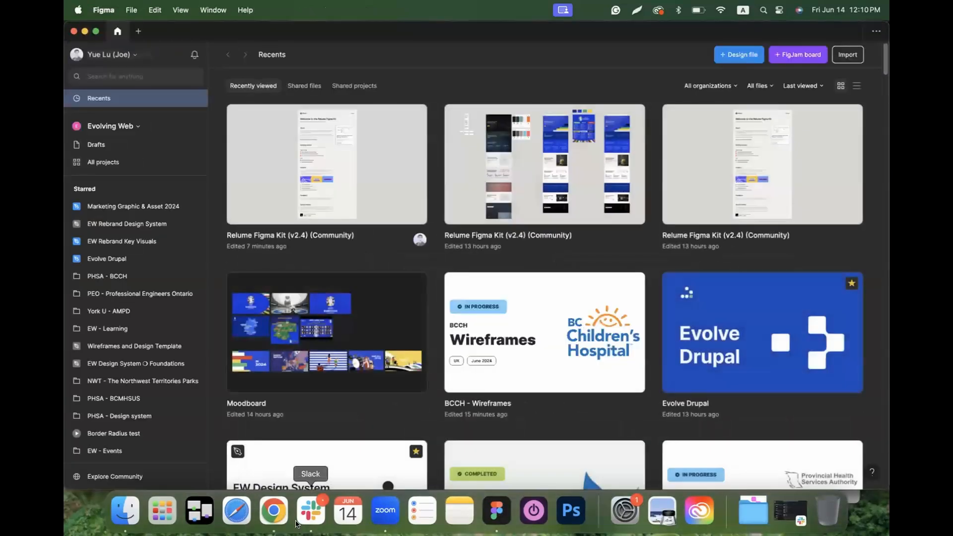
{"action": "left_click", "coordinate": [273, 511]}
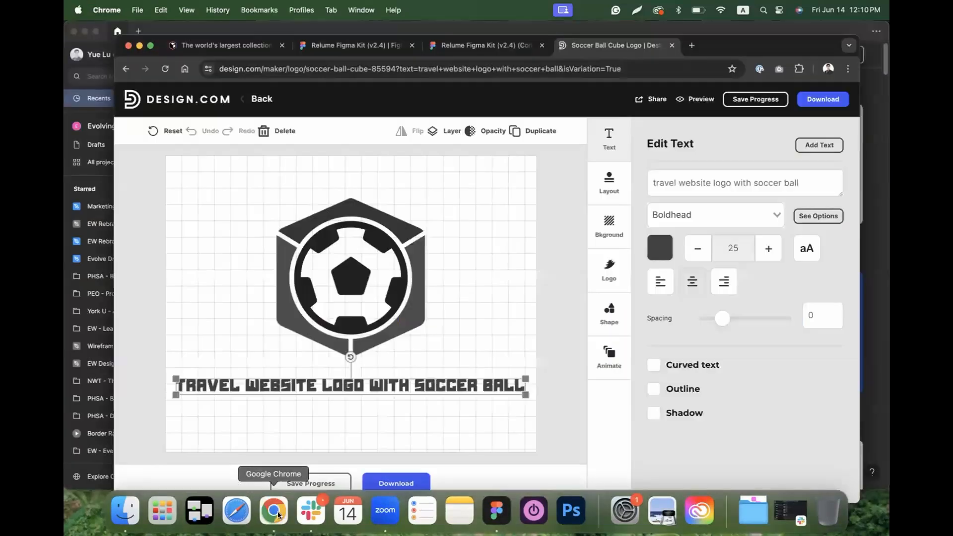
{"action": "left_click", "coordinate": [472, 53]}
{"action": "left_click", "coordinate": [329, 48]}
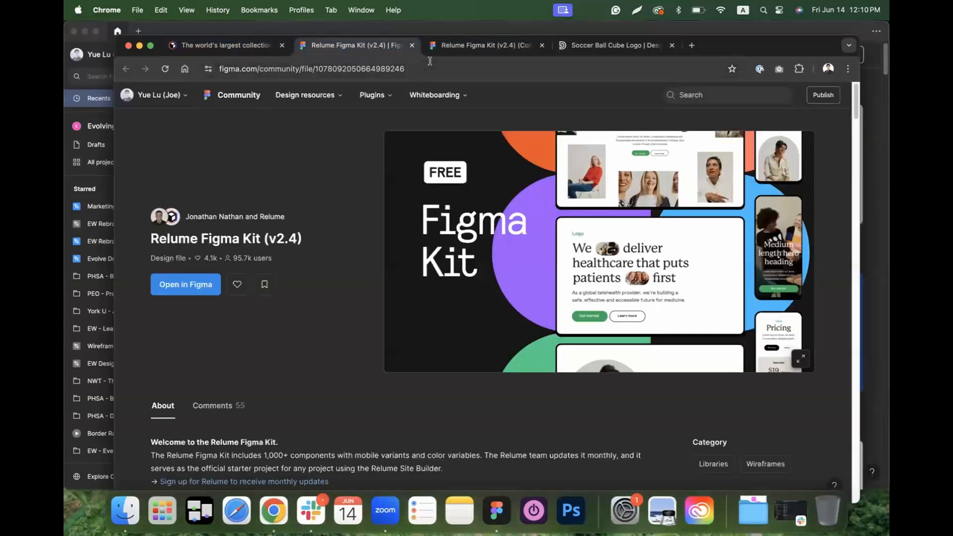
{"action": "left_click", "coordinate": [484, 45]}
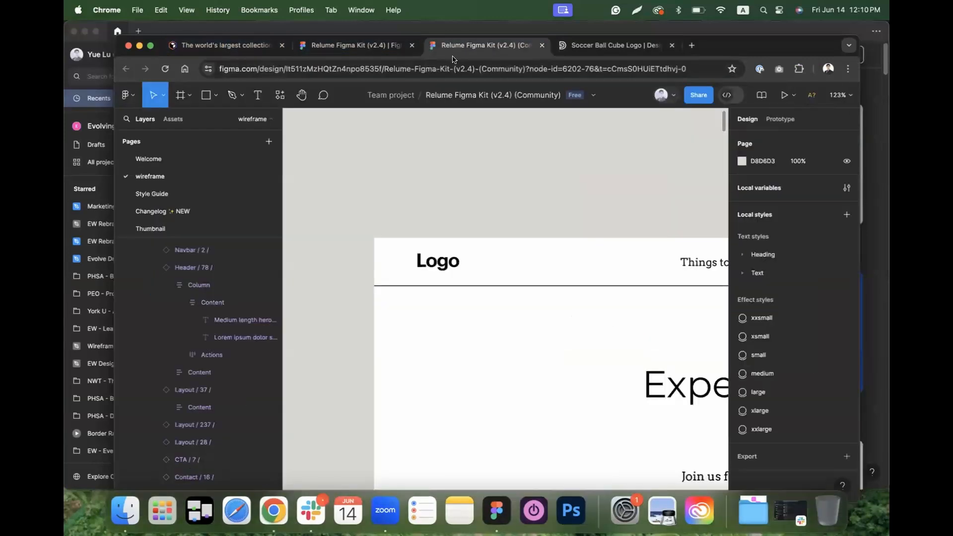
{"action": "left_click", "coordinate": [698, 95]}
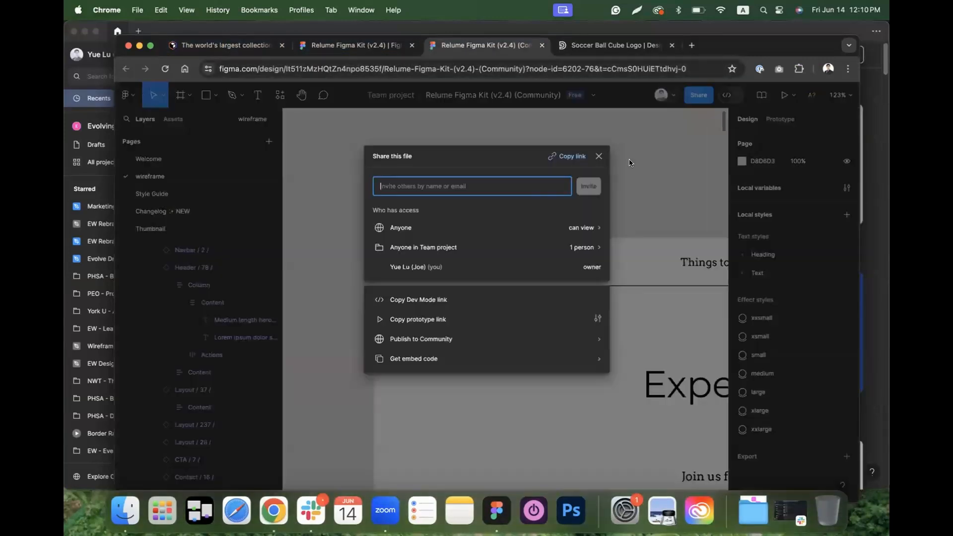
{"action": "type", "text": "an"}
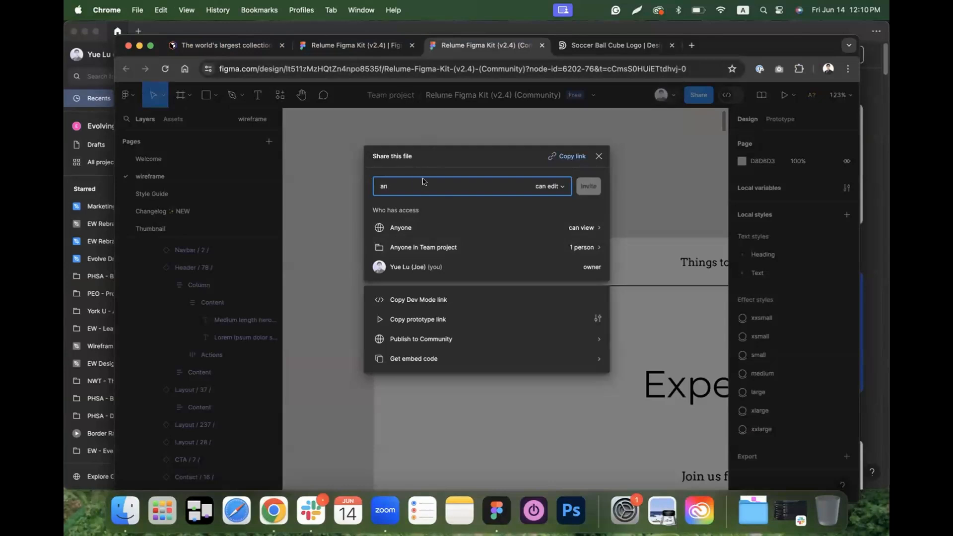
{"action": "left_click", "coordinate": [551, 187]}
{"action": "left_click", "coordinate": [477, 185]}
{"action": "key", "text": "BackSpace"}
{"action": "key", "text": "BackSpace"}
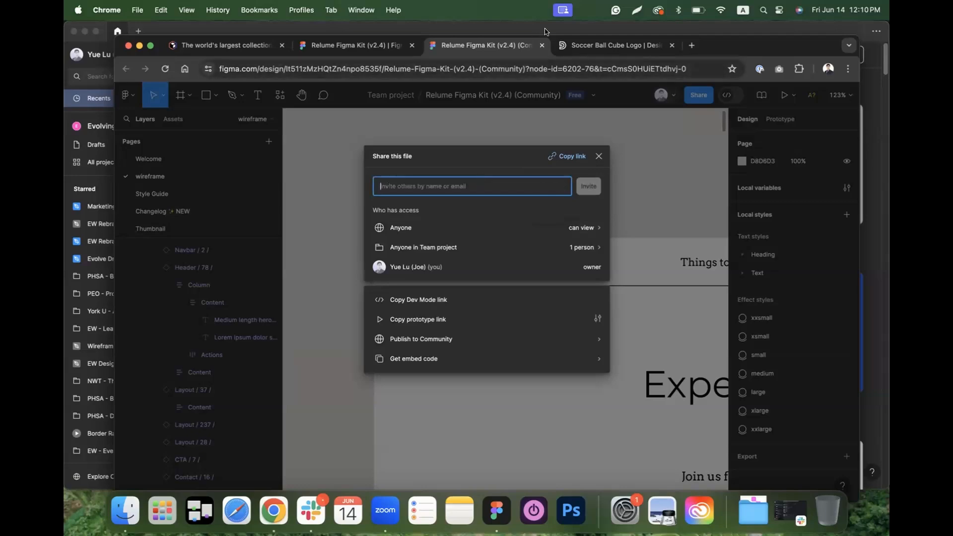
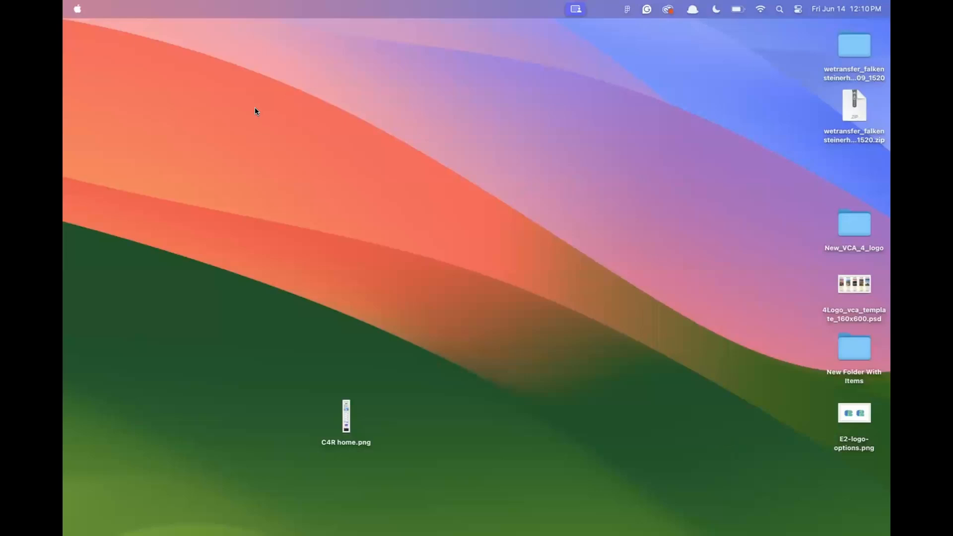
Step: Switch to the Euros 2024 guide project in Relume and look over its page wireframes, starting from the homepage
{"action": "key", "text": "ctrl+Right"}
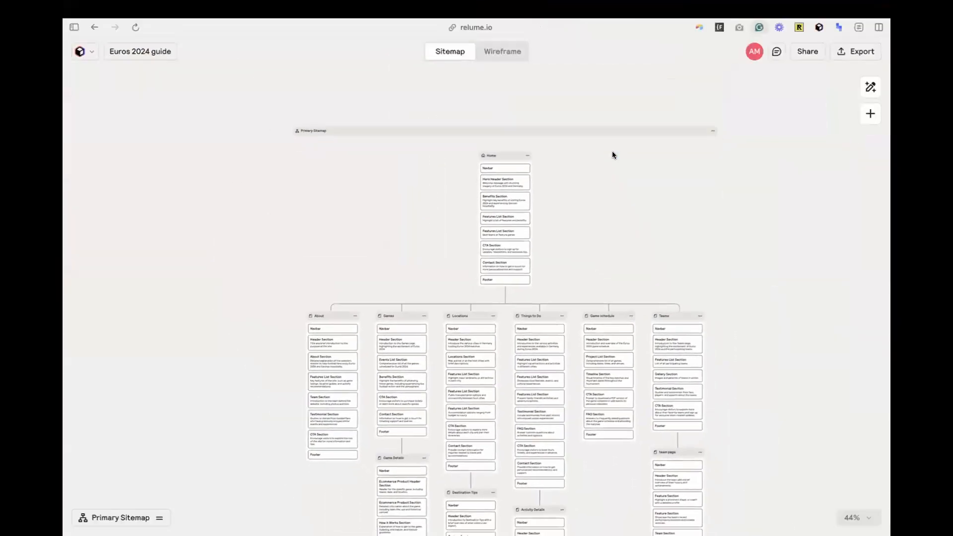
{"action": "left_click", "coordinate": [502, 53]}
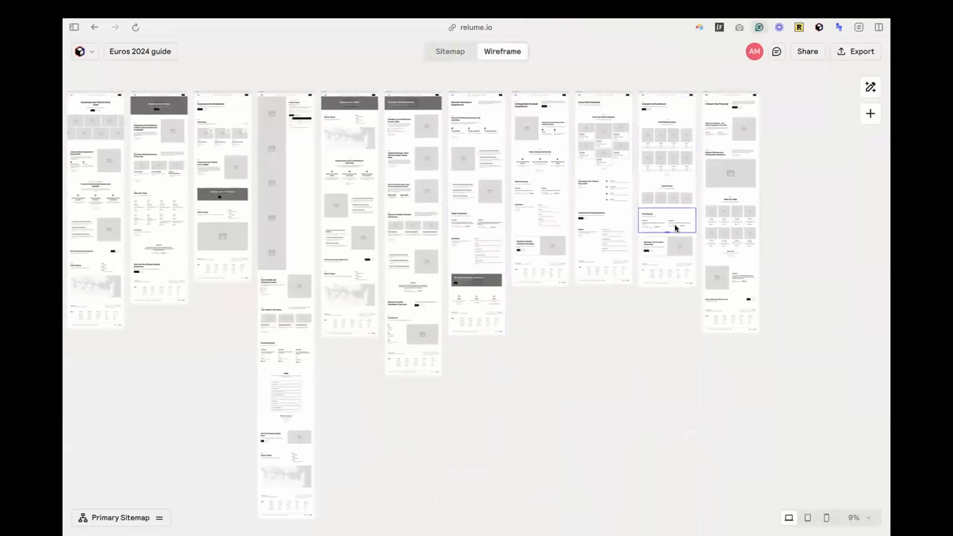
{"action": "scroll", "coordinate": [674, 224], "scroll_direction": "up", "scroll_amount": 3}
{"action": "scroll", "coordinate": [244, 237], "scroll_direction": "up", "scroll_amount": 5}
{"action": "scroll", "coordinate": [219, 242], "scroll_direction": "left", "scroll_amount": 5}
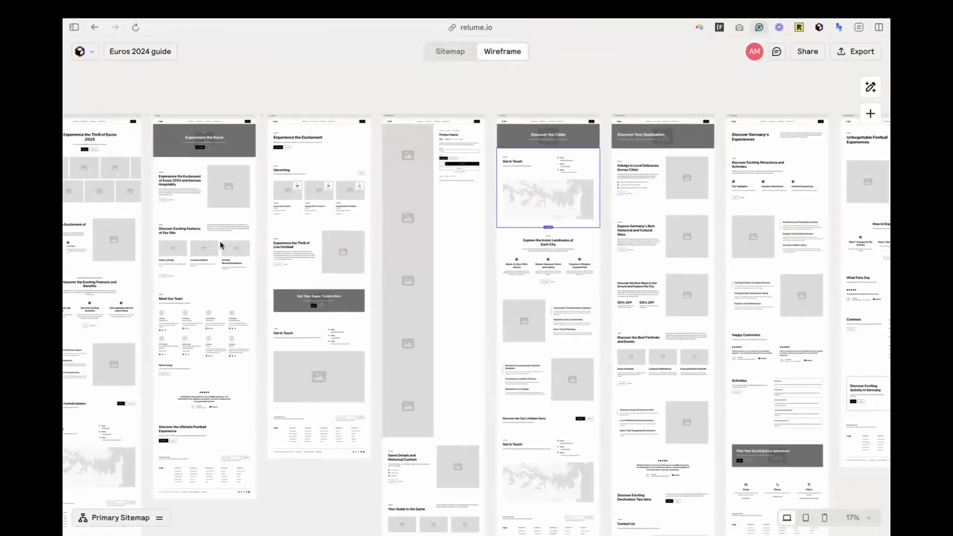
{"action": "scroll", "coordinate": [160, 131], "scroll_direction": "left", "scroll_amount": 5}
{"action": "scroll", "coordinate": [159, 132], "scroll_direction": "up", "scroll_amount": 3}
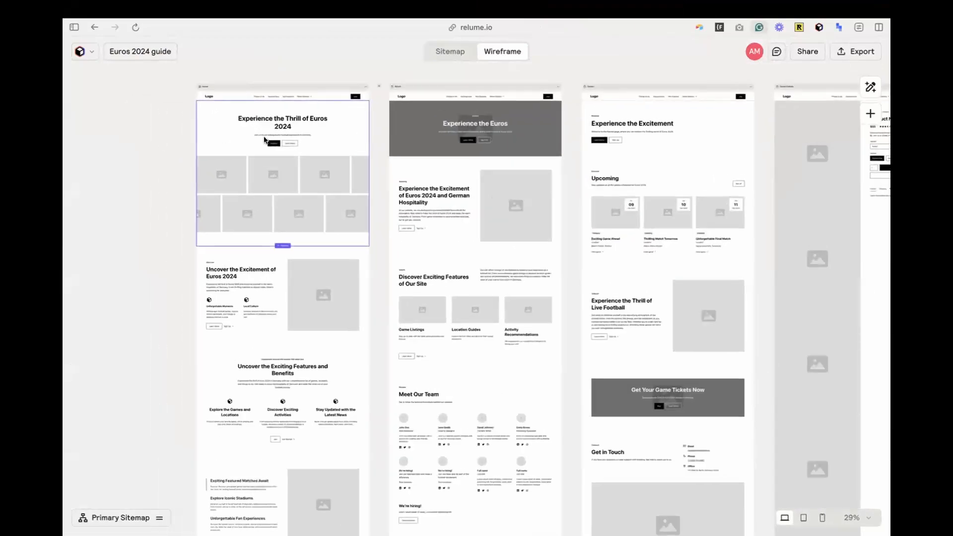
{"action": "scroll", "coordinate": [264, 139], "scroll_direction": "up", "scroll_amount": 3}
{"action": "scroll", "coordinate": [263, 139], "scroll_direction": "down", "scroll_amount": 5}
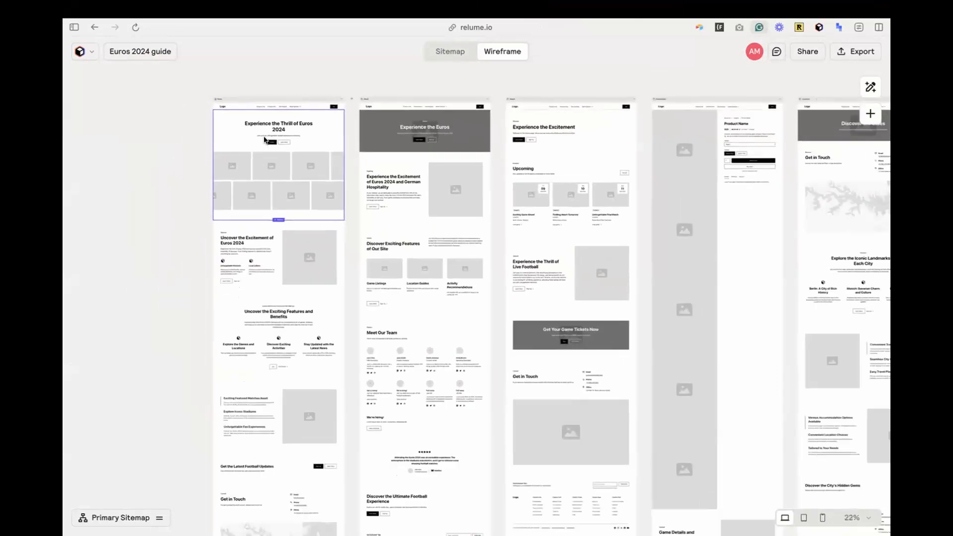
Step: Leave the Euros 2024 guide project for the Relume dashboard and open the Webflow Library
{"action": "left_click", "coordinate": [92, 26]}
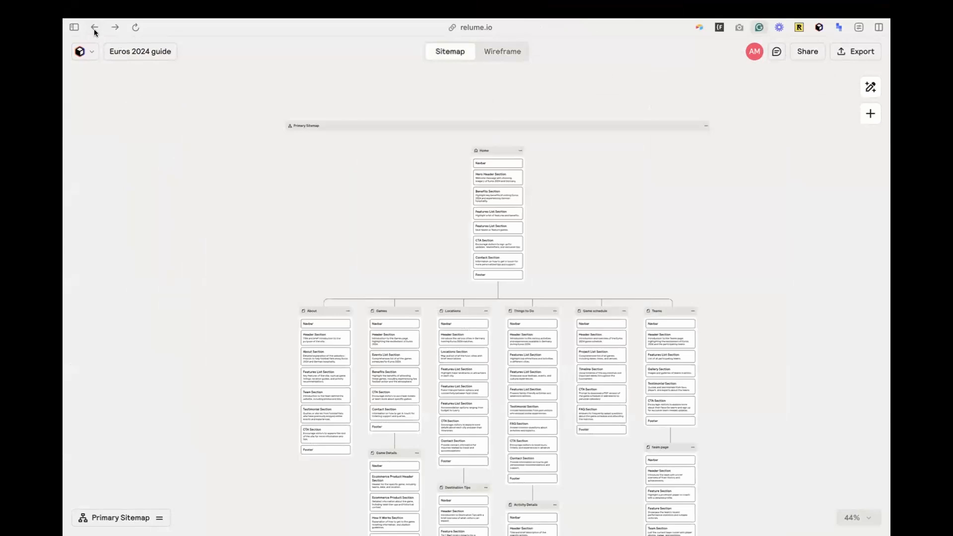
{"action": "left_click", "coordinate": [93, 26]}
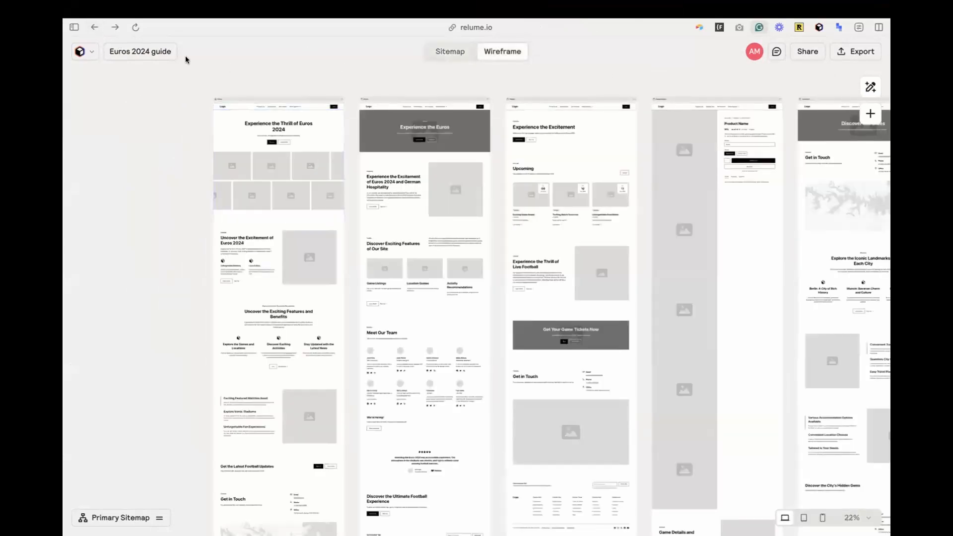
{"action": "left_click", "coordinate": [90, 54]}
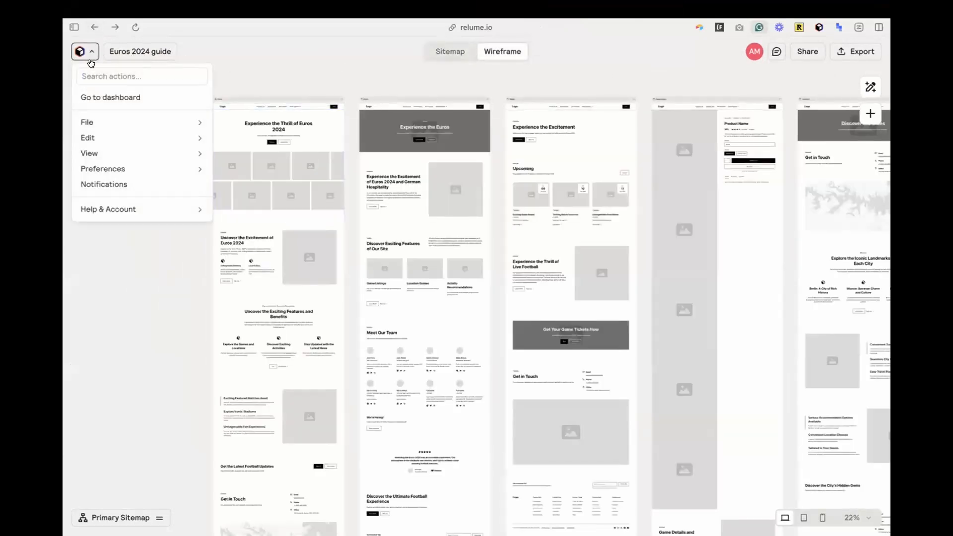
{"action": "left_click", "coordinate": [94, 97]}
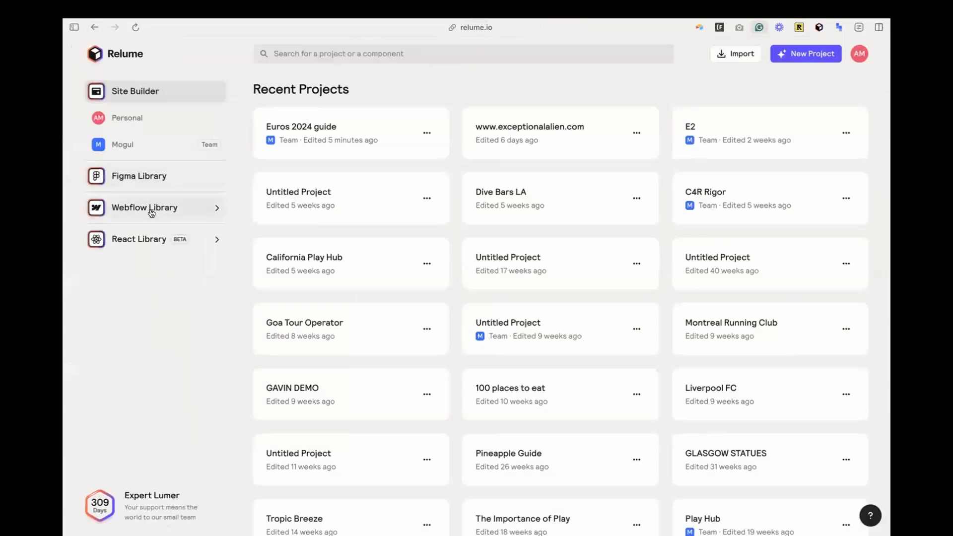
{"action": "left_click", "coordinate": [153, 211]}
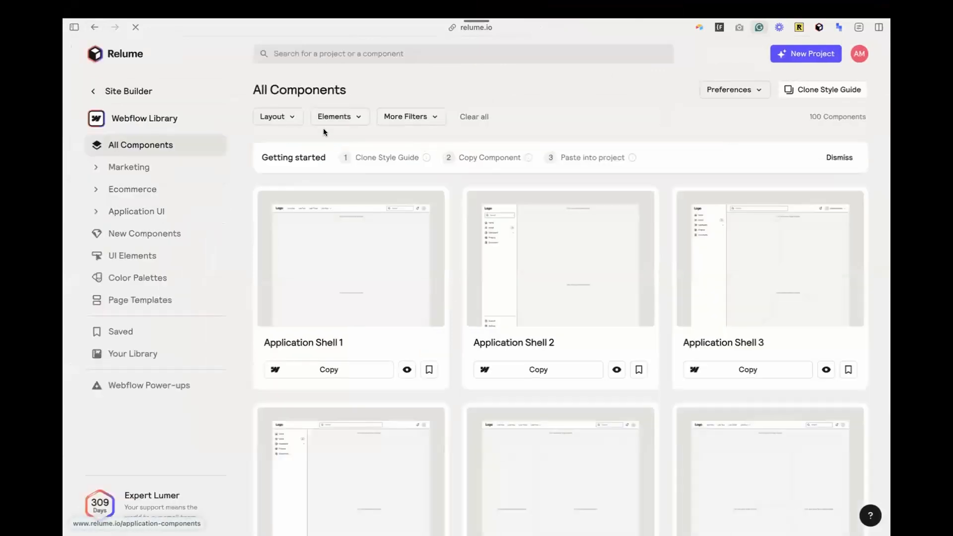
Step: Clone the Relume Style Guide in Webflow as a new site named "Euros 2024"
{"action": "mouse_move", "coordinate": [354, 159]}
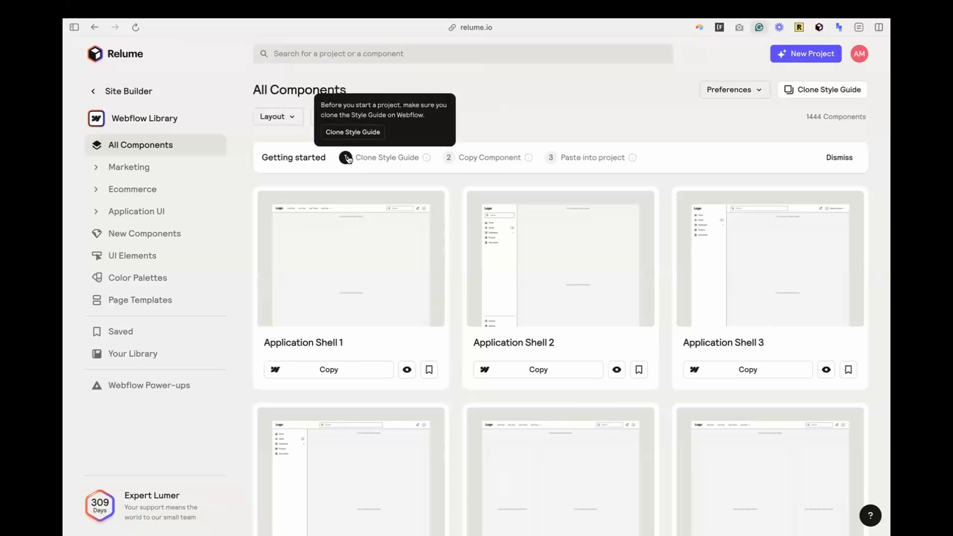
{"action": "left_click", "coordinate": [353, 132]}
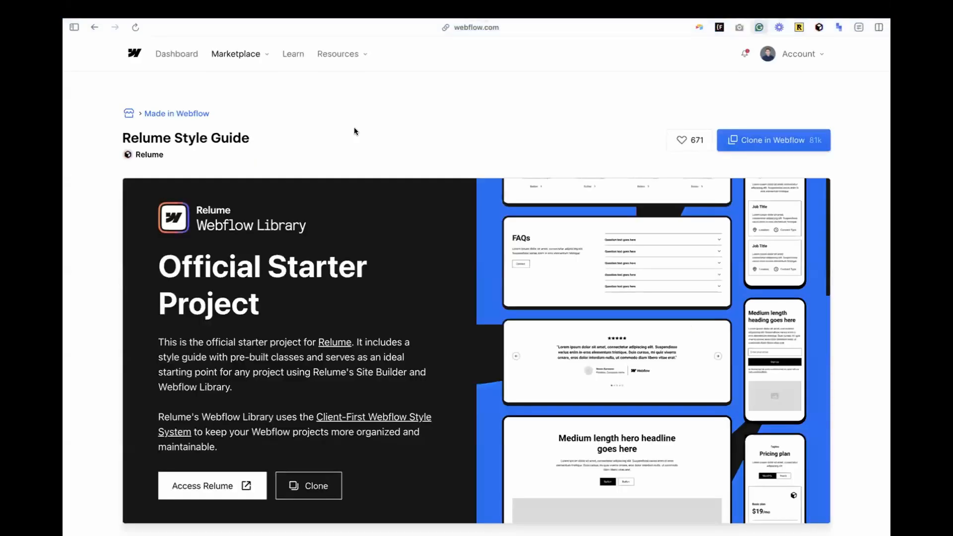
{"action": "left_click", "coordinate": [766, 140]}
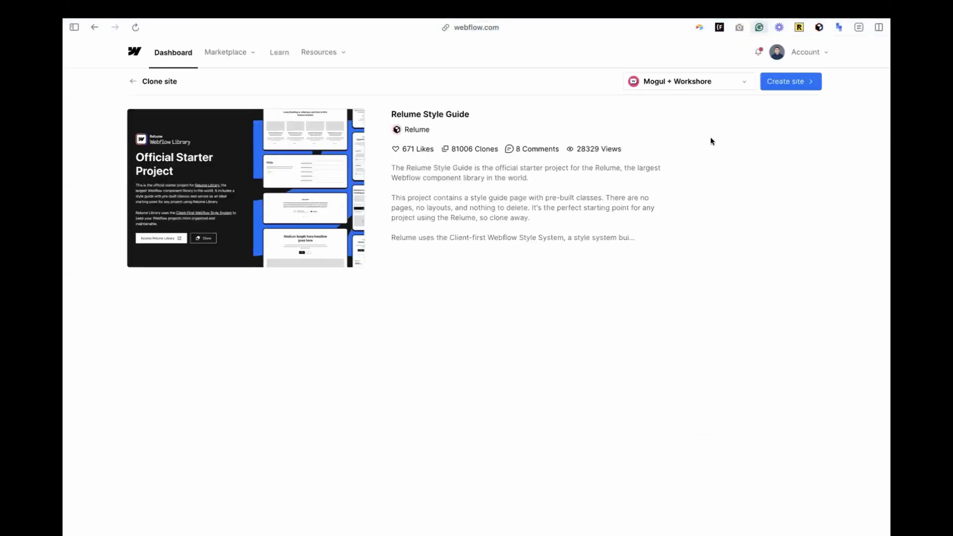
{"action": "left_click", "coordinate": [789, 83]}
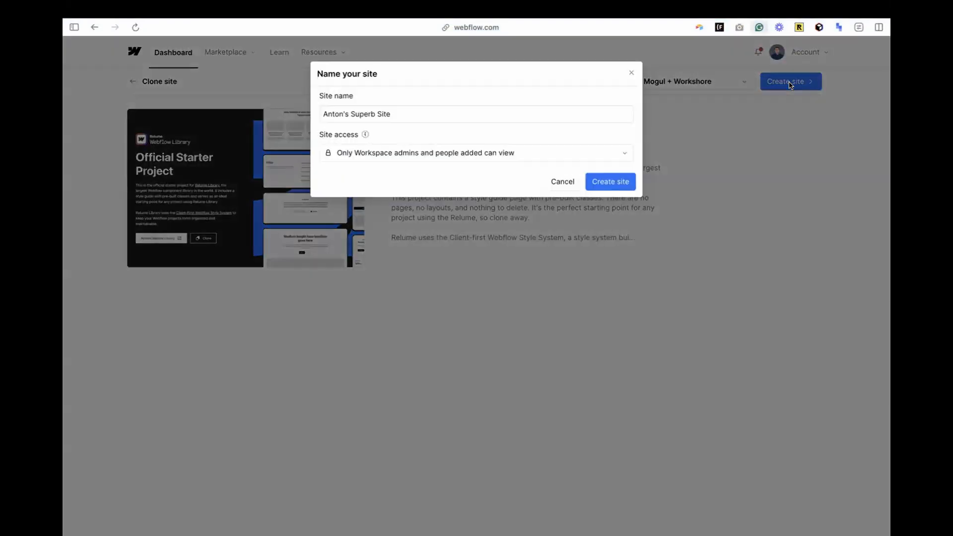
{"action": "triple_click", "coordinate": [394, 109]}
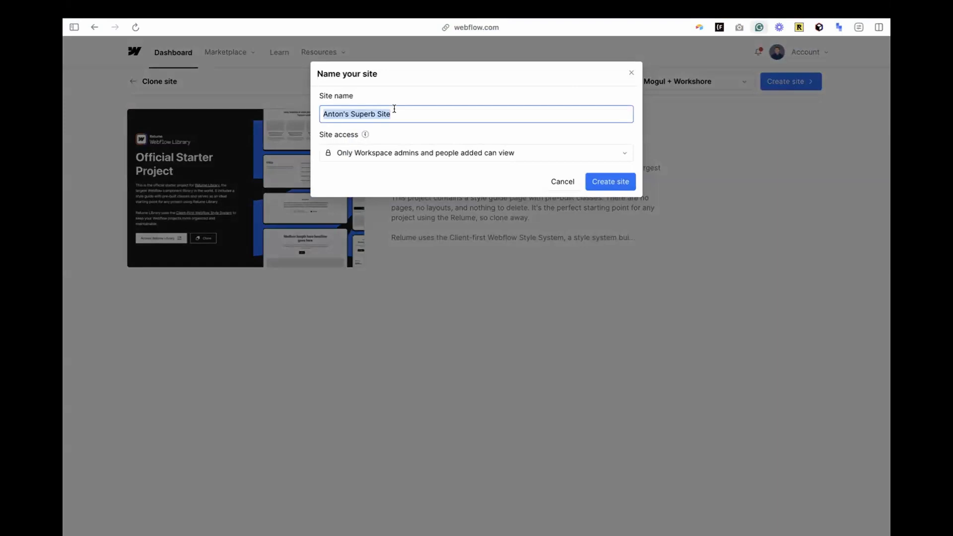
{"action": "type", "text": "Euros 2024"}
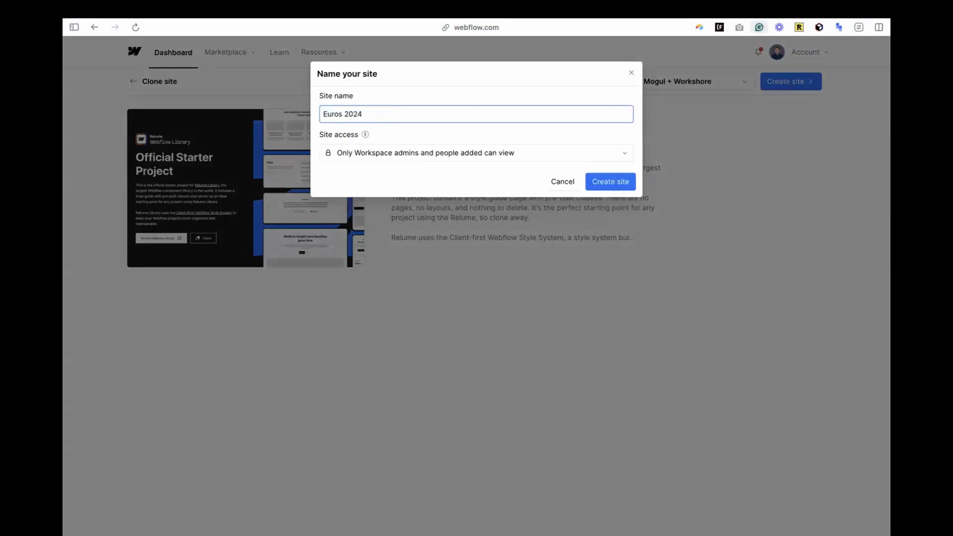
{"action": "key", "text": "Return"}
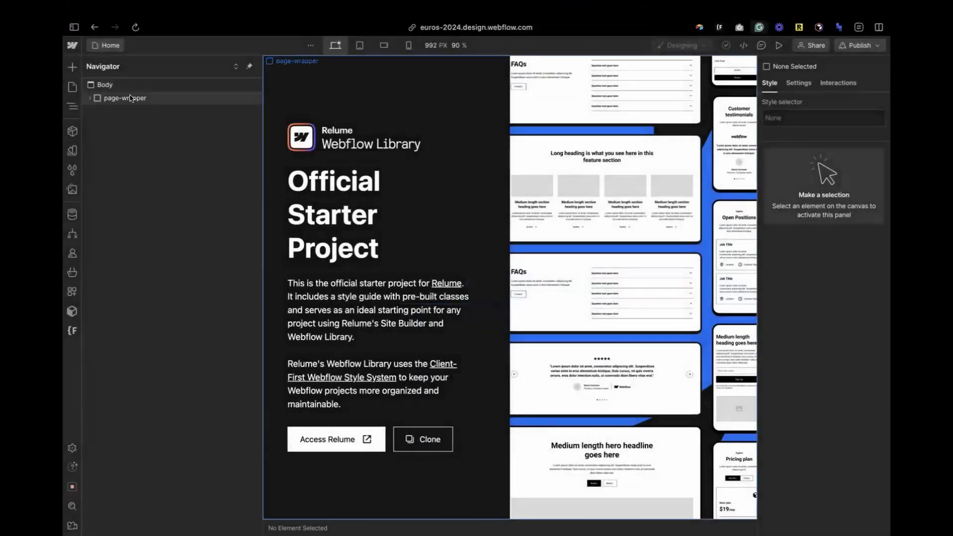
{"action": "left_click", "coordinate": [322, 81]}
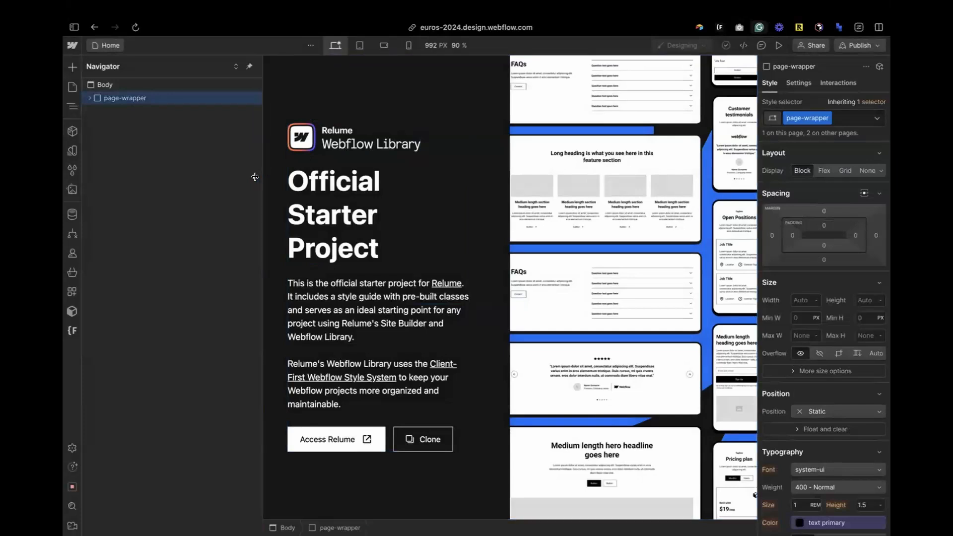
{"action": "left_click_drag", "start_coordinate": [254, 177], "coordinate": [250, 175]}
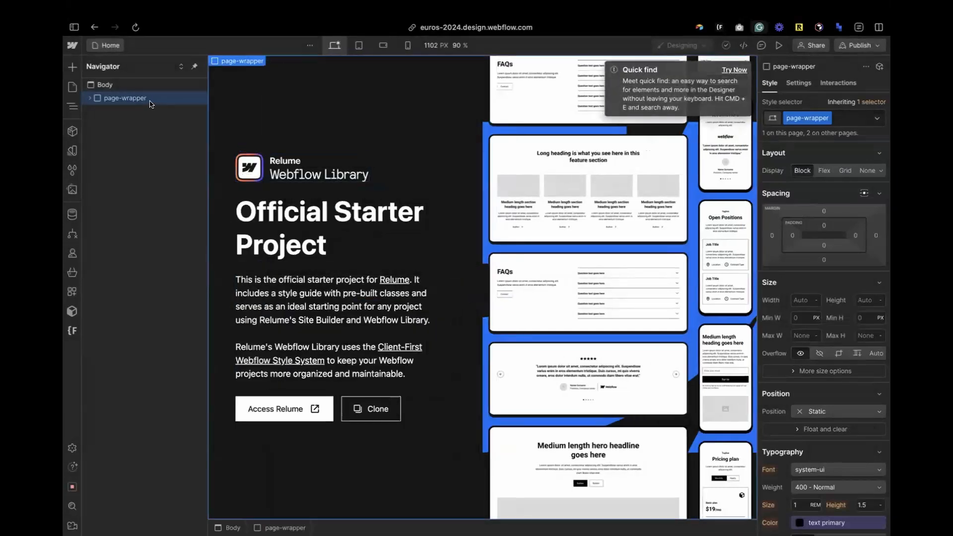
{"action": "key", "text": "Delete"}
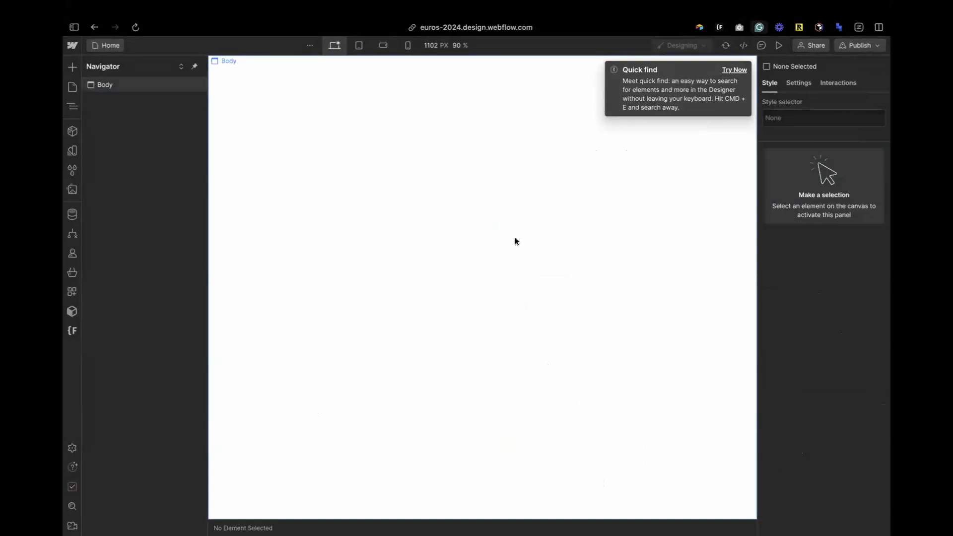
{"action": "key", "text": "super+z"}
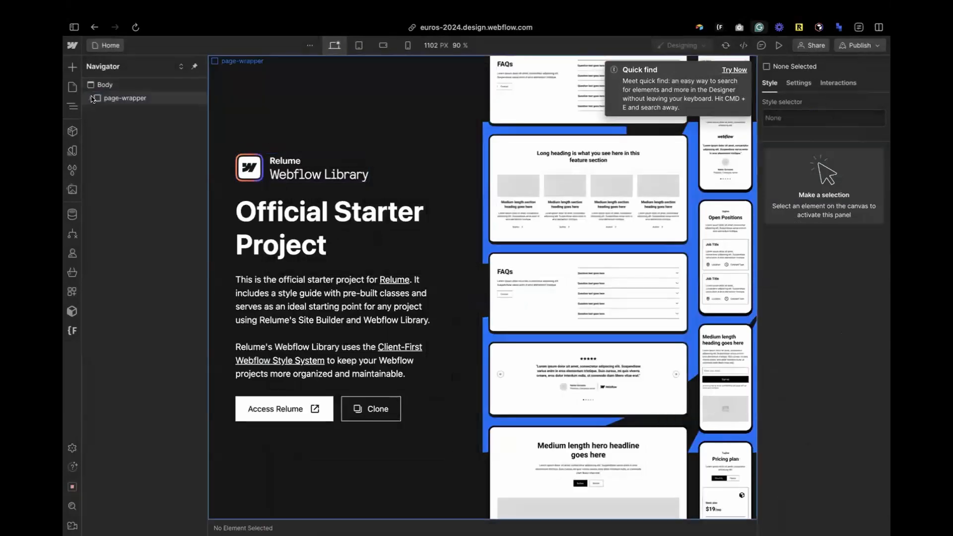
Step: Delete the starter content inside the Home page's page-wrapper, keeping the wrapper and its Global Styles component
{"action": "left_click", "coordinate": [124, 123]}
{"action": "key", "text": "Delete"}
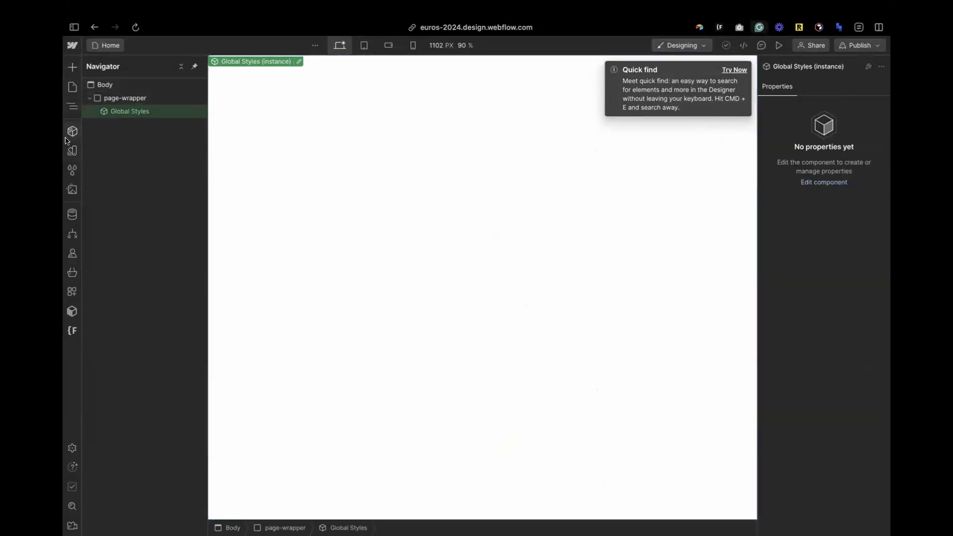
Step: Open the draft Style Guide page and examine its element structure from page-wrapper down to the Typography heading
{"action": "left_click", "coordinate": [72, 86]}
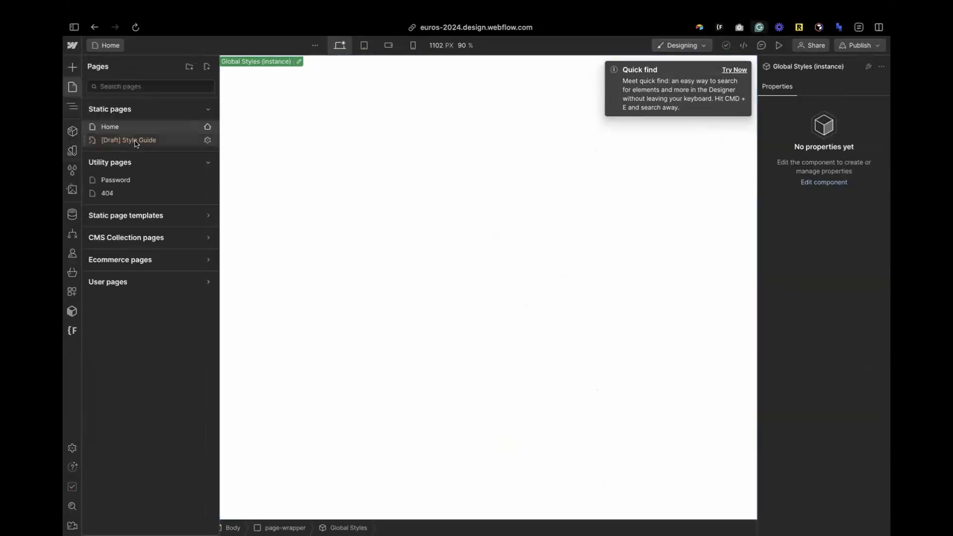
{"action": "left_click", "coordinate": [130, 141]}
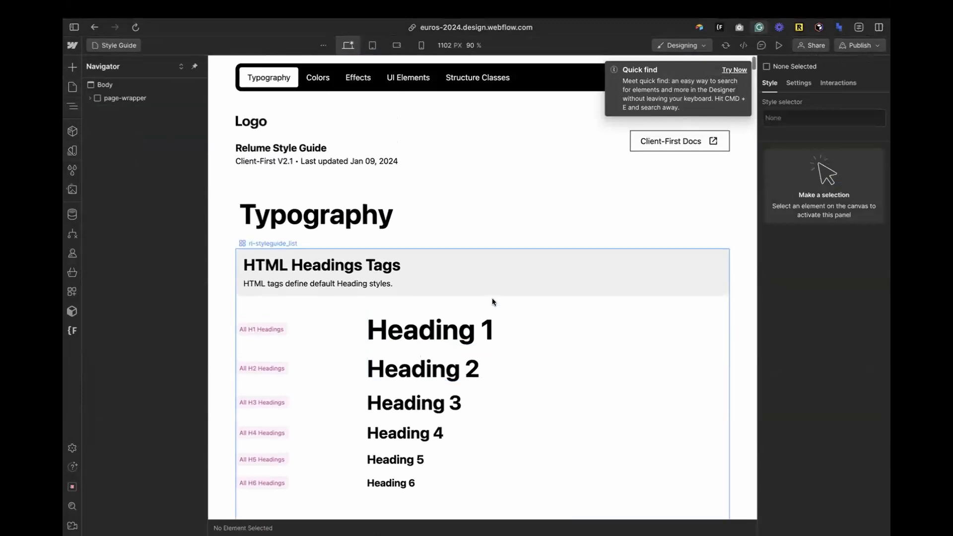
{"action": "left_click", "coordinate": [72, 87]}
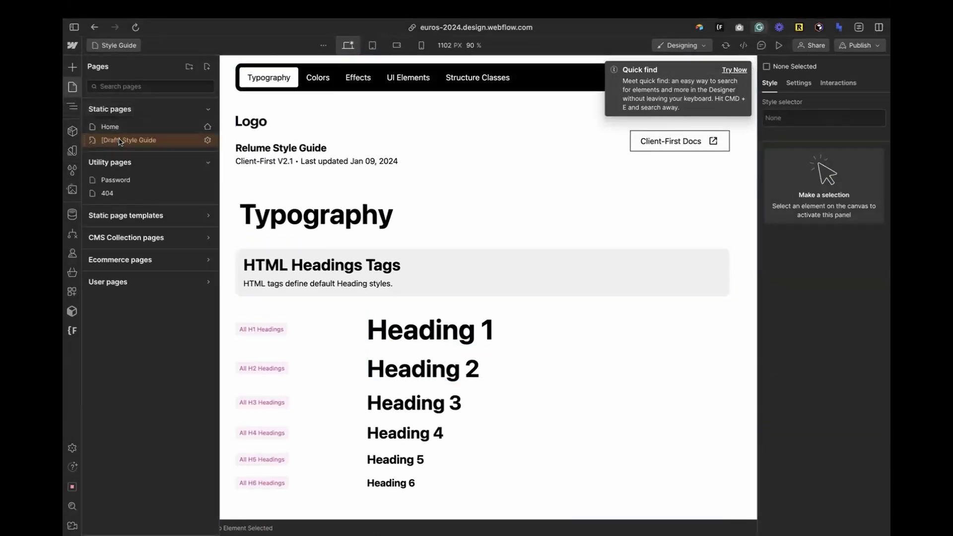
{"action": "key", "text": "z"}
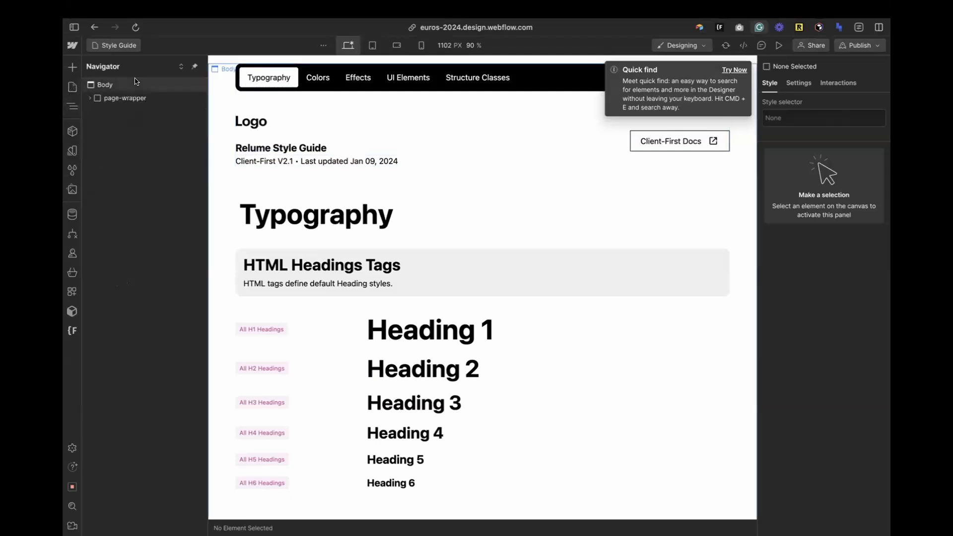
{"action": "left_click", "coordinate": [95, 98]}
{"action": "left_click", "coordinate": [95, 124]}
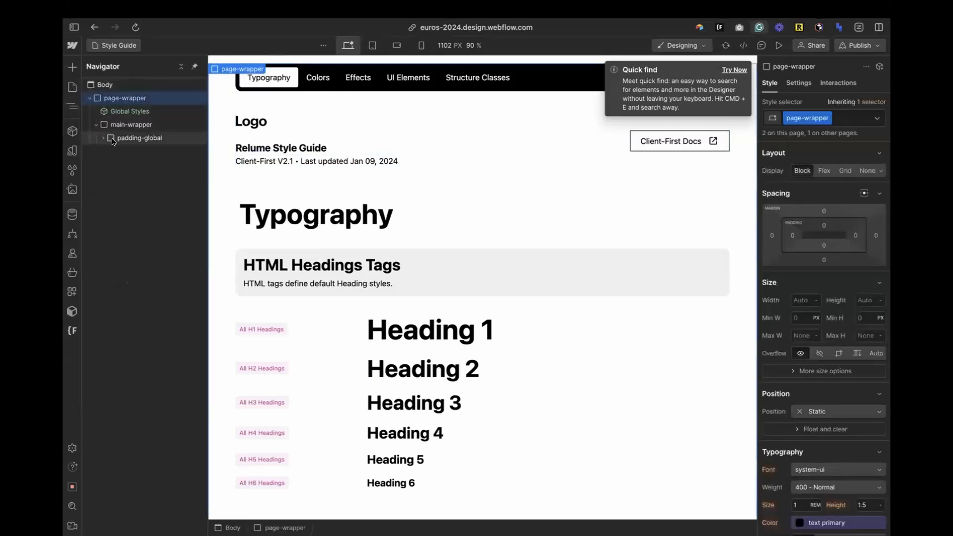
{"action": "left_click", "coordinate": [103, 138]}
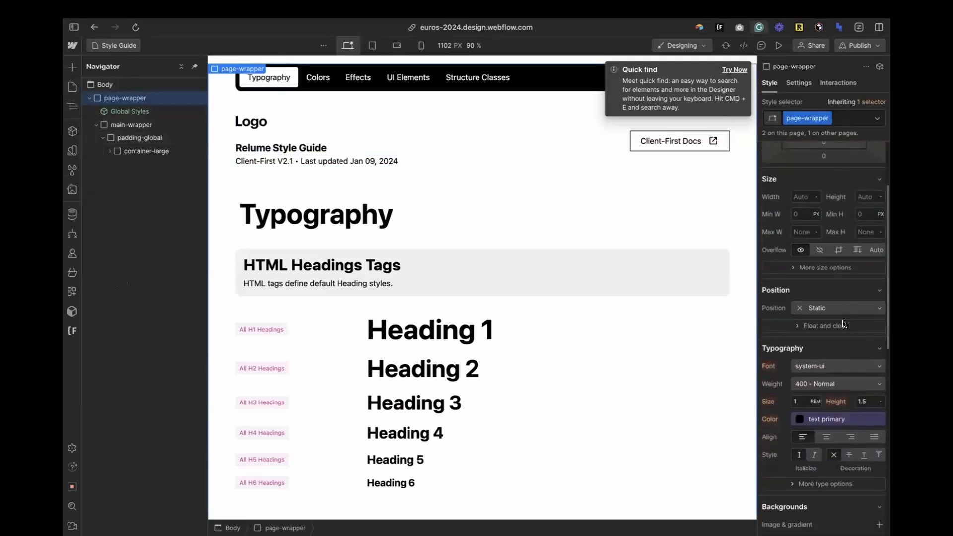
{"action": "left_click", "coordinate": [143, 151]}
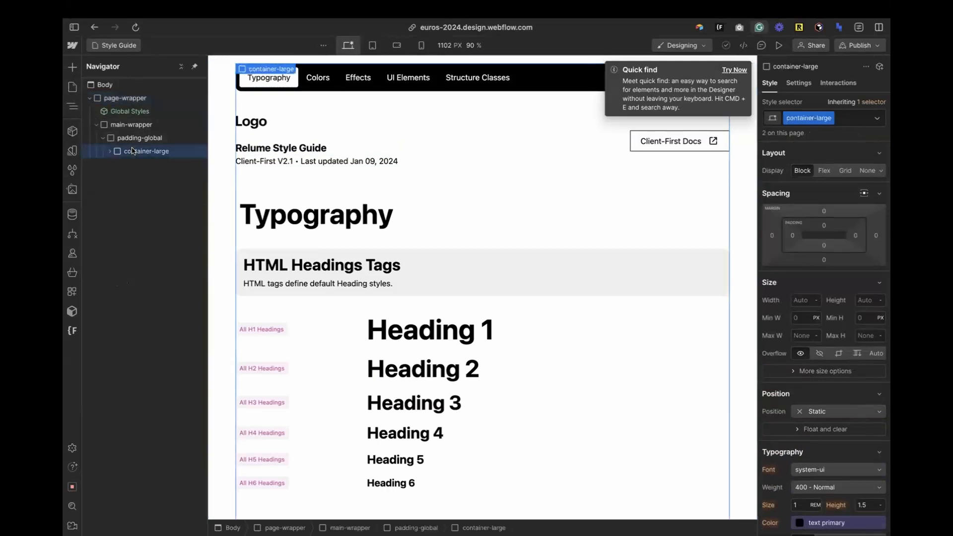
{"action": "left_click", "coordinate": [331, 224]}
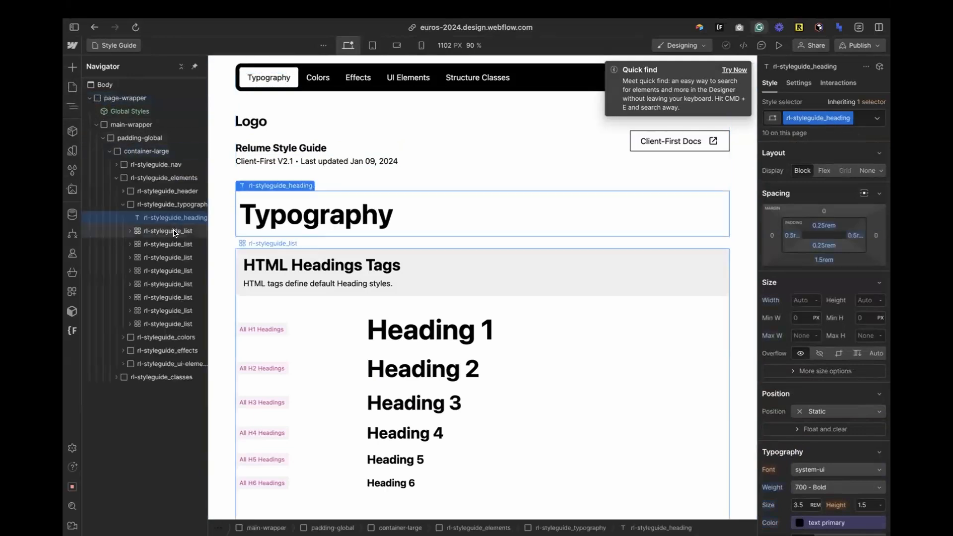
Step: Return to the Home page and install the Relume Site Builder Import app on the site
{"action": "left_click", "coordinate": [73, 88]}
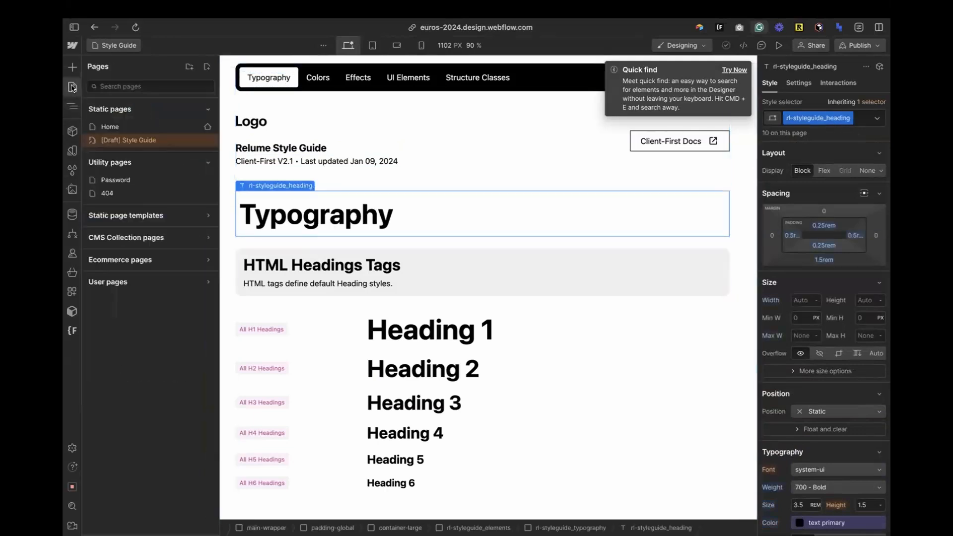
{"action": "left_click", "coordinate": [136, 128]}
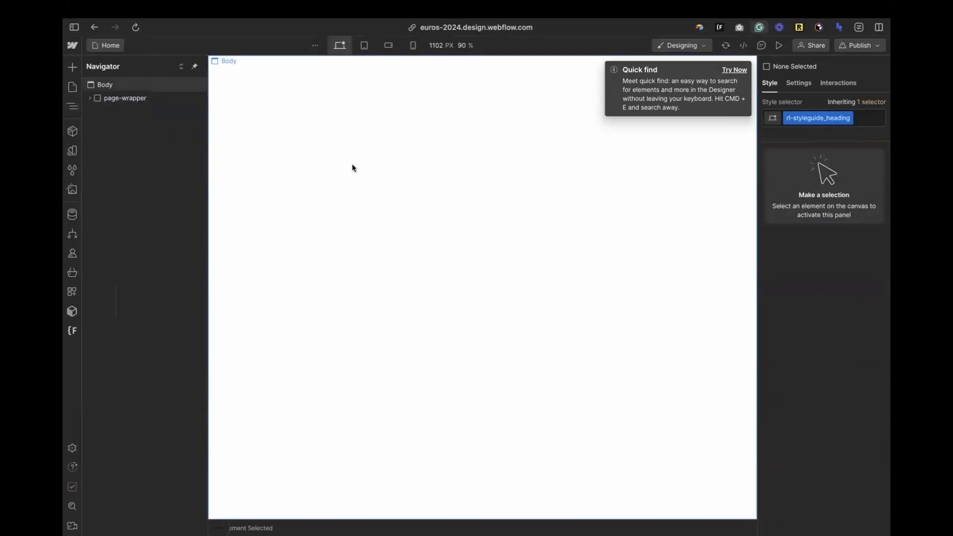
{"action": "left_click", "coordinate": [72, 291]}
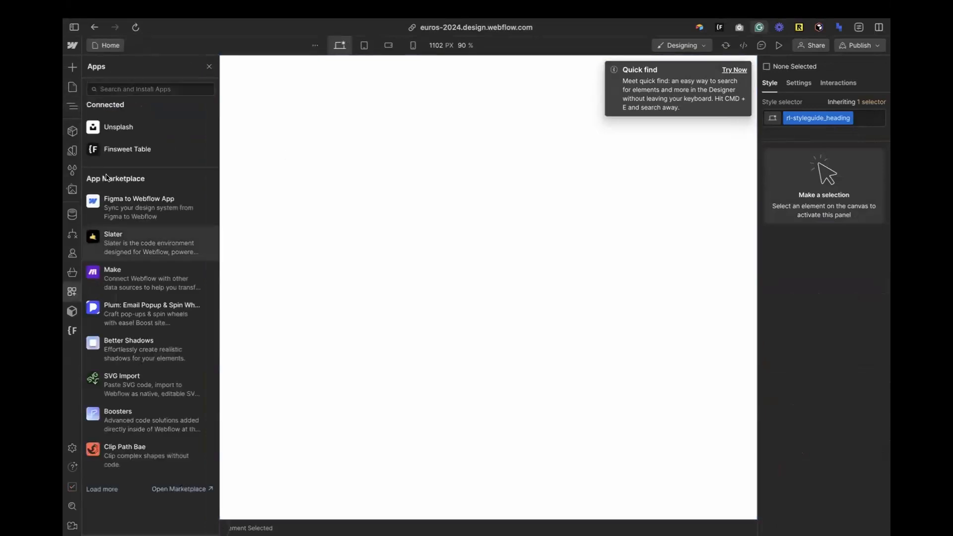
{"action": "left_click", "coordinate": [131, 89]}
{"action": "type", "text": "re"}
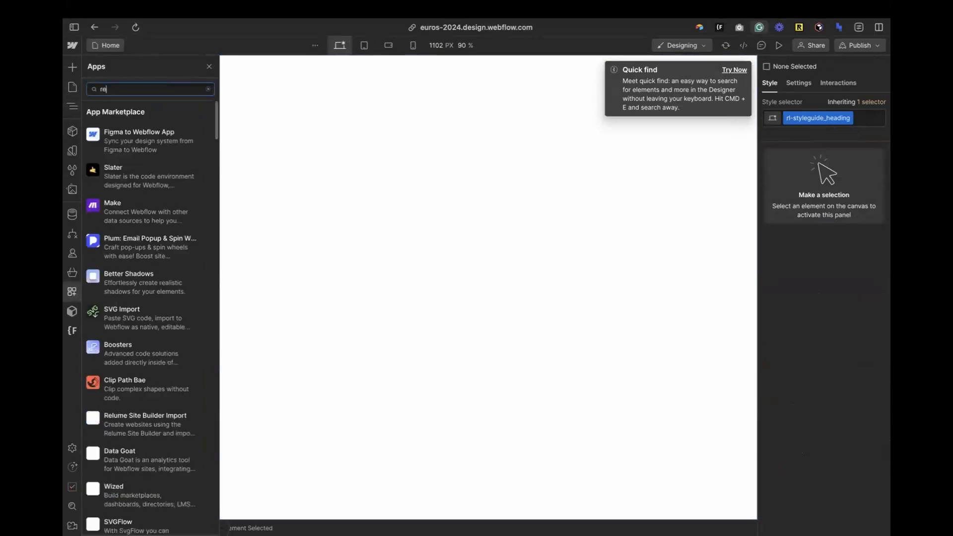
{"action": "type", "text": "lu"}
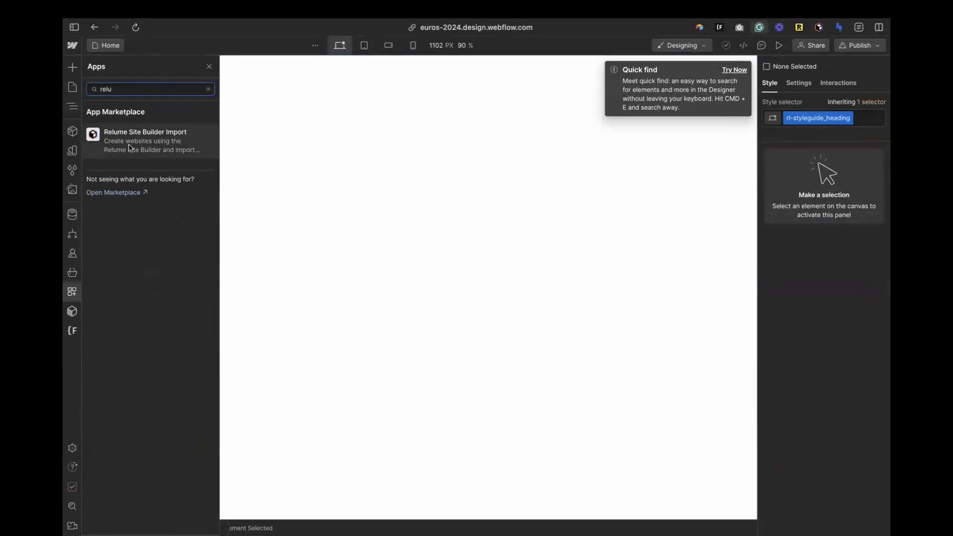
{"action": "left_click", "coordinate": [137, 142]}
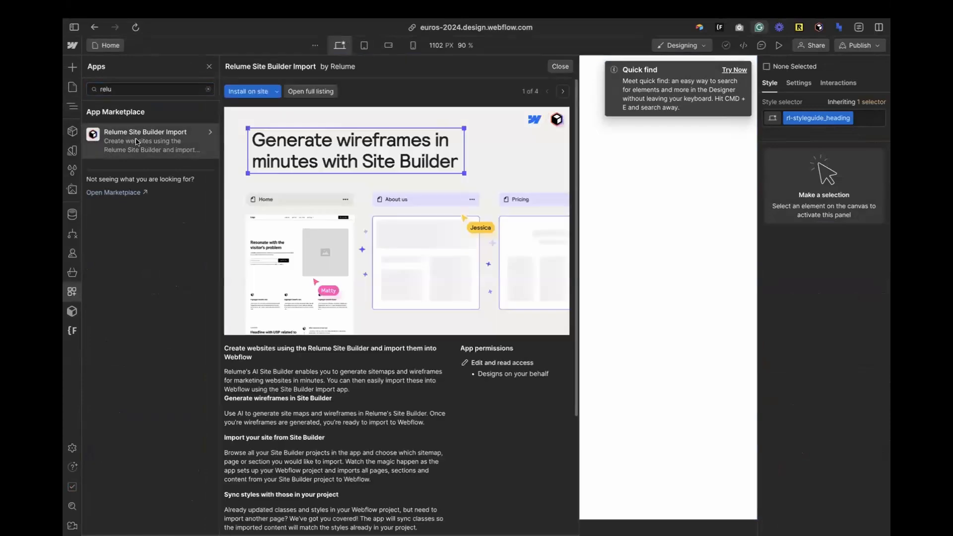
{"action": "left_click", "coordinate": [245, 91]}
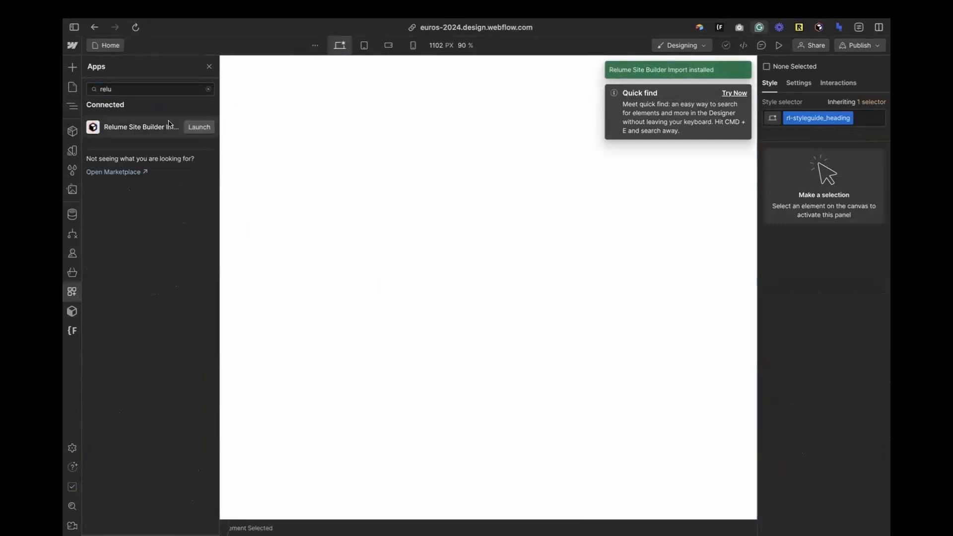
Step: Launch Relume Site Builder Import, log in to link the Relume account, and return to the Euros 2024 site in Webflow
{"action": "left_click", "coordinate": [194, 128]}
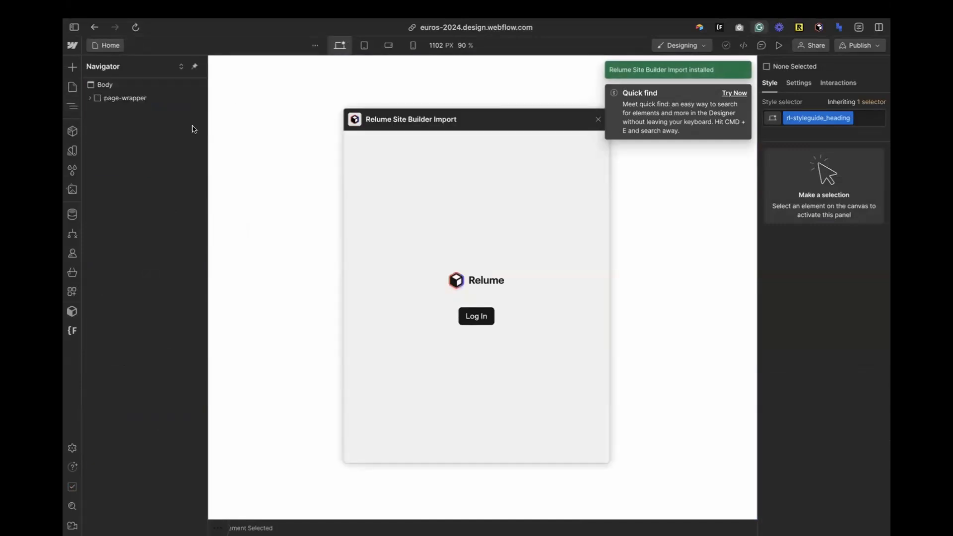
{"action": "left_click", "coordinate": [481, 318]}
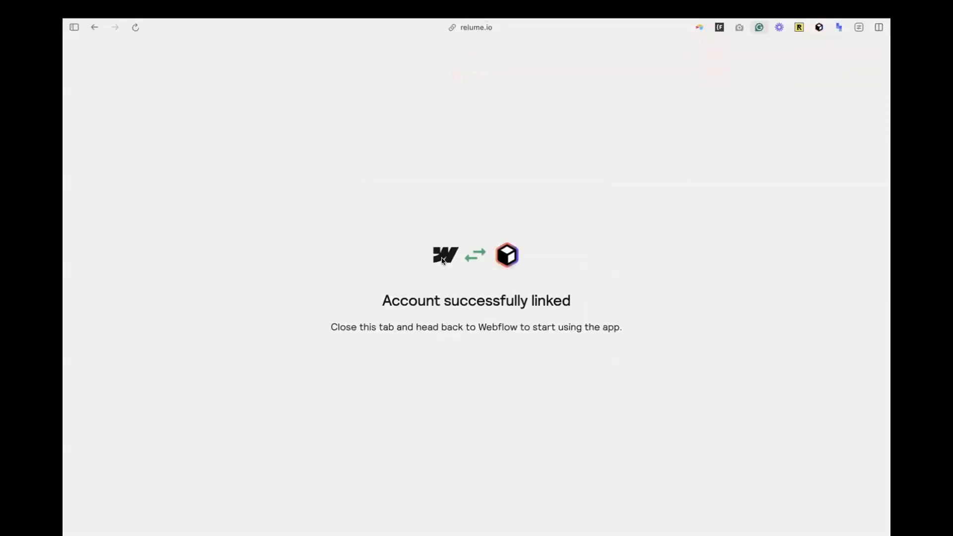
{"action": "mouse_move", "coordinate": [64, 355]}
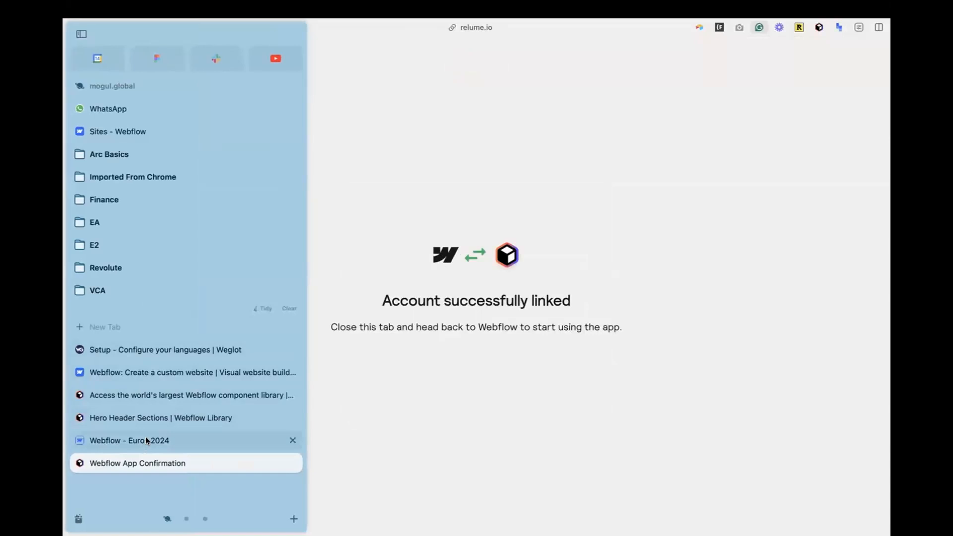
{"action": "left_click", "coordinate": [147, 440]}
Step: Import the Primary Sitemap of the Euros 2024 guide from the Mogul projects, replacing existing pages of the same name
{"action": "left_click_drag", "start_coordinate": [480, 116], "coordinate": [401, 96]}
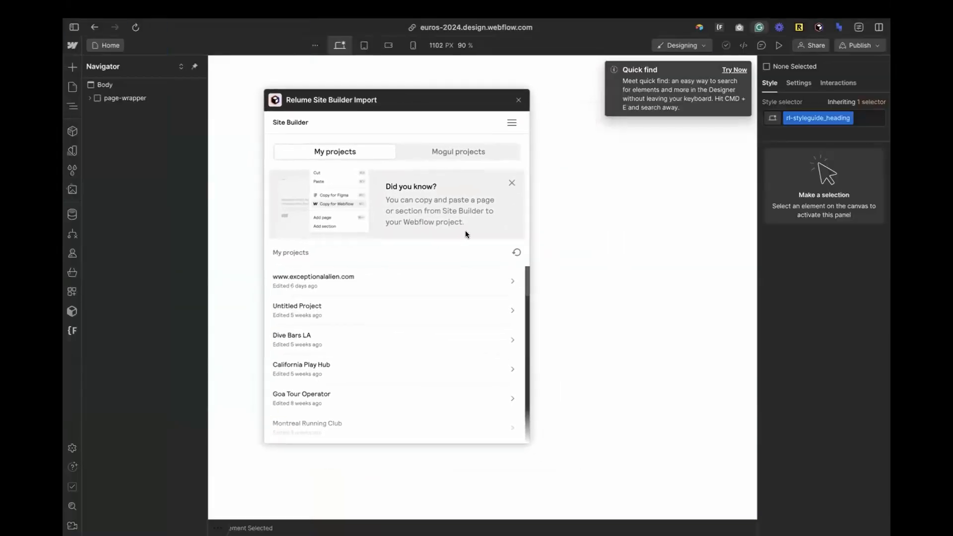
{"action": "scroll", "coordinate": [468, 285], "scroll_direction": "down", "scroll_amount": 3}
{"action": "scroll", "coordinate": [468, 285], "scroll_direction": "up", "scroll_amount": 3}
{"action": "left_click", "coordinate": [452, 153]}
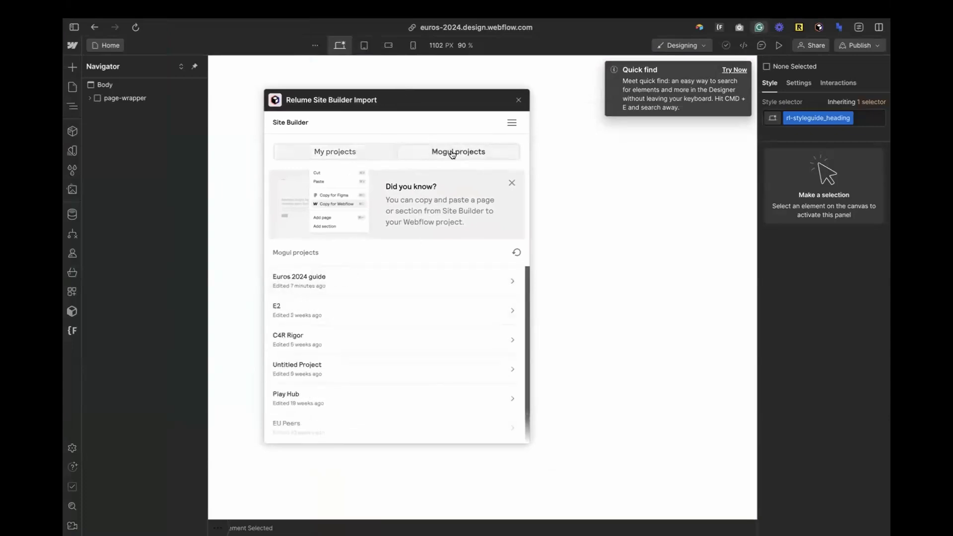
{"action": "left_click", "coordinate": [372, 279]}
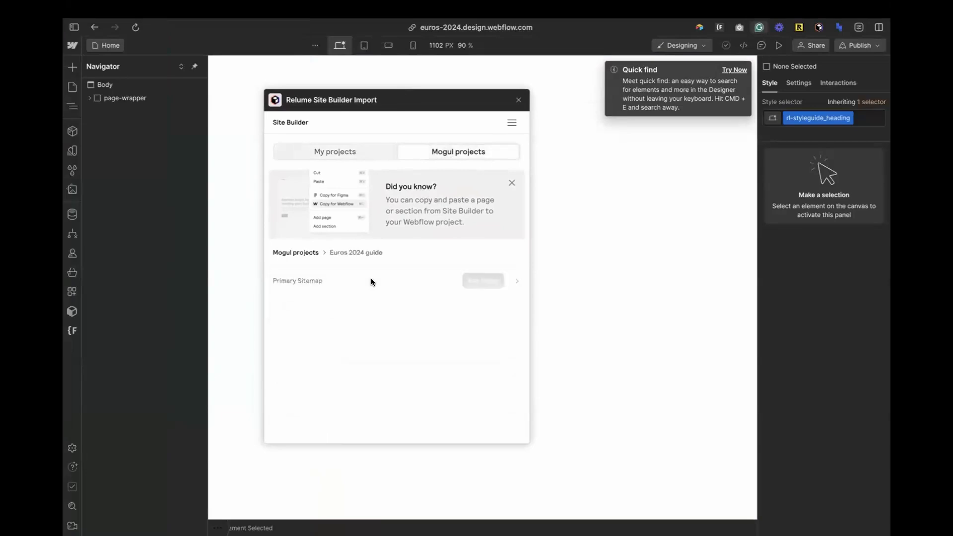
{"action": "left_click", "coordinate": [484, 282]}
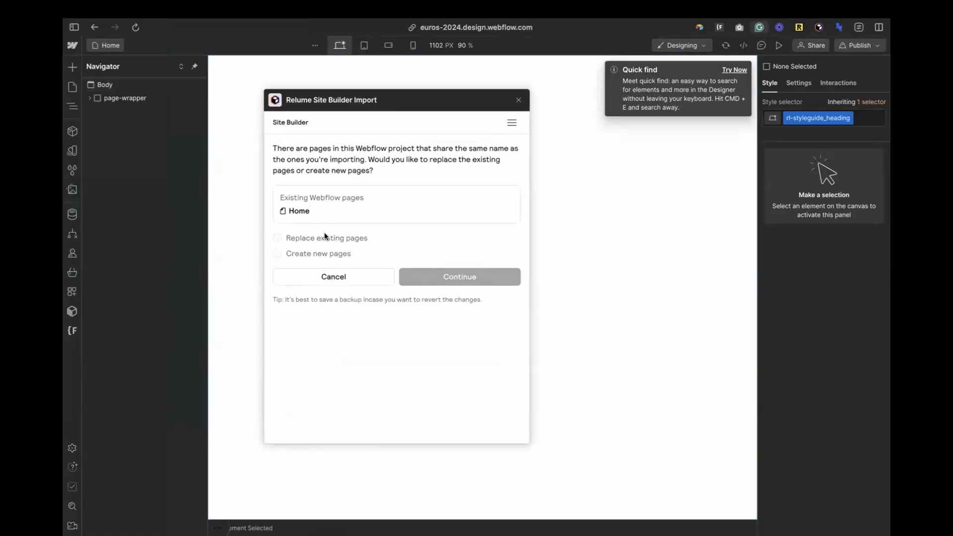
{"action": "left_click", "coordinate": [283, 237]}
{"action": "left_click", "coordinate": [483, 276]}
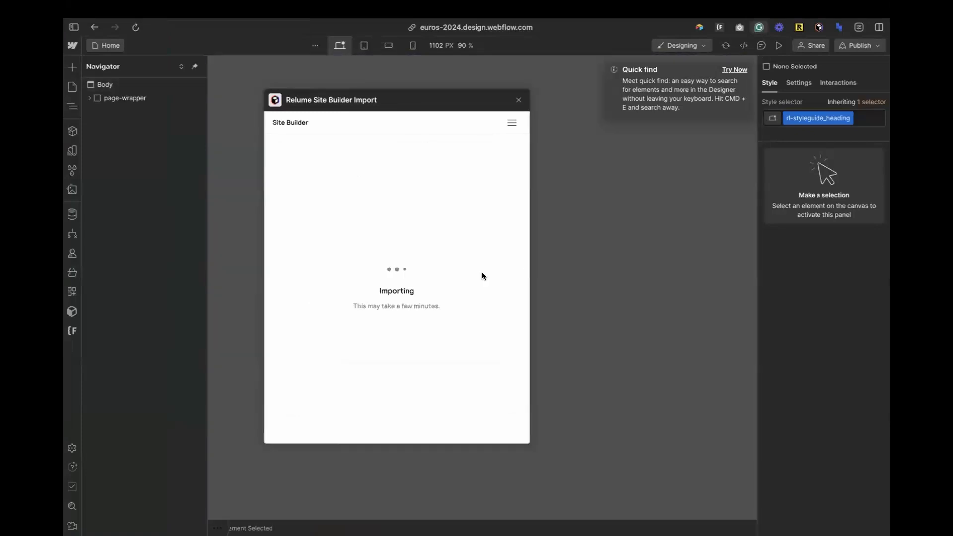
{"action": "left_click", "coordinate": [72, 87]}
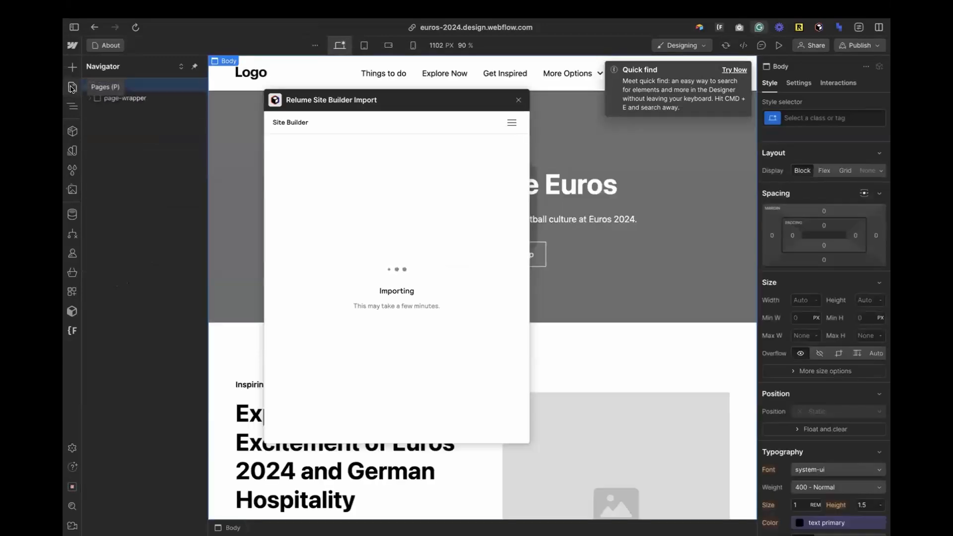
{"action": "left_click", "coordinate": [72, 88]}
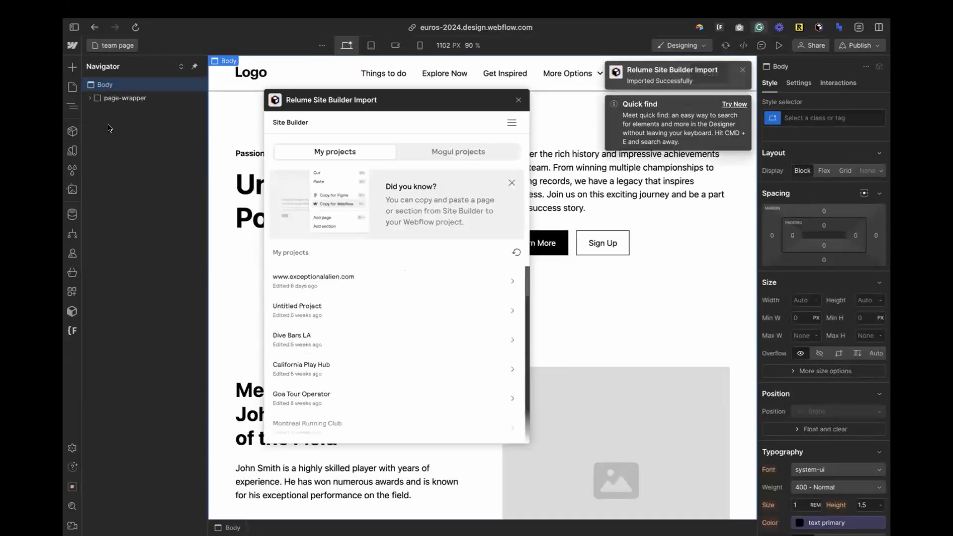
Step: Close the Relume import window and open the imported Home page with its Navbar component selected
{"action": "left_click", "coordinate": [741, 70]}
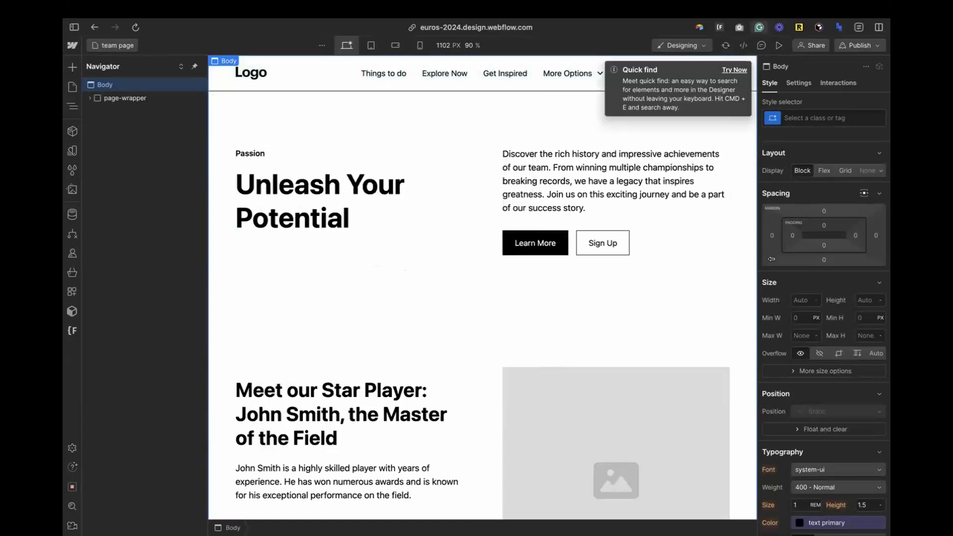
{"action": "left_click", "coordinate": [564, 135]}
{"action": "mouse_move", "coordinate": [64, 147]}
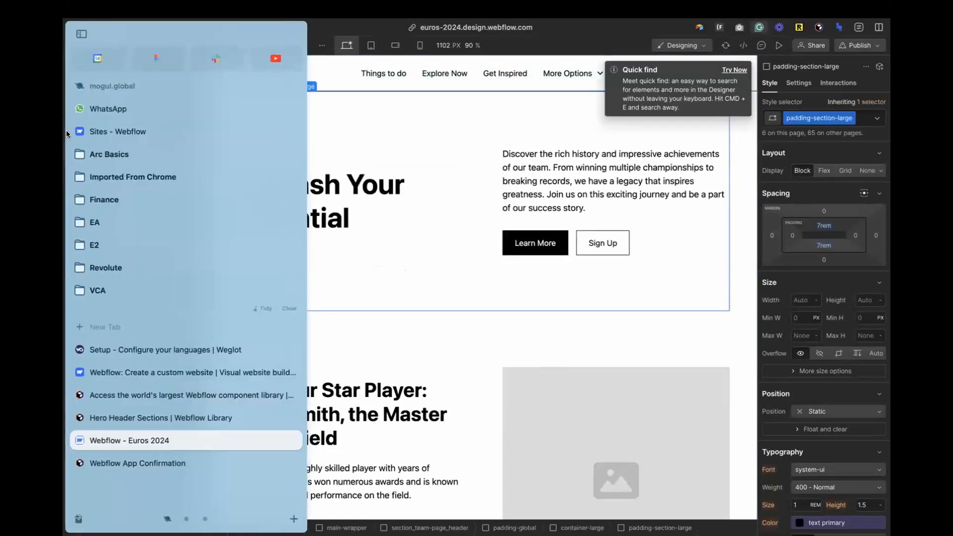
{"action": "left_click", "coordinate": [72, 87]}
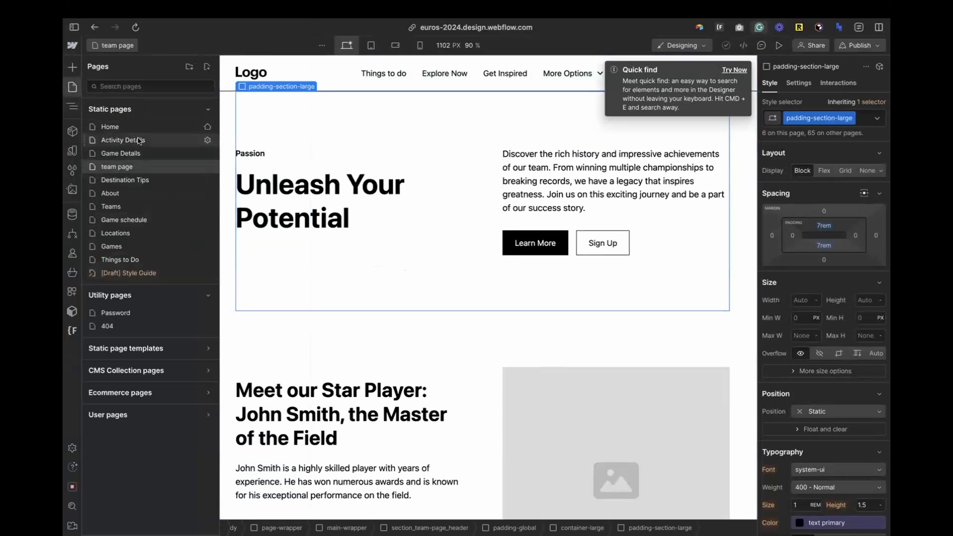
{"action": "left_click", "coordinate": [110, 128]}
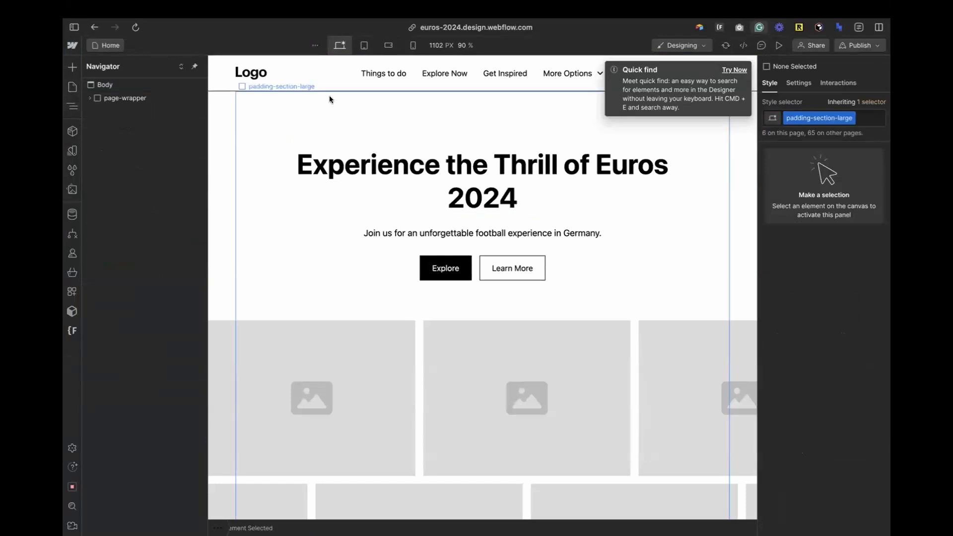
{"action": "left_click", "coordinate": [317, 85]}
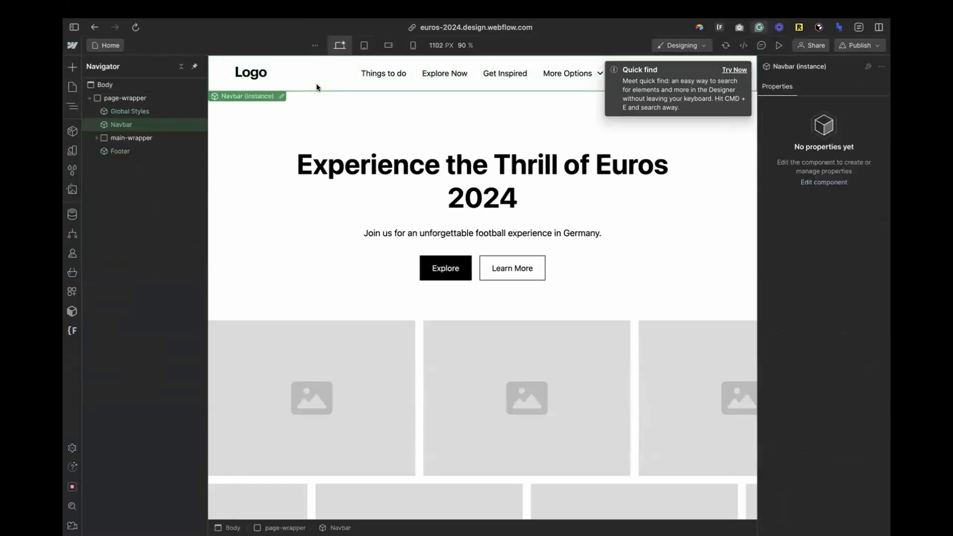
Step: Edit the Navbar component so its first link reads "Things to do at games", and leave the component
{"action": "double_click", "coordinate": [277, 92]}
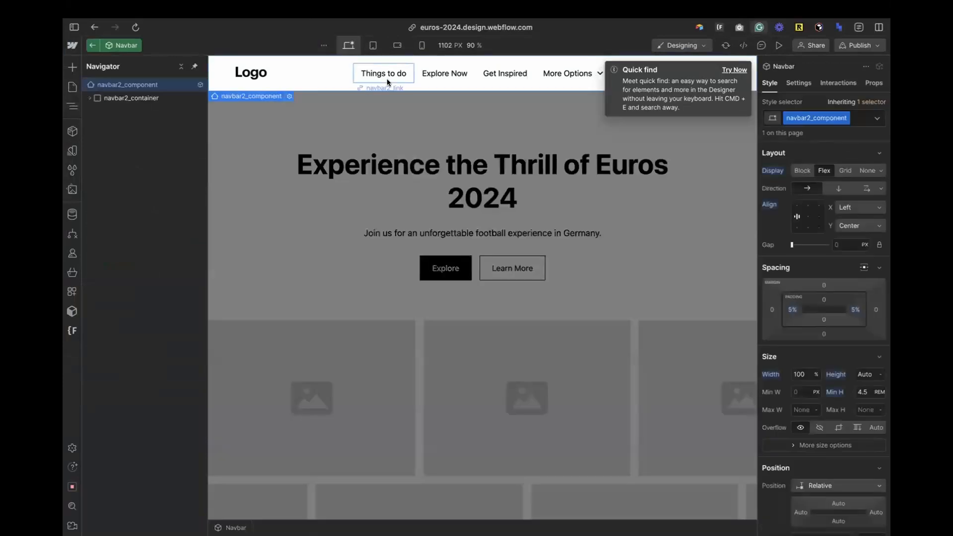
{"action": "left_click", "coordinate": [388, 75]}
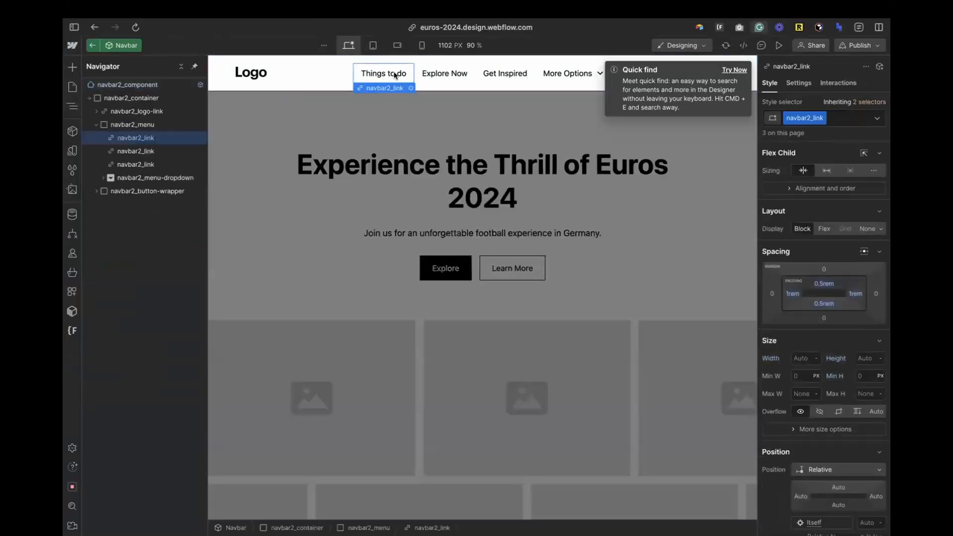
{"action": "double_click", "coordinate": [388, 73]}
{"action": "type", "text": "at games"}
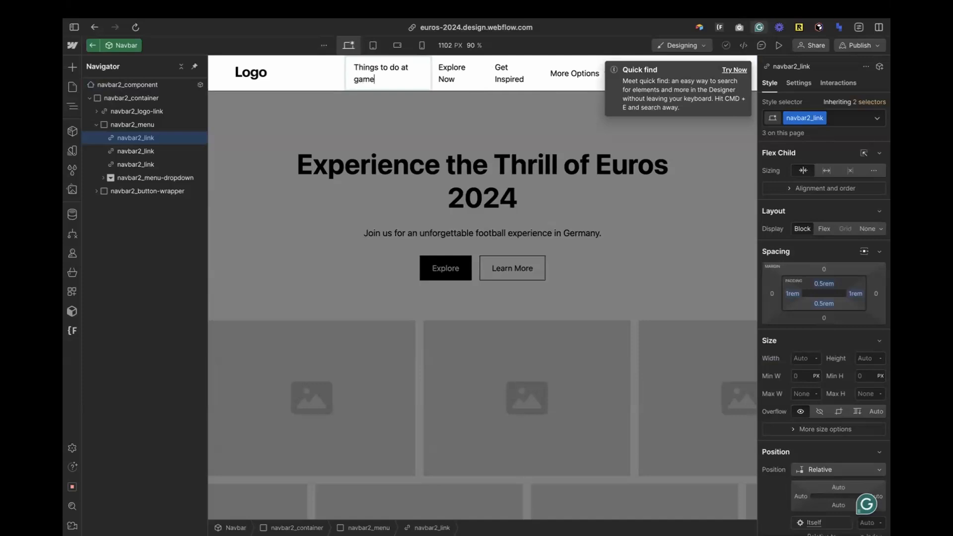
{"action": "left_click", "coordinate": [383, 118]}
Step: Check the navbar on the Activity Details page and return to the Home page
{"action": "left_click", "coordinate": [72, 87]}
{"action": "left_click", "coordinate": [110, 138]}
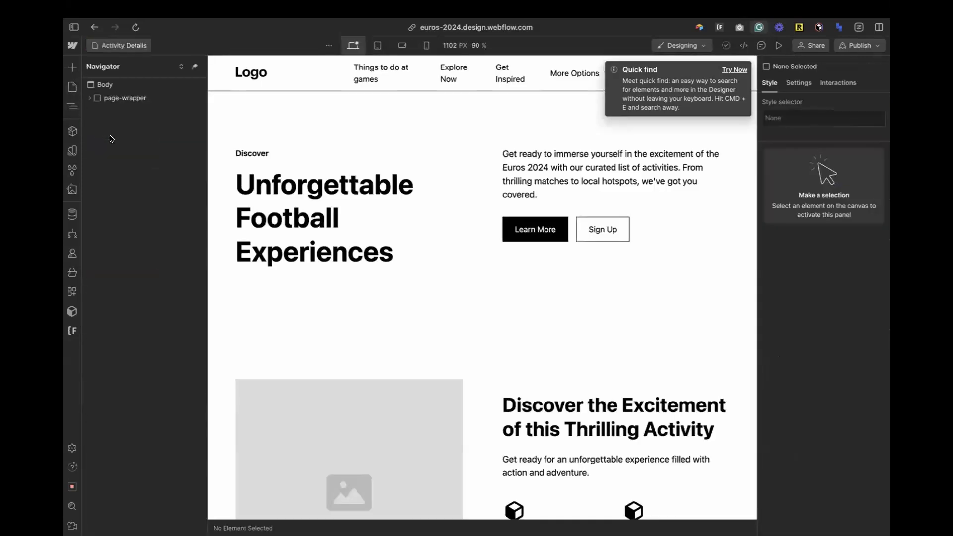
{"action": "left_click", "coordinate": [72, 87]}
{"action": "left_click", "coordinate": [116, 128]}
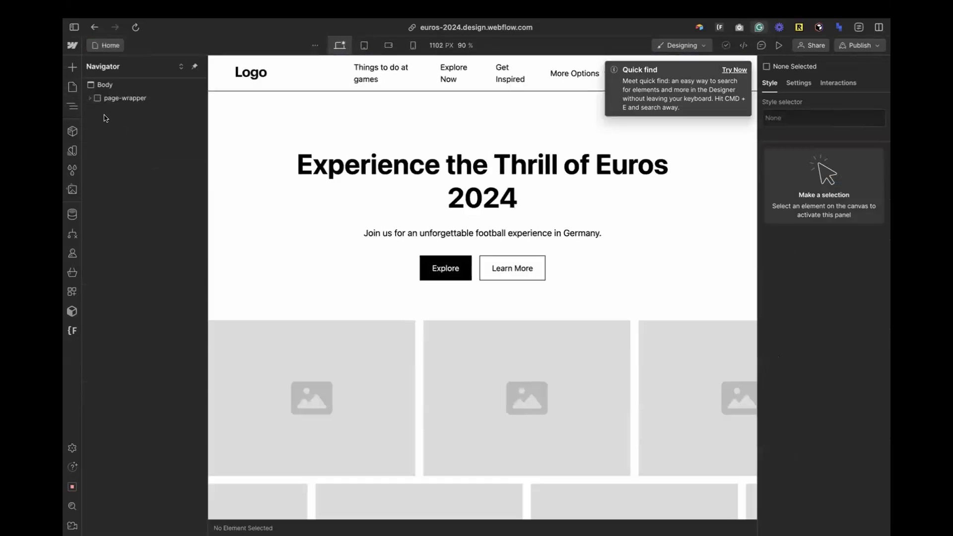
Step: On the Style Guide page, set the font of the Body (All Pages) tag to Montserrat
{"action": "left_click", "coordinate": [72, 86]}
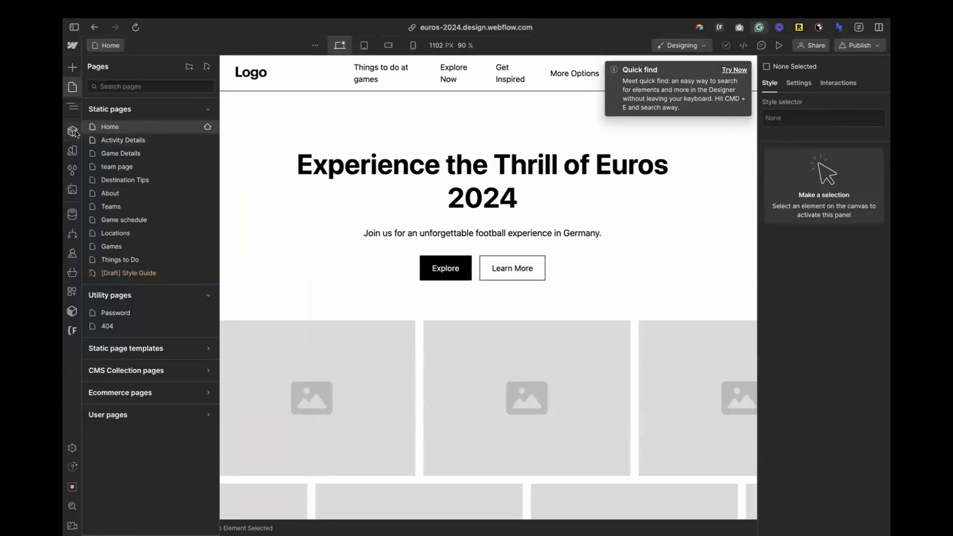
{"action": "left_click", "coordinate": [137, 272]}
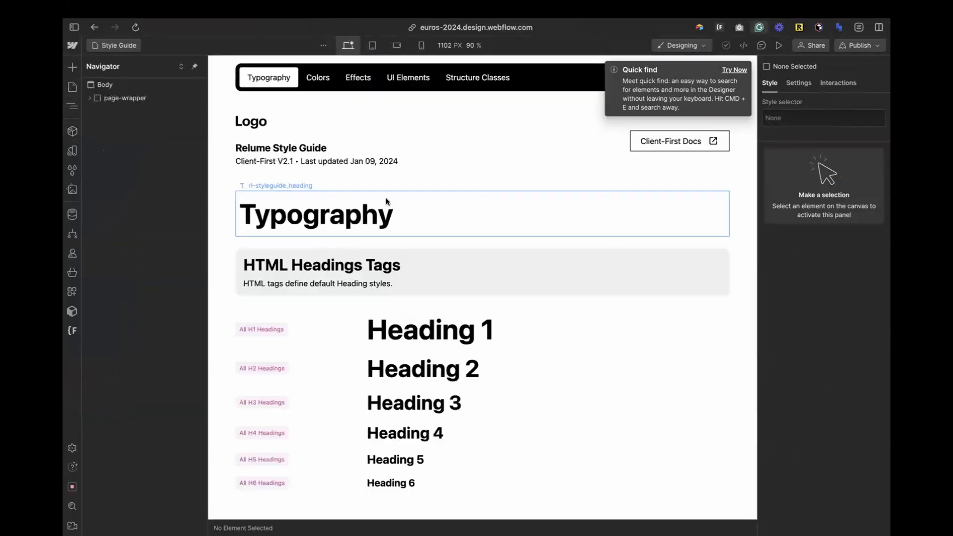
{"action": "left_click", "coordinate": [360, 212]}
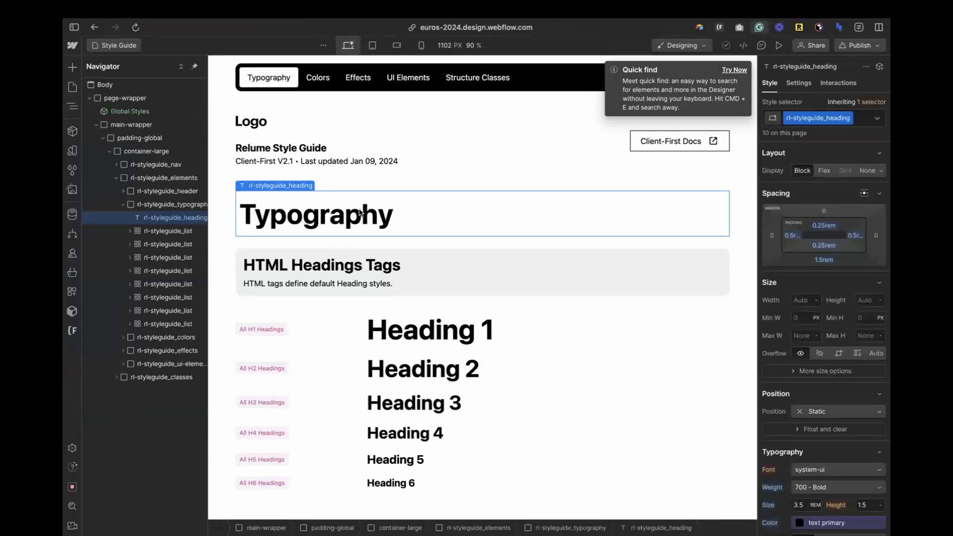
{"action": "left_click", "coordinate": [872, 102]}
{"action": "left_click", "coordinate": [839, 153]}
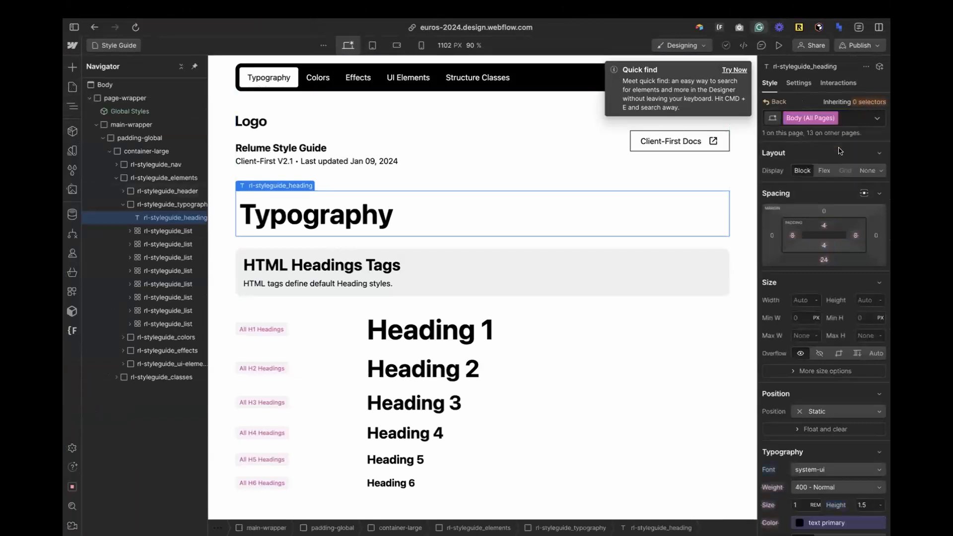
{"action": "scroll", "coordinate": [799, 325], "scroll_direction": "down", "scroll_amount": 3}
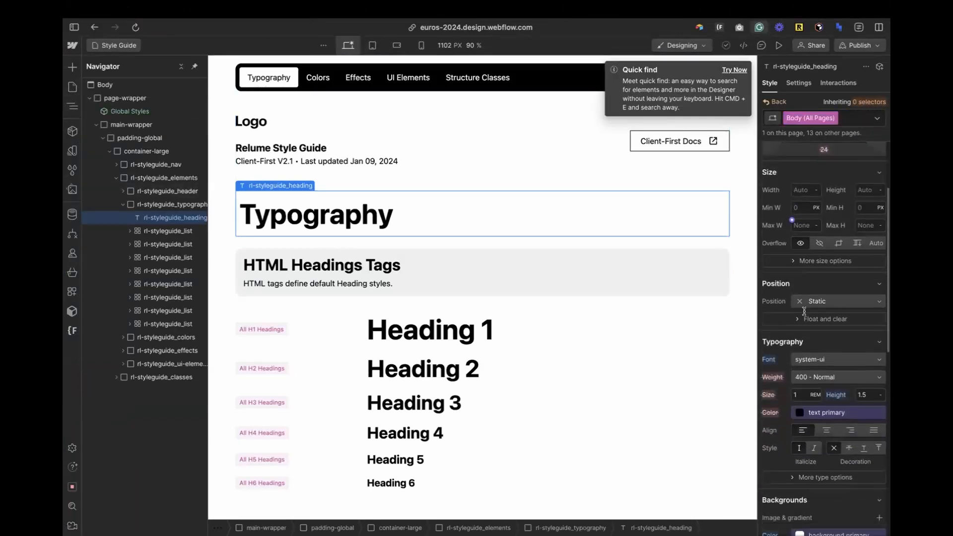
{"action": "left_click", "coordinate": [828, 334]}
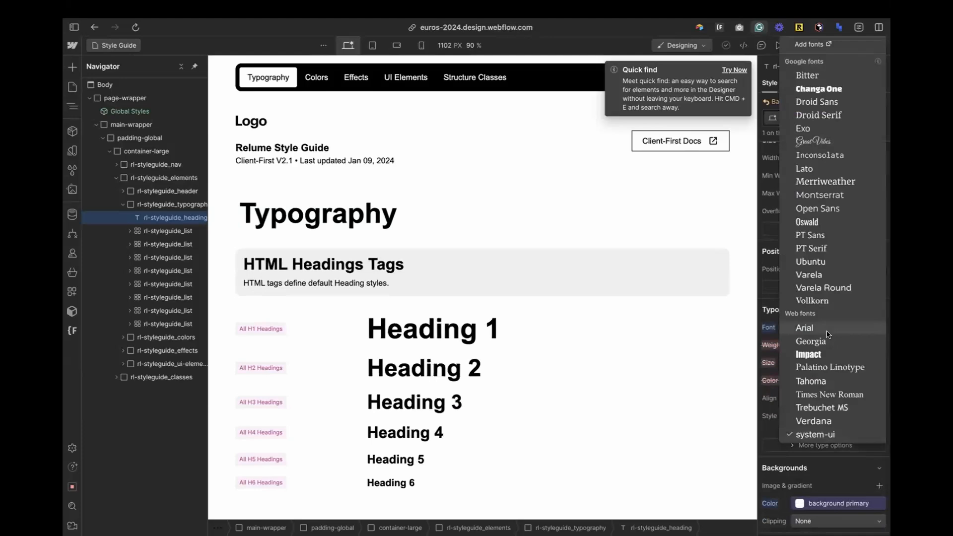
{"action": "left_click", "coordinate": [841, 196]}
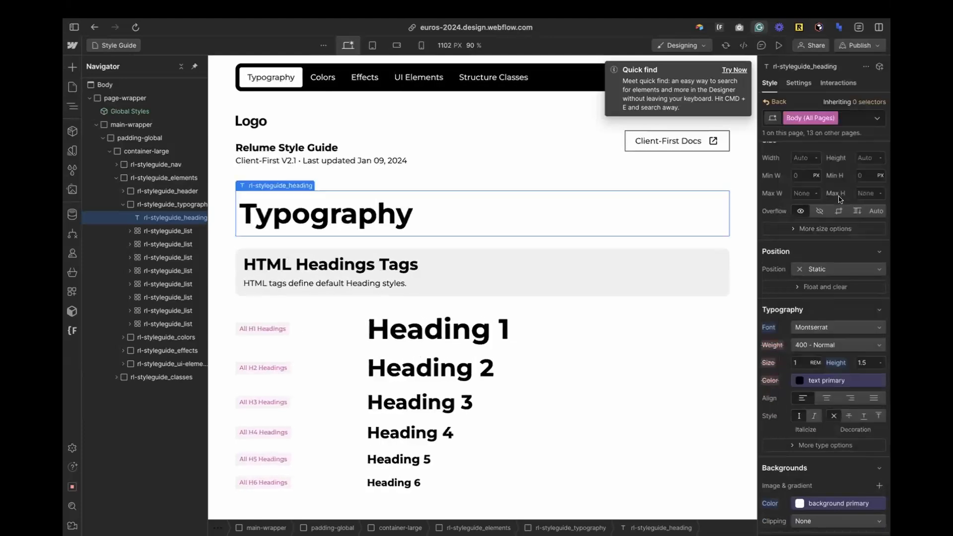
Step: Review the style guide's typography from the HTML heading tags through text sizes, weights, styles and rich text to the Colors section
{"action": "left_click", "coordinate": [545, 157]}
{"action": "scroll", "coordinate": [445, 279], "scroll_direction": "down", "scroll_amount": 2}
{"action": "scroll", "coordinate": [444, 282], "scroll_direction": "down", "scroll_amount": 8}
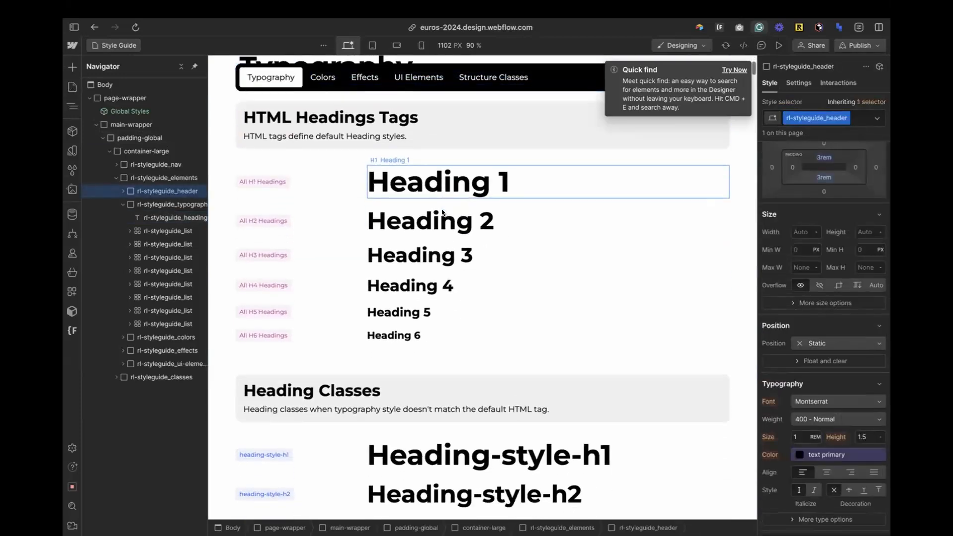
{"action": "scroll", "coordinate": [442, 211], "scroll_direction": "down", "scroll_amount": 10}
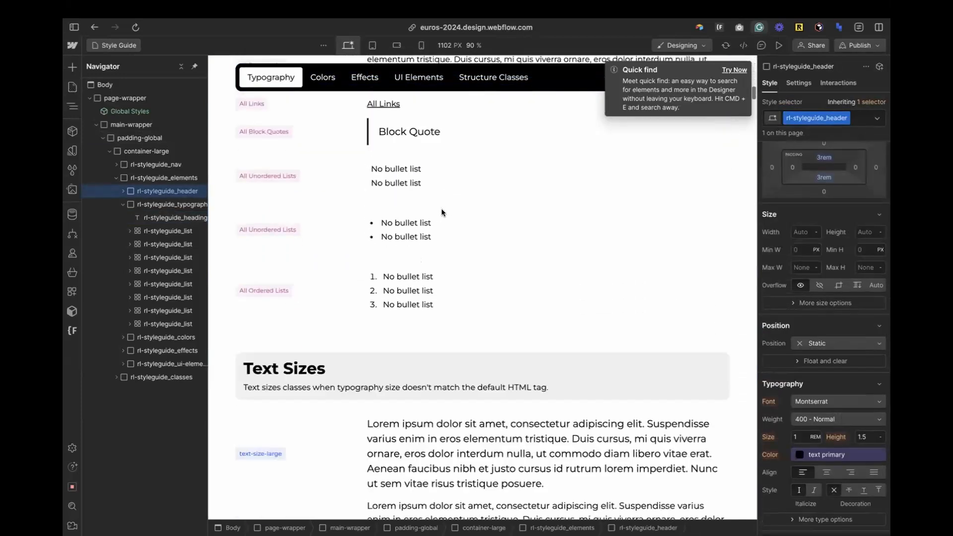
{"action": "scroll", "coordinate": [441, 209], "scroll_direction": "down", "scroll_amount": 8}
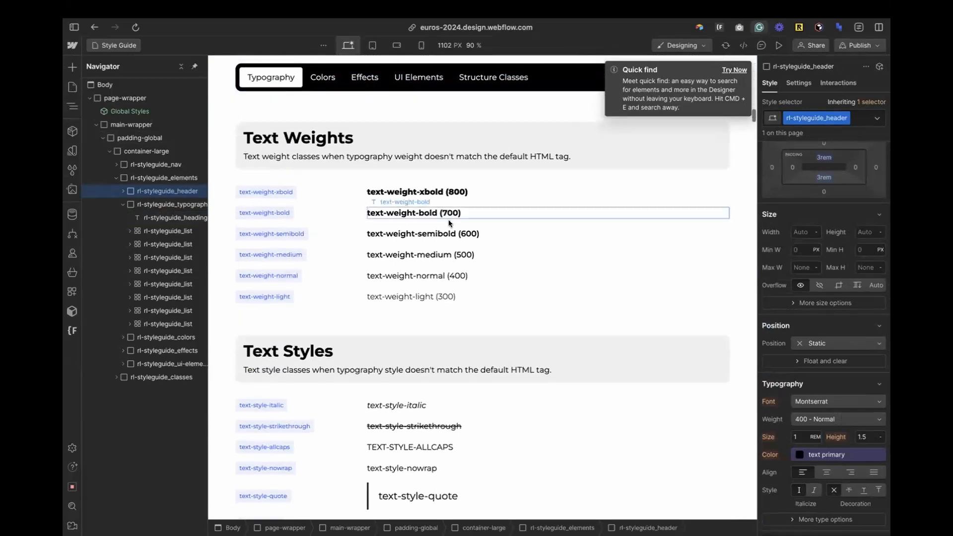
{"action": "scroll", "coordinate": [469, 238], "scroll_direction": "down", "scroll_amount": 10}
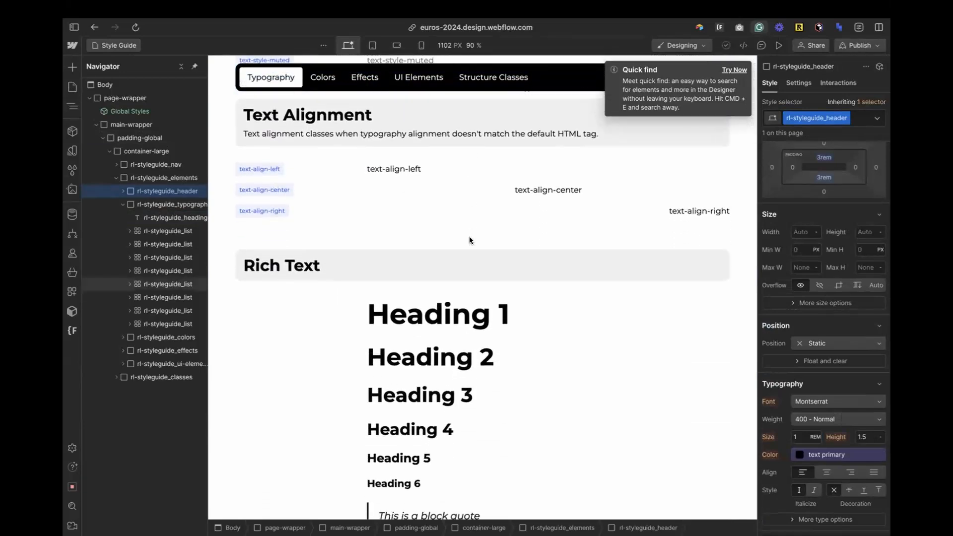
{"action": "scroll", "coordinate": [468, 238], "scroll_direction": "down", "scroll_amount": 3}
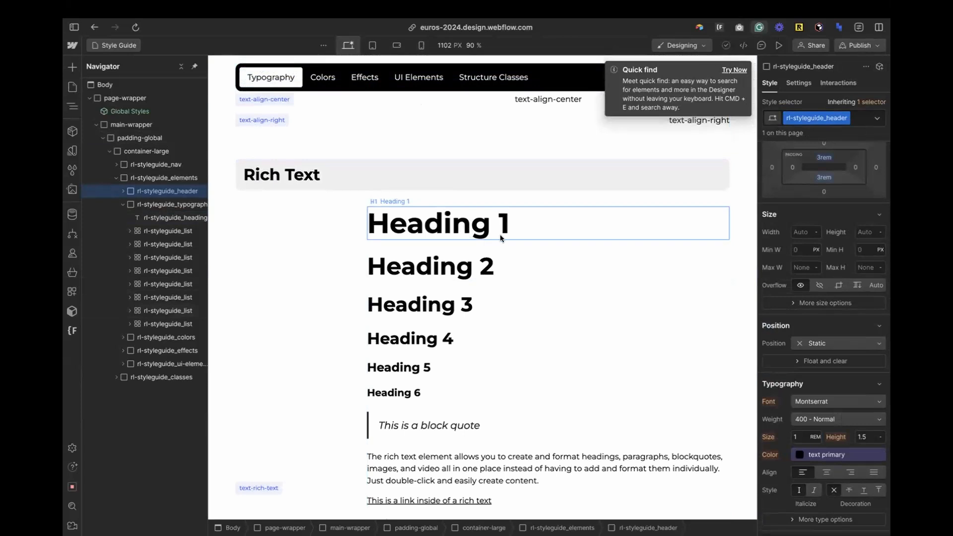
{"action": "scroll", "coordinate": [499, 234], "scroll_direction": "down", "scroll_amount": 5}
{"action": "scroll", "coordinate": [499, 235], "scroll_direction": "down", "scroll_amount": 12}
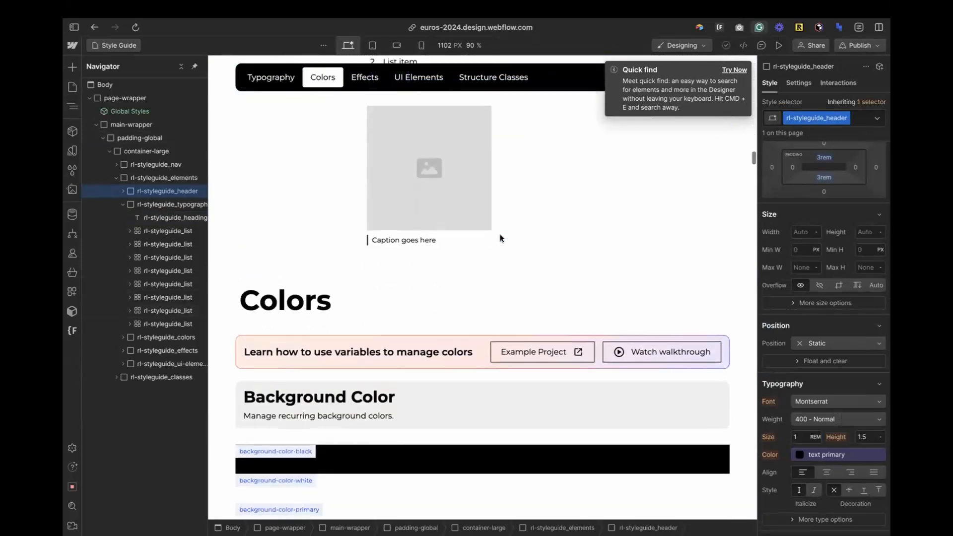
Step: Duplicate the background-color-black swatch in the style guide's Background Color list
{"action": "scroll", "coordinate": [397, 249], "scroll_direction": "down", "scroll_amount": 3}
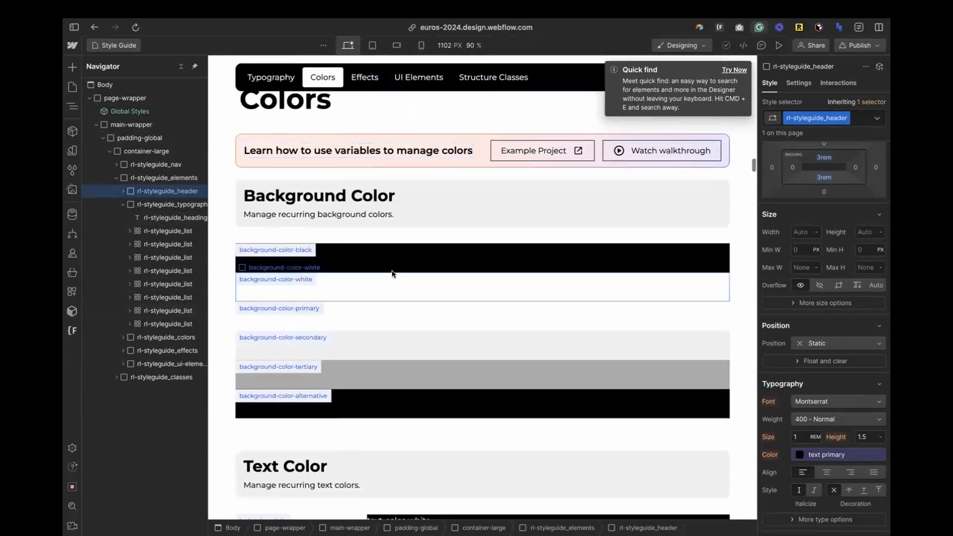
{"action": "left_click", "coordinate": [388, 265]}
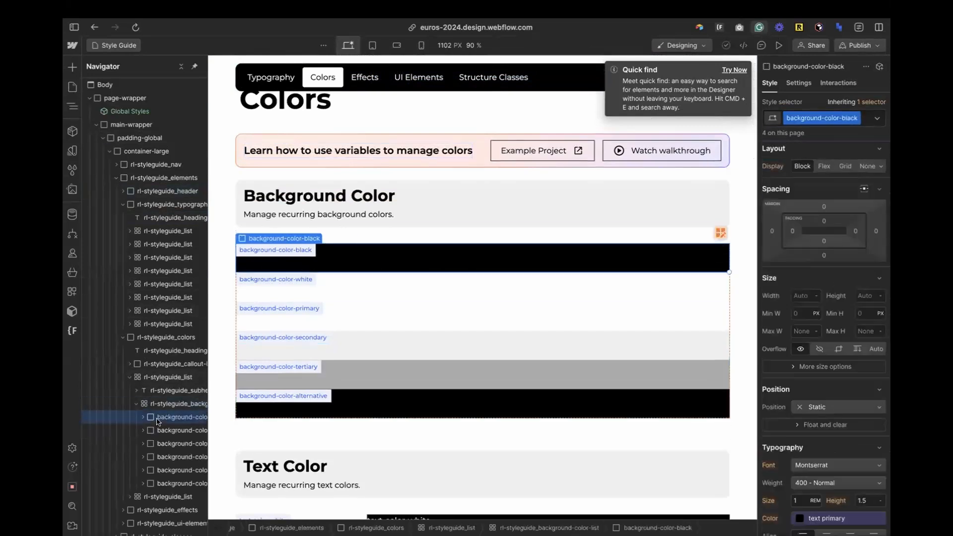
{"action": "key", "text": "super+d"}
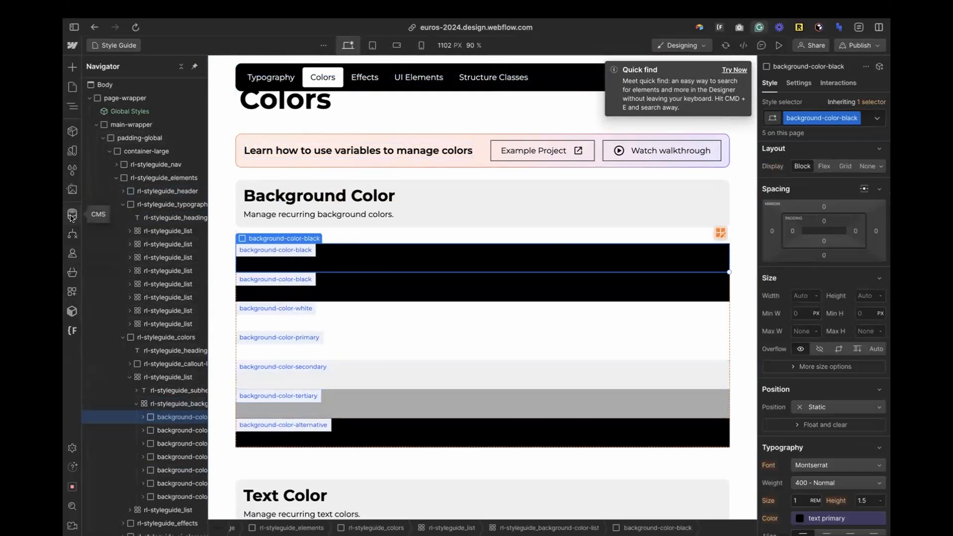
Step: Open the site's variables and add a new color variable
{"action": "left_click", "coordinate": [71, 170]}
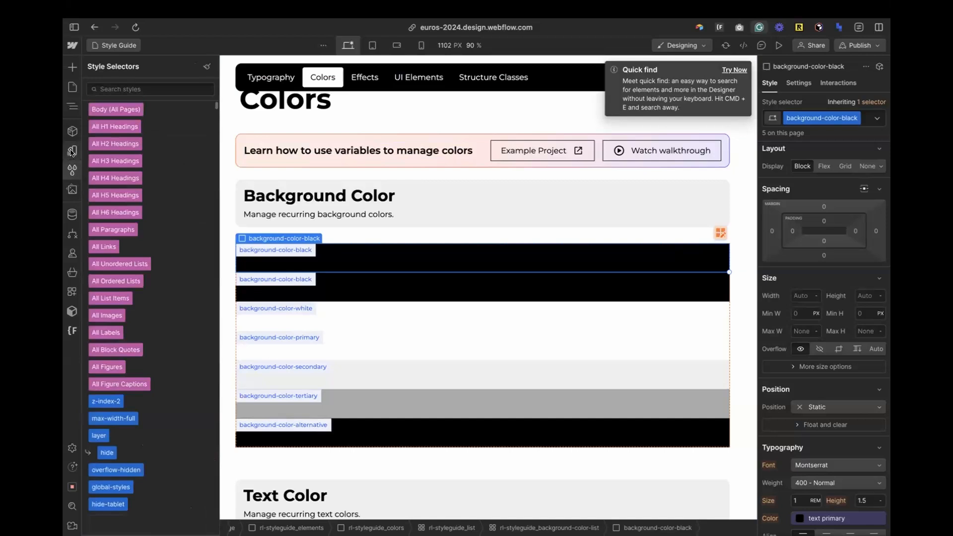
{"action": "left_click", "coordinate": [72, 150]}
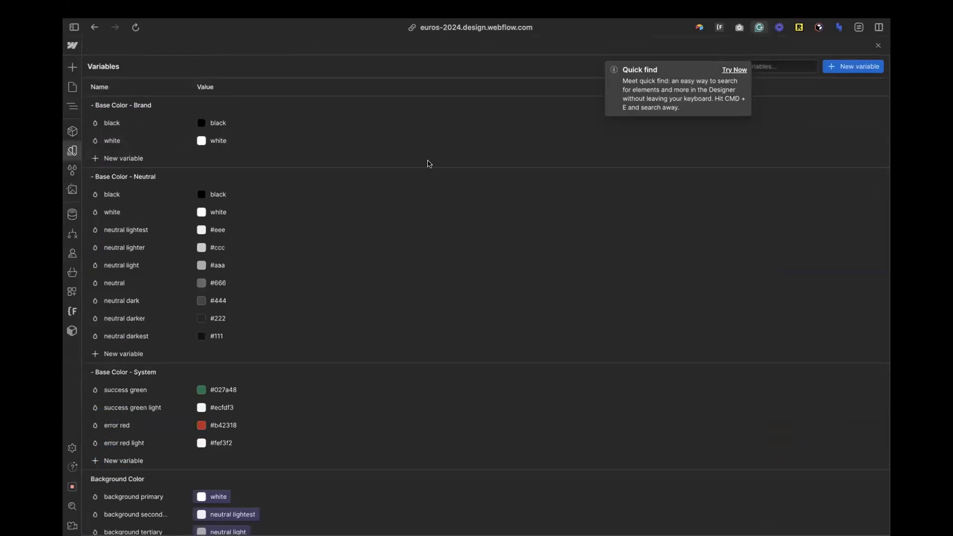
{"action": "left_click", "coordinate": [857, 65]}
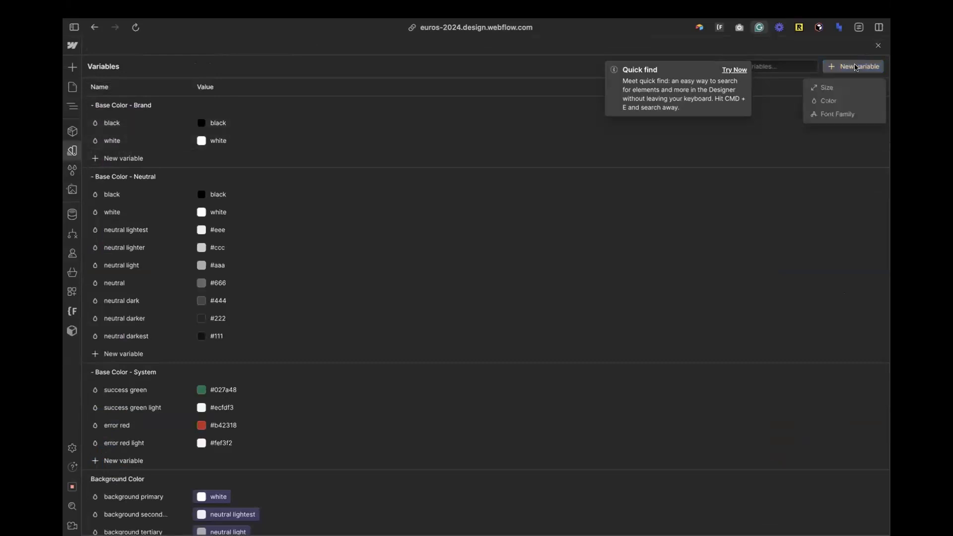
{"action": "left_click", "coordinate": [827, 101]}
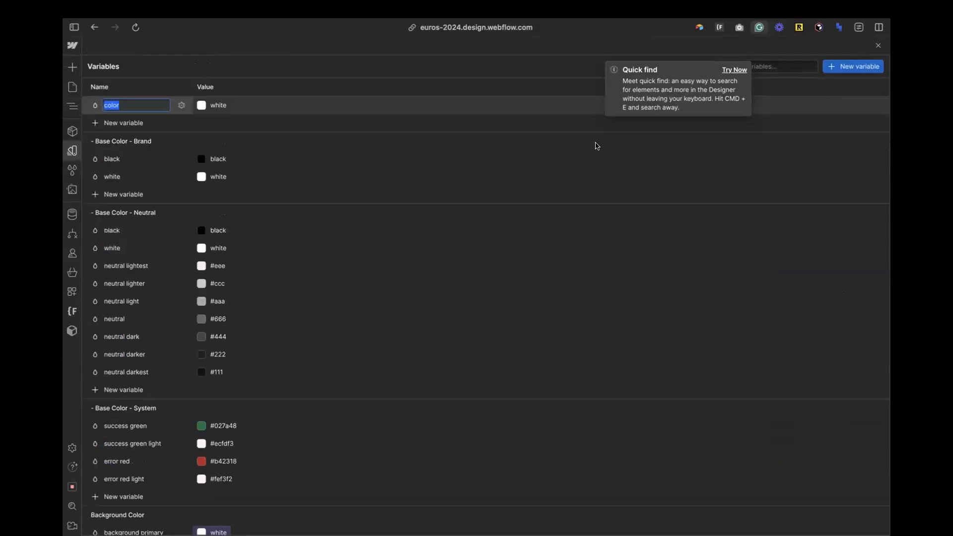
{"action": "type", "text": "c"}
{"action": "key", "text": "BackSpace"}
{"action": "type", "text": "pink"}
Step: Set the new color variable's value to the bright pink #f400f8 and close the variables
{"action": "left_click", "coordinate": [201, 105]}
{"action": "left_click_drag", "start_coordinate": [165, 207], "coordinate": [243, 210]}
{"action": "left_click_drag", "start_coordinate": [170, 148], "coordinate": [268, 120]}
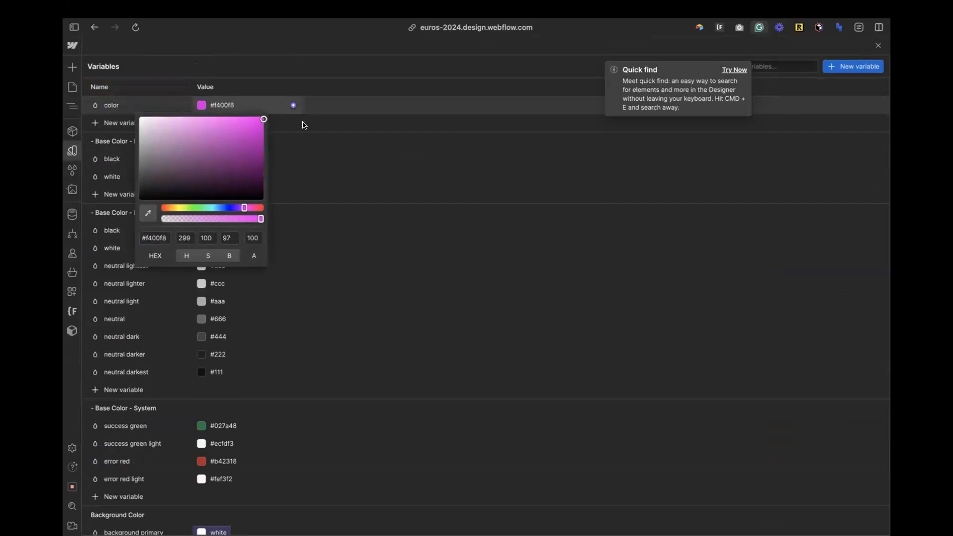
{"action": "left_click", "coordinate": [304, 124]}
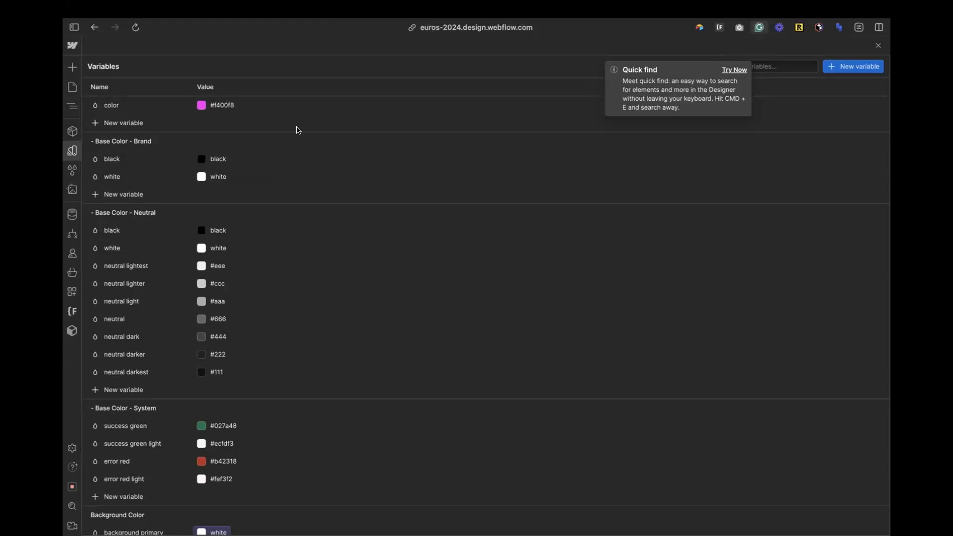
{"action": "left_click", "coordinate": [878, 45]}
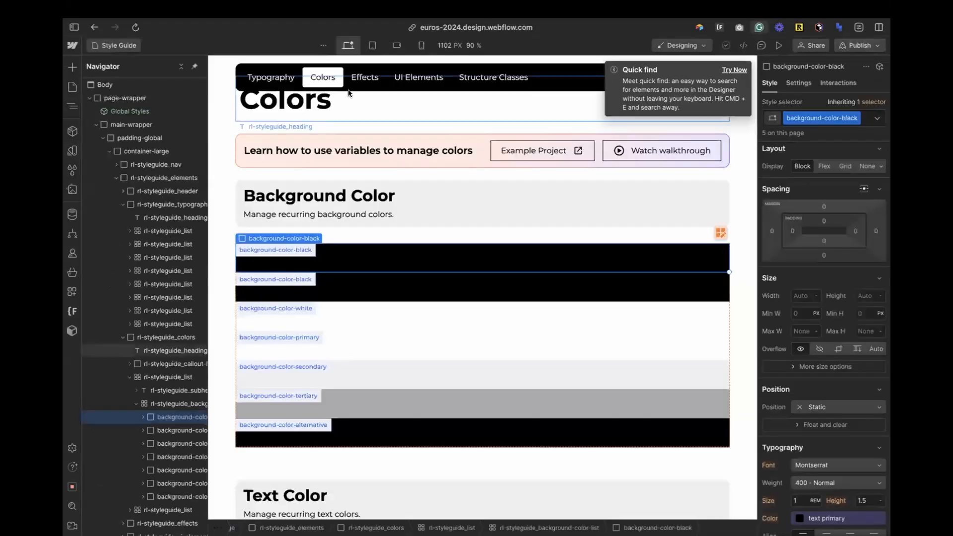
Step: Look over the style guide's text colors and box shadows, and return to the Home page
{"action": "scroll", "coordinate": [324, 223], "scroll_direction": "up", "scroll_amount": 4}
{"action": "scroll", "coordinate": [323, 223], "scroll_direction": "down", "scroll_amount": 3}
{"action": "scroll", "coordinate": [323, 220], "scroll_direction": "down", "scroll_amount": 10}
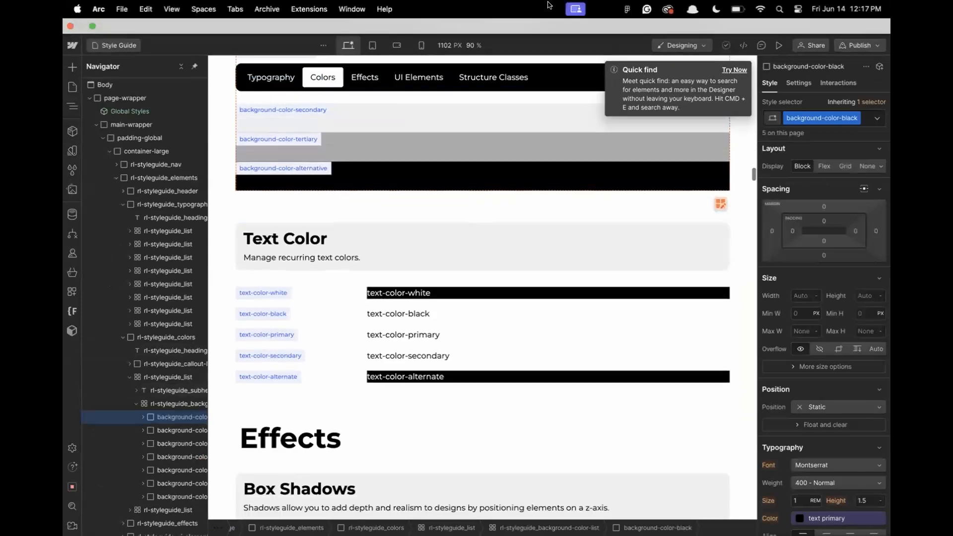
{"action": "scroll", "coordinate": [478, 339], "scroll_direction": "down", "scroll_amount": 5}
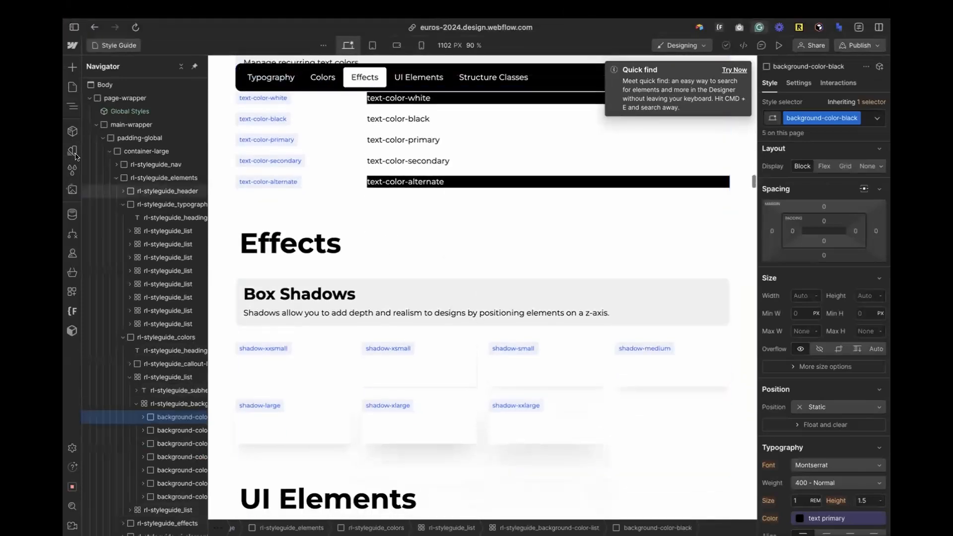
{"action": "left_click", "coordinate": [72, 86]}
{"action": "left_click", "coordinate": [115, 121]}
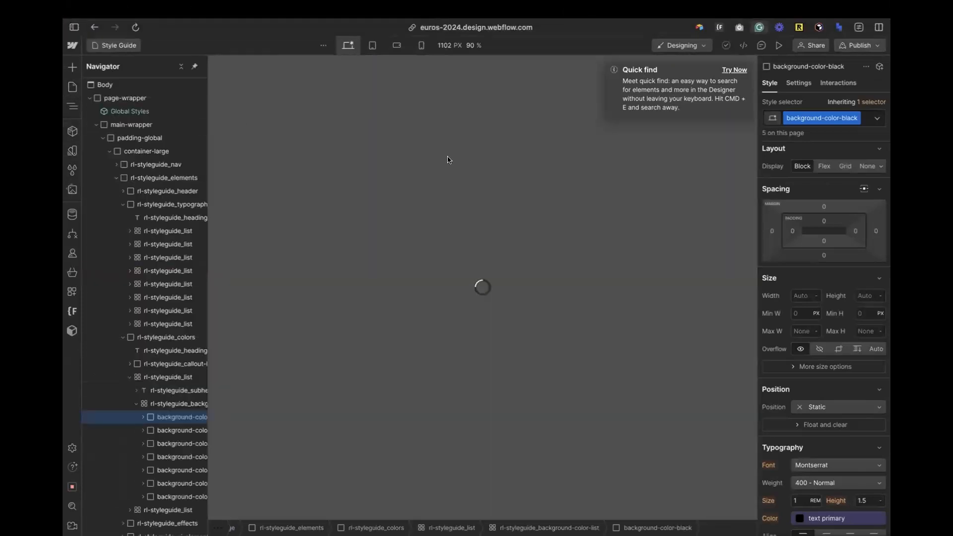
Step: Select the whole section_home_benefits section on the Home page
{"action": "scroll", "coordinate": [366, 325], "scroll_direction": "down", "scroll_amount": 3}
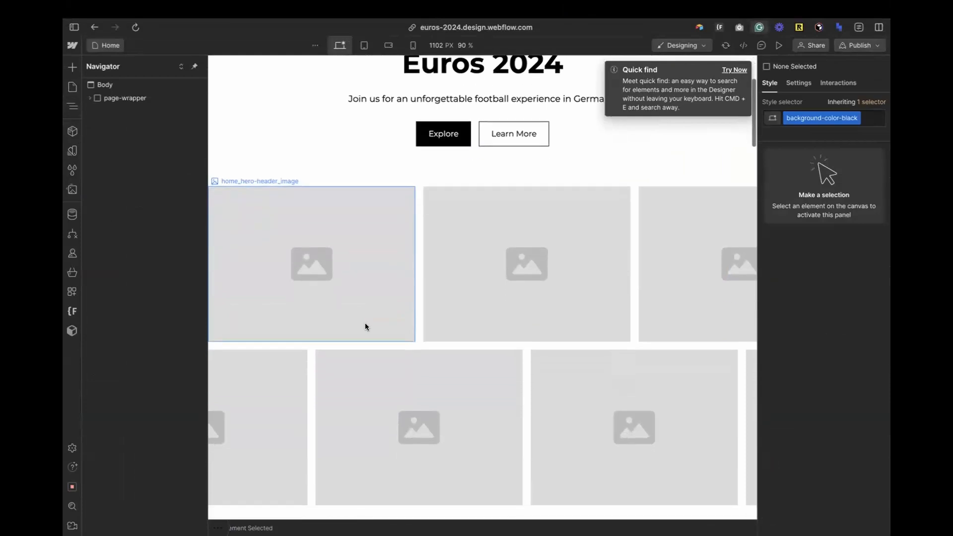
{"action": "scroll", "coordinate": [365, 327], "scroll_direction": "down", "scroll_amount": 10}
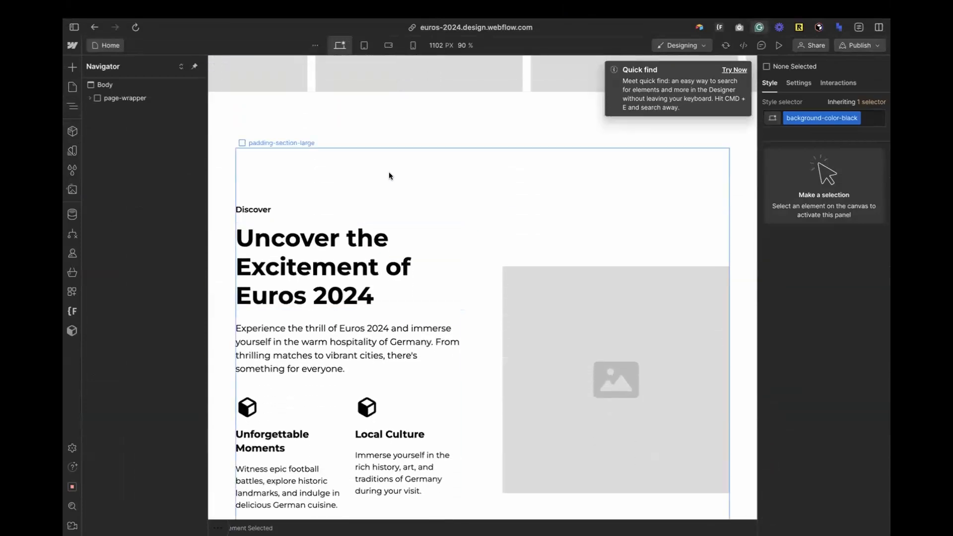
{"action": "left_click", "coordinate": [219, 174]}
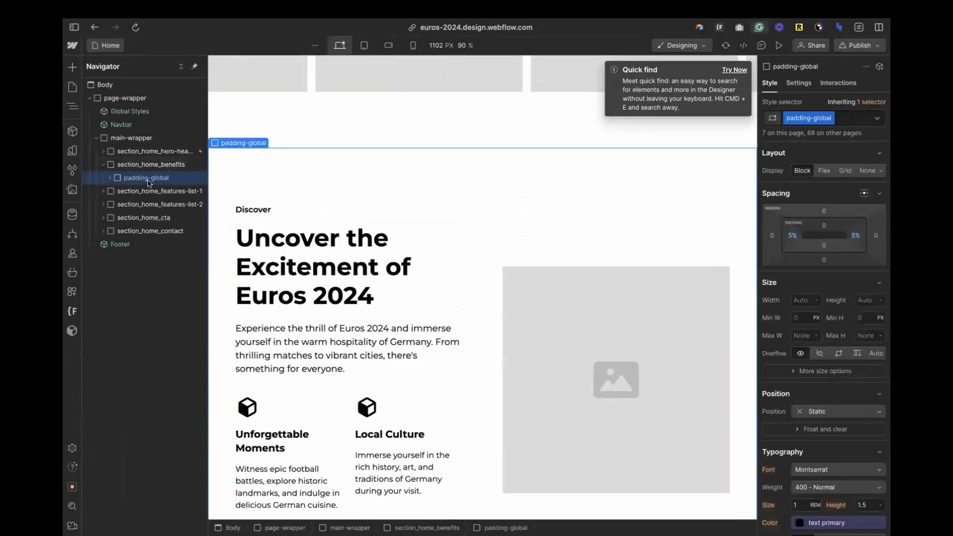
{"action": "left_click", "coordinate": [134, 165]}
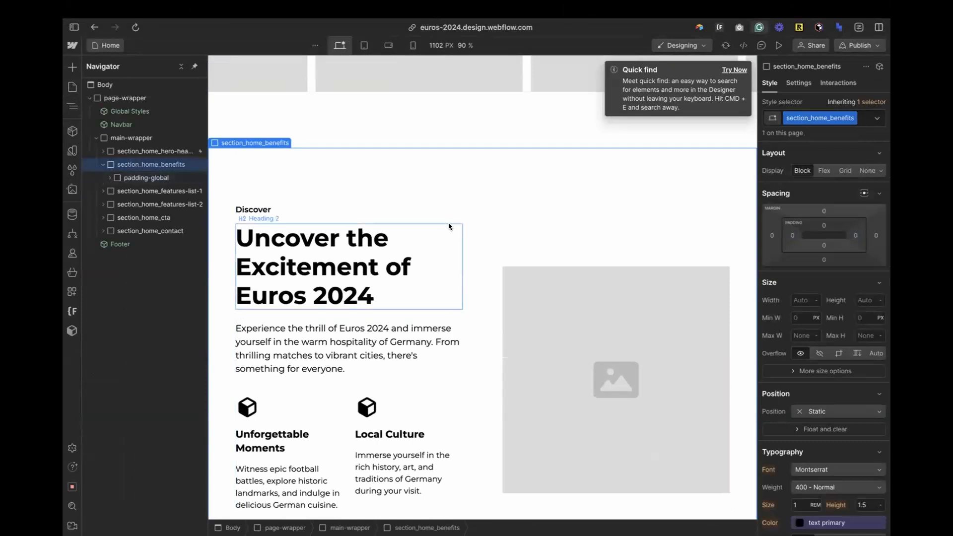
Step: Collapse the section_home_benefits element in the page structure and look over the sections of the Home page
{"action": "scroll", "coordinate": [448, 227], "scroll_direction": "down", "scroll_amount": 1}
{"action": "scroll", "coordinate": [448, 223], "scroll_direction": "up", "scroll_amount": 1}
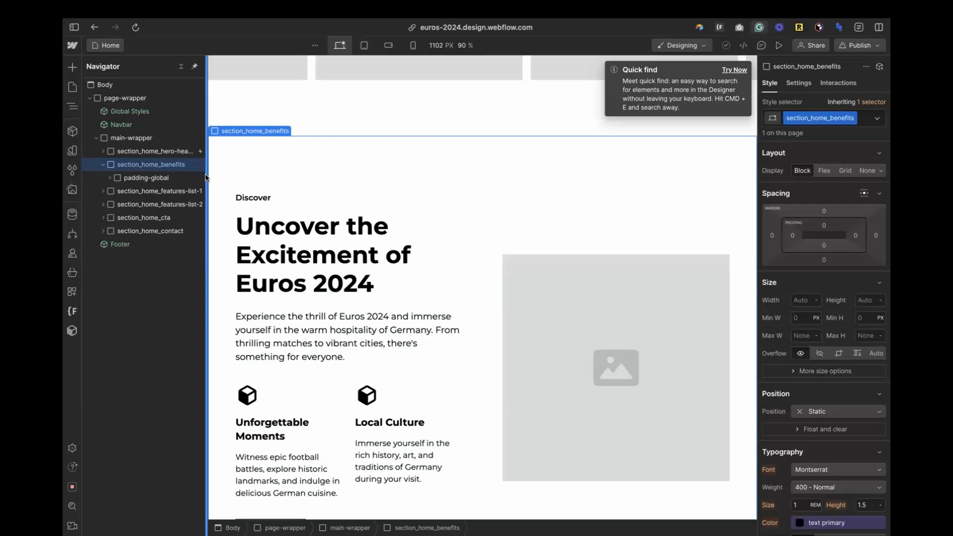
{"action": "left_click", "coordinate": [103, 165]}
{"action": "scroll", "coordinate": [454, 226], "scroll_direction": "up", "scroll_amount": 8}
{"action": "scroll", "coordinate": [453, 226], "scroll_direction": "down", "scroll_amount": 12}
{"action": "scroll", "coordinate": [453, 226], "scroll_direction": "down", "scroll_amount": 15}
{"action": "scroll", "coordinate": [453, 226], "scroll_direction": "up", "scroll_amount": 10}
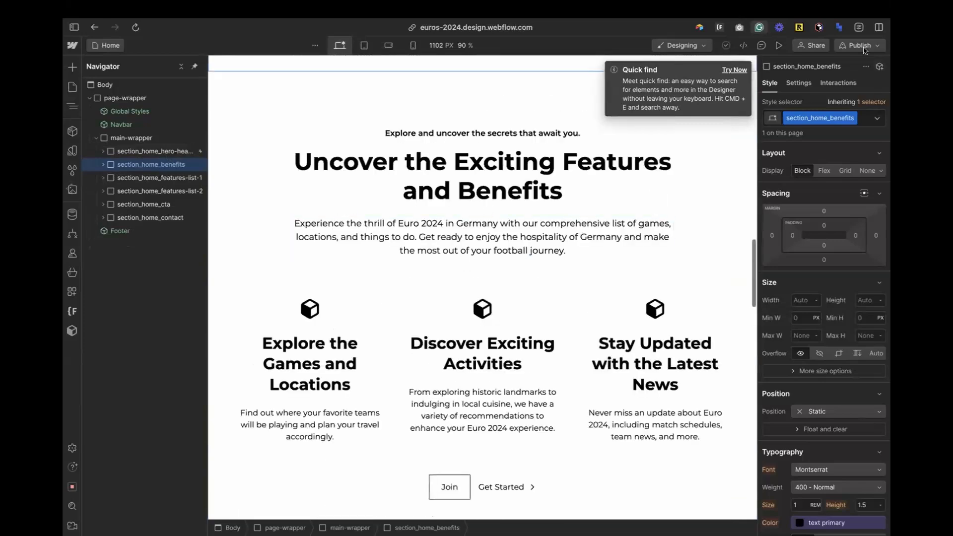
Step: Publish the site to the euros-2024.webflow.io staging domain and open the published site
{"action": "left_click", "coordinate": [866, 46]}
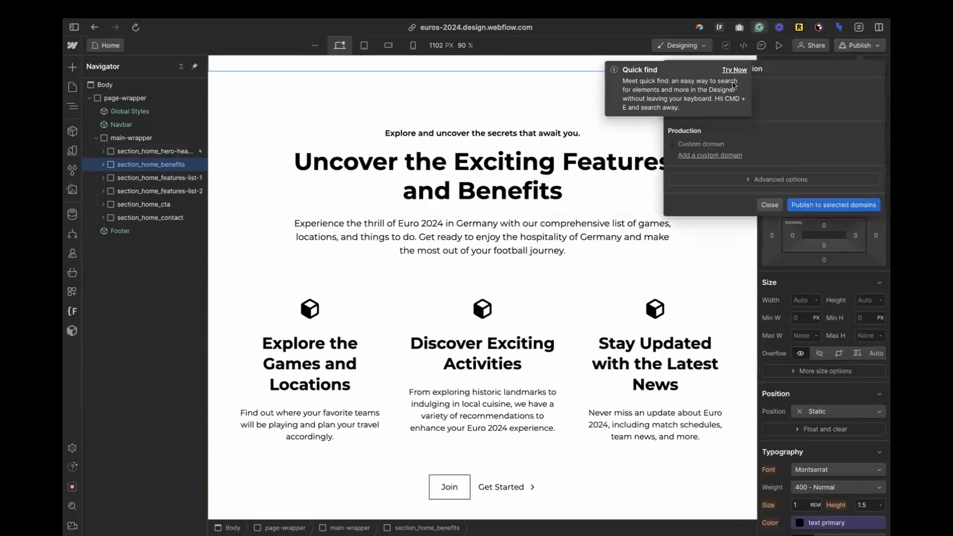
{"action": "left_click", "coordinate": [665, 46]}
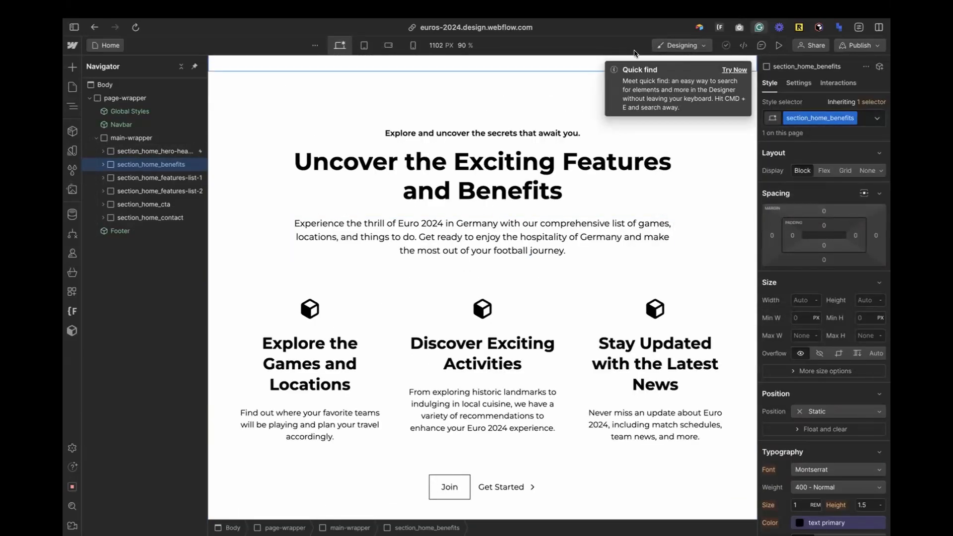
{"action": "left_click", "coordinate": [843, 46]}
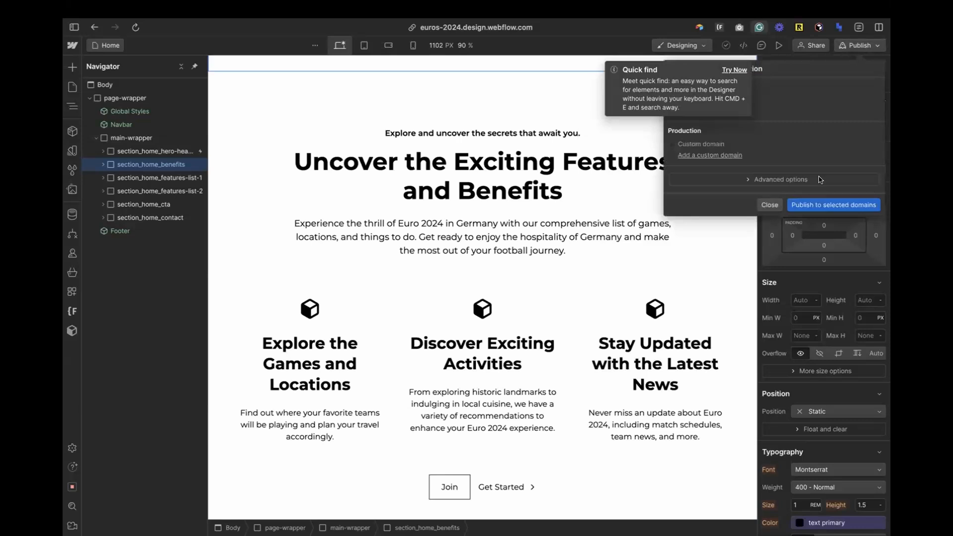
{"action": "left_click", "coordinate": [816, 202]}
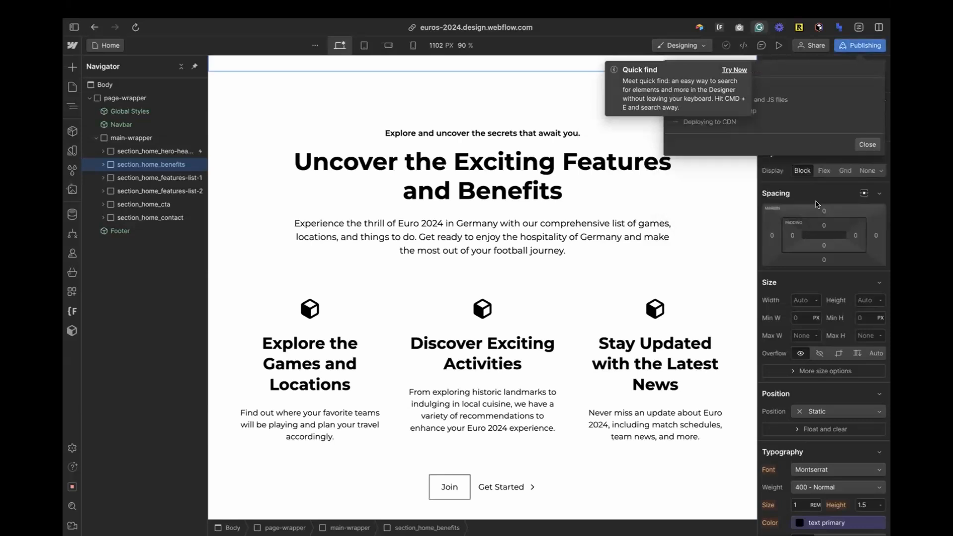
{"action": "left_click", "coordinate": [733, 70]}
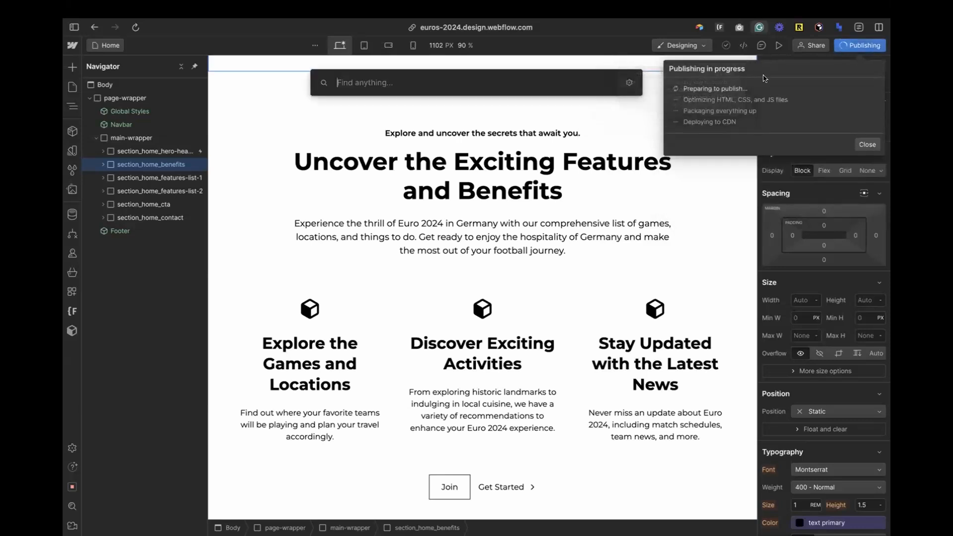
{"action": "key", "text": "Escape"}
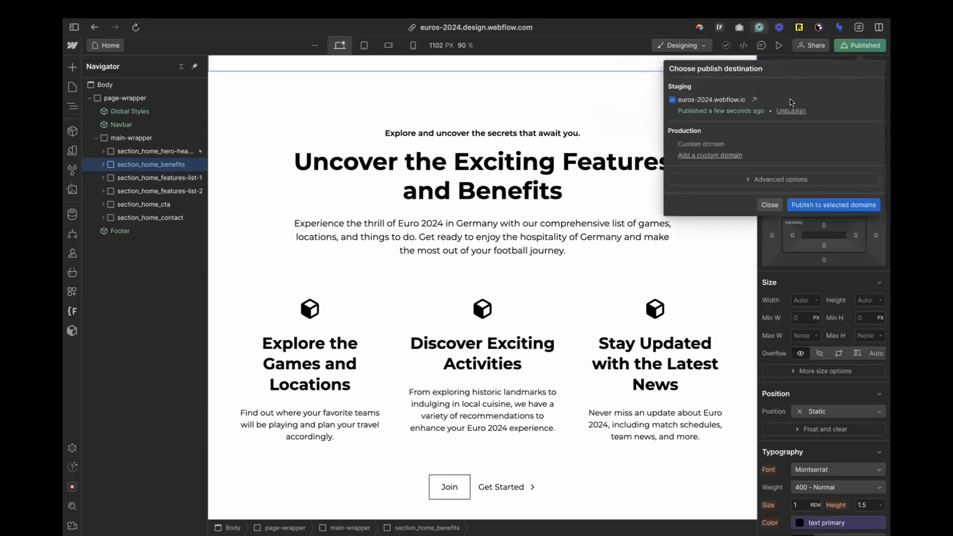
{"action": "left_click", "coordinate": [753, 99]}
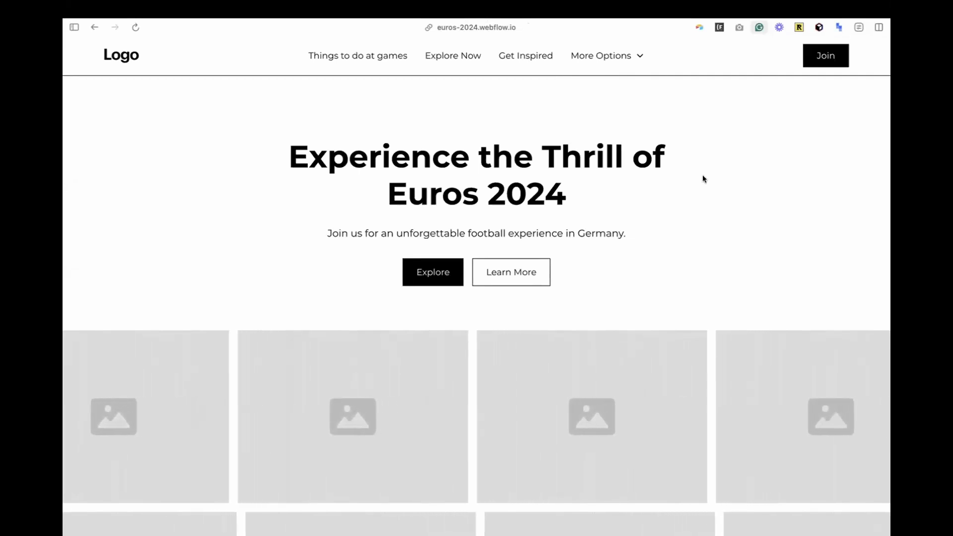
Step: Look over the hero header and its moving image rows on the published site
{"action": "scroll", "coordinate": [705, 218], "scroll_direction": "down", "scroll_amount": 3}
{"action": "scroll", "coordinate": [702, 225], "scroll_direction": "down", "scroll_amount": 1}
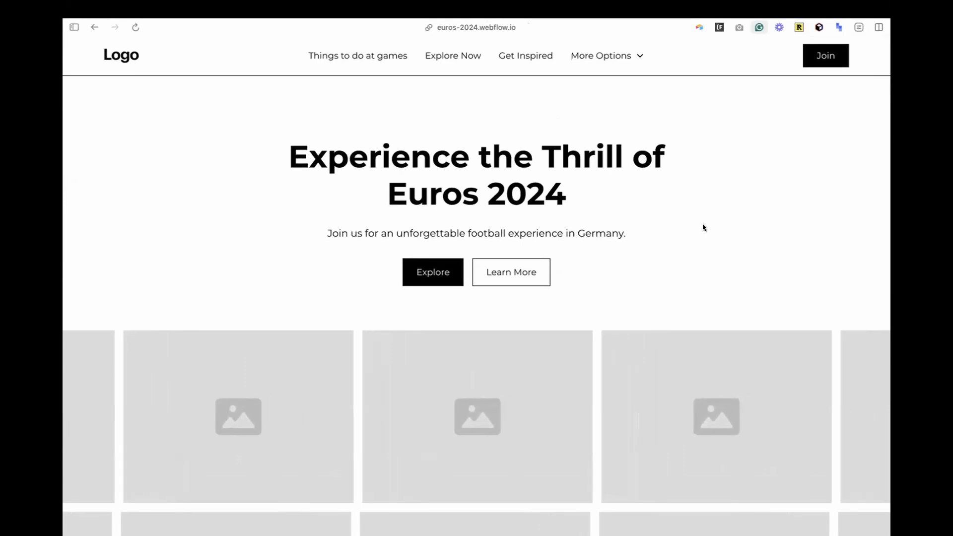
{"action": "scroll", "coordinate": [722, 181], "scroll_direction": "down", "scroll_amount": 3}
{"action": "scroll", "coordinate": [721, 181], "scroll_direction": "up", "scroll_amount": 3}
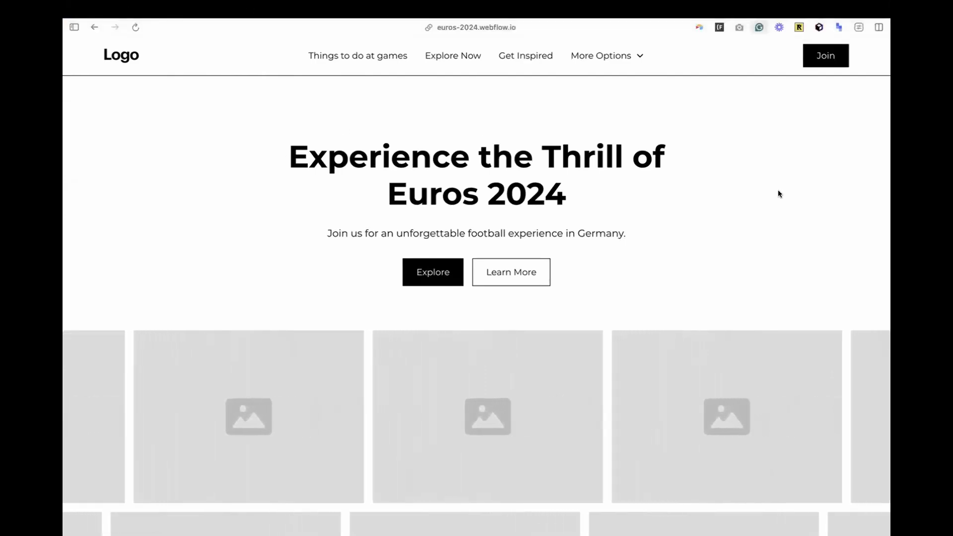
{"action": "scroll", "coordinate": [595, 187], "scroll_direction": "down", "scroll_amount": 1}
{"action": "scroll", "coordinate": [280, 110], "scroll_direction": "up", "scroll_amount": 1}
Step: Take the browser window out of full screen and bring it into view on the desktop
{"action": "mouse_move", "coordinate": [64, 149]}
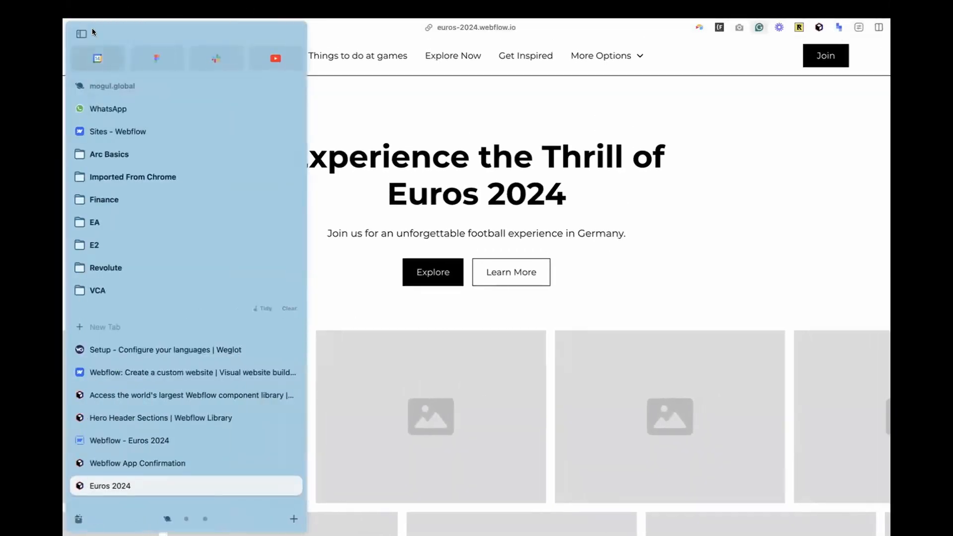
{"action": "mouse_move", "coordinate": [132, 11]}
{"action": "left_click", "coordinate": [91, 25]}
{"action": "key", "text": "ctrl+Right"}
{"action": "key", "text": "ctrl+Left"}
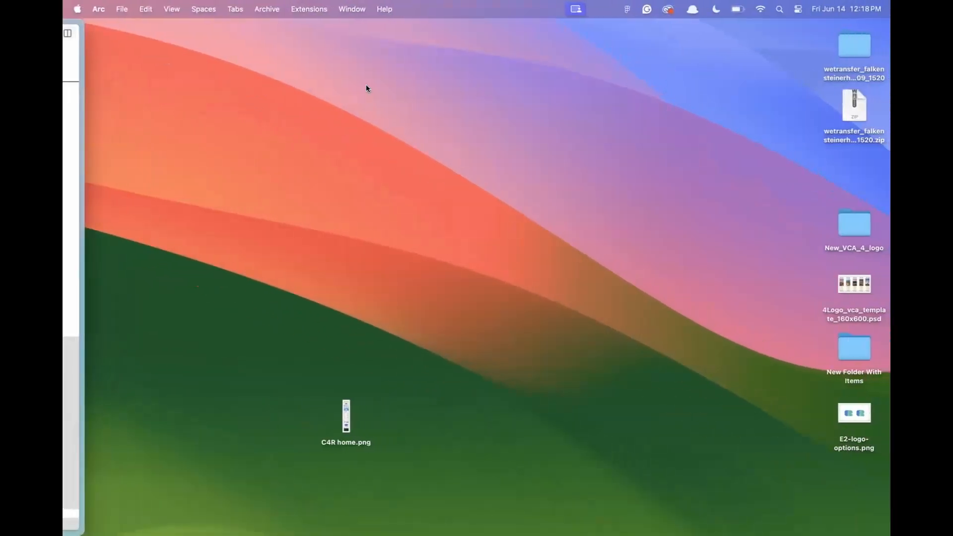
{"action": "left_click_drag", "start_coordinate": [76, 20], "coordinate": [849, 20]}
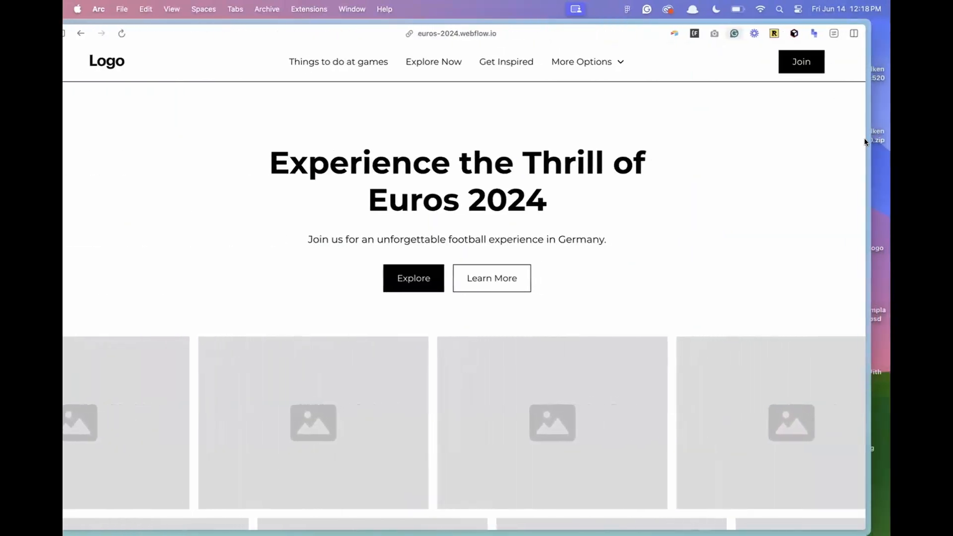
Step: Narrow the browser window to phone width, center it, and check the navbar's mobile menu by opening and closing it
{"action": "left_click_drag", "start_coordinate": [868, 140], "coordinate": [300, 77]}
{"action": "left_click_drag", "start_coordinate": [194, 32], "coordinate": [460, 20]}
{"action": "left_click", "coordinate": [544, 60]}
{"action": "left_click", "coordinate": [544, 60]}
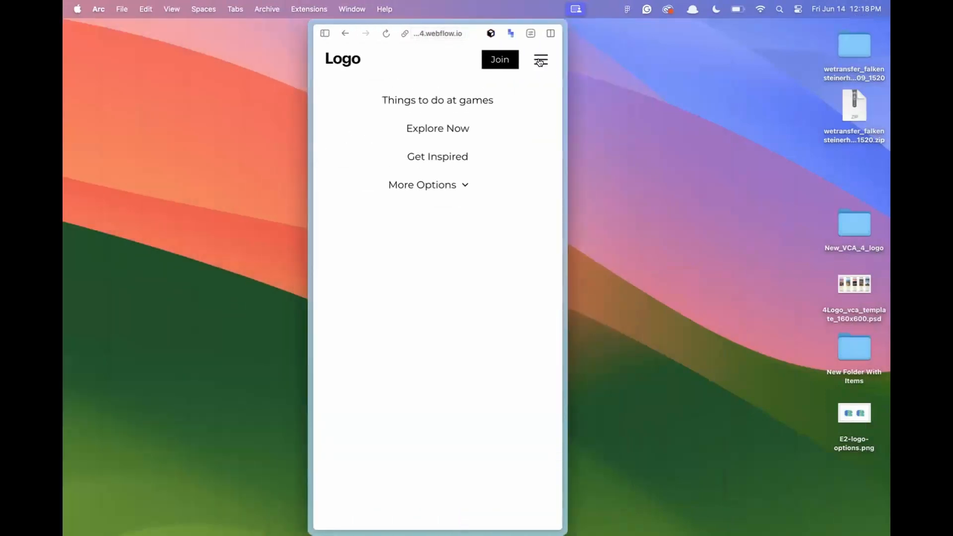
{"action": "left_click", "coordinate": [542, 61]}
Step: Look through the page sections in the mobile layout, then widen the browser window back across the screen
{"action": "scroll", "coordinate": [467, 211], "scroll_direction": "down", "scroll_amount": 1}
{"action": "scroll", "coordinate": [467, 211], "scroll_direction": "down", "scroll_amount": 18}
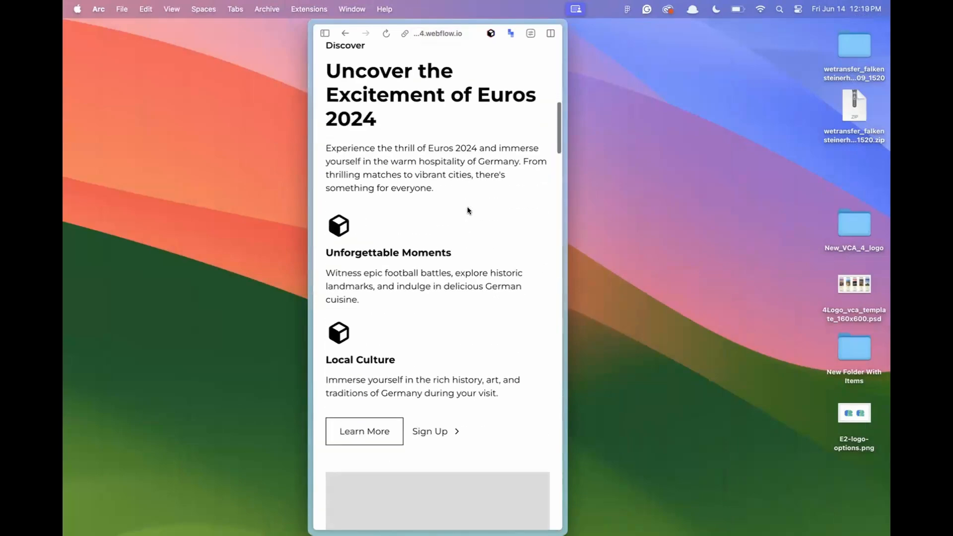
{"action": "scroll", "coordinate": [468, 210], "scroll_direction": "down", "scroll_amount": 8}
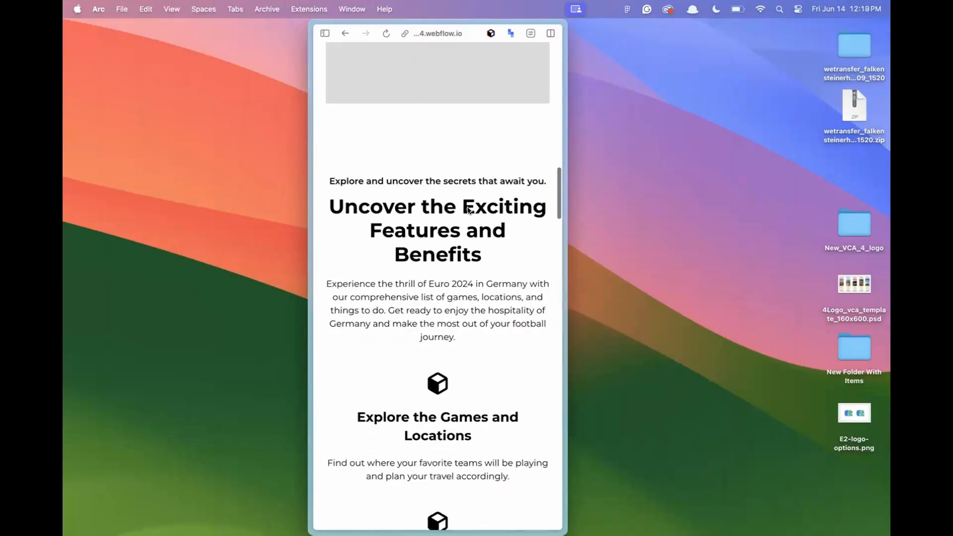
{"action": "left_click_drag", "start_coordinate": [566, 147], "coordinate": [888, 127]}
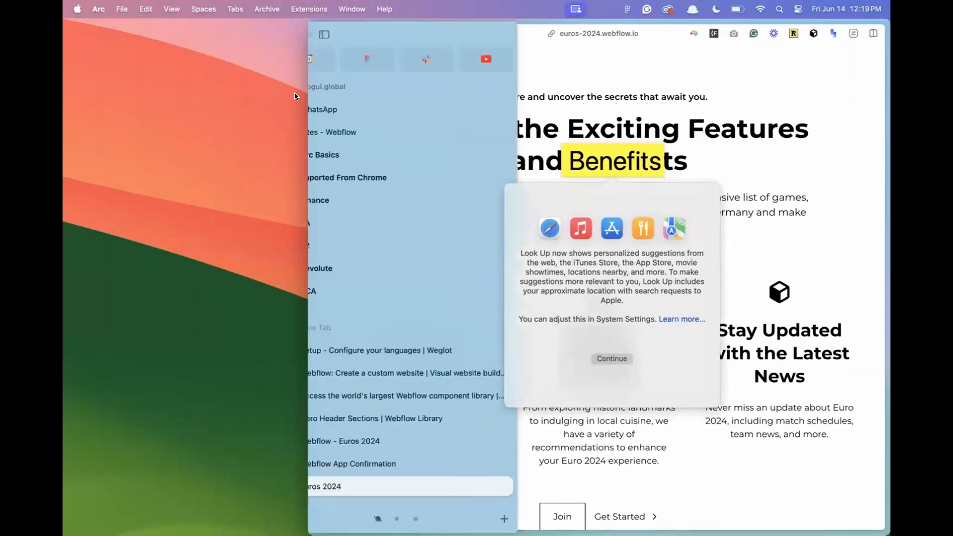
{"action": "left_click_drag", "start_coordinate": [305, 70], "coordinate": [68, 70]}
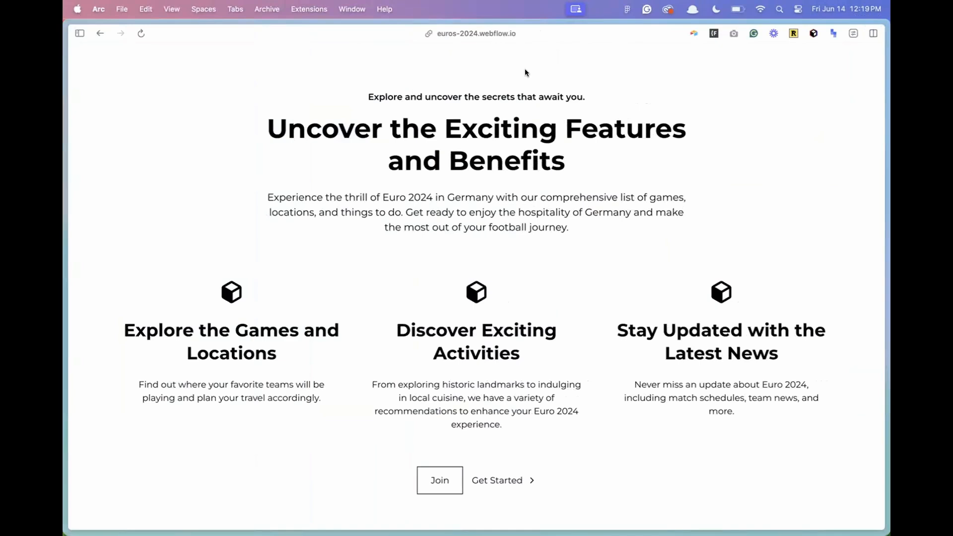
Step: Open the Weglot dashboard in a new browser tab and open the EW Demo project's setup
{"action": "mouse_move", "coordinate": [67, 193]}
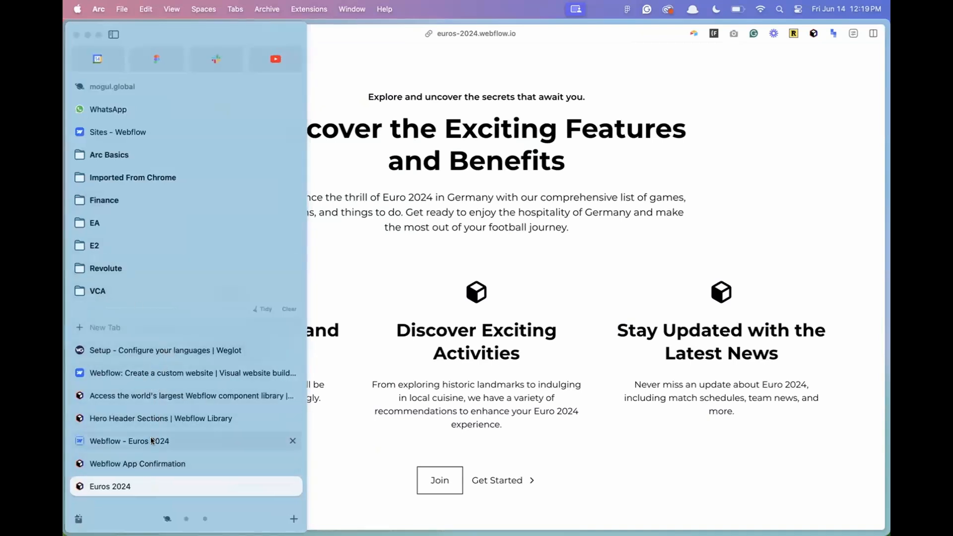
{"action": "left_click", "coordinate": [293, 518]}
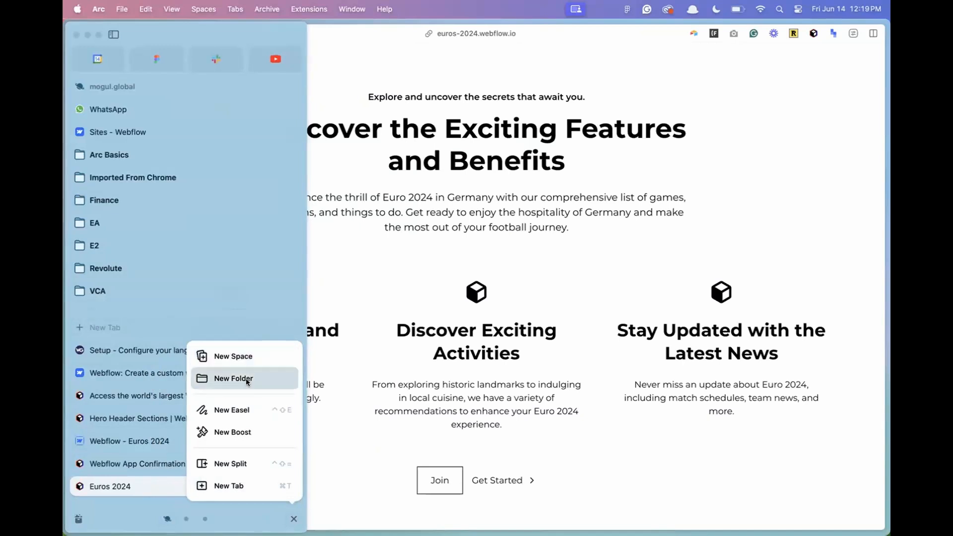
{"action": "left_click", "coordinate": [237, 485]}
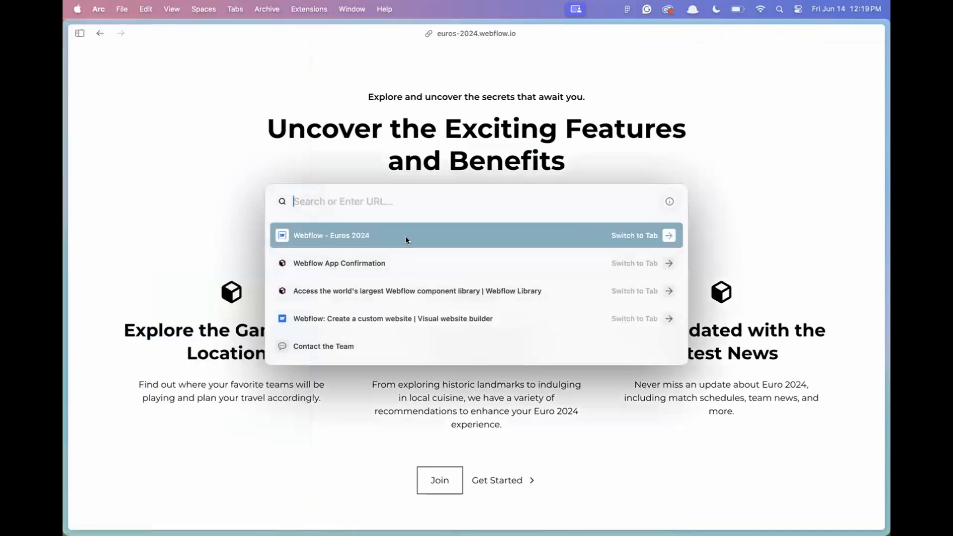
{"action": "type", "text": "weg"}
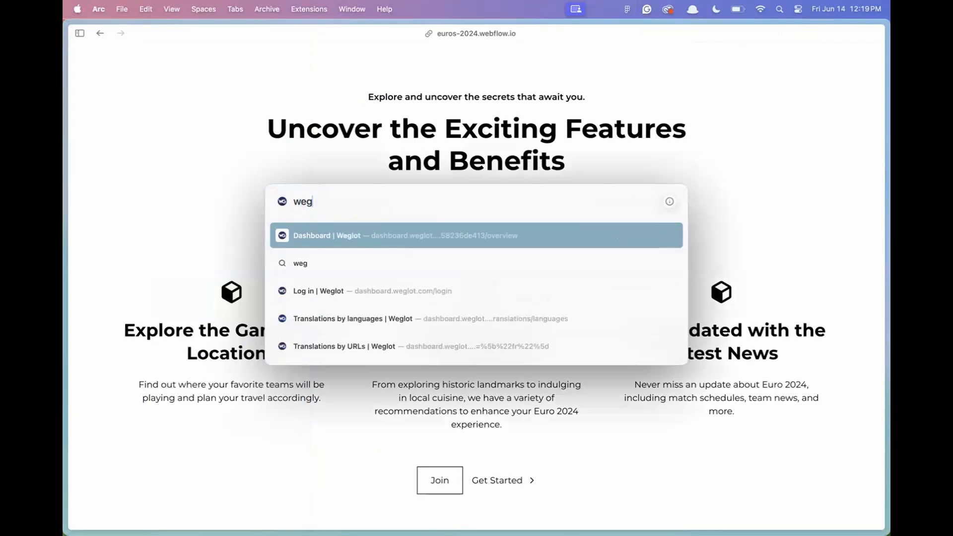
{"action": "type", "text": "lo"}
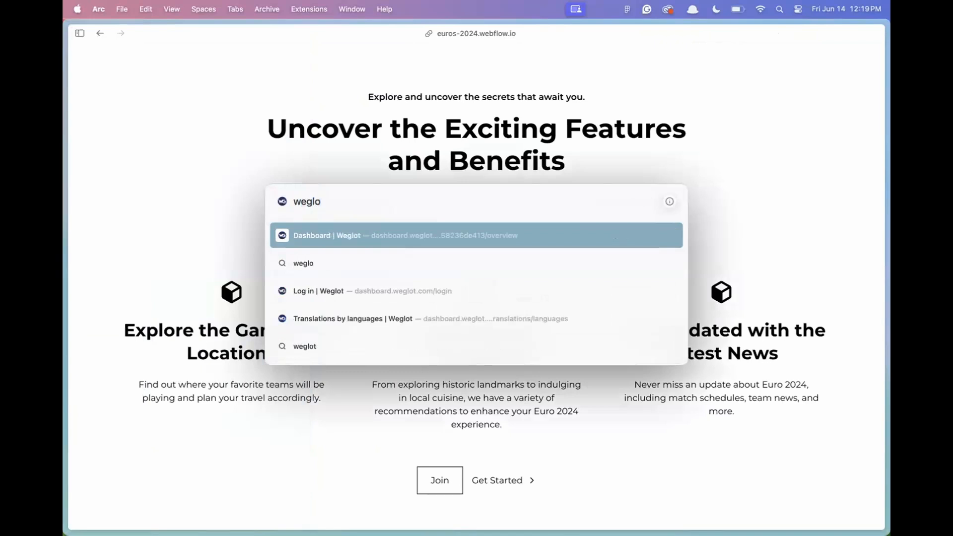
{"action": "key", "text": "Return"}
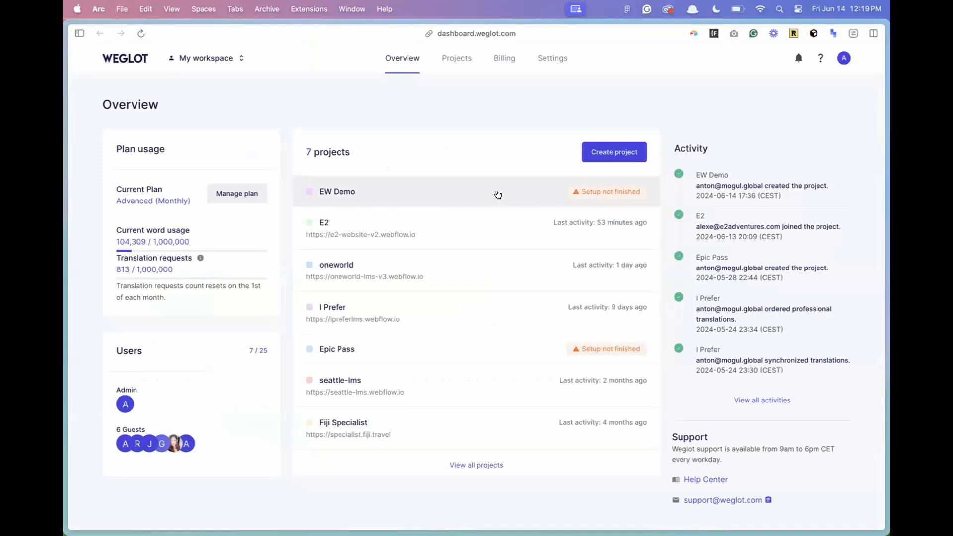
{"action": "left_click", "coordinate": [498, 194]}
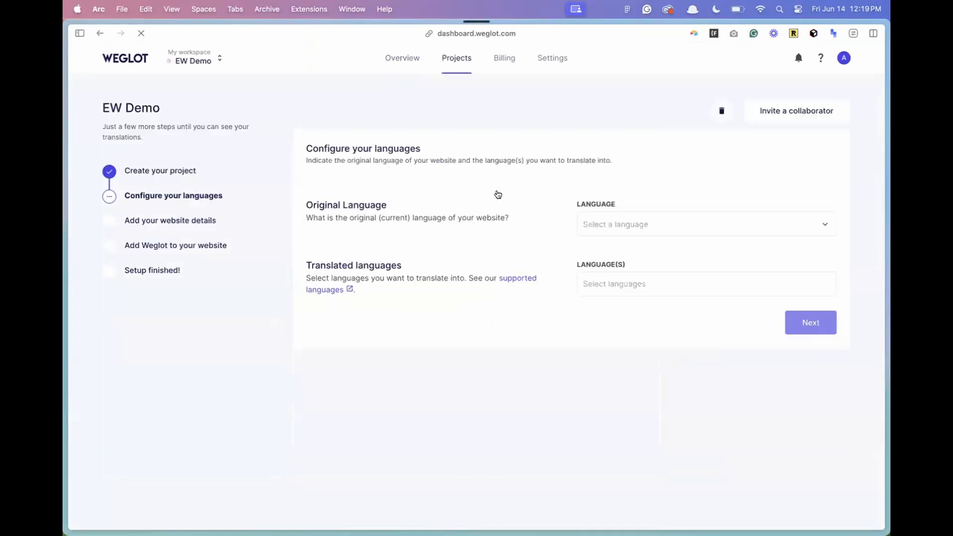
Step: Set the EW Demo project's original language to French
{"action": "left_click", "coordinate": [642, 223]}
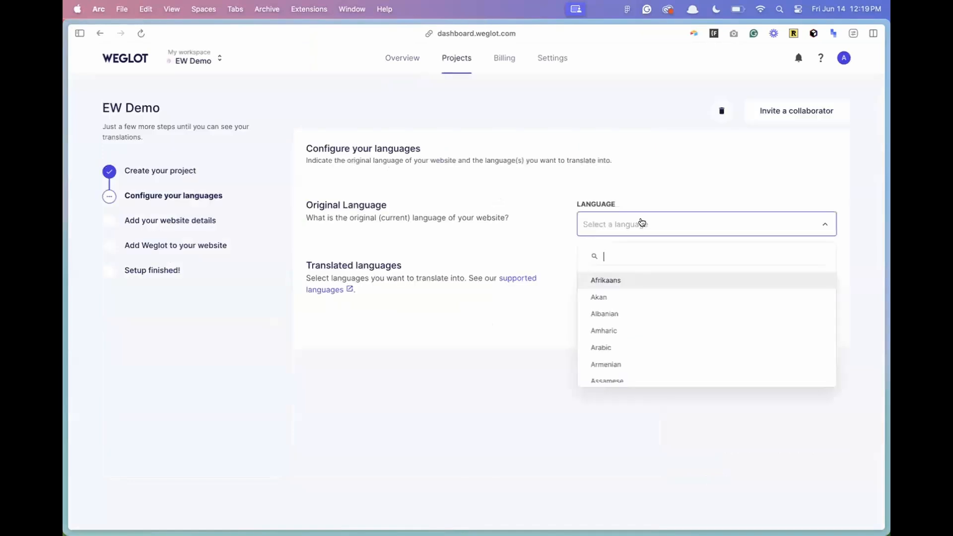
{"action": "type", "text": "fre"}
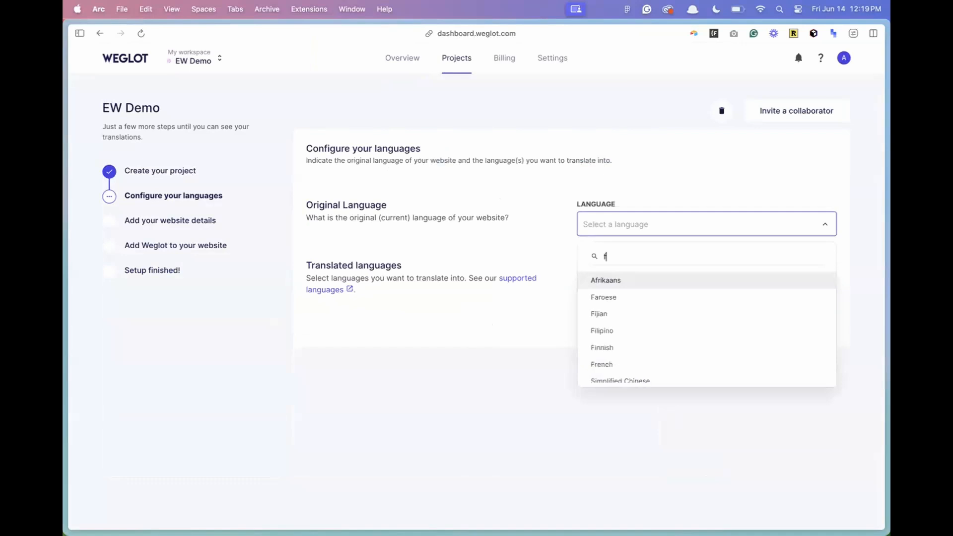
{"action": "left_click", "coordinate": [603, 280]}
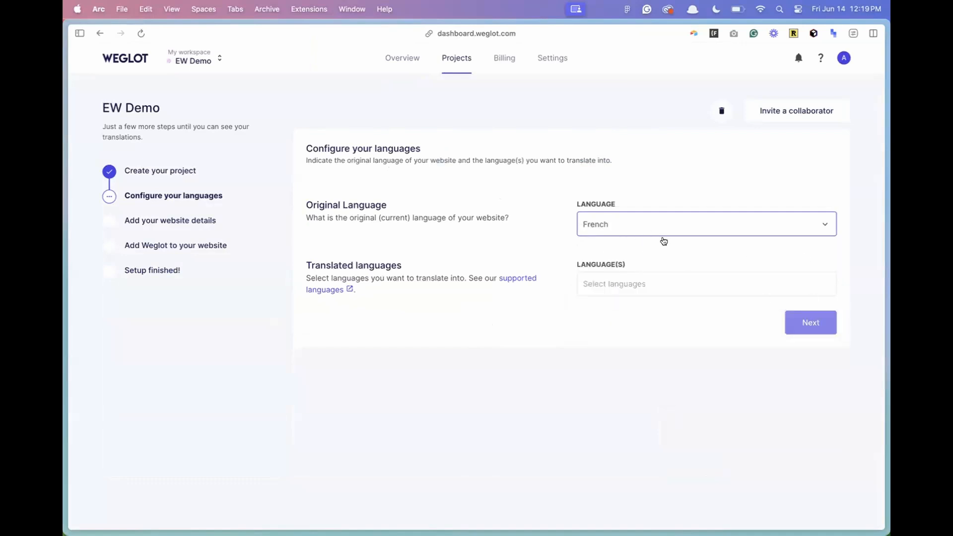
Step: Change the EW Demo project's original language to English
{"action": "left_click", "coordinate": [639, 225]}
{"action": "type", "text": "en"}
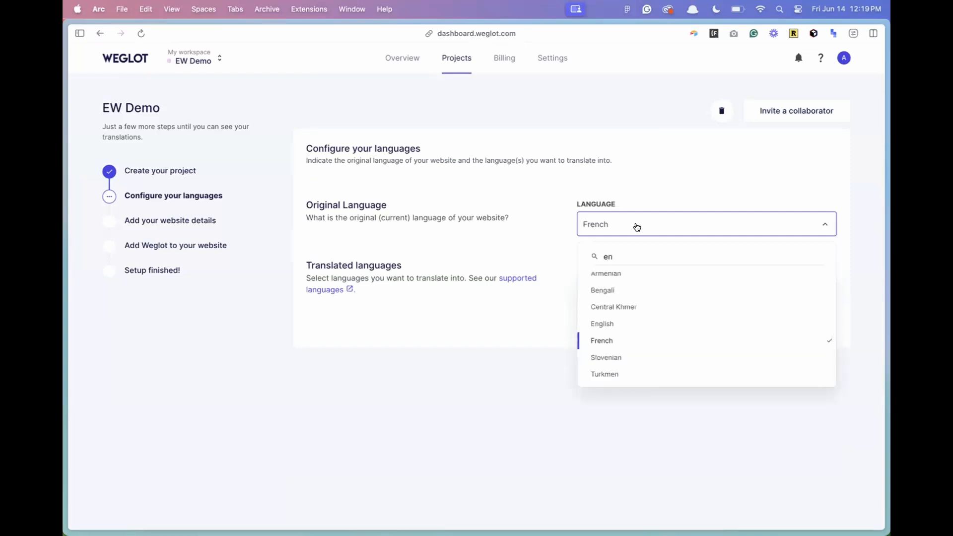
{"action": "type", "text": "g"}
{"action": "left_click", "coordinate": [610, 298]}
Step: Add French, Brazilian Portuguese and Portuguese as the project's translated languages
{"action": "left_click", "coordinate": [617, 286]}
{"action": "type", "text": "fre"}
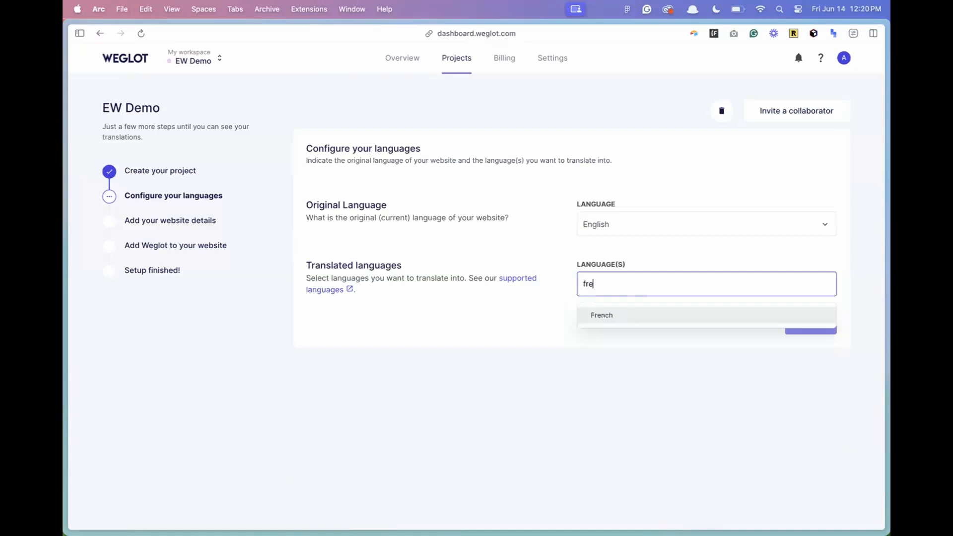
{"action": "left_click", "coordinate": [630, 314]}
{"action": "left_click", "coordinate": [701, 285]}
{"action": "type", "text": "po"}
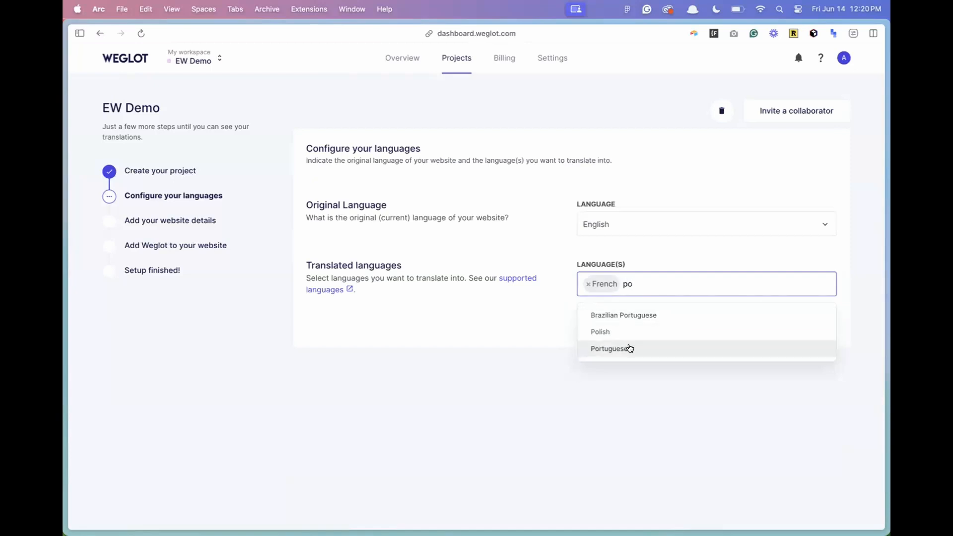
{"action": "left_click", "coordinate": [638, 316]}
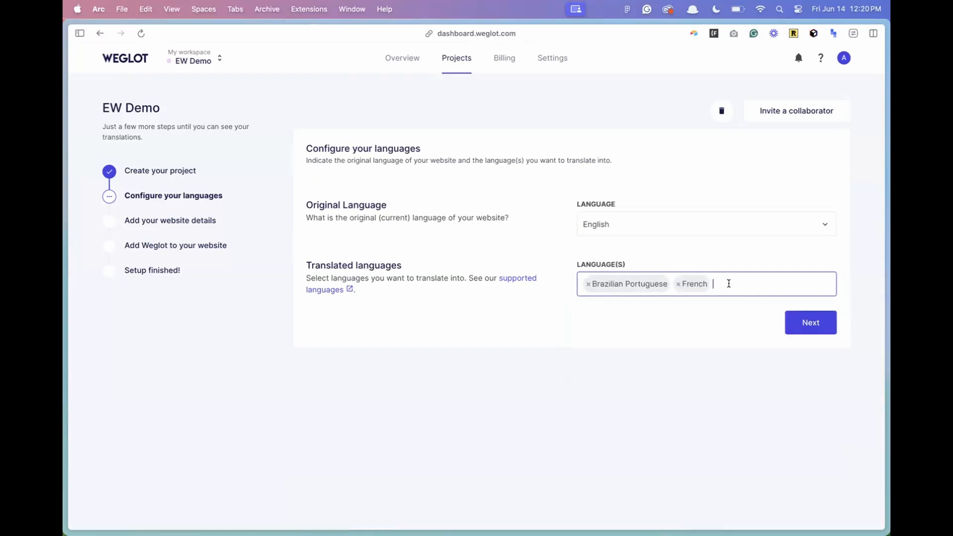
{"action": "type", "text": "po"}
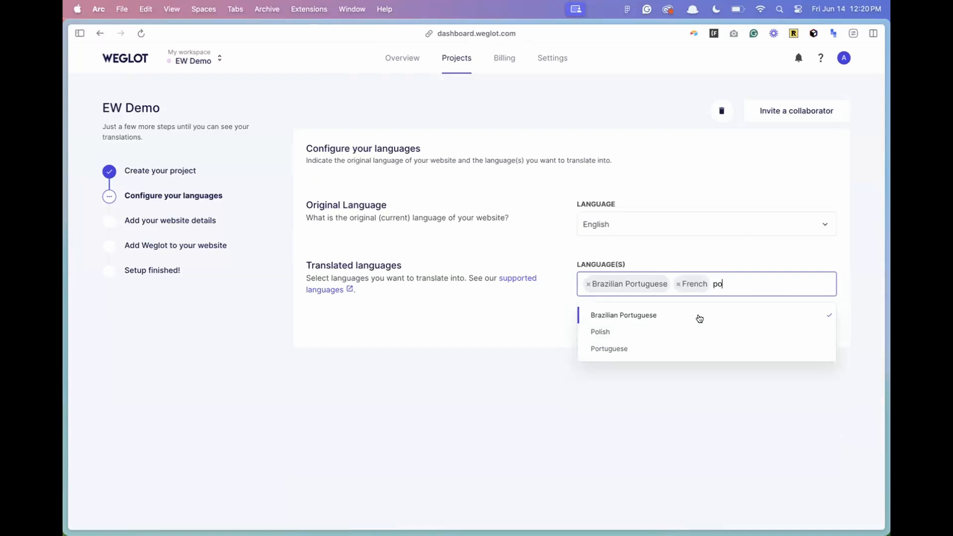
{"action": "left_click", "coordinate": [686, 348]}
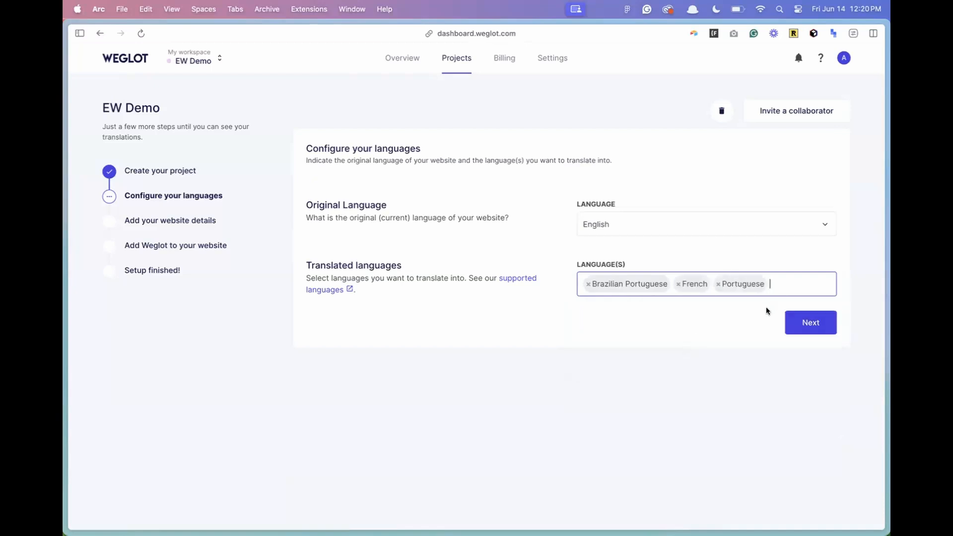
Step: Add Spanish and German to the project's translated languages
{"action": "type", "text": "sp"}
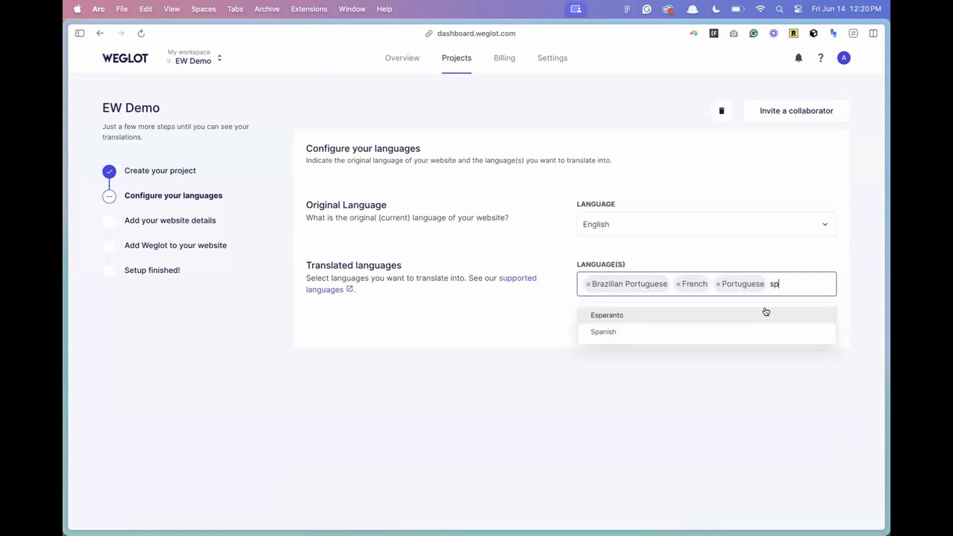
{"action": "left_click", "coordinate": [616, 332]}
{"action": "type", "text": "ger"}
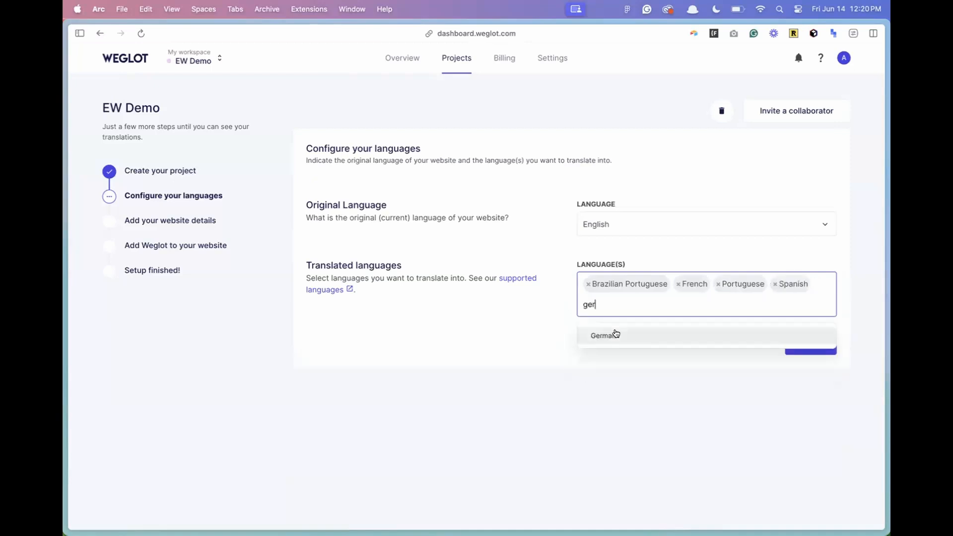
{"action": "left_click", "coordinate": [610, 340]}
Step: Add Simplified Chinese to the project's translated languages
{"action": "type", "text": "man"}
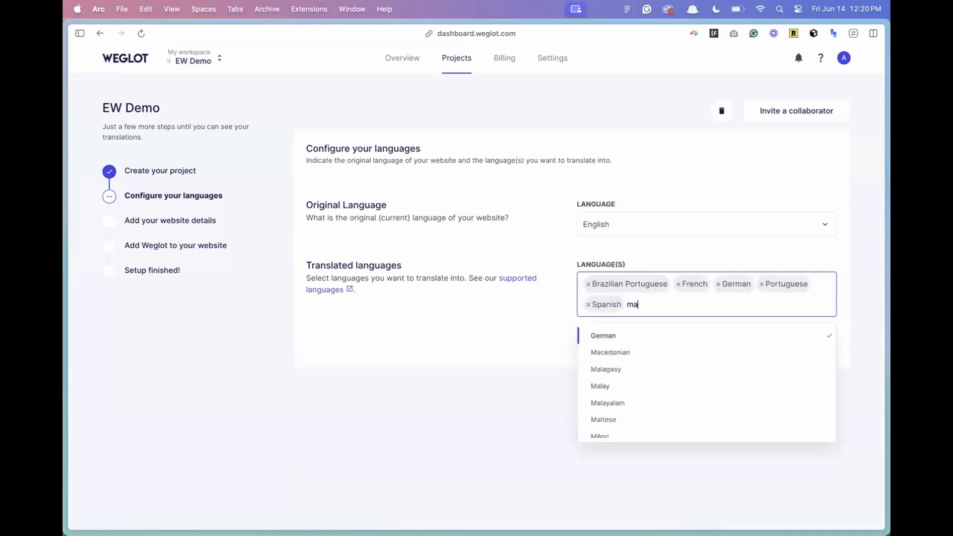
{"action": "key", "text": "BackSpace"}
{"action": "key", "text": "BackSpace"}
{"action": "key", "text": "BackSpace"}
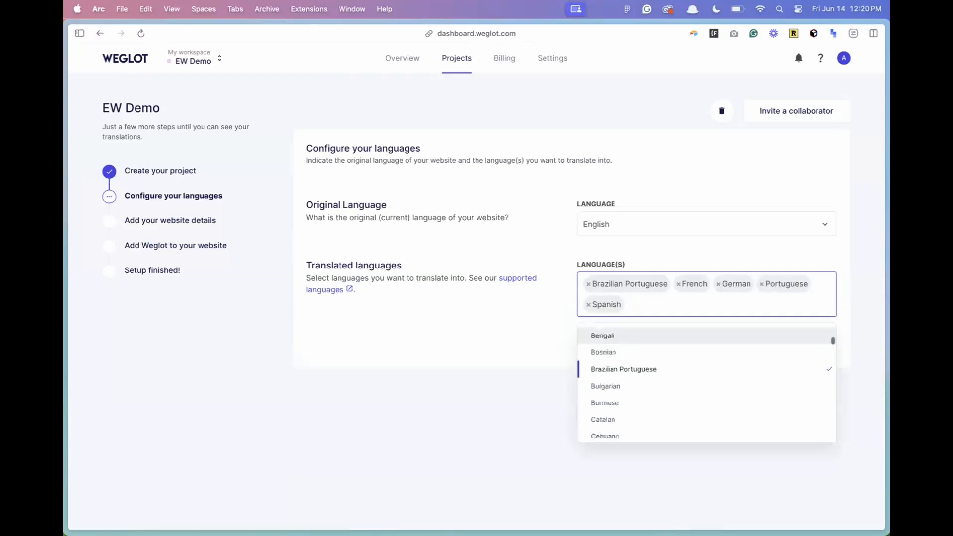
{"action": "type", "text": "sim"}
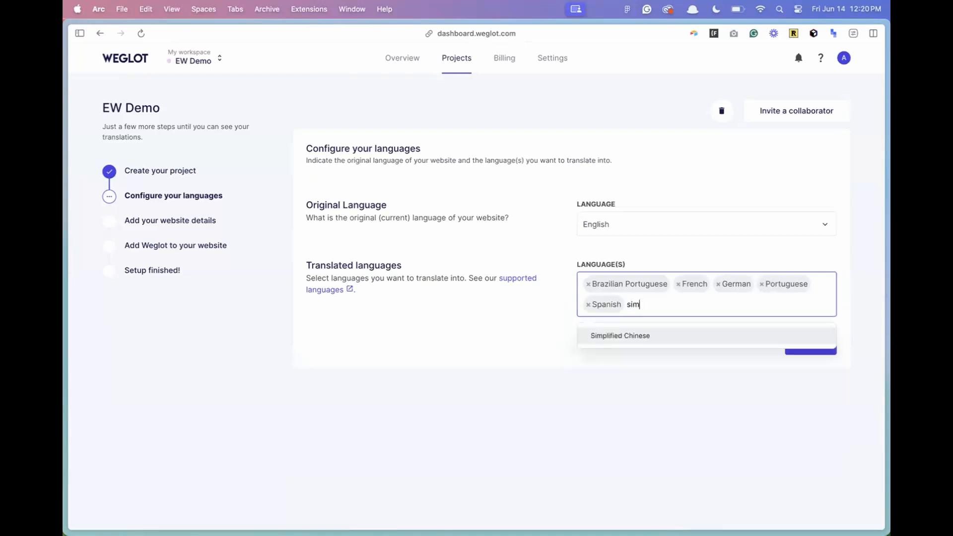
{"action": "left_click", "coordinate": [619, 334]}
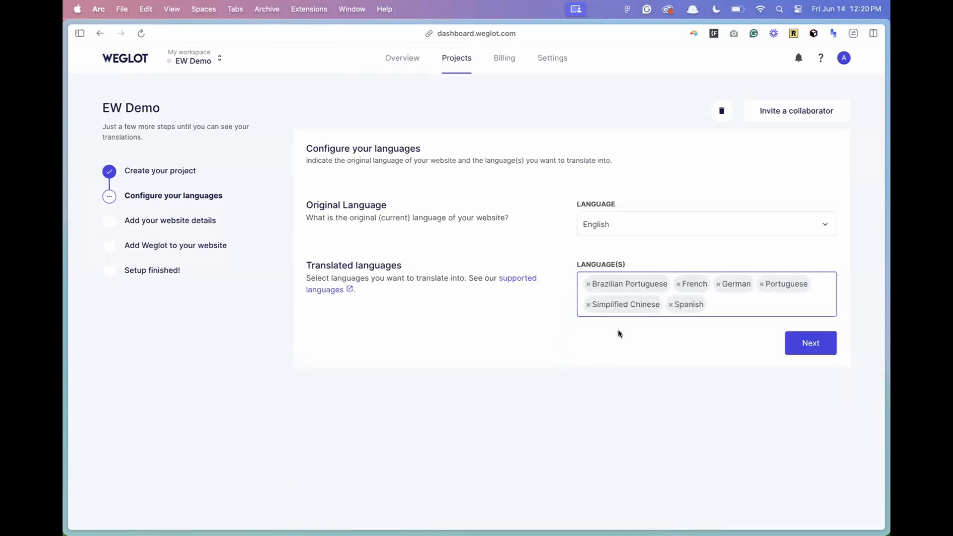
Step: Add Ukrainian, Italian, Arabic and Russian to the project's translated languages
{"action": "type", "text": "uk"}
{"action": "left_click", "coordinate": [606, 351]}
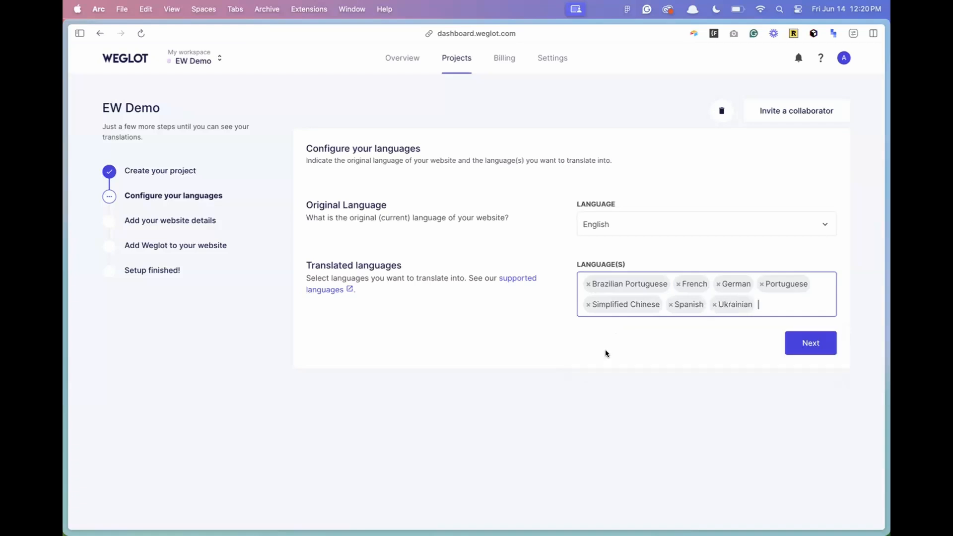
{"action": "type", "text": "it"}
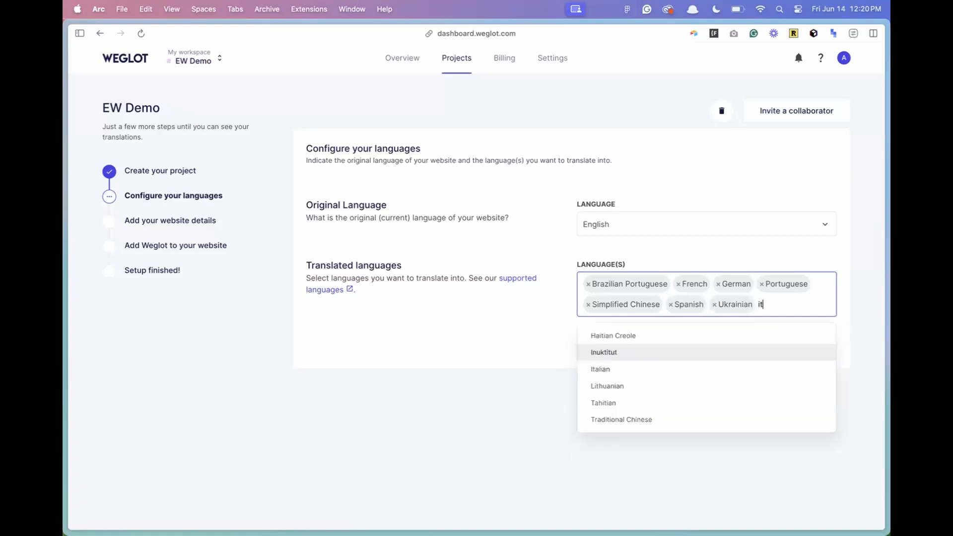
{"action": "left_click", "coordinate": [616, 373]}
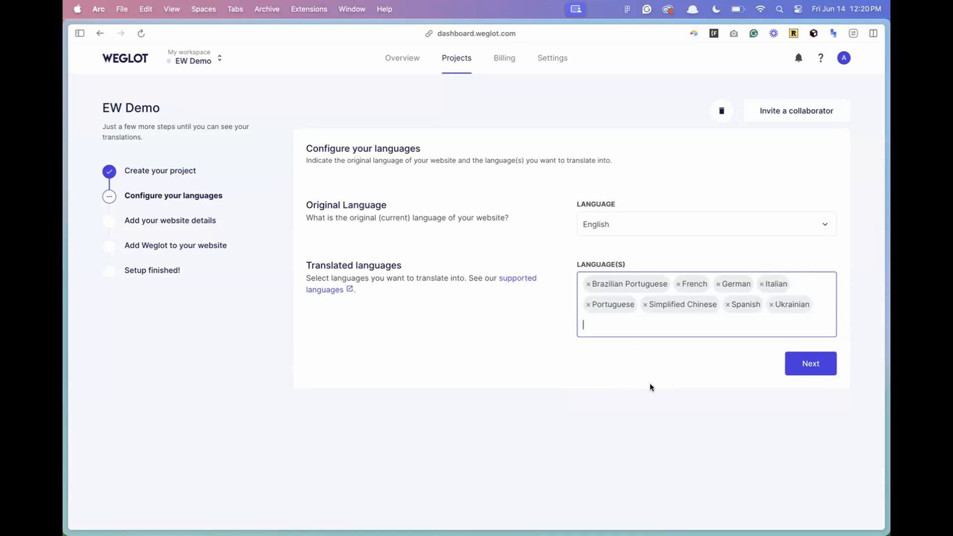
{"action": "type", "text": "ar"}
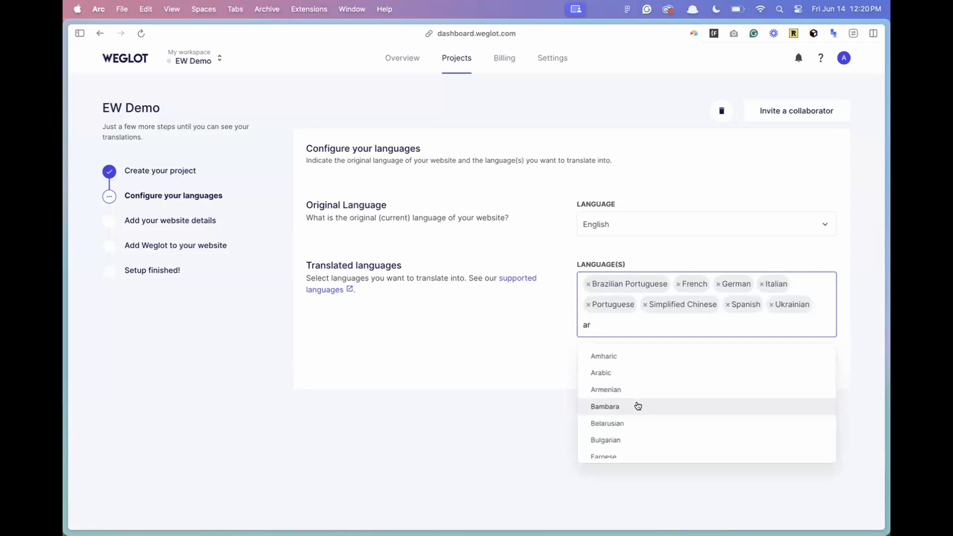
{"action": "left_click", "coordinate": [630, 370]}
{"action": "type", "text": "ru"}
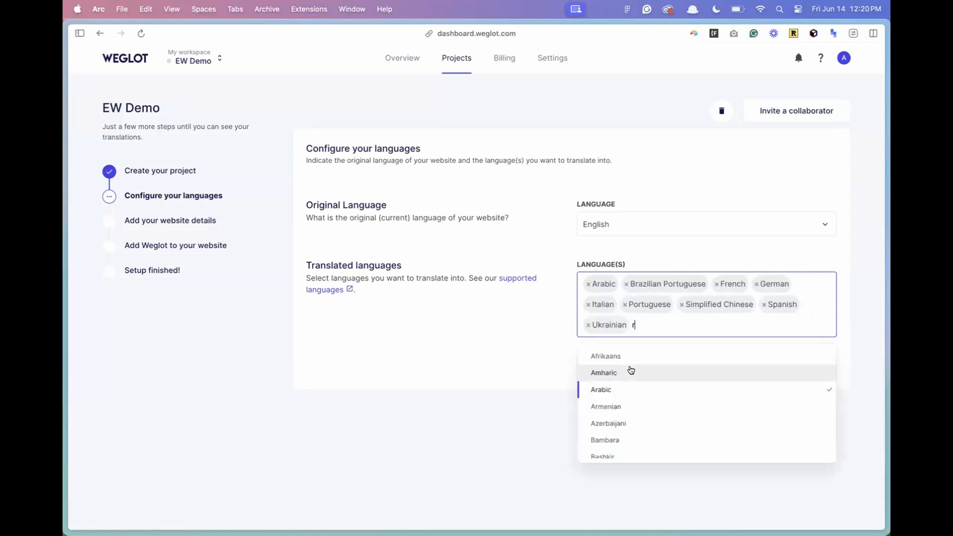
{"action": "left_click", "coordinate": [623, 371]}
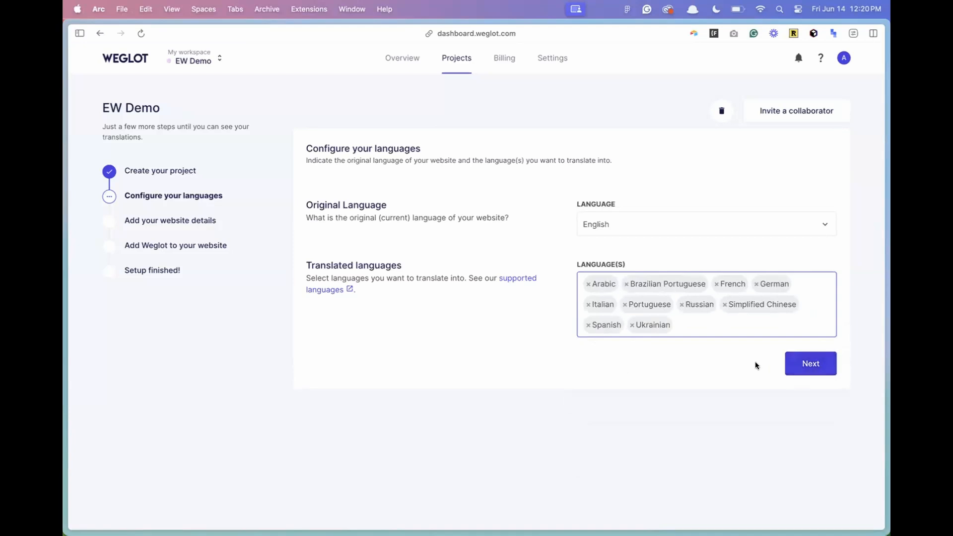
Step: Finish the language configuration and continue to the website details of the project setup
{"action": "type", "text": "pe"}
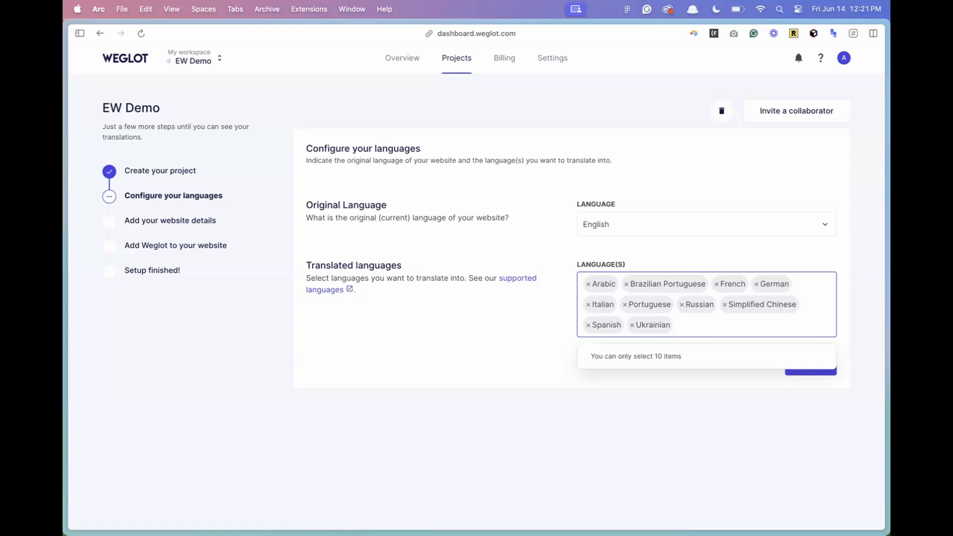
{"action": "left_click", "coordinate": [726, 401]}
{"action": "left_click", "coordinate": [805, 364]}
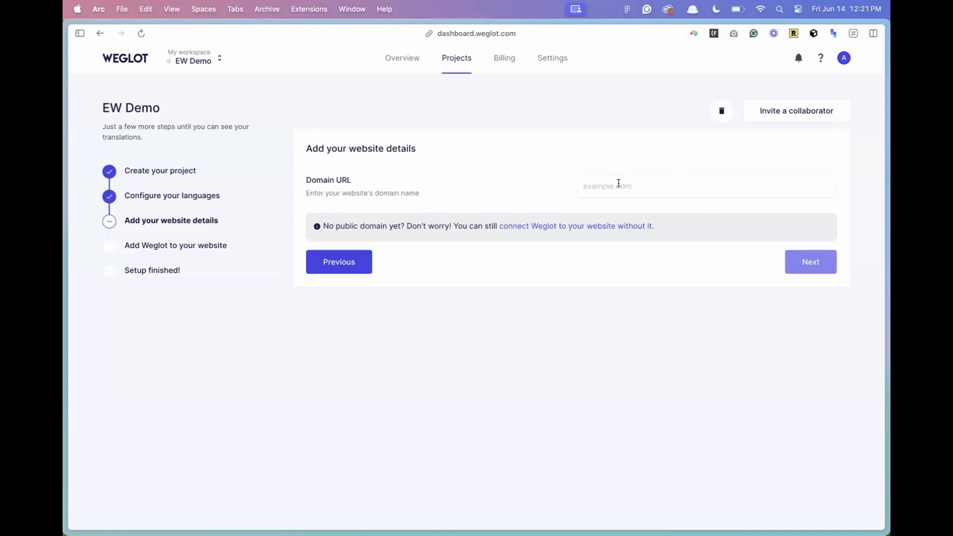
Step: Switch to the Euros 2024 project in Webflow, open its published staging site and copy the site's URL
{"action": "mouse_move", "coordinate": [65, 278]}
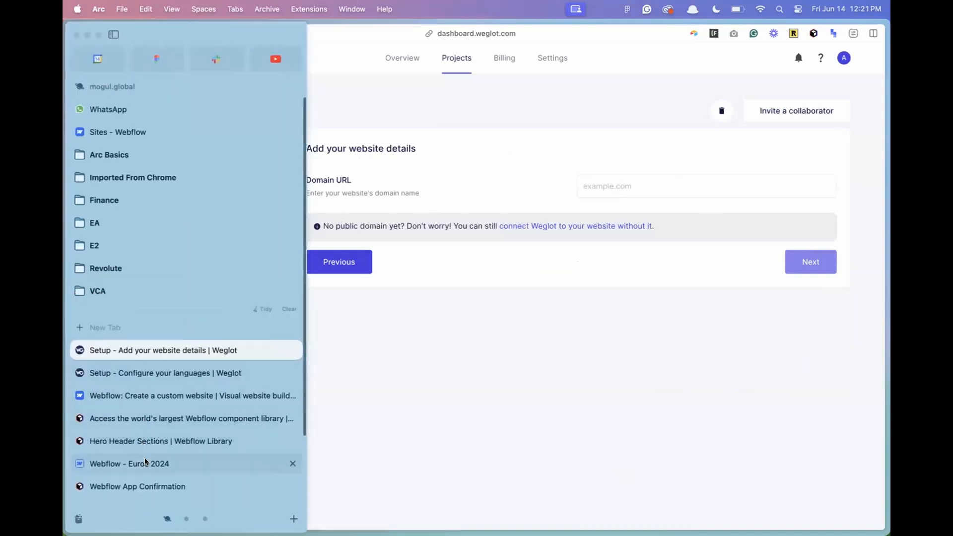
{"action": "left_click", "coordinate": [147, 487]}
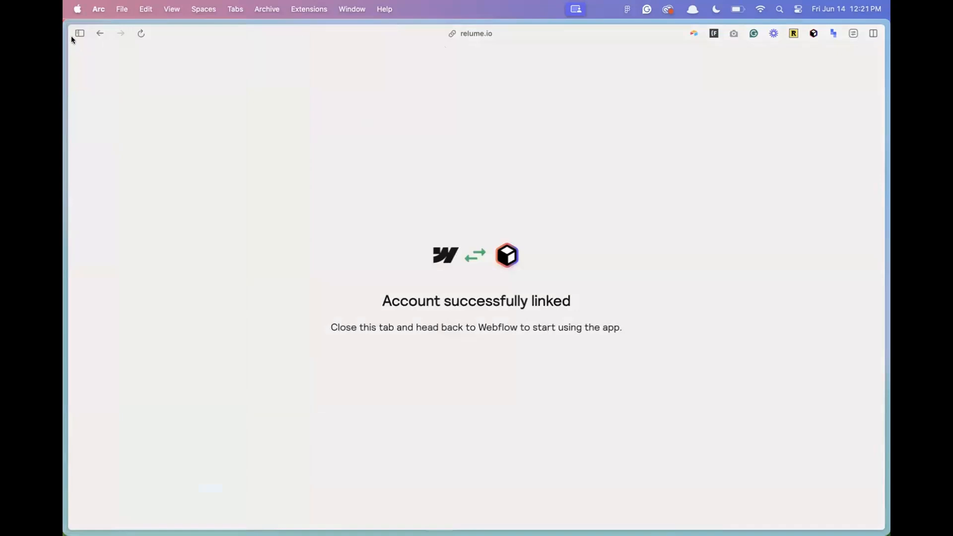
{"action": "mouse_move", "coordinate": [68, 234]}
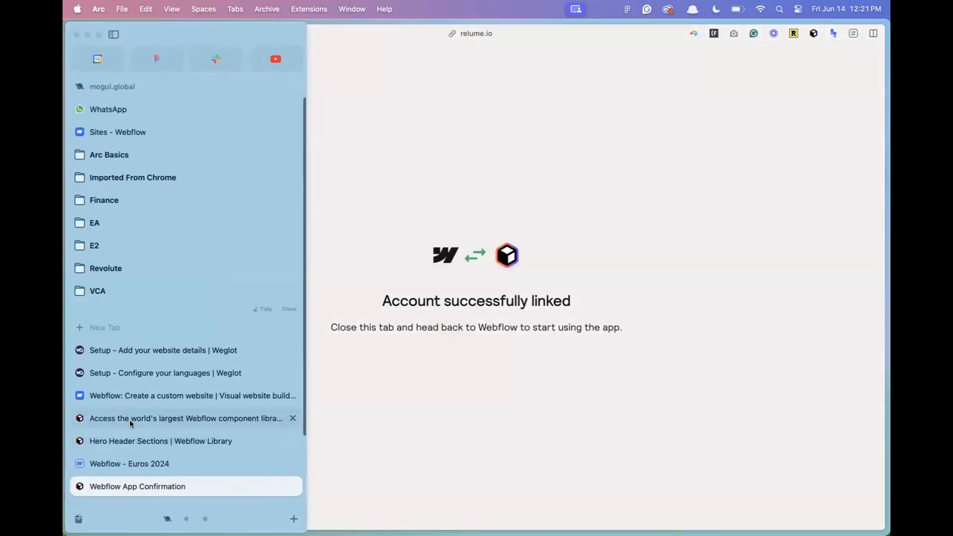
{"action": "left_click", "coordinate": [132, 463]}
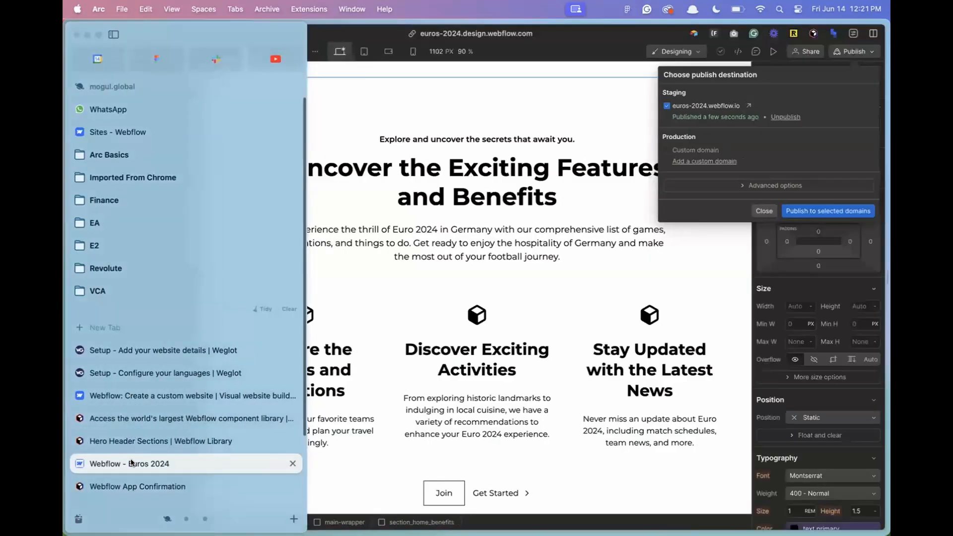
{"action": "left_click", "coordinate": [746, 106]}
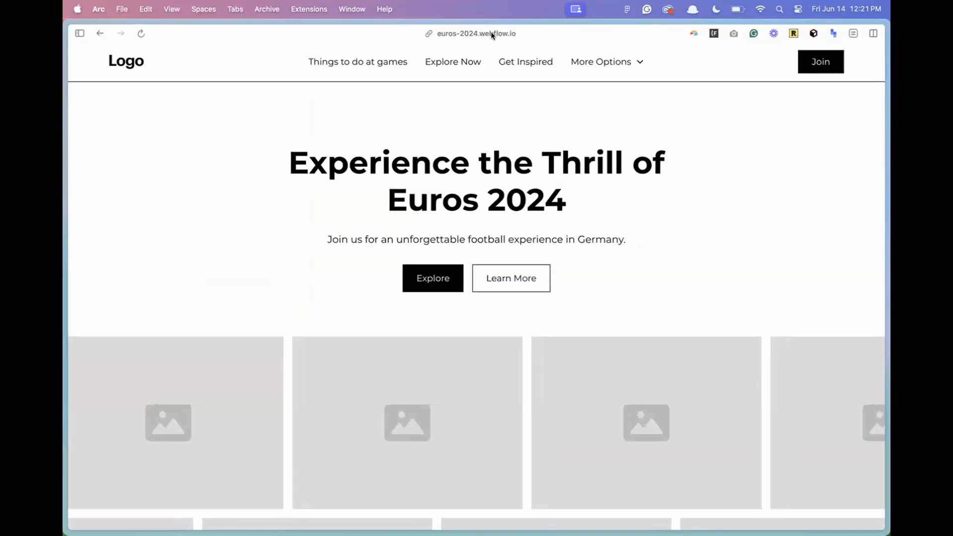
{"action": "left_click", "coordinate": [492, 34]}
{"action": "key", "text": "super+c"}
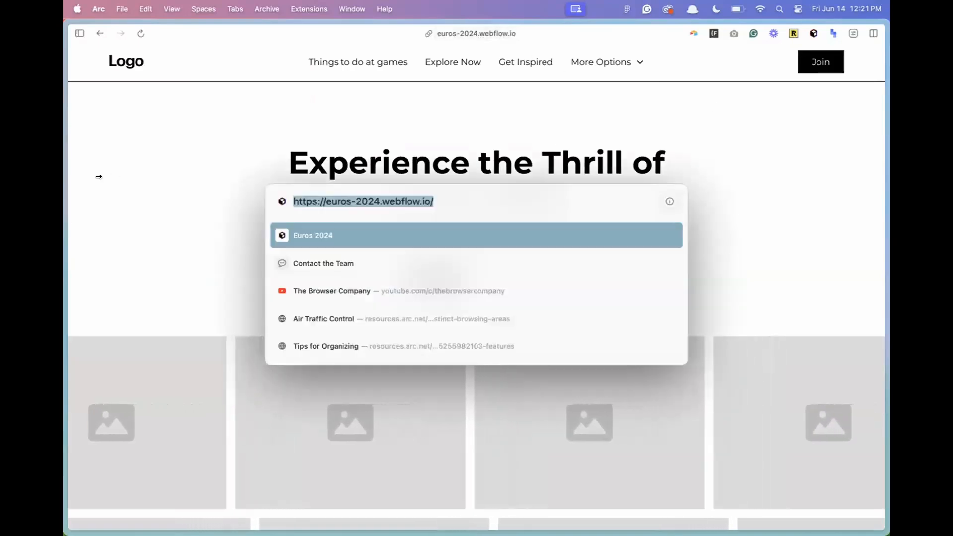
{"action": "mouse_move", "coordinate": [64, 234]}
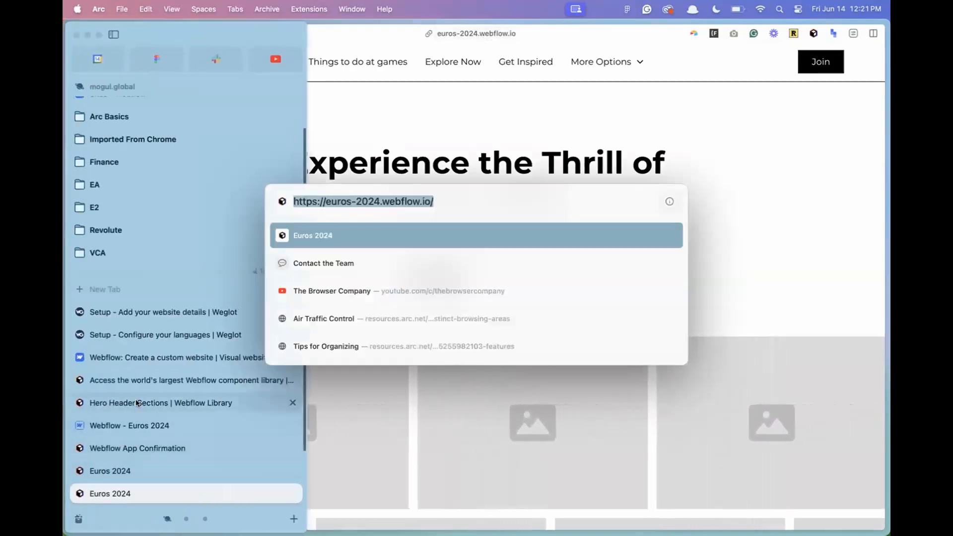
{"action": "scroll", "coordinate": [147, 457], "scroll_direction": "down", "scroll_amount": 3}
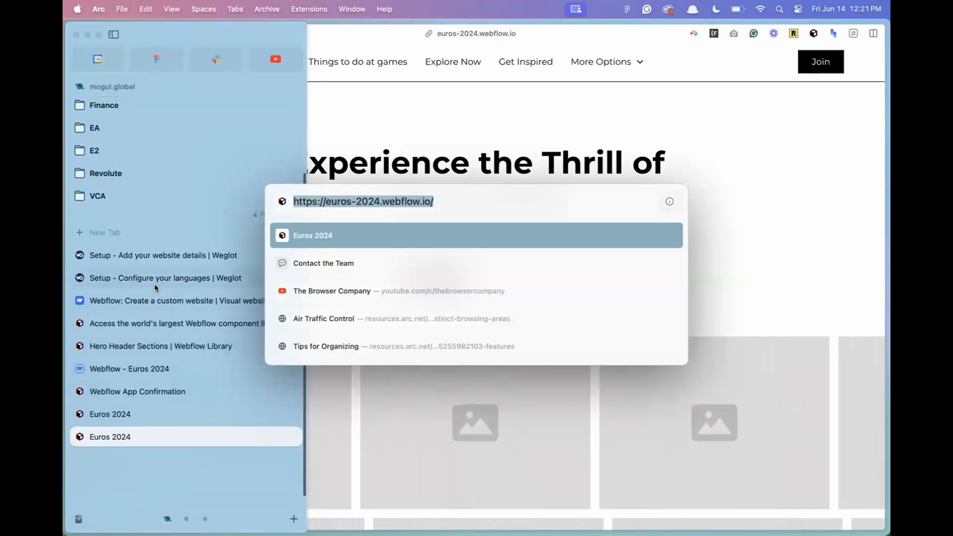
{"action": "left_click", "coordinate": [155, 278]}
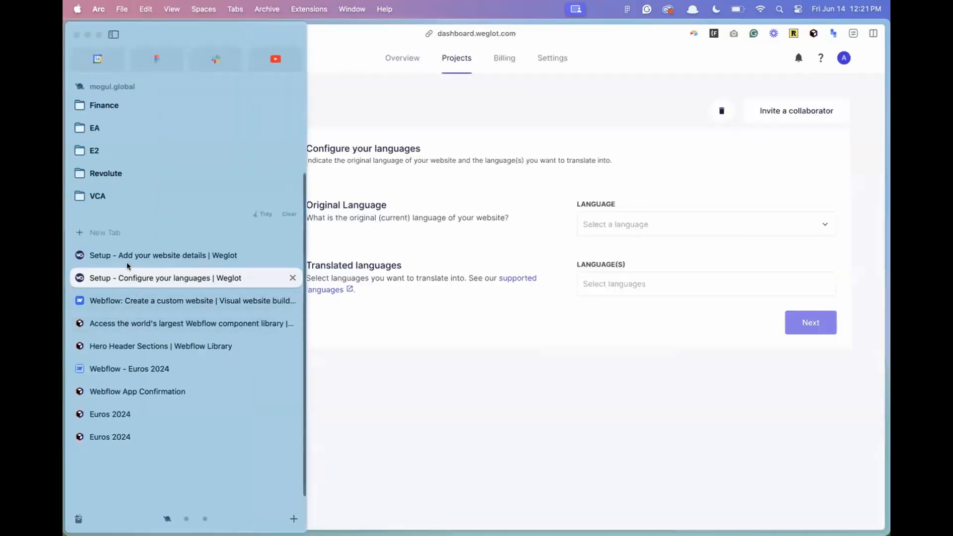
{"action": "left_click", "coordinate": [127, 256]}
{"action": "left_click", "coordinate": [614, 187]}
{"action": "key", "text": "super+v"}
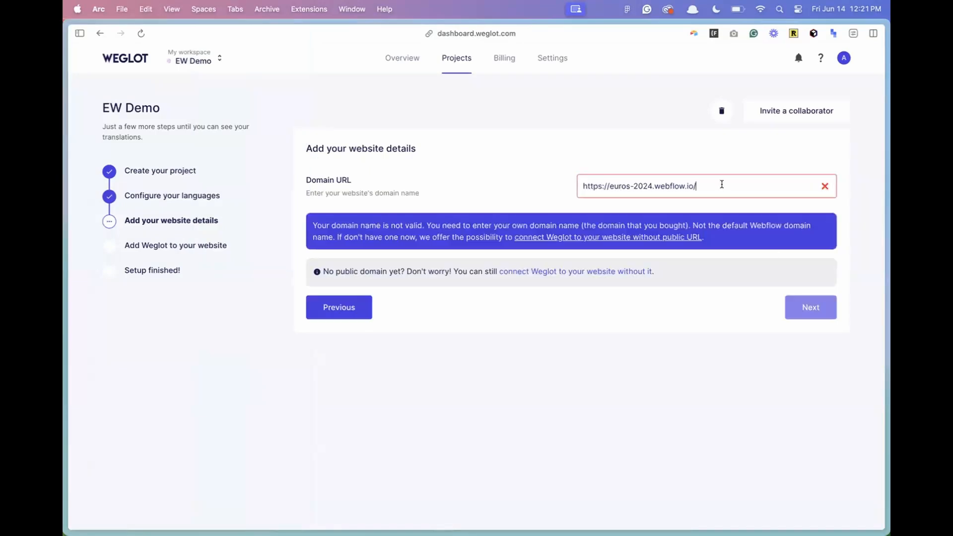
{"action": "key", "text": "BackSpace"}
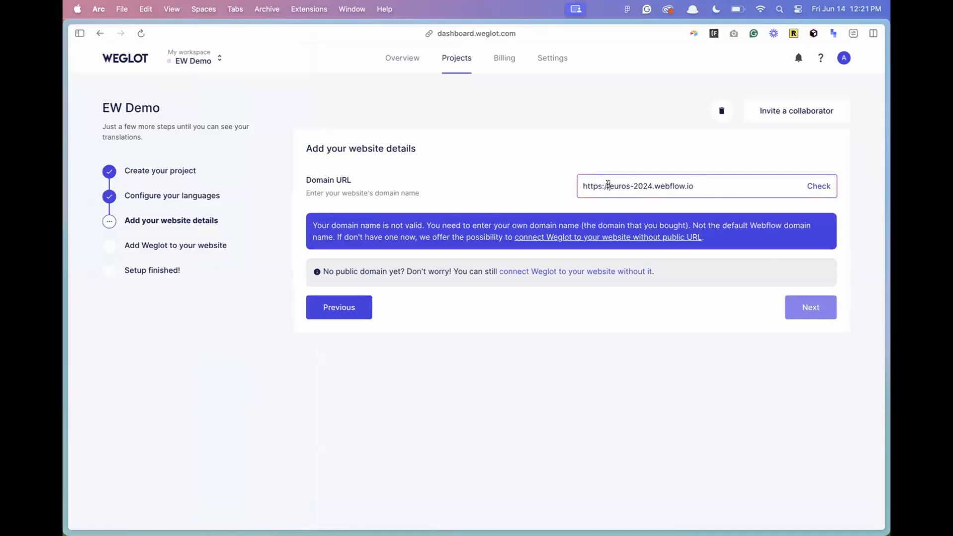
{"action": "left_click_drag", "start_coordinate": [608, 185], "coordinate": [531, 192]}
{"action": "key", "text": "Left"}
{"action": "key", "text": "BackSpace"}
{"action": "key", "text": "BackSpace"}
{"action": "key", "text": "BackSpace"}
{"action": "key", "text": "BackSpace"}
{"action": "key", "text": "BackSpace"}
{"action": "key", "text": "BackSpace"}
{"action": "key", "text": "BackSpace"}
{"action": "key", "text": "BackSpace"}
{"action": "left_click", "coordinate": [736, 318]}
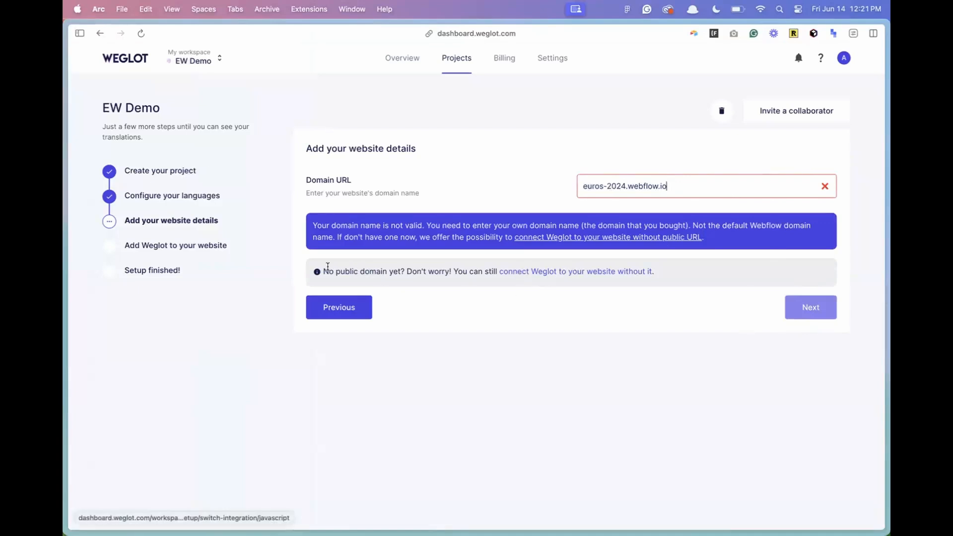
Step: Copy the shortened domain, reload the website details step, re-enter euros-2024.webflow.io as the domain URL and check it
{"action": "triple_click", "coordinate": [682, 191]}
{"action": "key", "text": "super+c"}
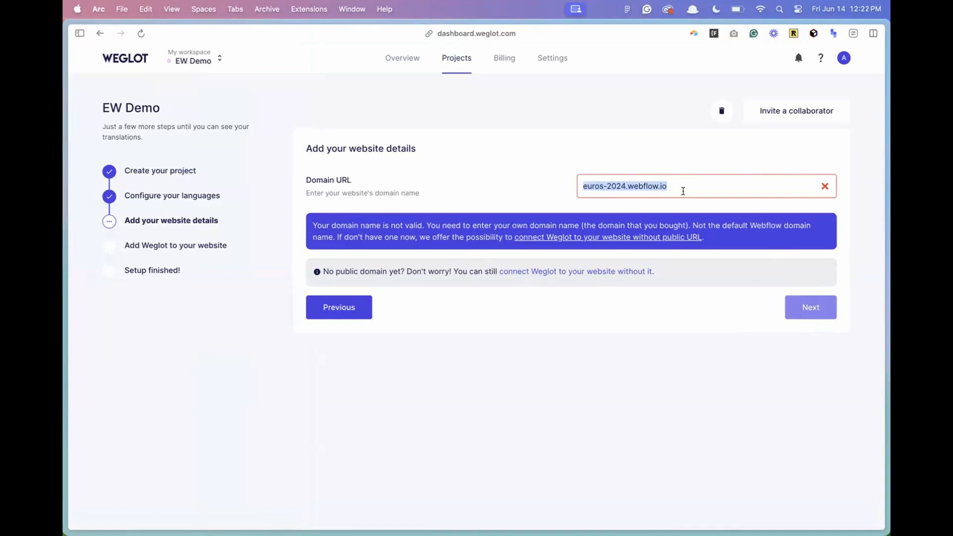
{"action": "left_click", "coordinate": [642, 312]}
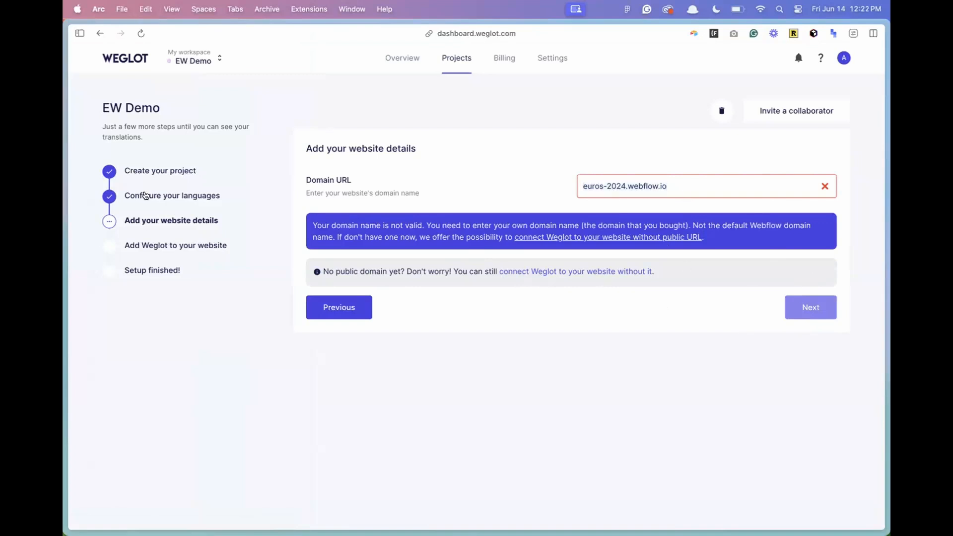
{"action": "left_click", "coordinate": [146, 223]}
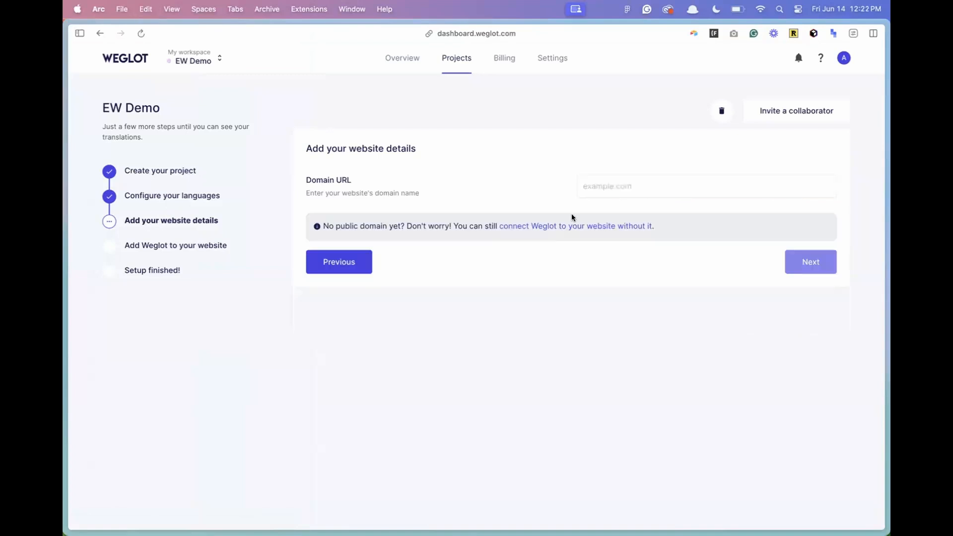
{"action": "left_click", "coordinate": [632, 186]}
{"action": "key", "text": "super+v"}
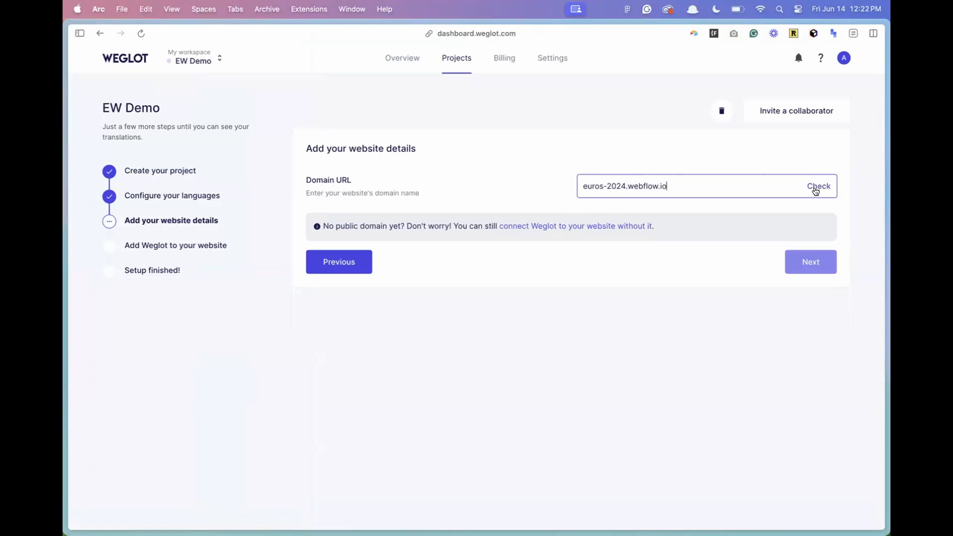
{"action": "left_click", "coordinate": [814, 187]}
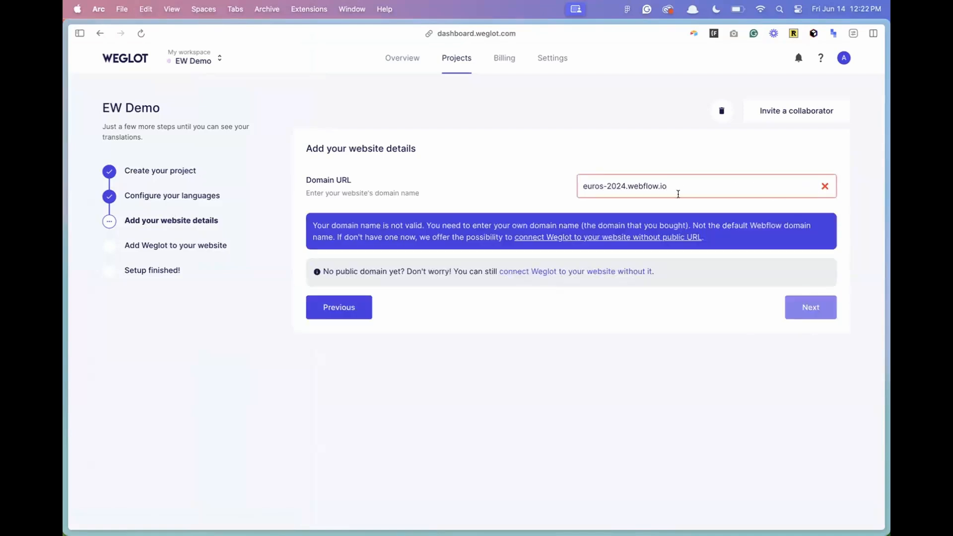
Step: Close the Webflow App Confirmation browser tab and return to the Weglot website details
{"action": "mouse_move", "coordinate": [68, 327]}
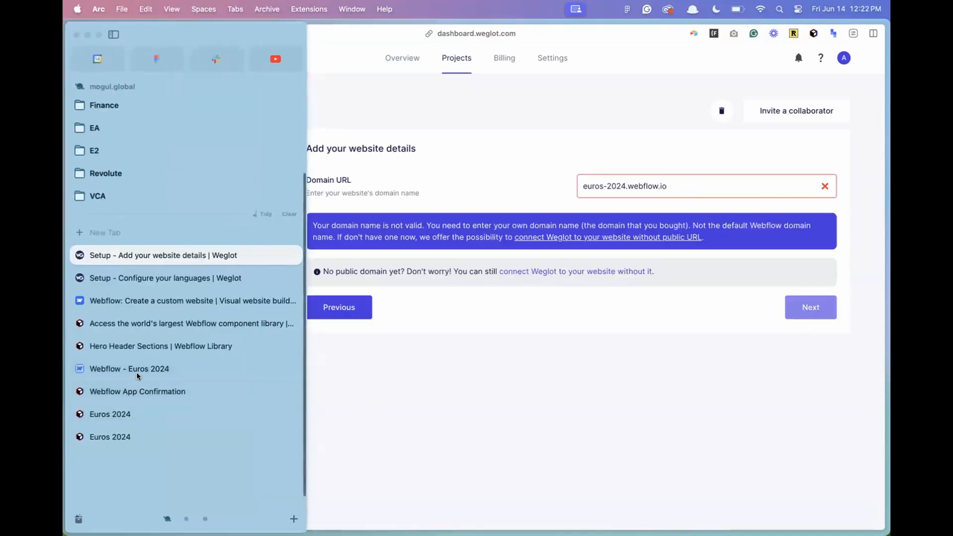
{"action": "left_click", "coordinate": [137, 390]}
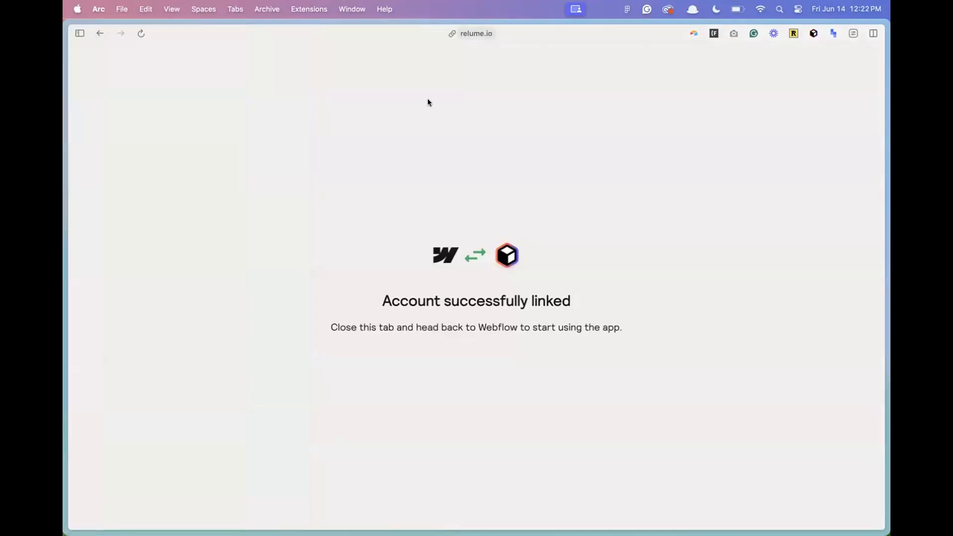
{"action": "key", "text": "super+w"}
{"action": "mouse_move", "coordinate": [109, 370]}
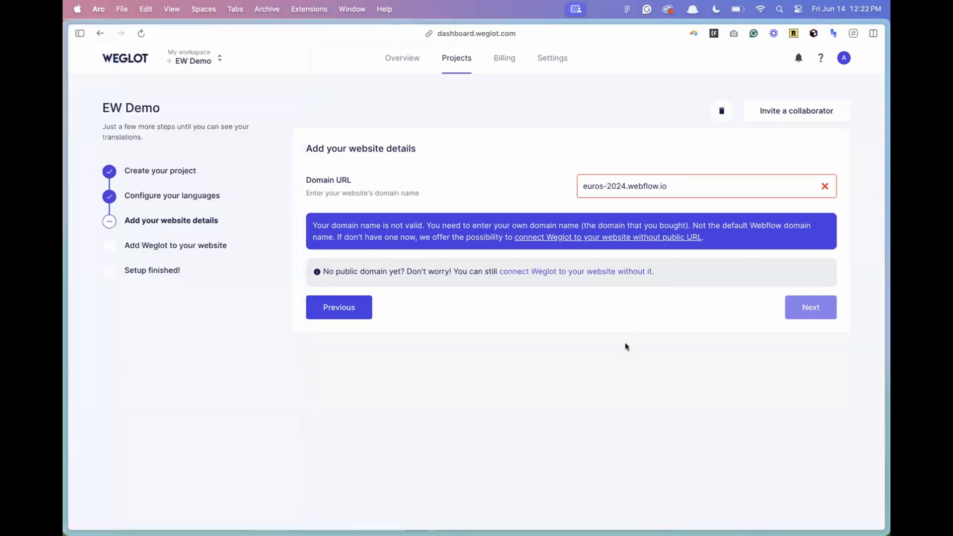
{"action": "mouse_move", "coordinate": [67, 402]}
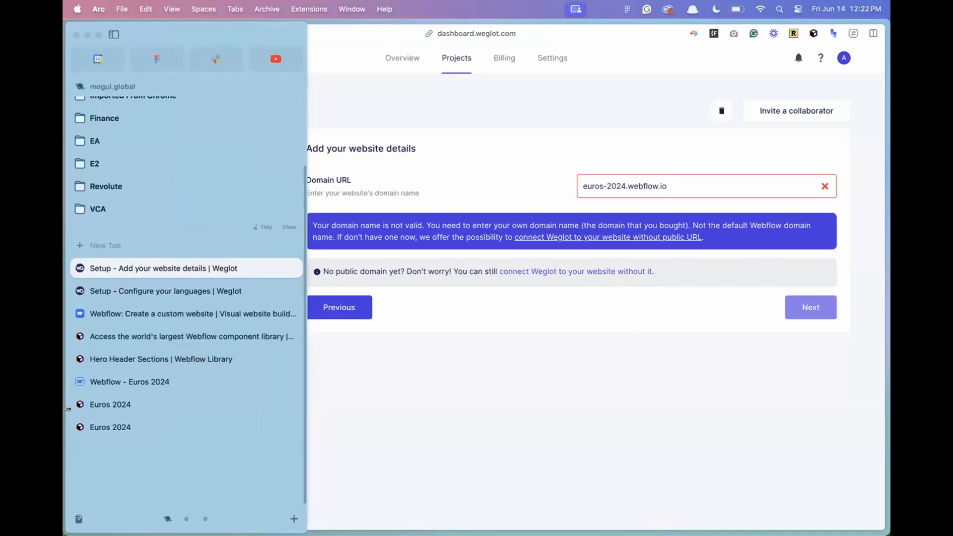
{"action": "left_click", "coordinate": [135, 401]}
{"action": "left_click", "coordinate": [495, 33]}
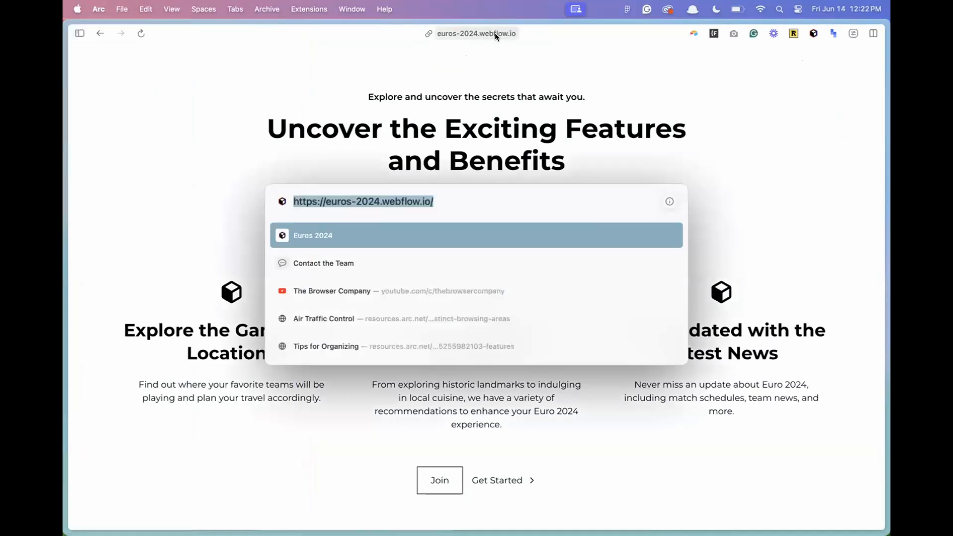
{"action": "left_click", "coordinate": [463, 200]}
{"action": "key", "text": "super+a"}
{"action": "key", "text": "super+c"}
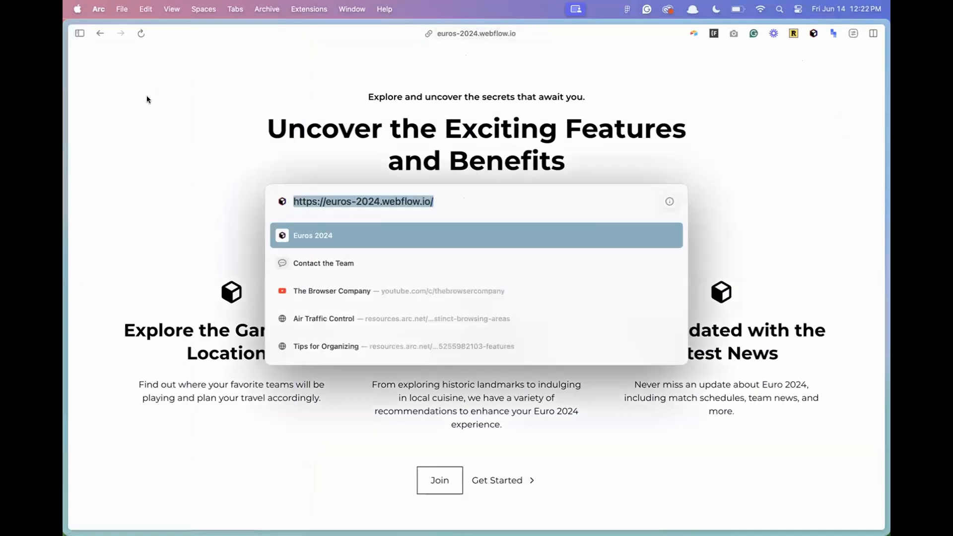
Step: Close the duplicate Weglot language configuration tab and return to the tab with the website details
{"action": "mouse_move", "coordinate": [68, 224]}
{"action": "left_click", "coordinate": [121, 294]}
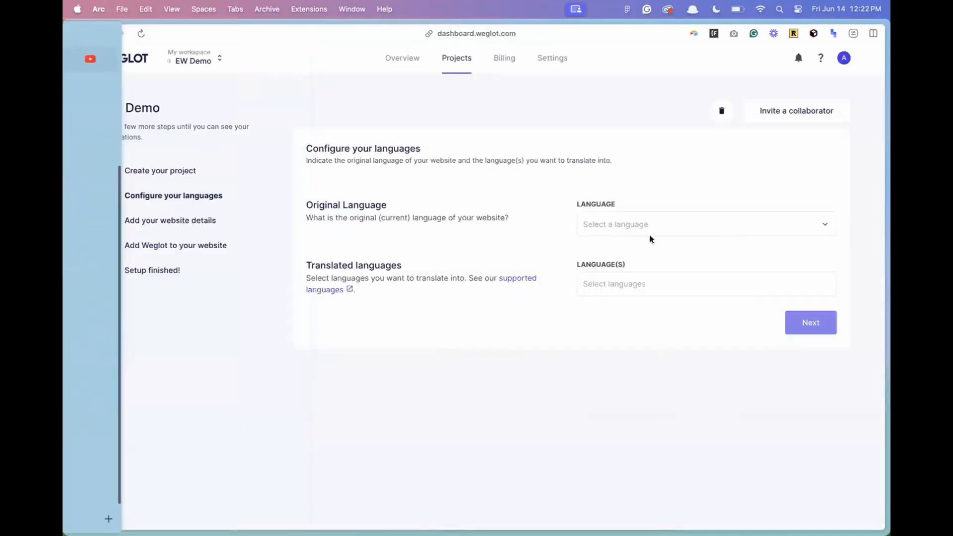
{"action": "mouse_move", "coordinate": [69, 241]}
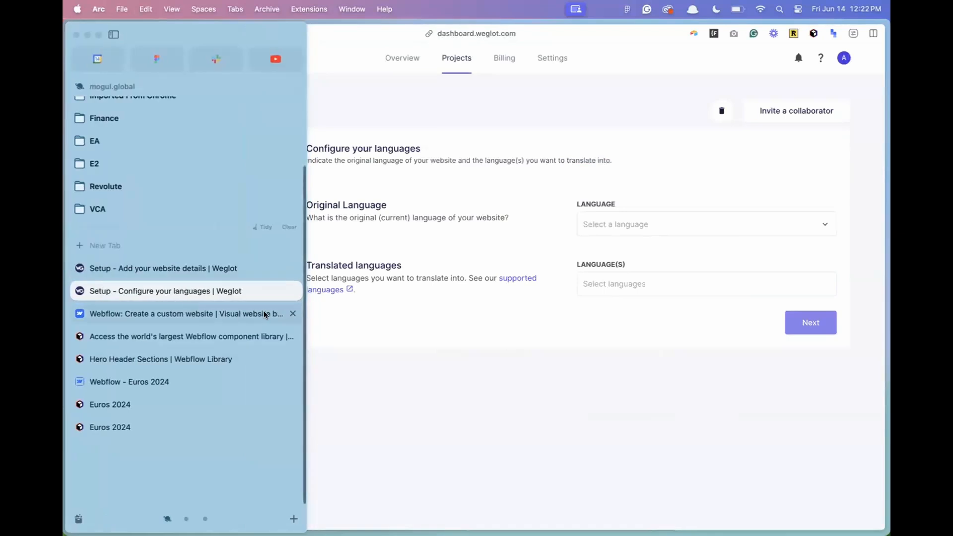
{"action": "left_click", "coordinate": [293, 291]}
{"action": "left_click", "coordinate": [176, 292]}
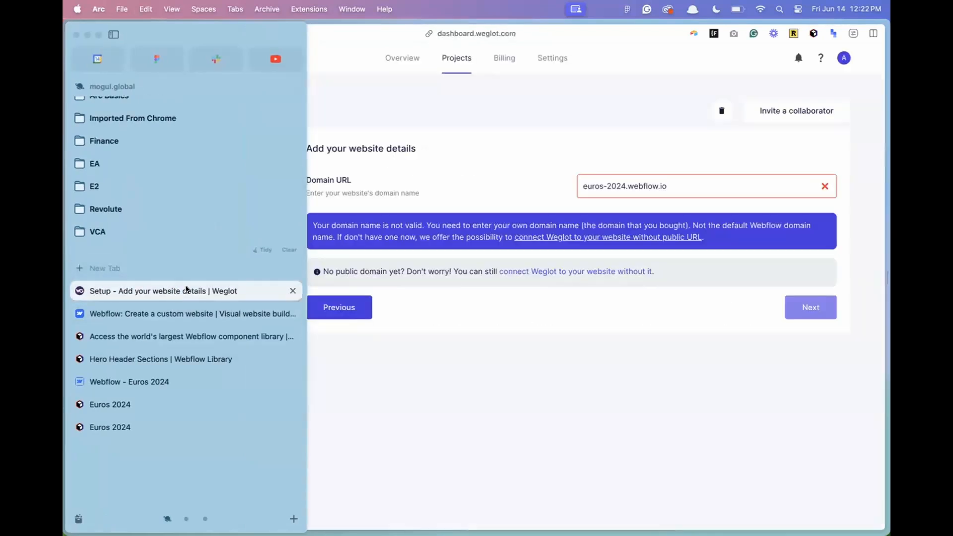
{"action": "left_click", "coordinate": [686, 186]}
{"action": "key", "text": "super+a"}
{"action": "key", "text": "super+v"}
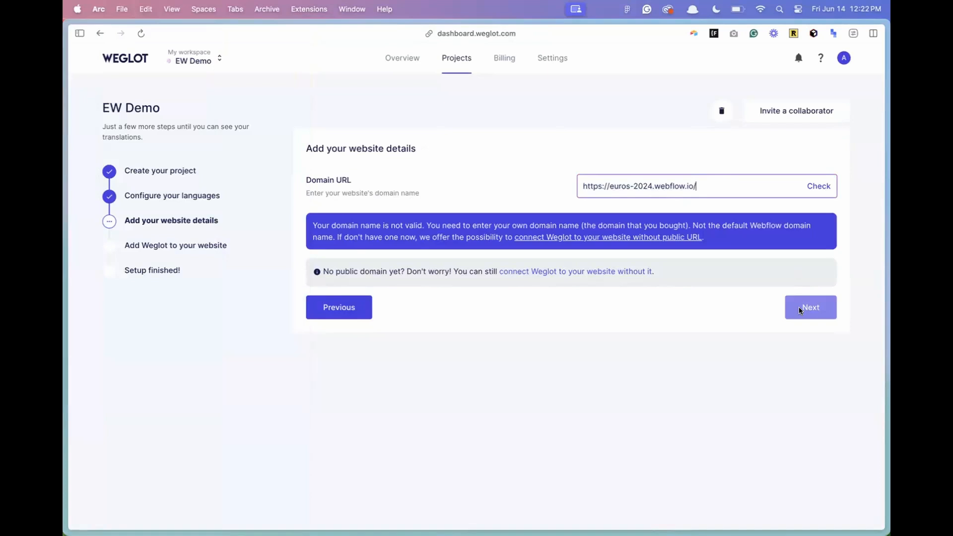
{"action": "left_click", "coordinate": [819, 186]}
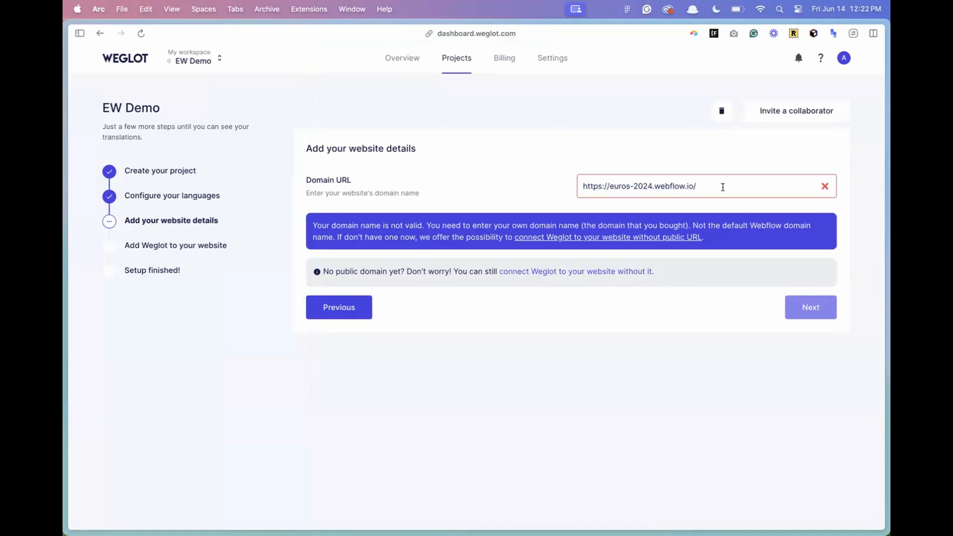
{"action": "key", "text": "BackSpace"}
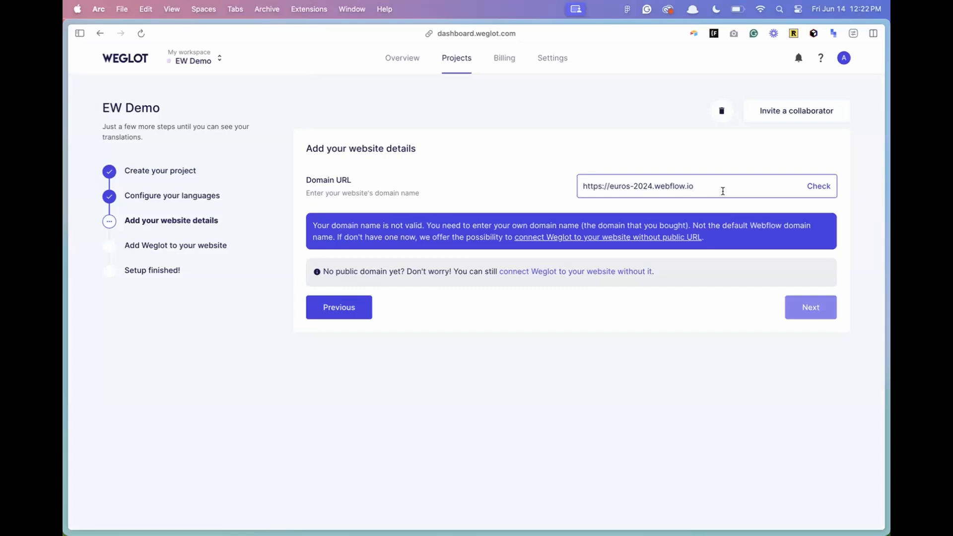
{"action": "key", "text": "super+a"}
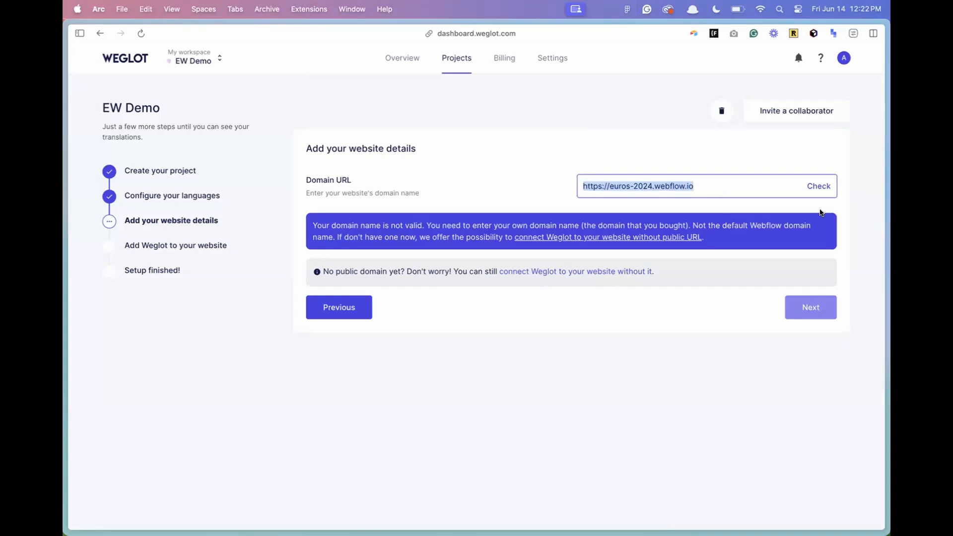
Step: Reopen the EW Demo project from the Weglot overview and choose to connect the website without a public domain
{"action": "left_click", "coordinate": [158, 196]}
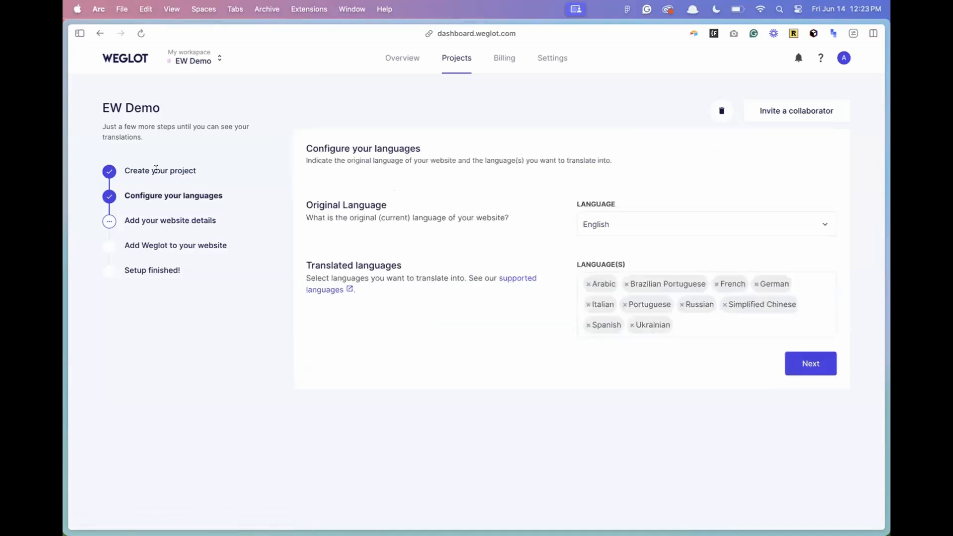
{"action": "left_click", "coordinate": [98, 33]}
{"action": "left_click", "coordinate": [98, 34]}
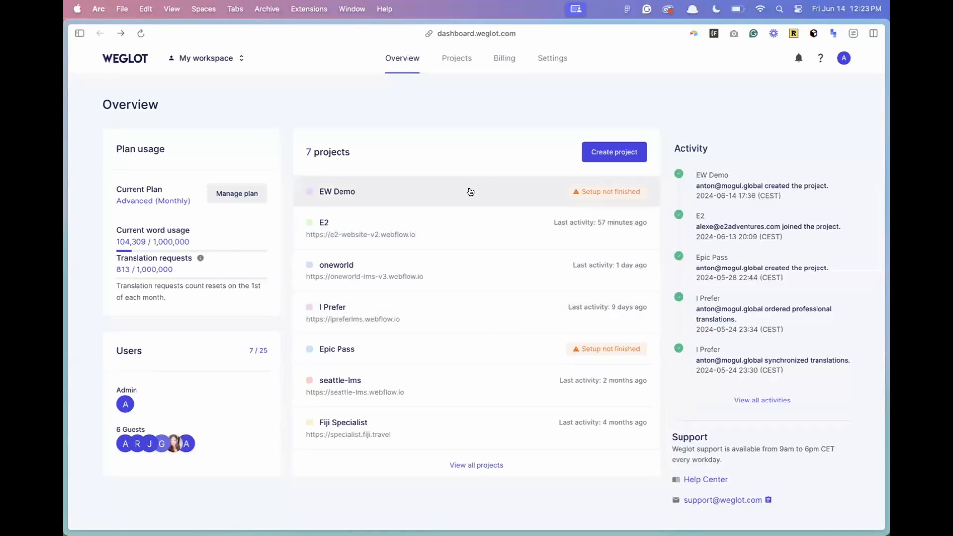
{"action": "left_click", "coordinate": [441, 195]}
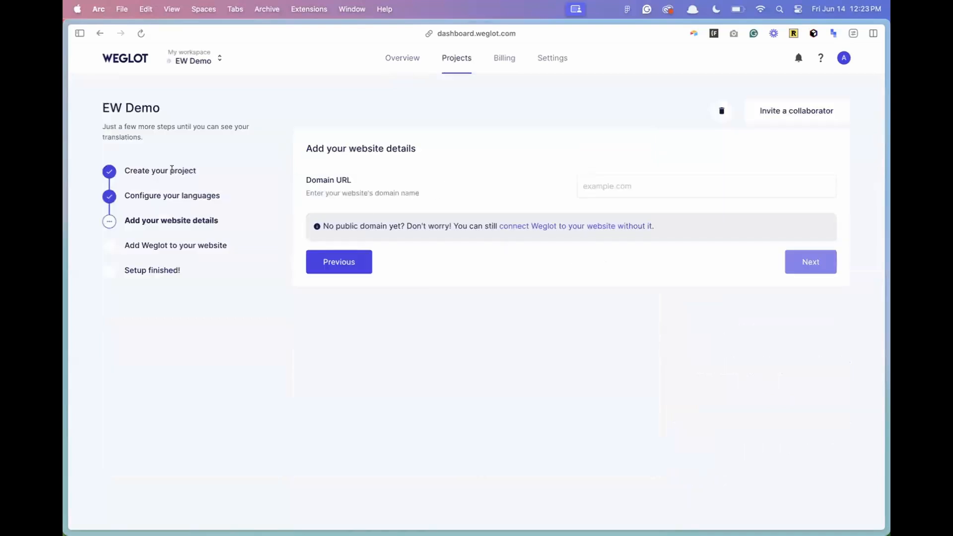
{"action": "left_click", "coordinate": [543, 227]}
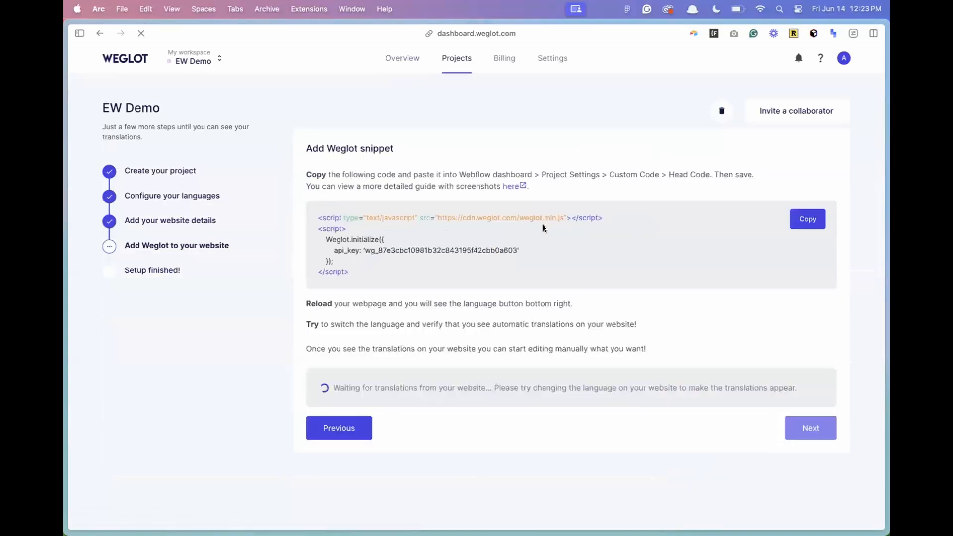
Step: Copy the Weglot script snippet provided for the Webflow head code
{"action": "left_click_drag", "start_coordinate": [353, 273], "coordinate": [305, 210]}
{"action": "key", "text": "super+c"}
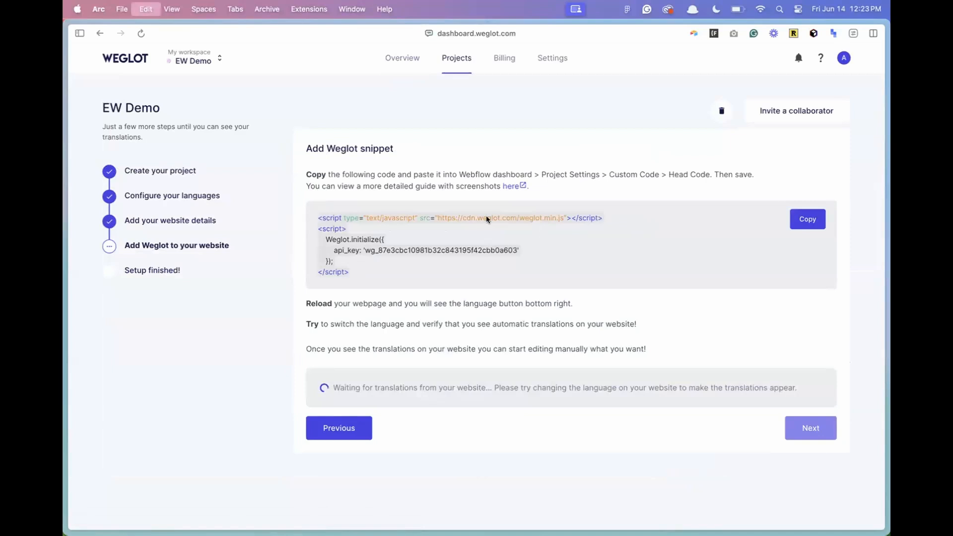
{"action": "left_click", "coordinate": [807, 218]}
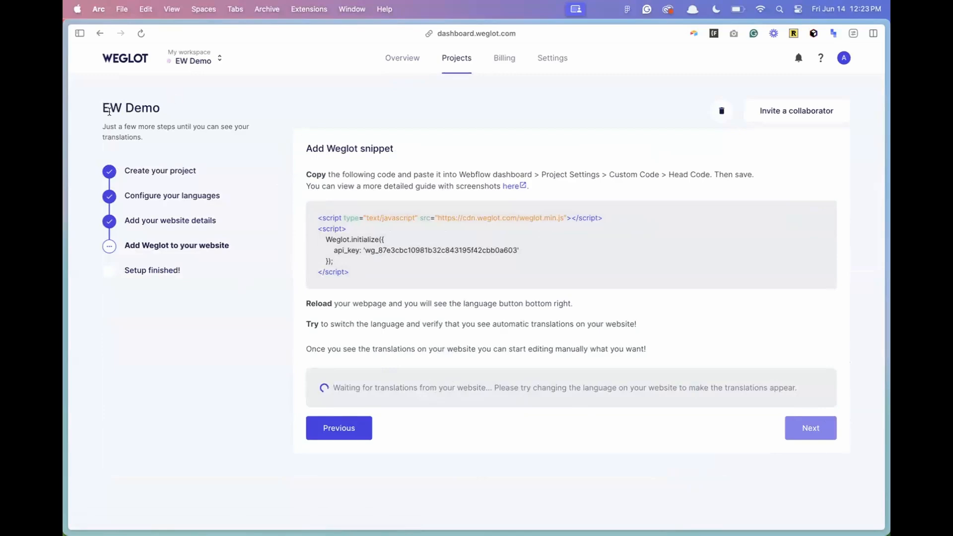
Step: Switch to the Euros 2024 project in Webflow and open the custom code section of its site settings
{"action": "mouse_move", "coordinate": [68, 247]}
{"action": "left_click", "coordinate": [132, 382]}
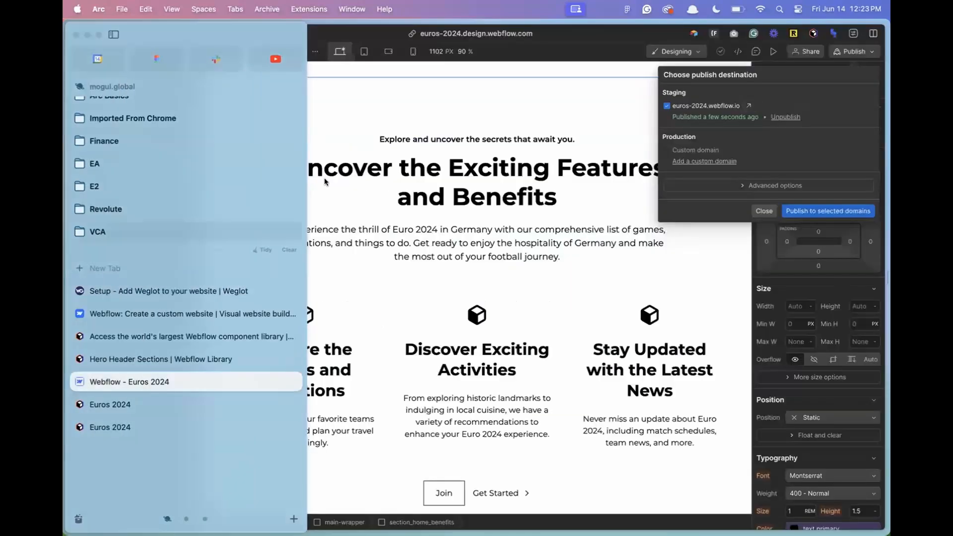
{"action": "left_click", "coordinate": [80, 33]}
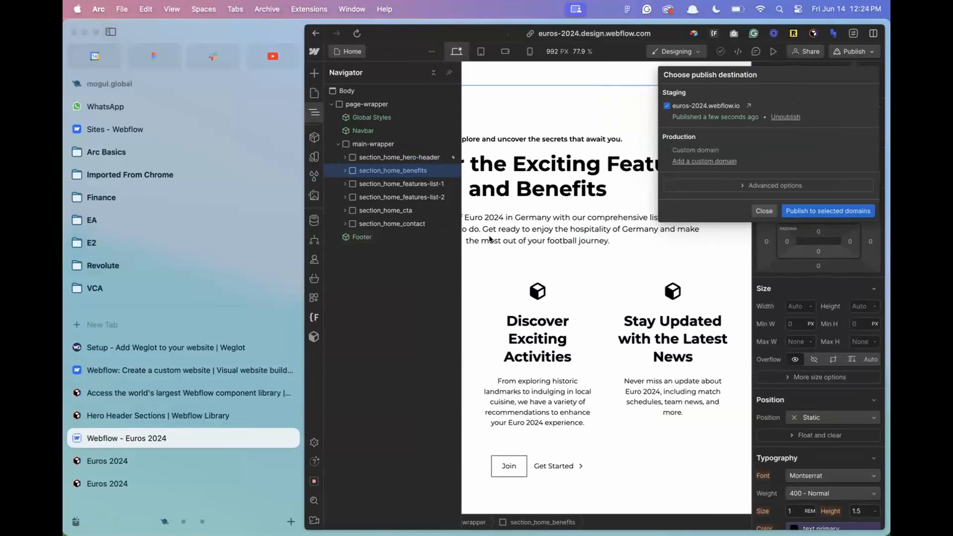
{"action": "left_click", "coordinate": [314, 52]}
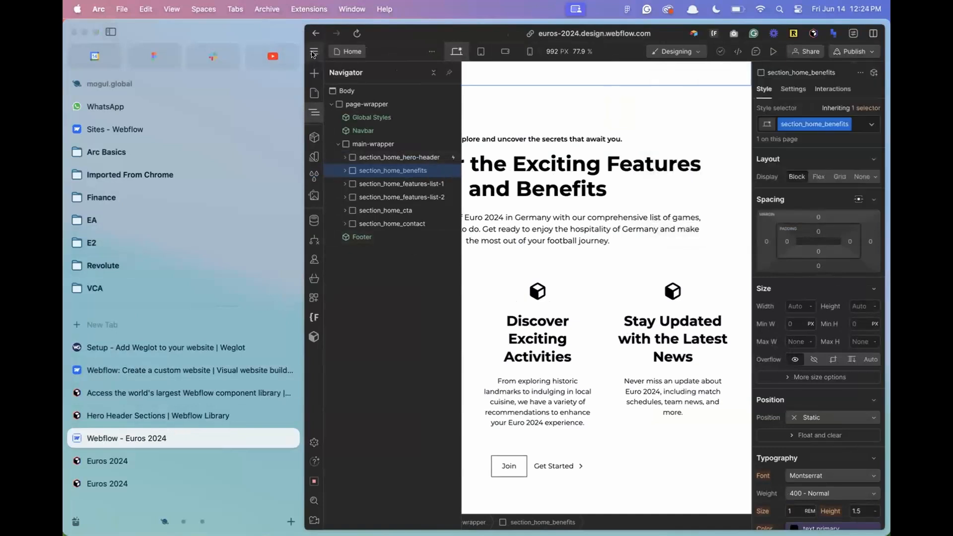
{"action": "left_click", "coordinate": [314, 52]}
{"action": "left_click", "coordinate": [349, 84]}
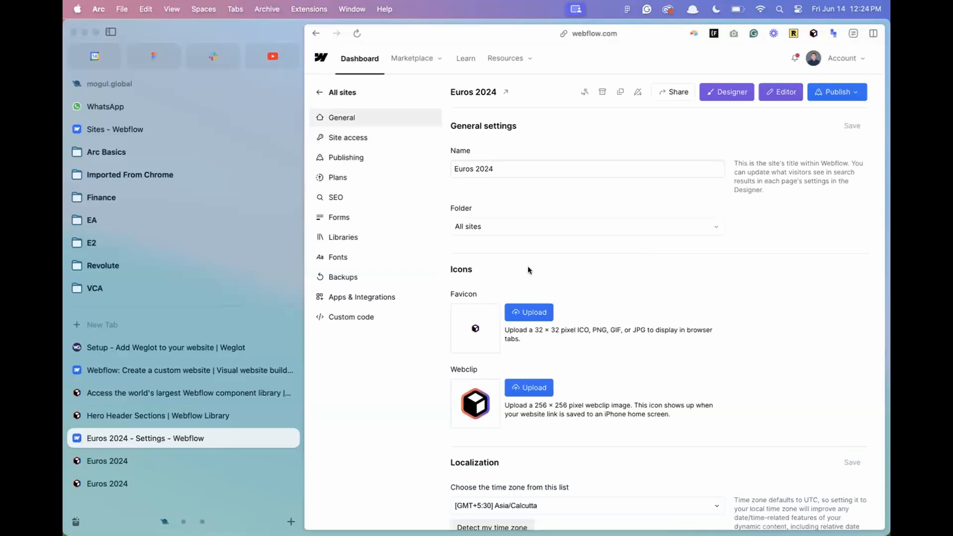
{"action": "left_click", "coordinate": [372, 317]}
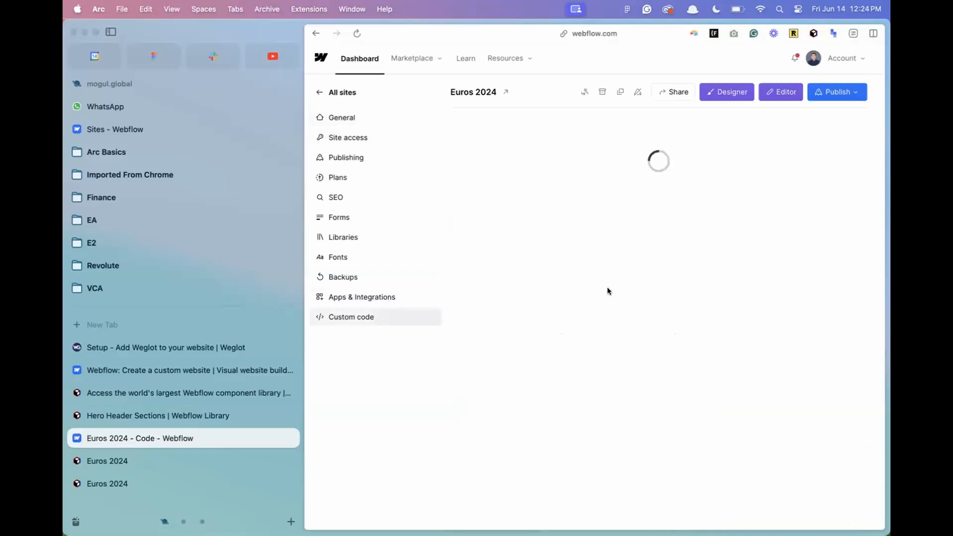
Step: Paste the Weglot snippet, including its API key, on a new line after the style block in the head code and save it
{"action": "scroll", "coordinate": [557, 394], "scroll_direction": "down", "scroll_amount": 6}
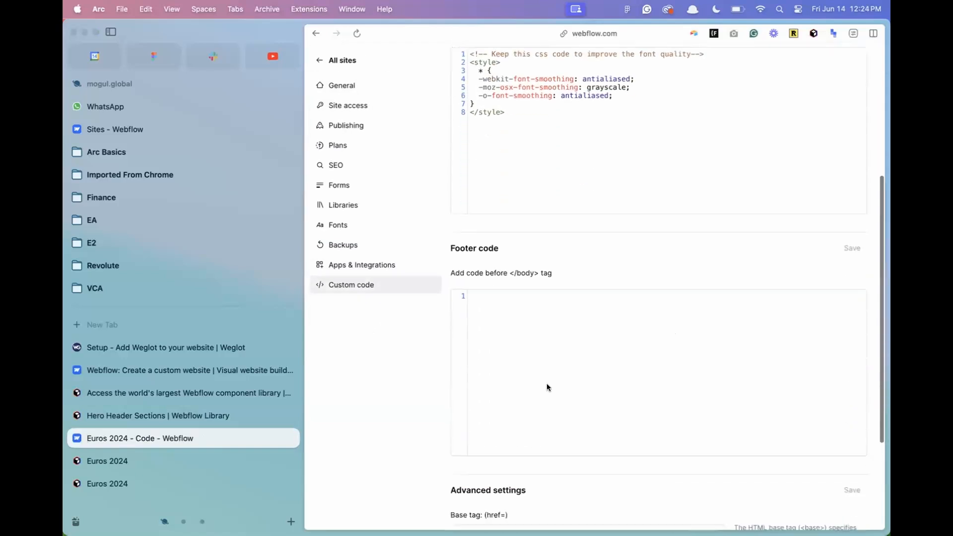
{"action": "scroll", "coordinate": [508, 298], "scroll_direction": "up", "scroll_amount": 3}
{"action": "left_click", "coordinate": [528, 237]}
{"action": "key", "text": "Return"}
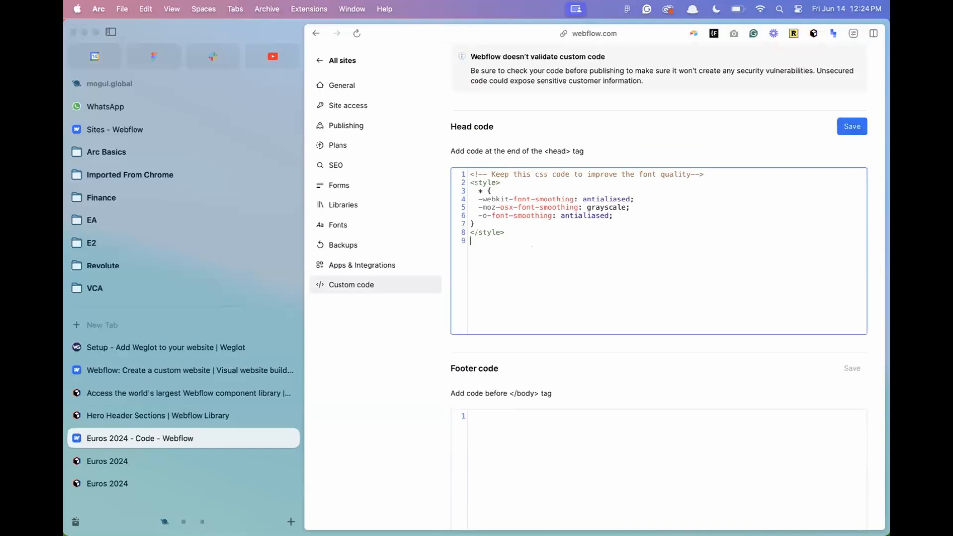
{"action": "key", "text": "super+v"}
{"action": "left_click", "coordinate": [852, 126]}
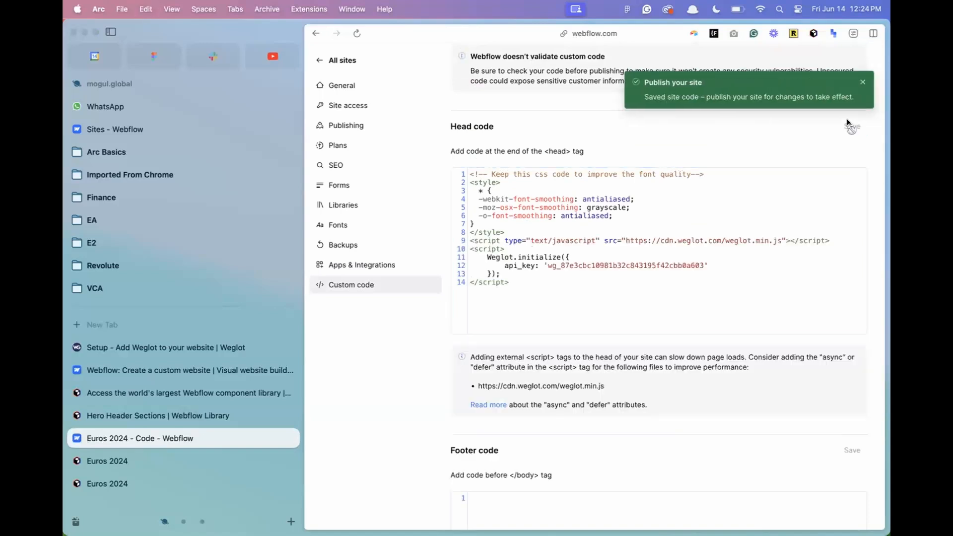
Step: Publish the Euros 2024 site with the saved head code and return to the Weglot snippet setup
{"action": "scroll", "coordinate": [698, 133], "scroll_direction": "up", "scroll_amount": 3}
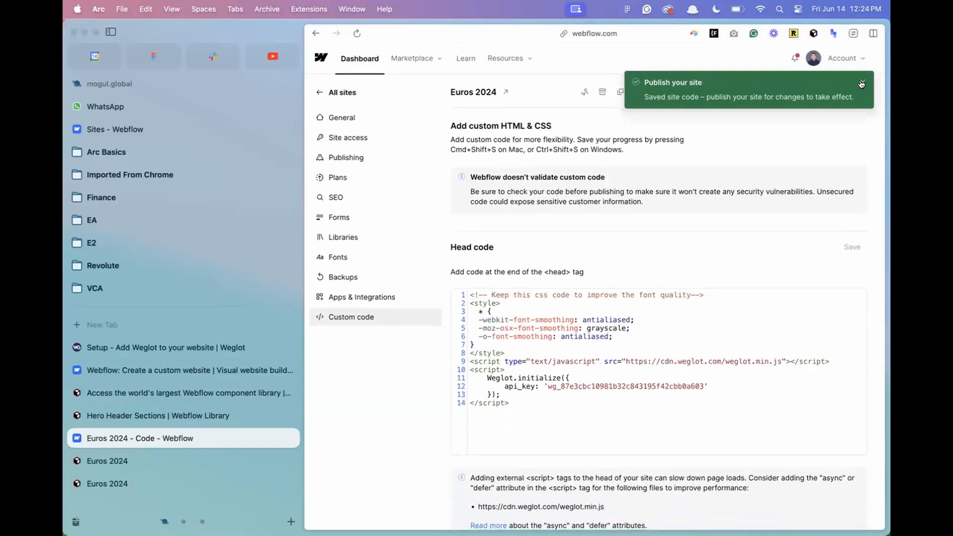
{"action": "left_click", "coordinate": [842, 90]}
{"action": "left_click", "coordinate": [772, 233]}
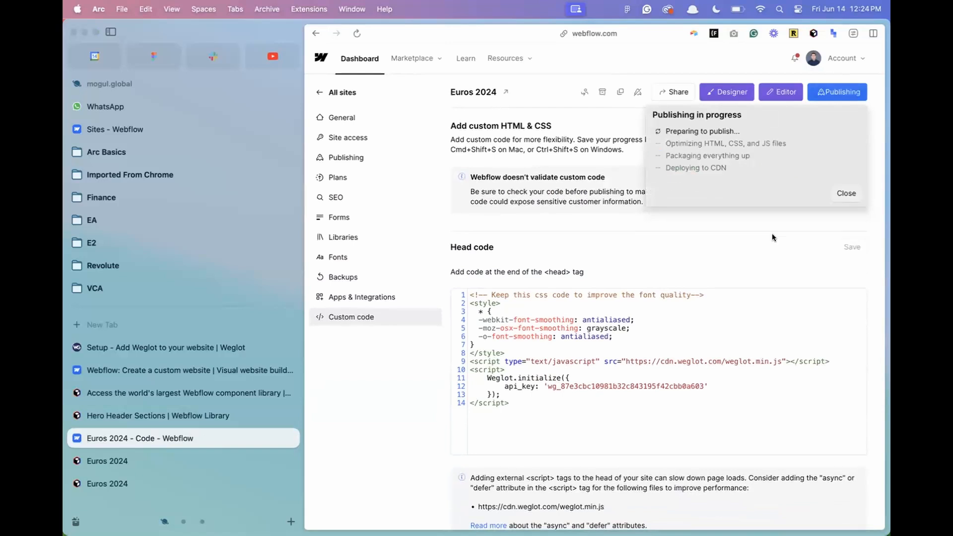
{"action": "left_click", "coordinate": [127, 350]}
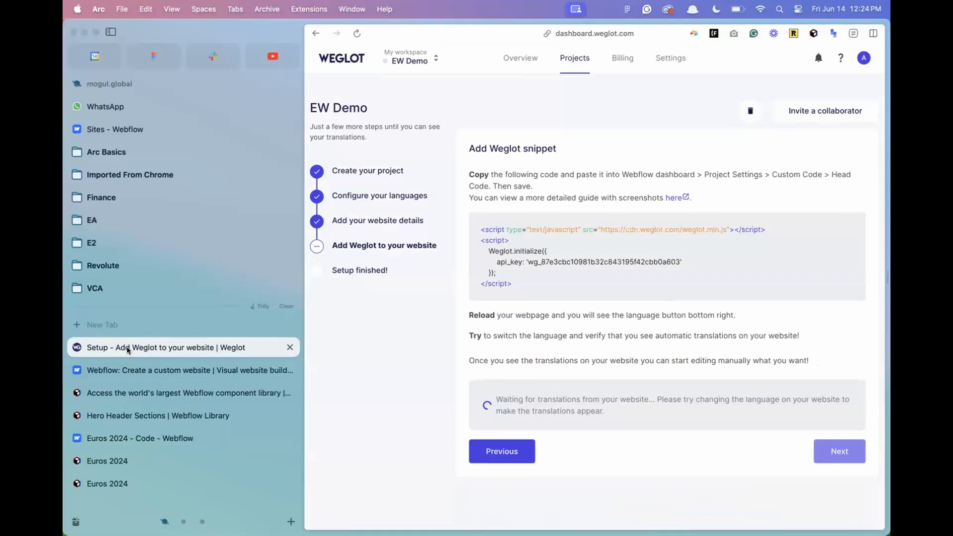
{"action": "double_click", "coordinate": [127, 347]}
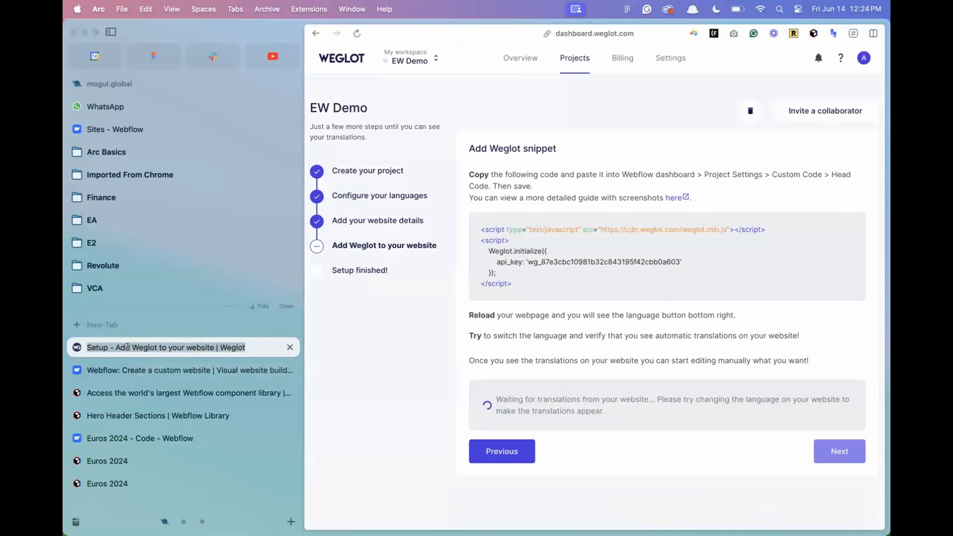
{"action": "left_click", "coordinate": [440, 315]}
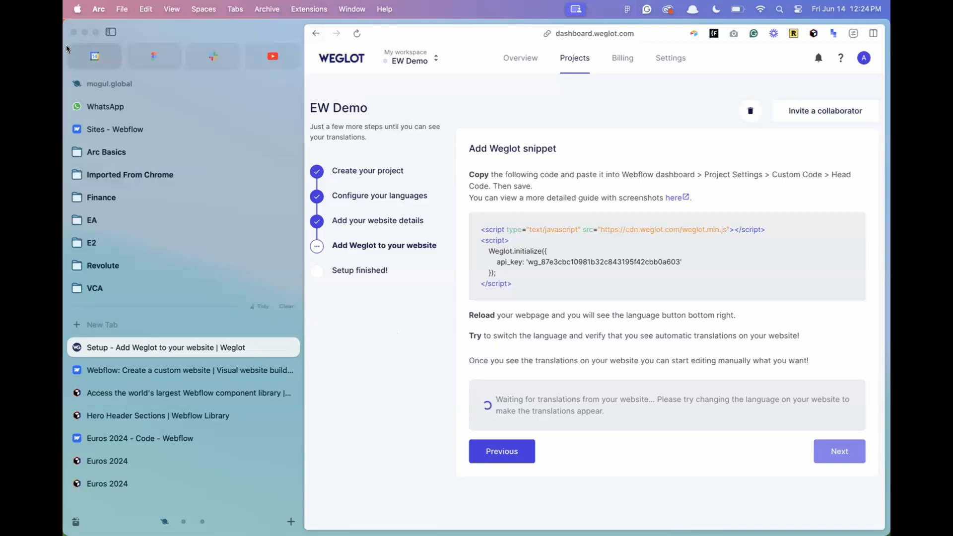
Step: Hide the browser sidebar and switch Weglot from EW Demo to the I Prefer project
{"action": "left_click", "coordinate": [108, 32]}
{"action": "left_click", "coordinate": [99, 32]}
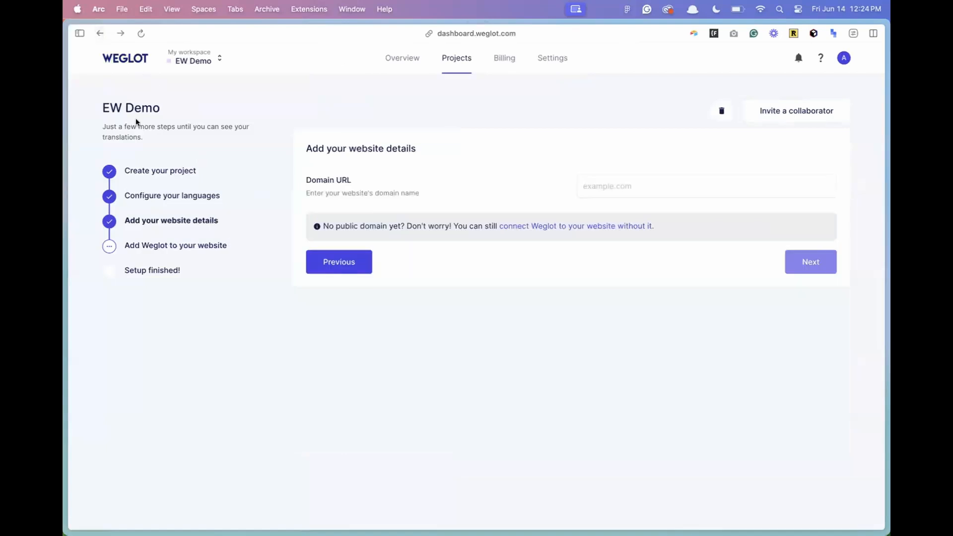
{"action": "left_click", "coordinate": [196, 66]}
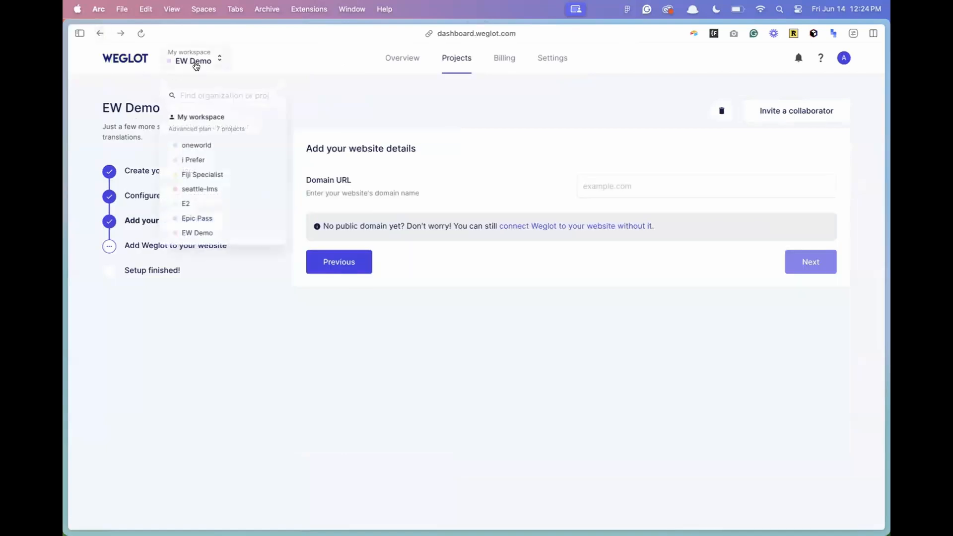
{"action": "left_click", "coordinate": [207, 159]}
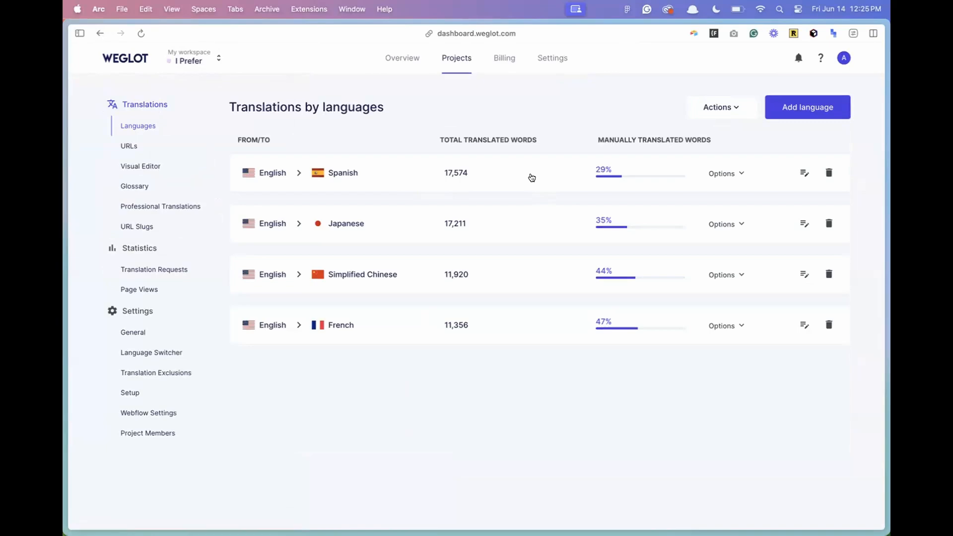
Step: Open the I Prefer project's English to Spanish translation list and examine the automatic translations
{"action": "left_click", "coordinate": [804, 173]}
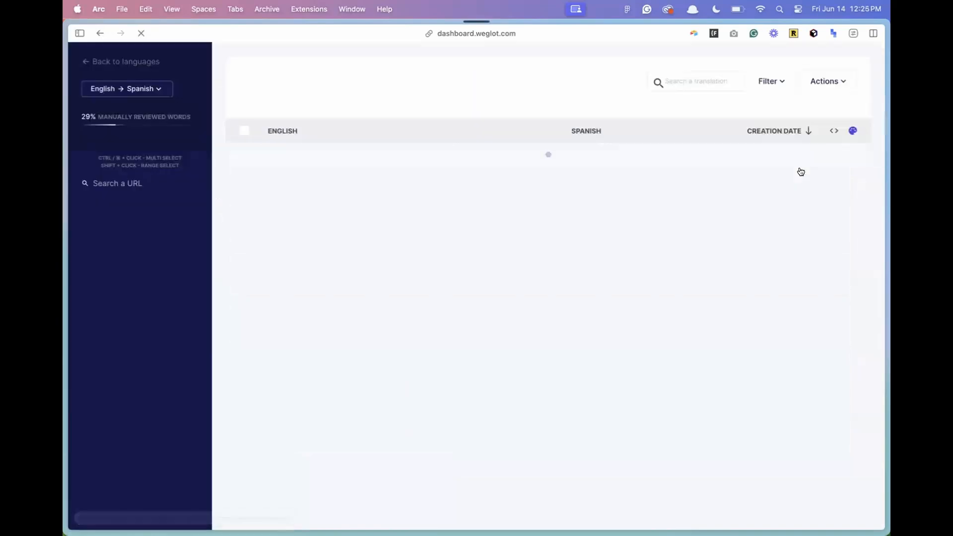
{"action": "scroll", "coordinate": [480, 350], "scroll_direction": "down", "scroll_amount": 3}
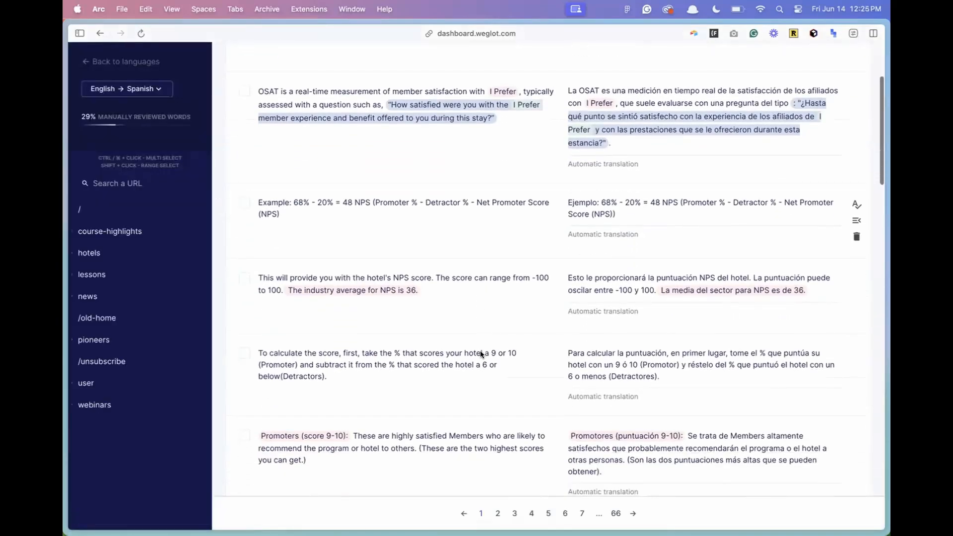
{"action": "scroll", "coordinate": [481, 383], "scroll_direction": "down", "scroll_amount": 3}
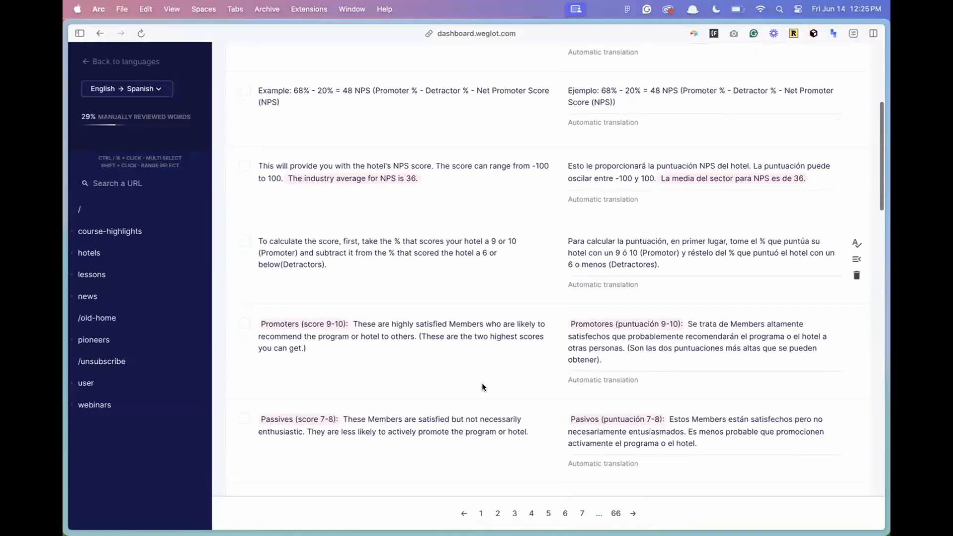
{"action": "scroll", "coordinate": [482, 385], "scroll_direction": "down", "scroll_amount": 2}
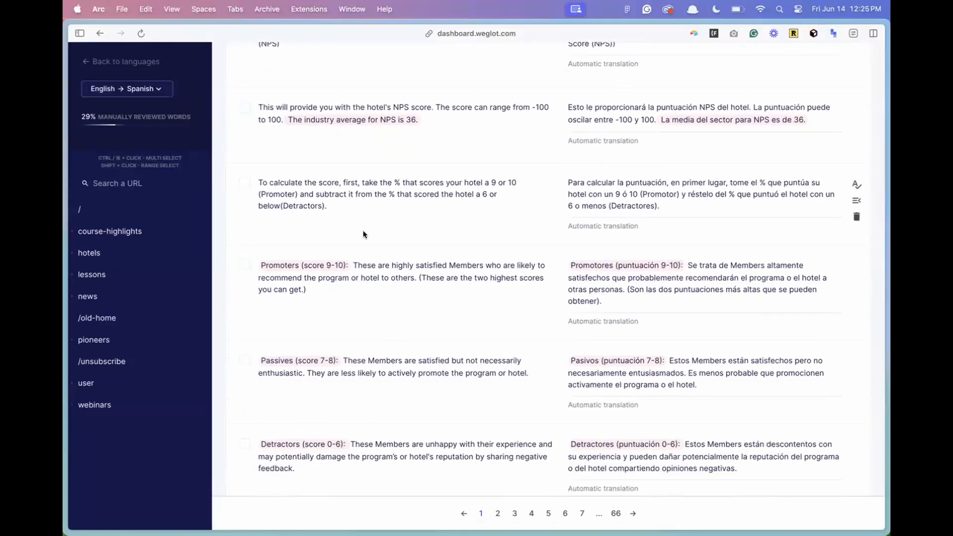
Step: Examine the information, history and AI suggestions for the Spanish translation of the hotel NPS score sentence, and close its details
{"action": "scroll", "coordinate": [429, 226], "scroll_direction": "up", "scroll_amount": 6}
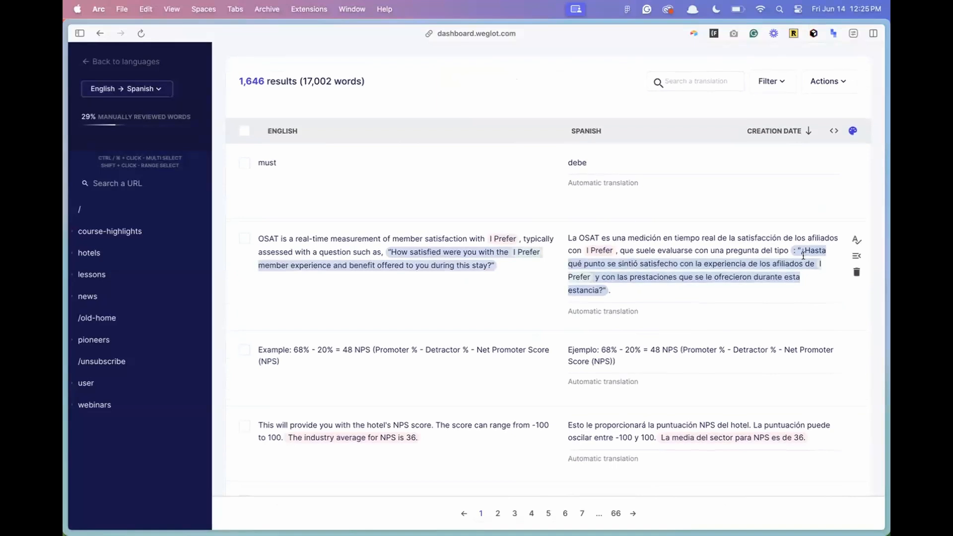
{"action": "scroll", "coordinate": [641, 248], "scroll_direction": "down", "scroll_amount": 5}
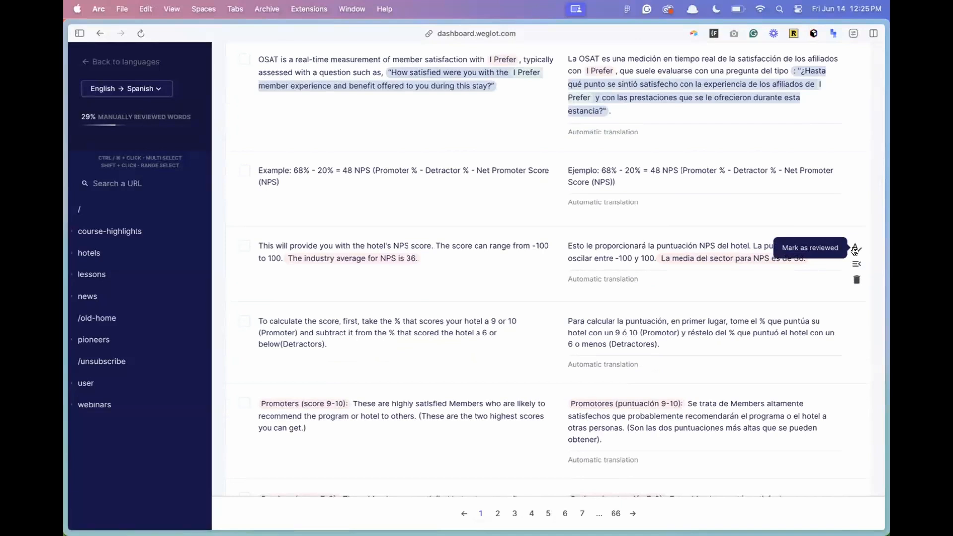
{"action": "left_click", "coordinate": [854, 261]}
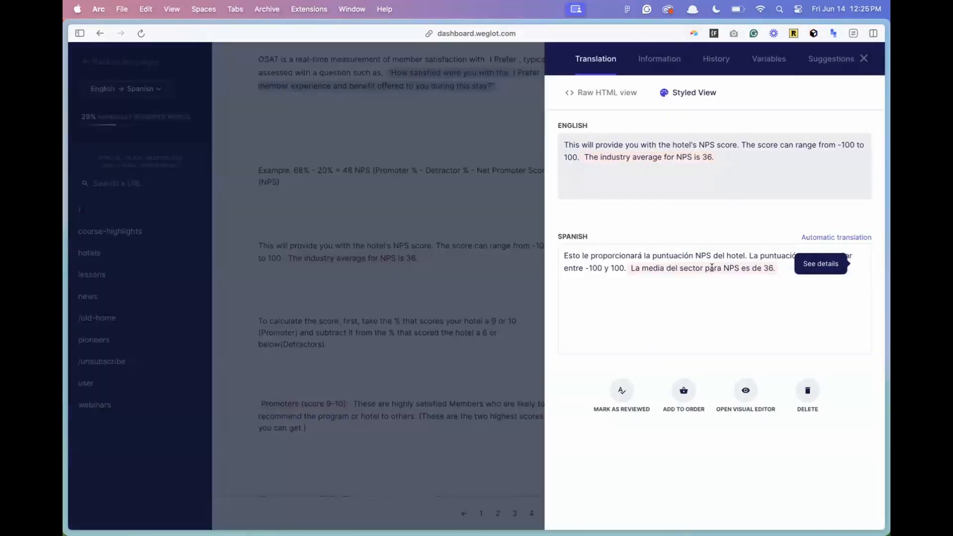
{"action": "left_click", "coordinate": [665, 66]}
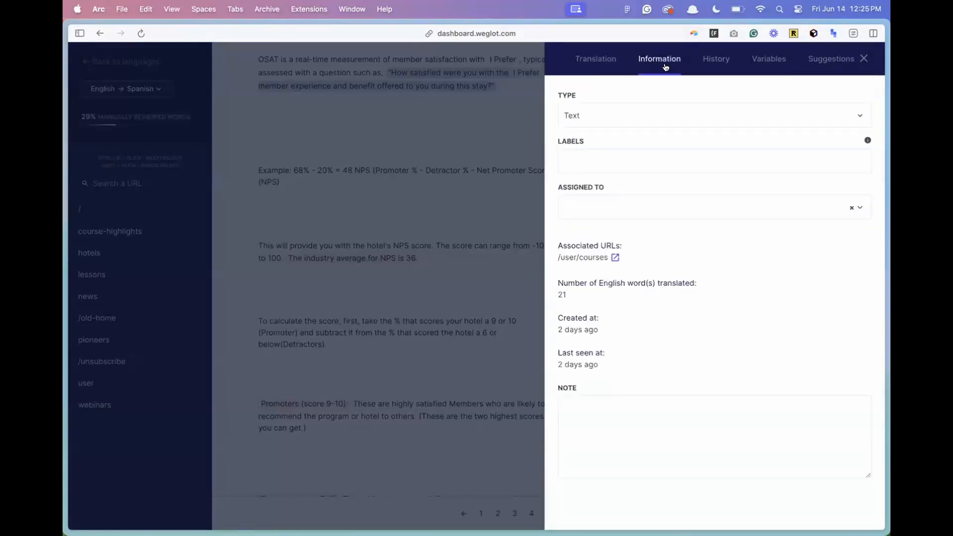
{"action": "left_click", "coordinate": [715, 61]}
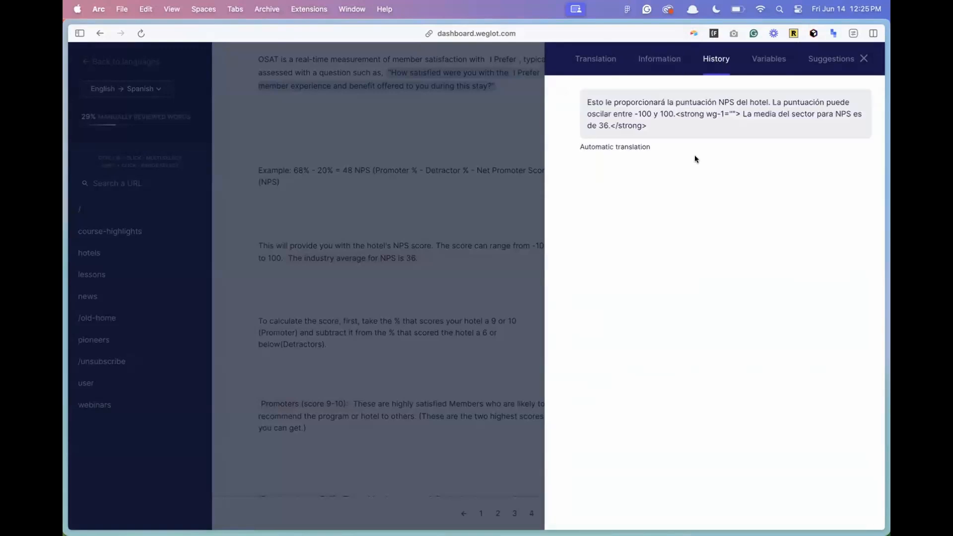
{"action": "left_click", "coordinate": [826, 60]}
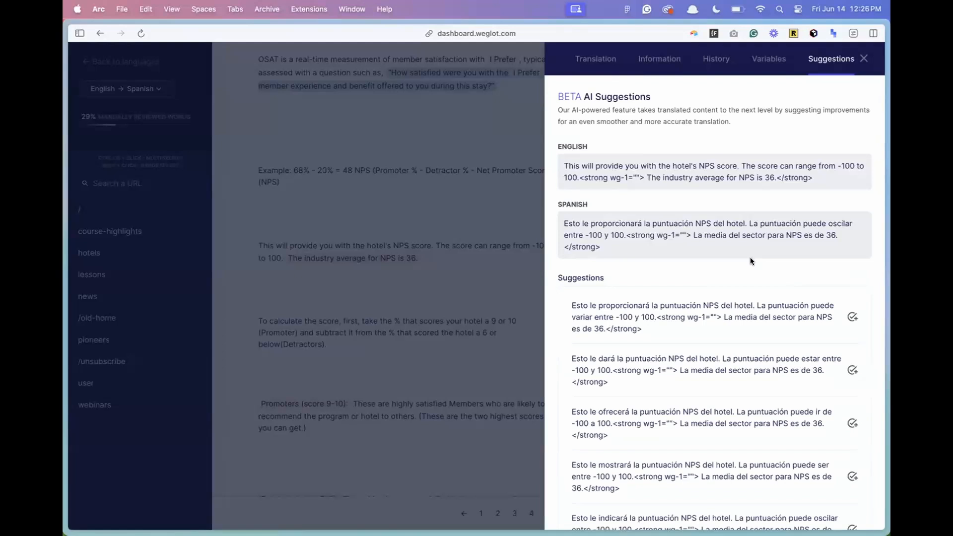
{"action": "scroll", "coordinate": [749, 261], "scroll_direction": "down", "scroll_amount": 3}
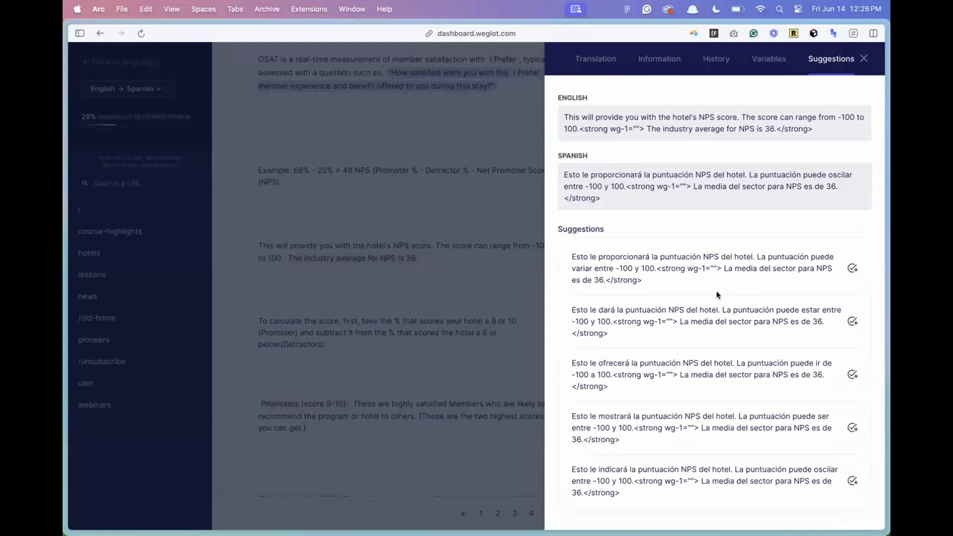
{"action": "scroll", "coordinate": [725, 347], "scroll_direction": "up", "scroll_amount": 3}
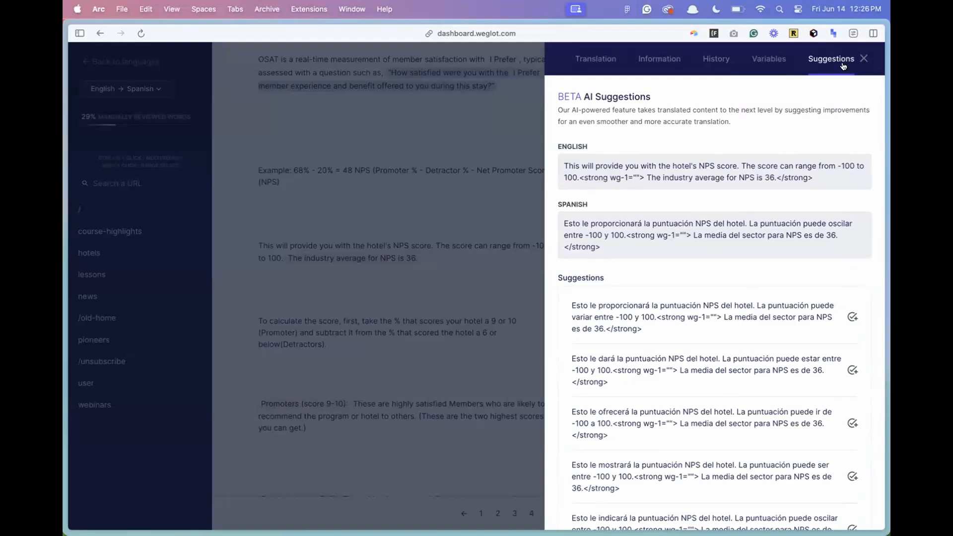
{"action": "left_click", "coordinate": [864, 59]}
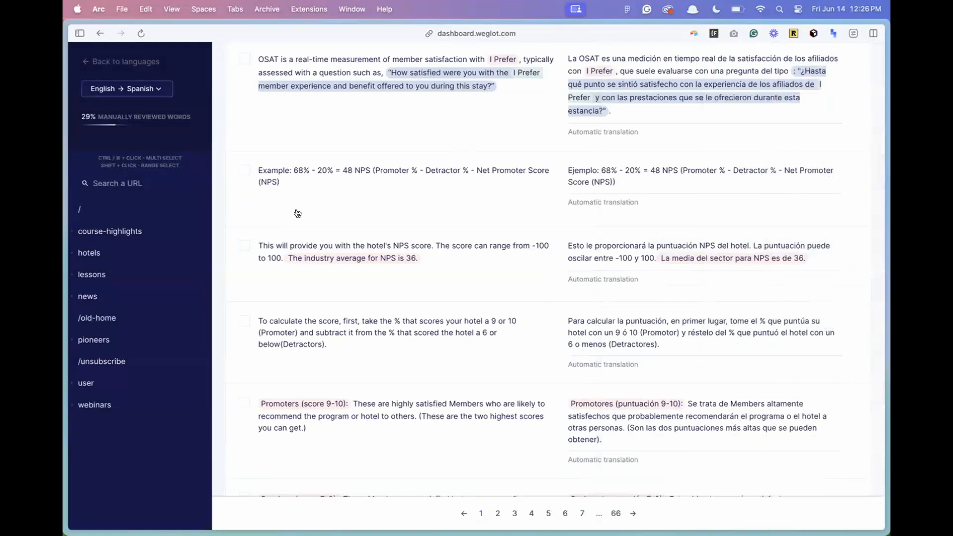
Step: Return to the EW Demo project's Weglot snippet setup and switch to the published Euros 2024 site
{"action": "mouse_move", "coordinate": [101, 224]}
{"action": "left_click", "coordinate": [99, 33]}
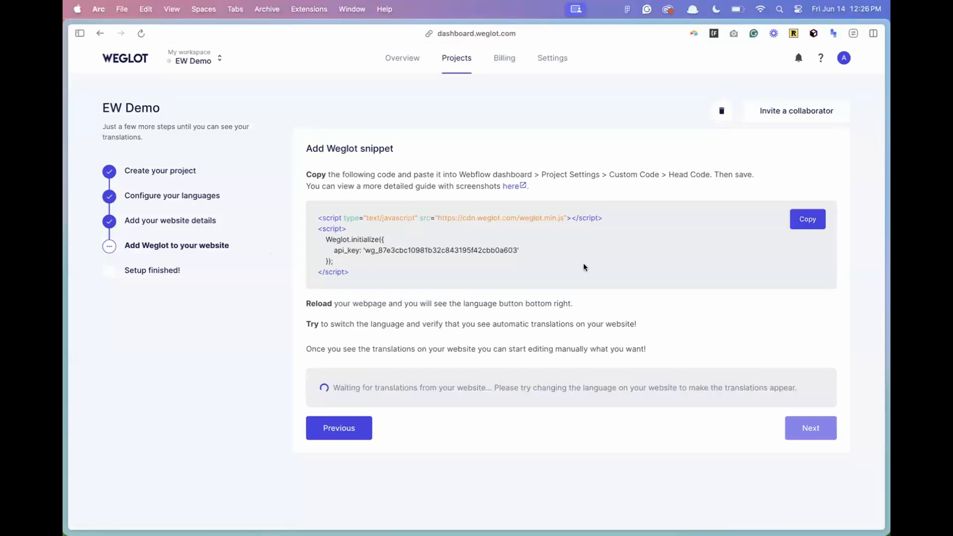
{"action": "mouse_move", "coordinate": [65, 208]}
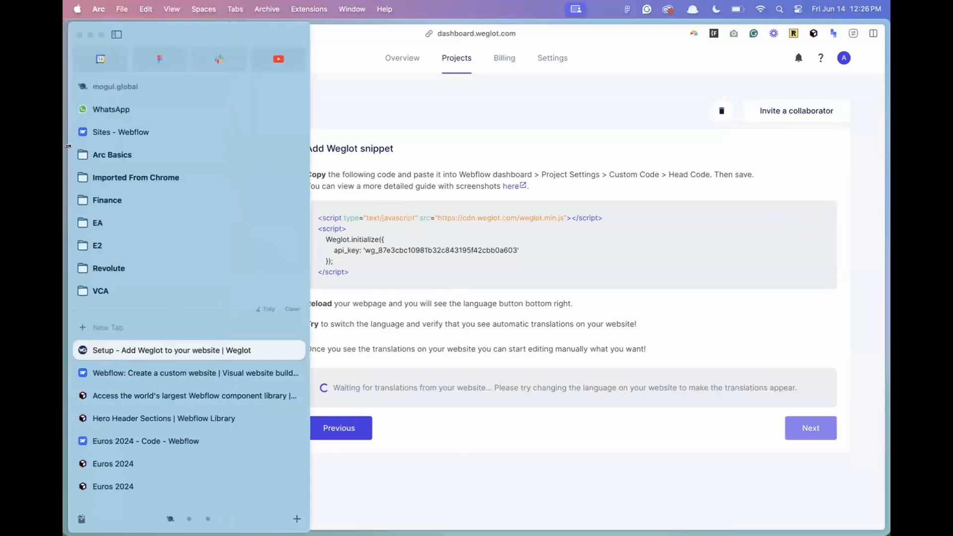
{"action": "left_click", "coordinate": [135, 481]}
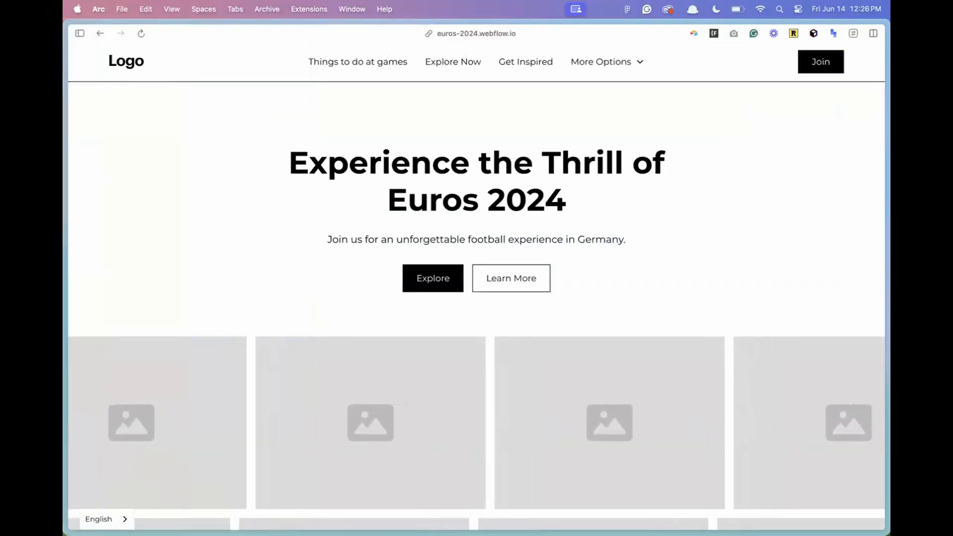
Step: Switch the published Euros 2024 site's language to Arabic, Brazilian Portuguese, French and back to Brazilian Portuguese
{"action": "left_click", "coordinate": [105, 519]}
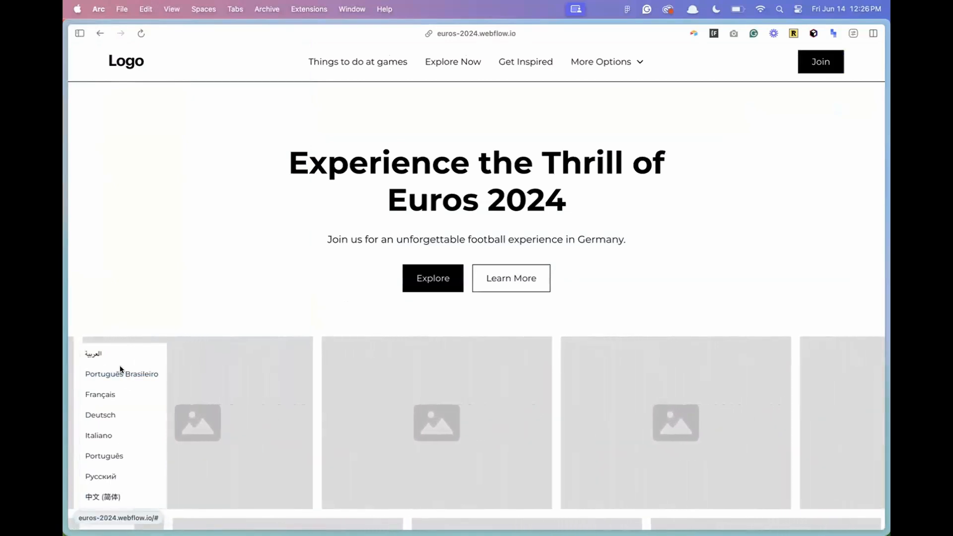
{"action": "left_click", "coordinate": [100, 358]}
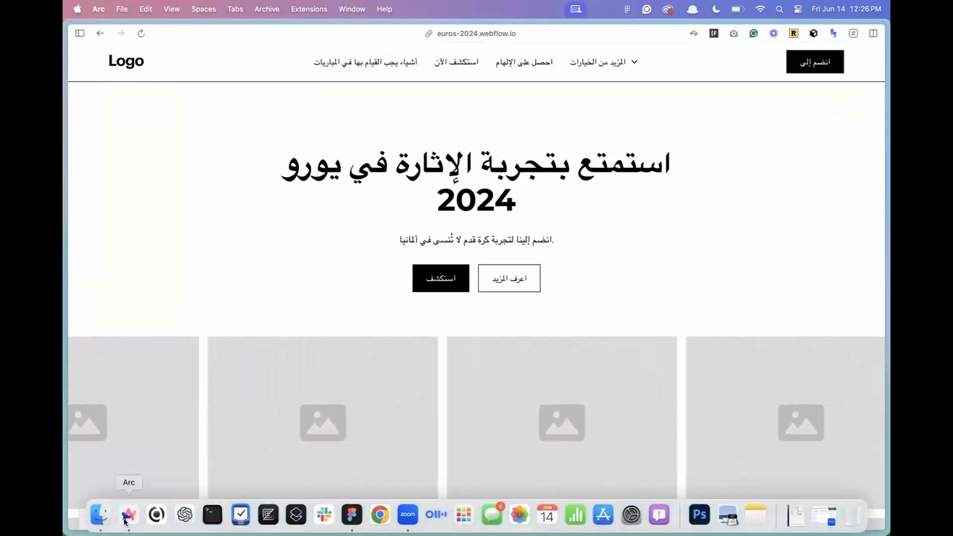
{"action": "left_click", "coordinate": [92, 519]}
{"action": "left_click", "coordinate": [121, 373]}
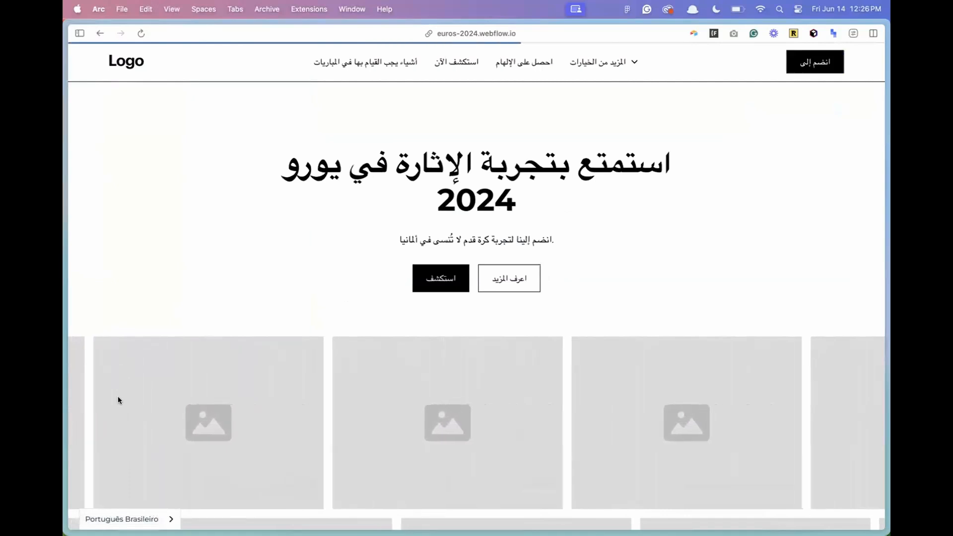
{"action": "left_click", "coordinate": [129, 517]}
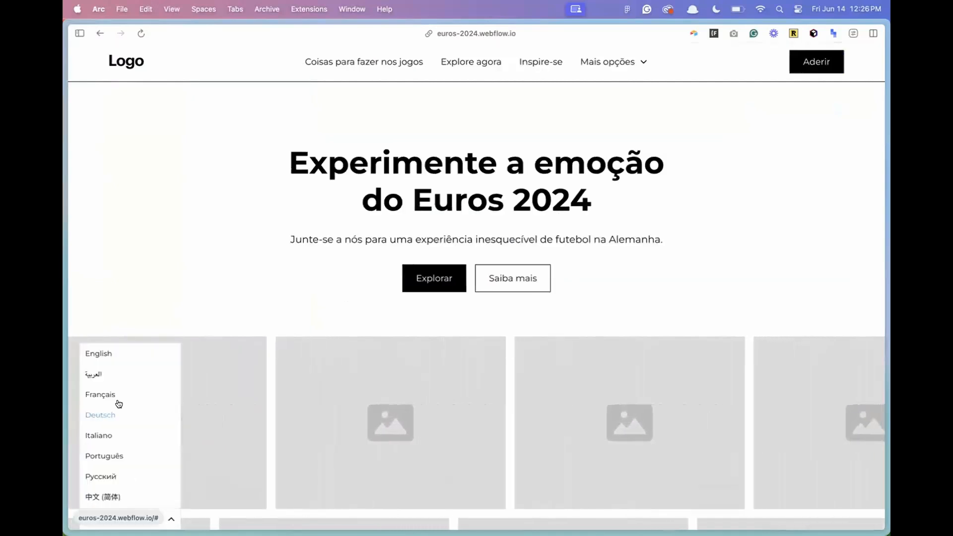
{"action": "left_click", "coordinate": [118, 392]}
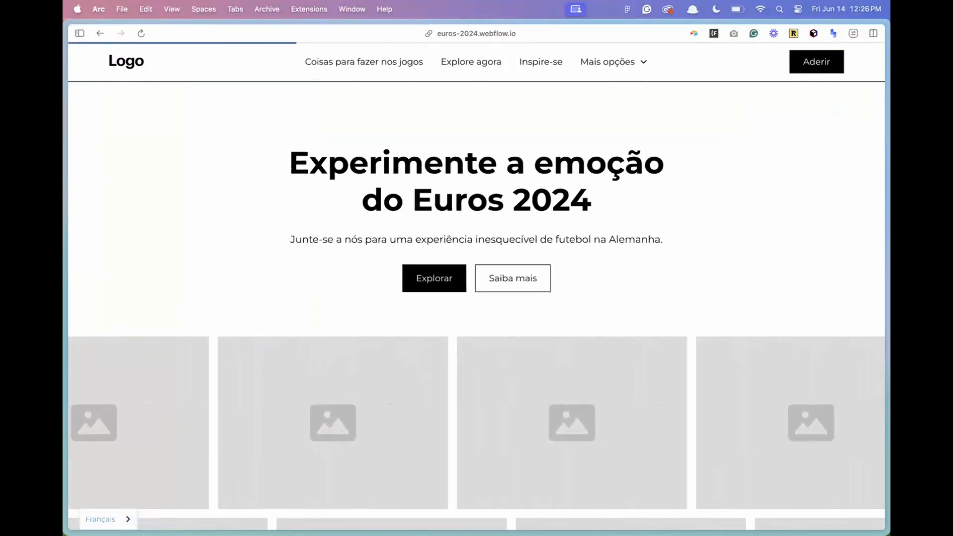
{"action": "left_click", "coordinate": [107, 519]}
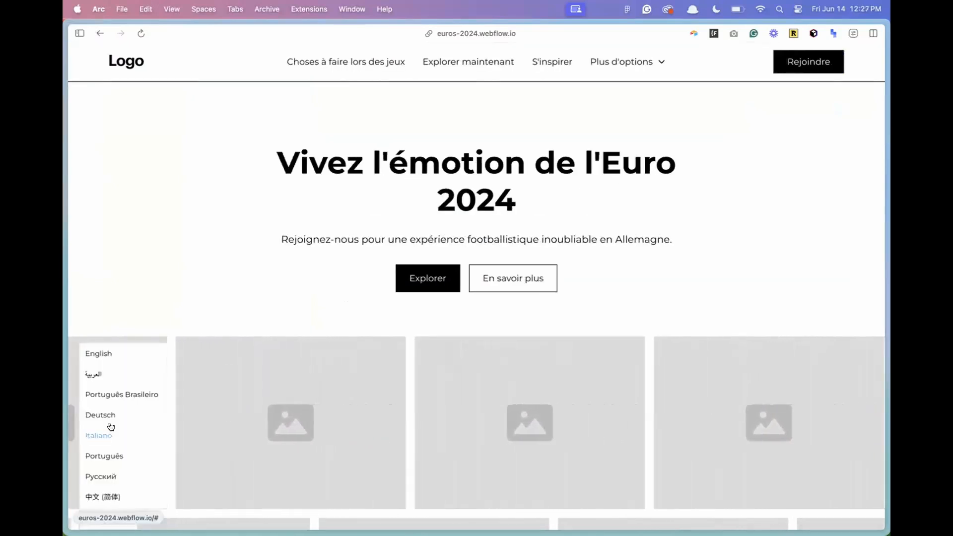
{"action": "left_click", "coordinate": [112, 394]}
Step: Switch the published Euros 2024 site's language to German, Portuguese, Russian and Simplified Chinese in turn
{"action": "left_click", "coordinate": [122, 520]}
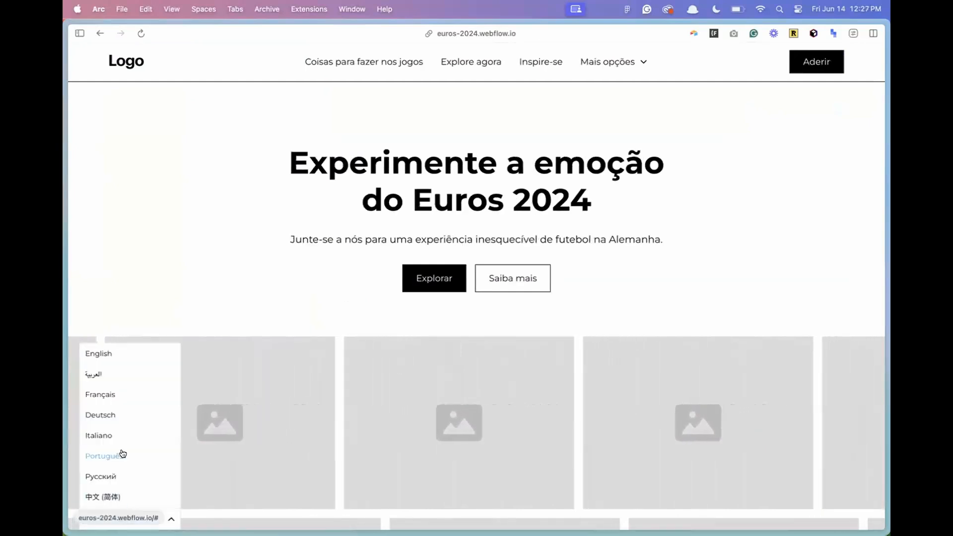
{"action": "left_click", "coordinate": [119, 419]}
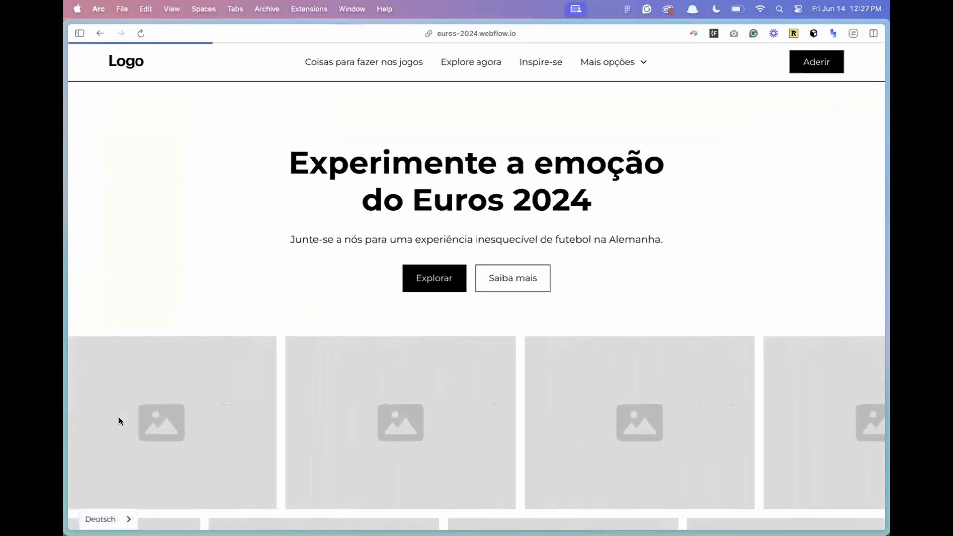
{"action": "left_click", "coordinate": [115, 518]}
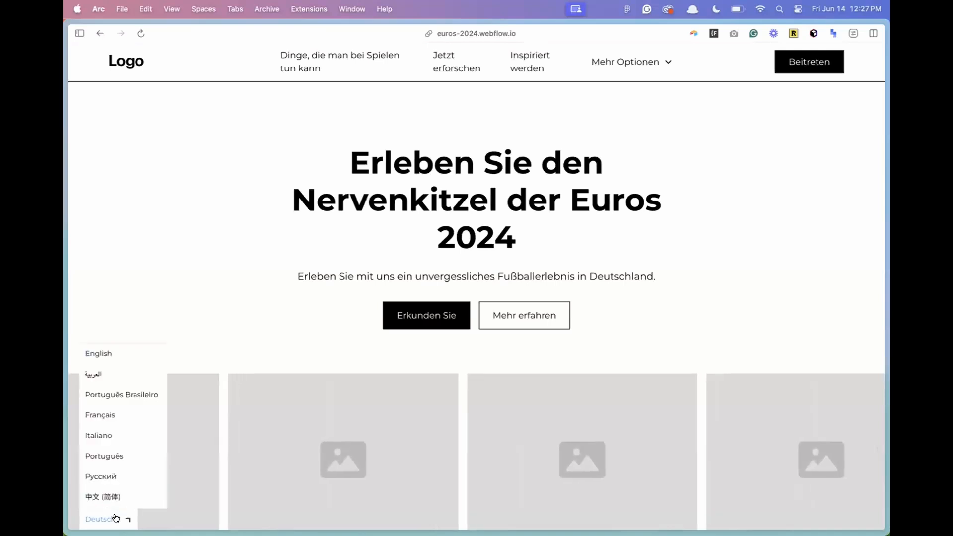
{"action": "left_click", "coordinate": [113, 455]}
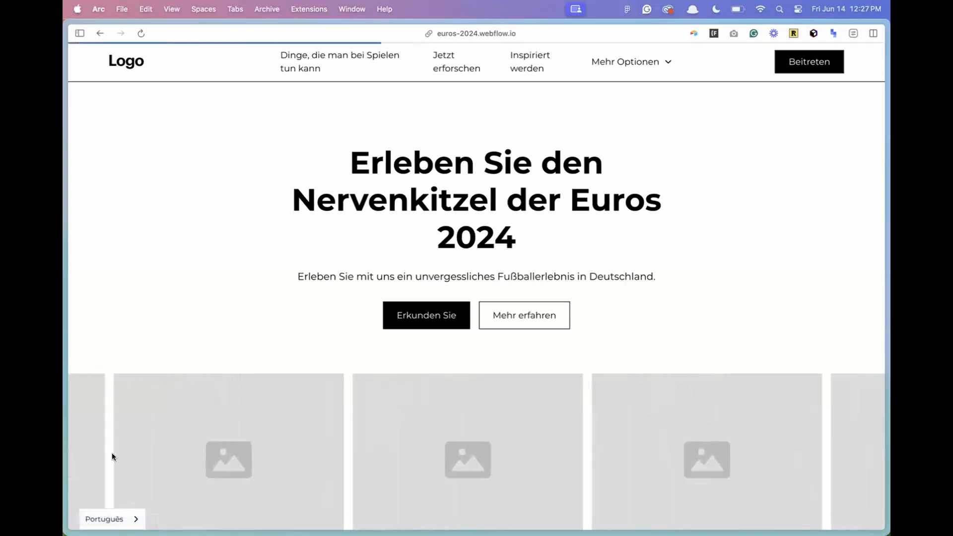
{"action": "left_click", "coordinate": [113, 518]}
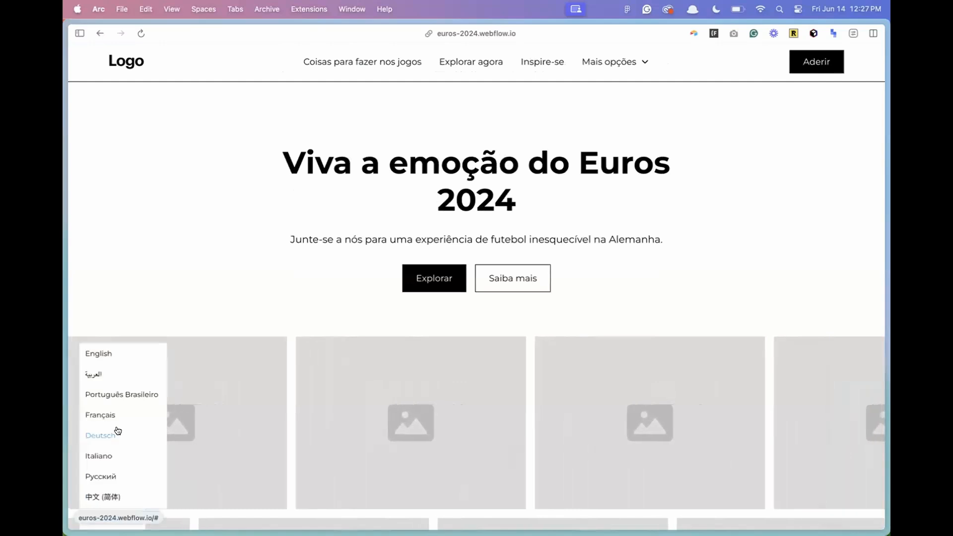
{"action": "left_click", "coordinate": [111, 477]}
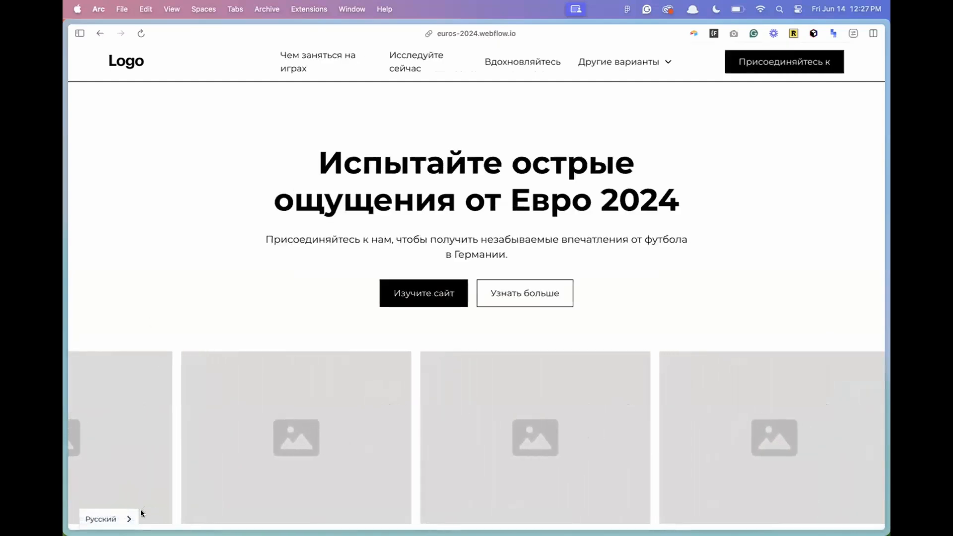
{"action": "left_click", "coordinate": [111, 519]}
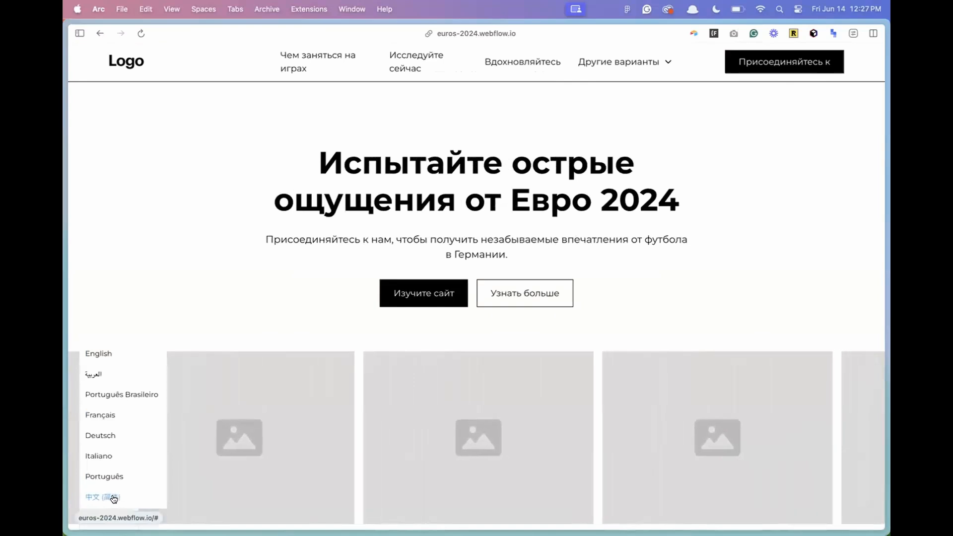
{"action": "left_click", "coordinate": [112, 496]}
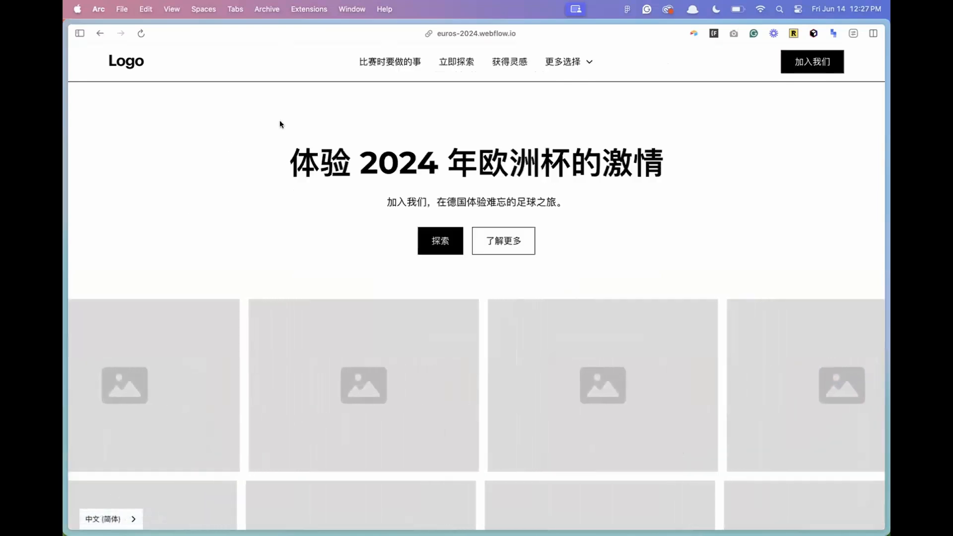
Step: Return to Weglot, leave the finished EW Demo setup for its translations, and review the list of language pairs
{"action": "mouse_move", "coordinate": [67, 322]}
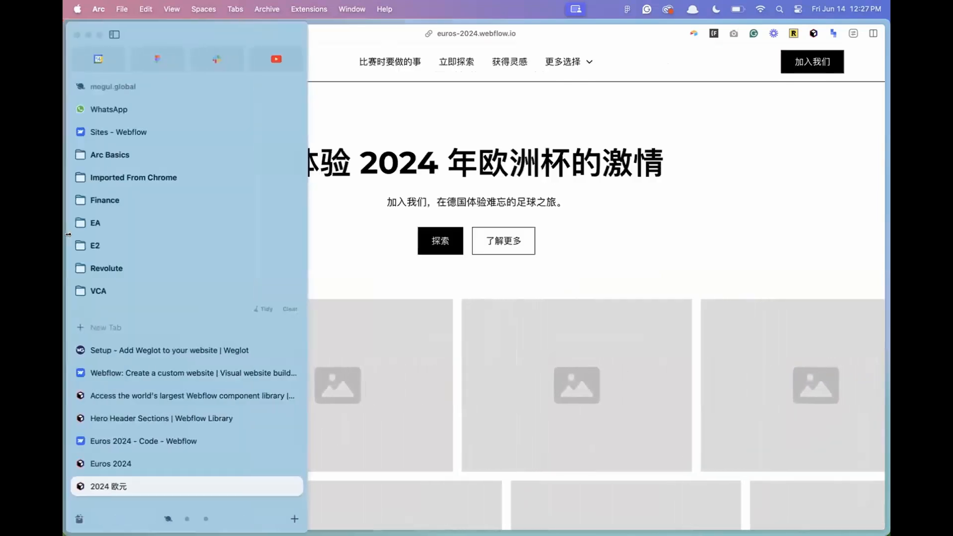
{"action": "left_click", "coordinate": [157, 351]}
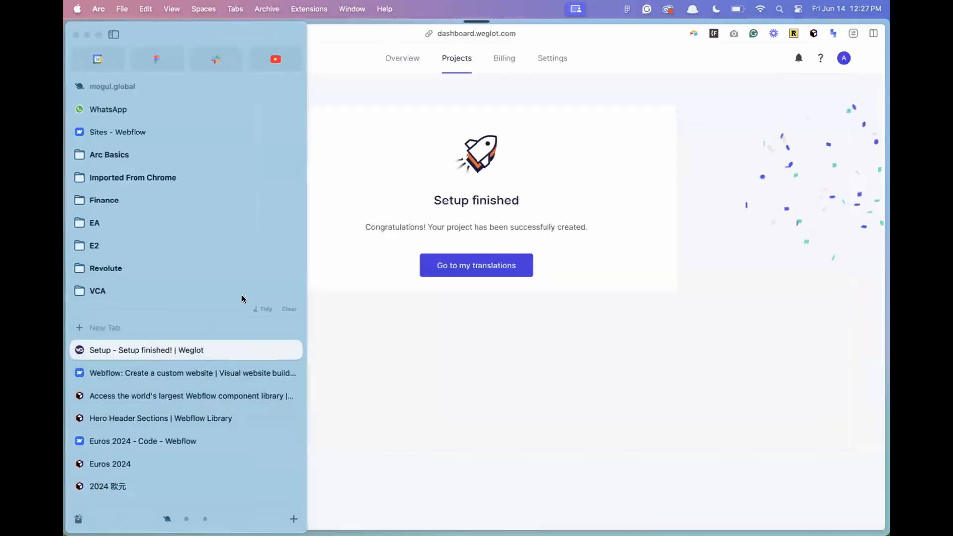
{"action": "left_click", "coordinate": [472, 267]}
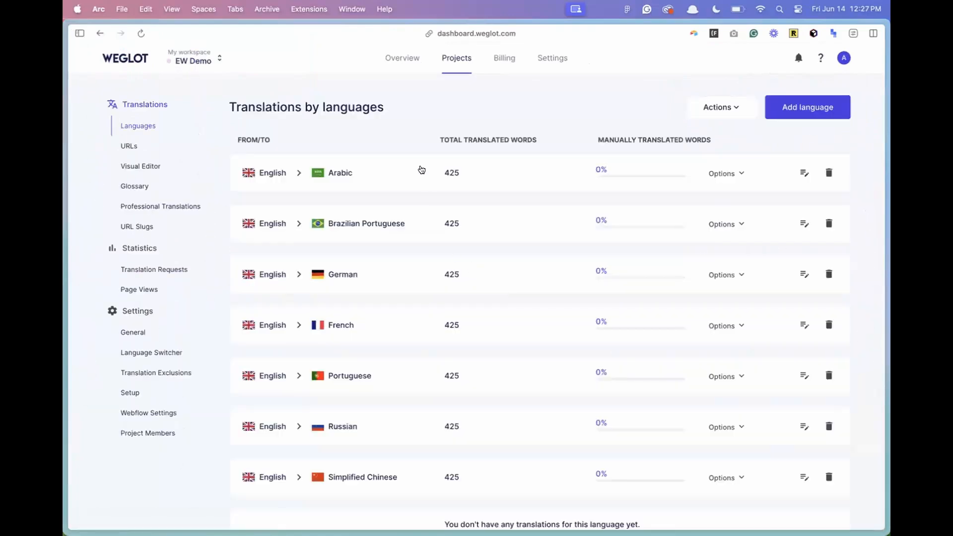
{"action": "scroll", "coordinate": [423, 273], "scroll_direction": "down", "scroll_amount": 5}
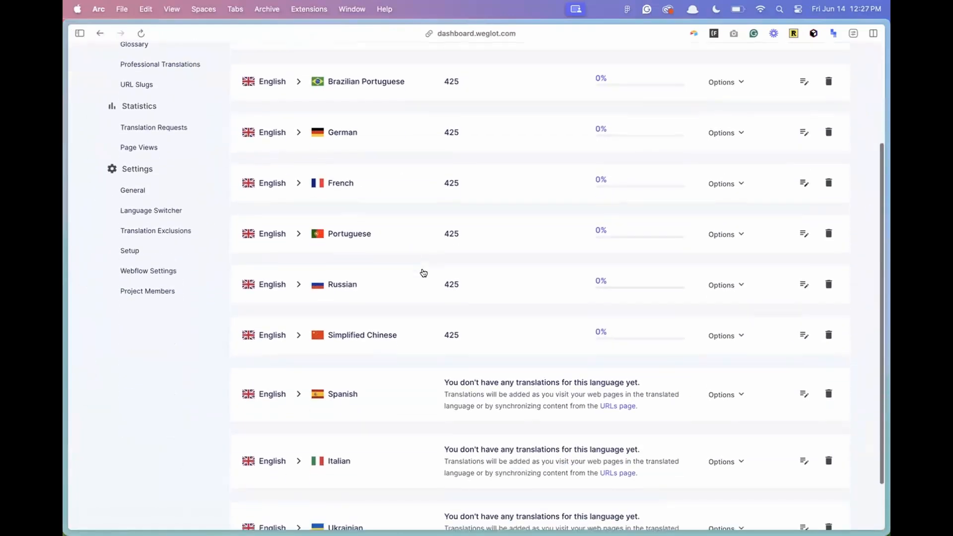
{"action": "scroll", "coordinate": [428, 329], "scroll_direction": "up", "scroll_amount": 5}
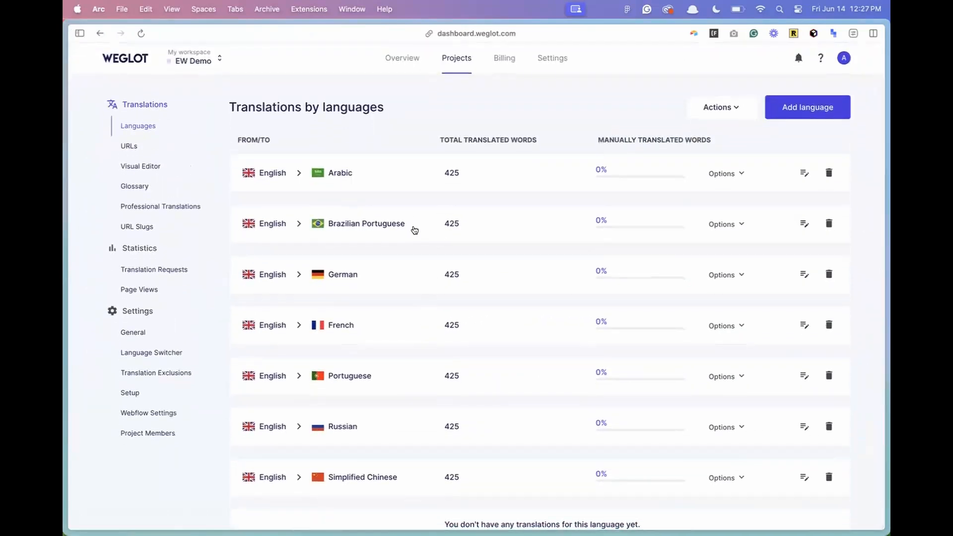
Step: Go back to the published Euros 2024 site and view its Discover section in Portuguese
{"action": "mouse_move", "coordinate": [74, 369]}
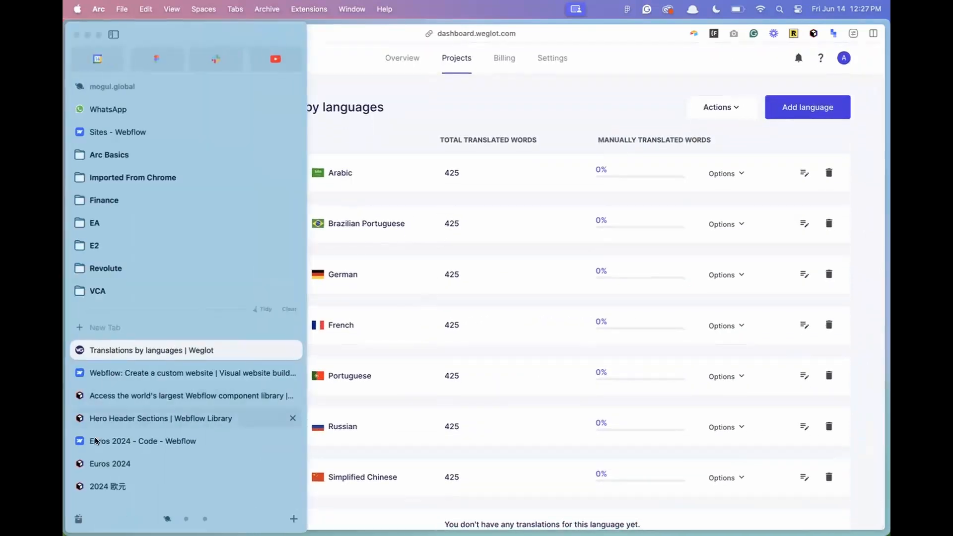
{"action": "left_click", "coordinate": [111, 485]}
{"action": "scroll", "coordinate": [290, 180], "scroll_direction": "down", "scroll_amount": 12}
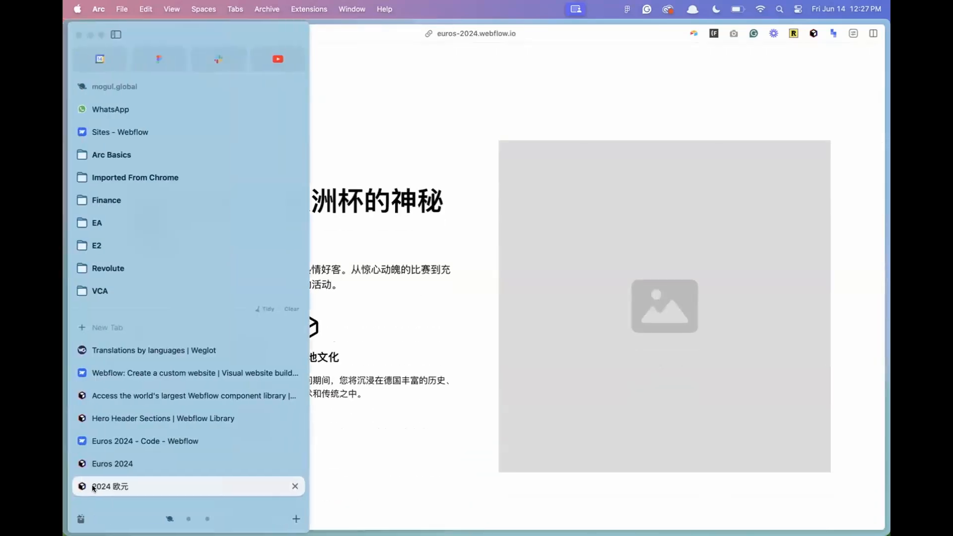
{"action": "left_click", "coordinate": [110, 518]}
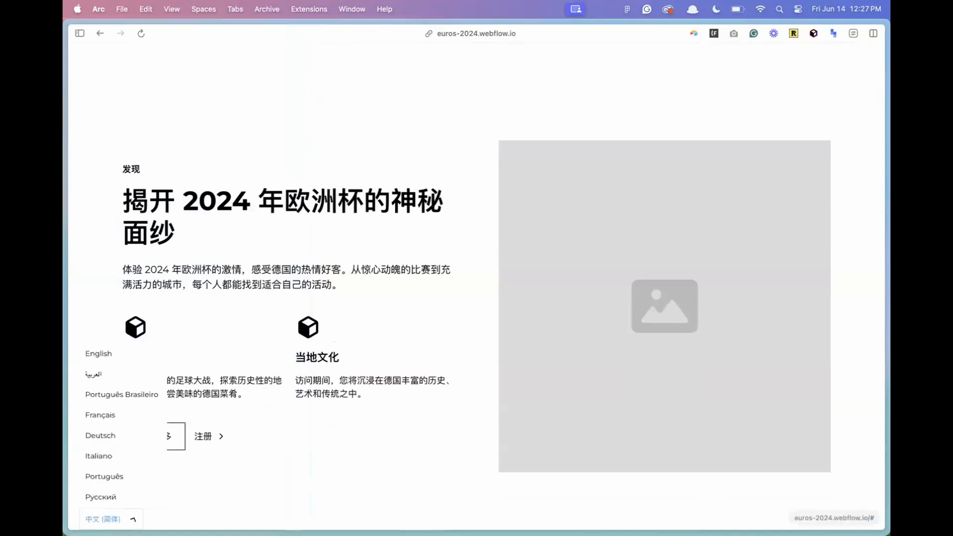
{"action": "left_click", "coordinate": [118, 471]}
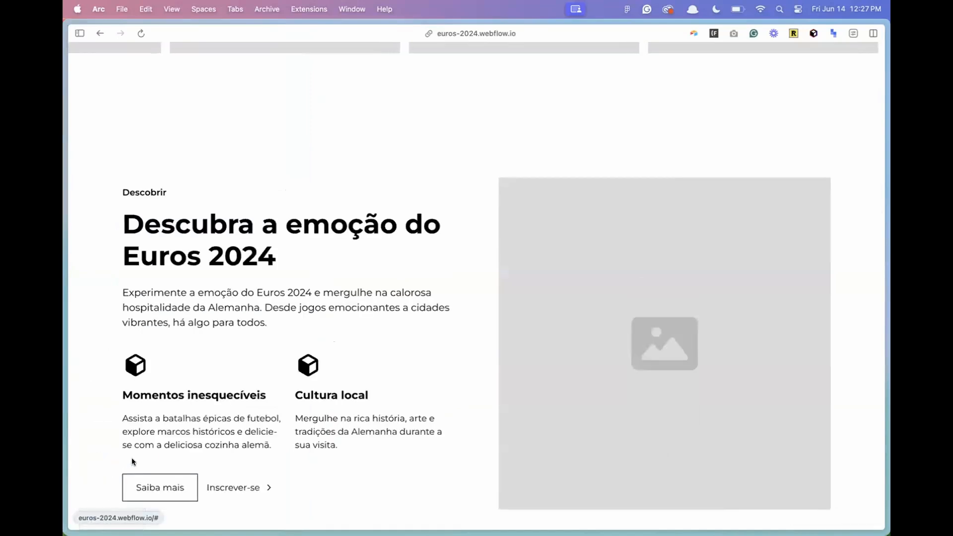
Step: Compare the Discover section's wording by switching the site to Brazilian Portuguese and back to Portuguese
{"action": "scroll", "coordinate": [483, 244], "scroll_direction": "down", "scroll_amount": 5}
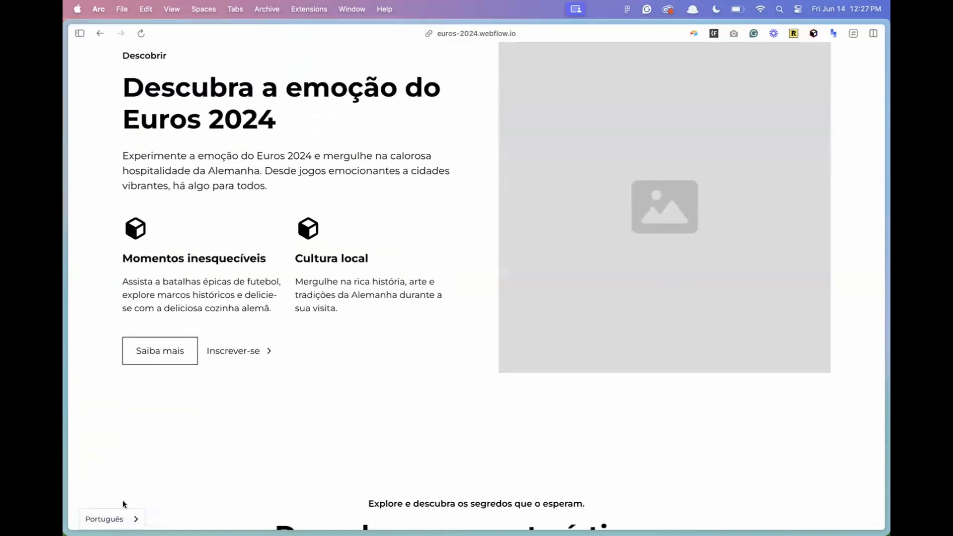
{"action": "left_click", "coordinate": [125, 516]}
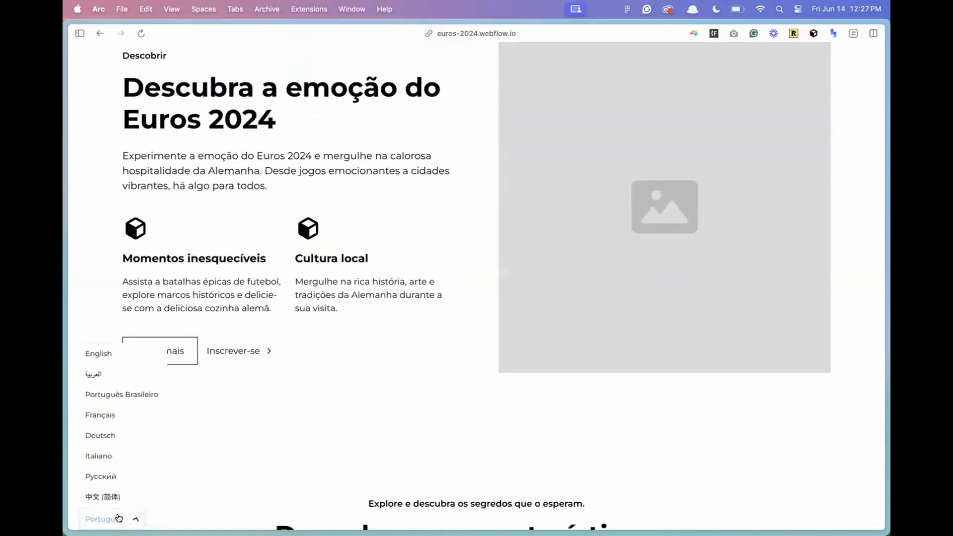
{"action": "left_click", "coordinate": [143, 396]}
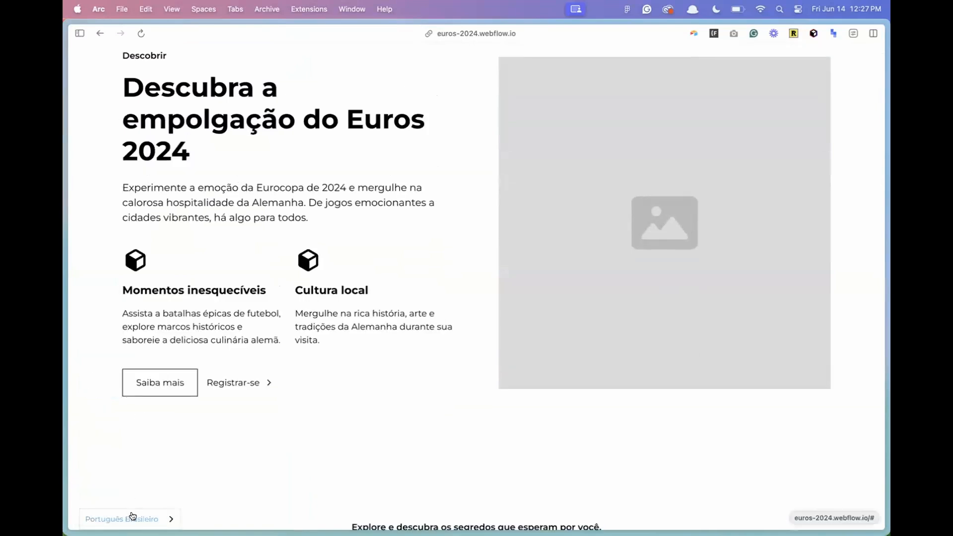
{"action": "left_click", "coordinate": [129, 515]}
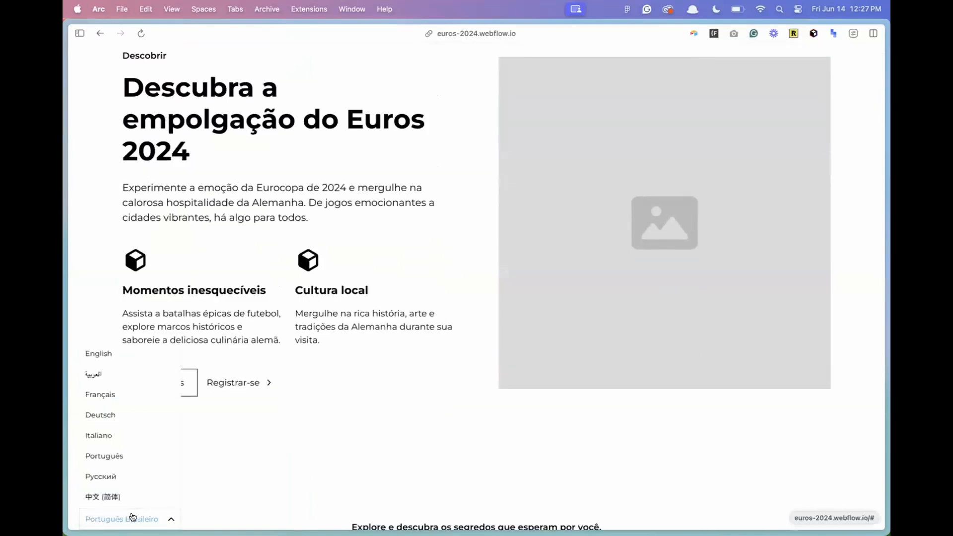
{"action": "left_click", "coordinate": [120, 455]}
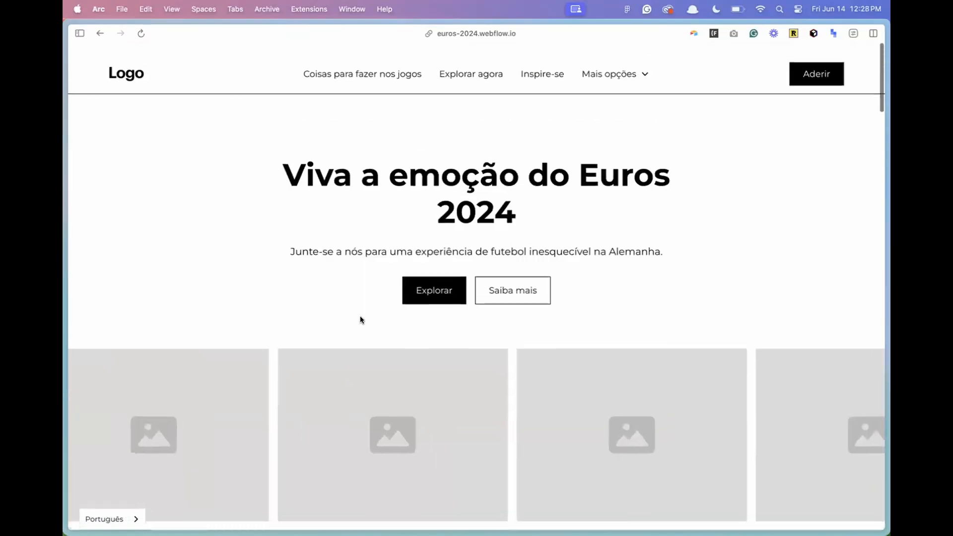
Step: Switch the site to Brazilian Portuguese while viewing the hero section, to compare its headline with the Portuguese version
{"action": "scroll", "coordinate": [322, 342], "scroll_direction": "down", "scroll_amount": 1}
{"action": "left_click", "coordinate": [109, 518]}
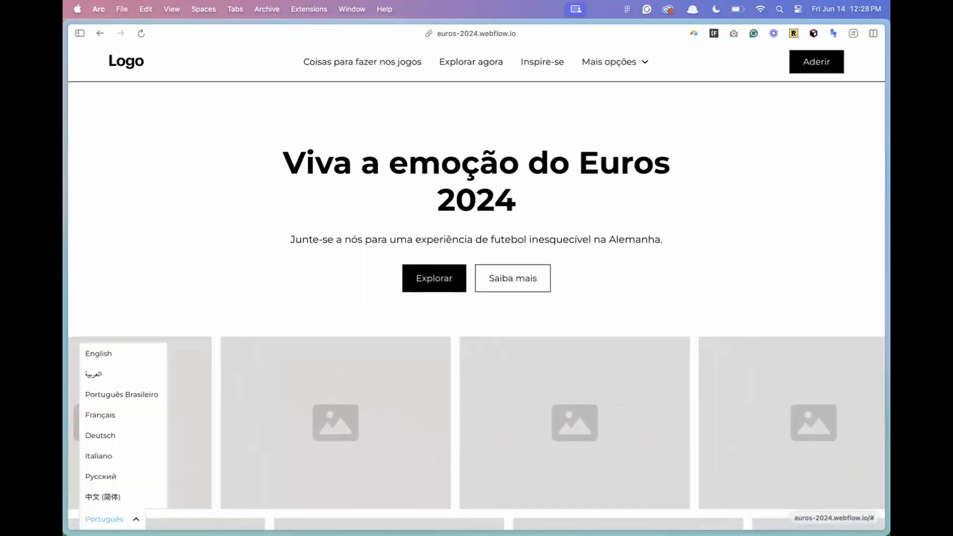
{"action": "left_click", "coordinate": [117, 394]}
Step: Switch the site to Arabic and review the translated page down to the footer, returning to the hero section
{"action": "left_click", "coordinate": [102, 516]}
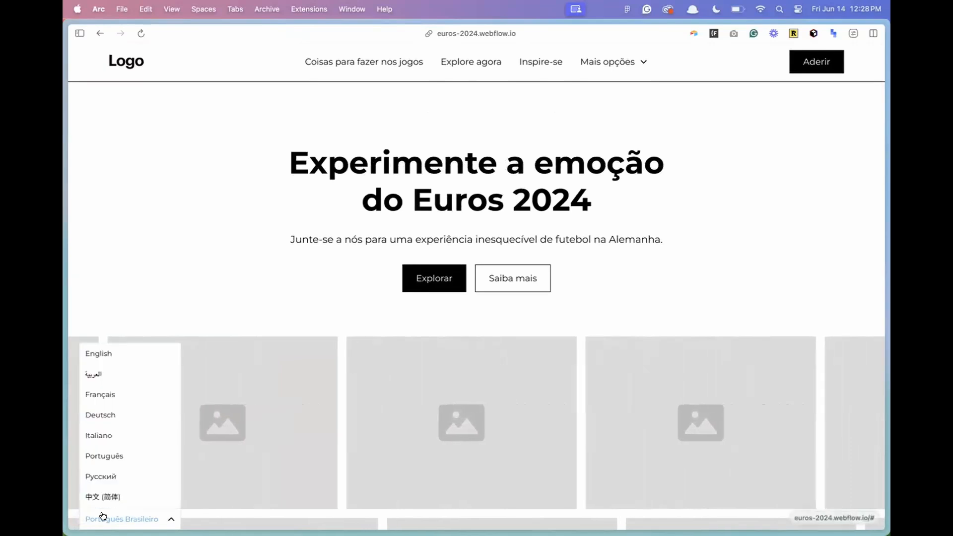
{"action": "left_click", "coordinate": [109, 373]}
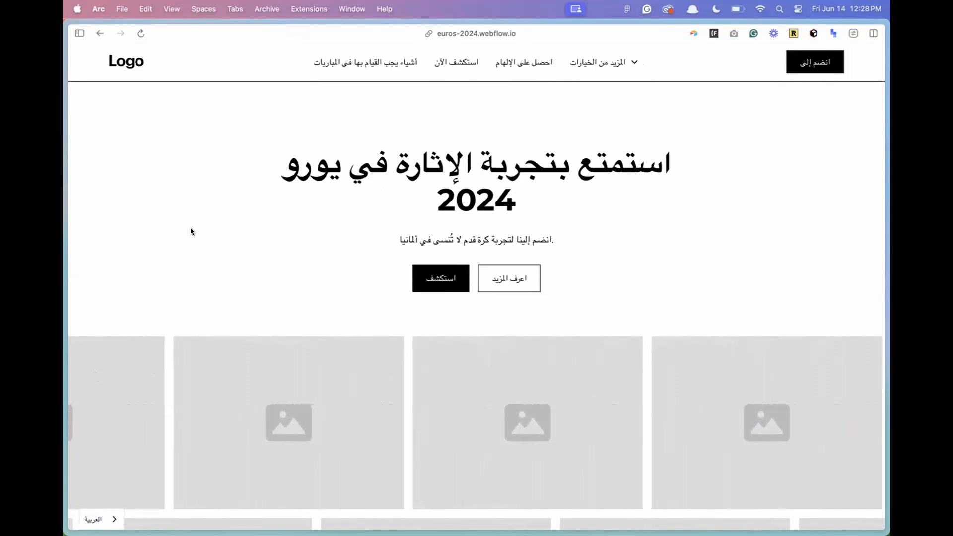
{"action": "mouse_move", "coordinate": [66, 223]}
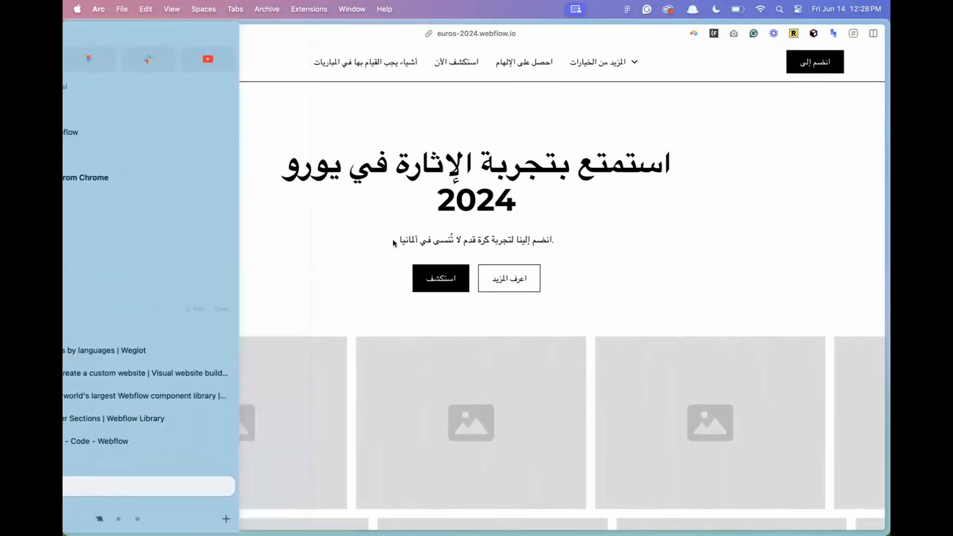
{"action": "scroll", "coordinate": [427, 227], "scroll_direction": "down", "scroll_amount": 20}
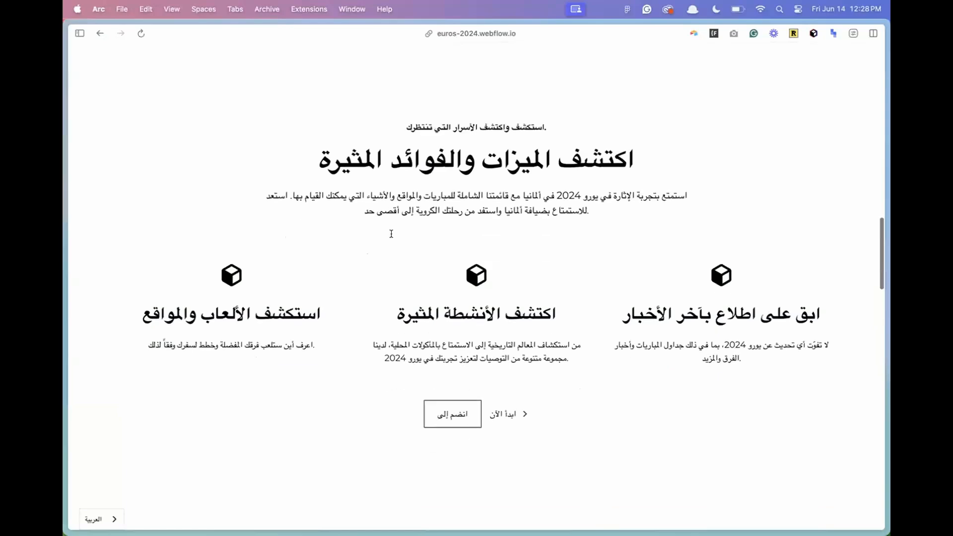
{"action": "scroll", "coordinate": [391, 234], "scroll_direction": "down", "scroll_amount": 10}
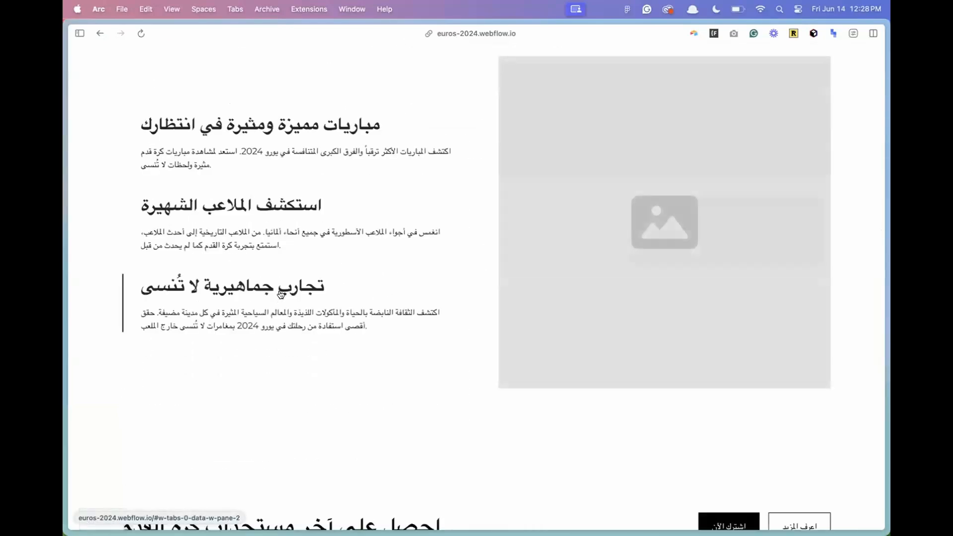
{"action": "scroll", "coordinate": [351, 207], "scroll_direction": "down", "scroll_amount": 7}
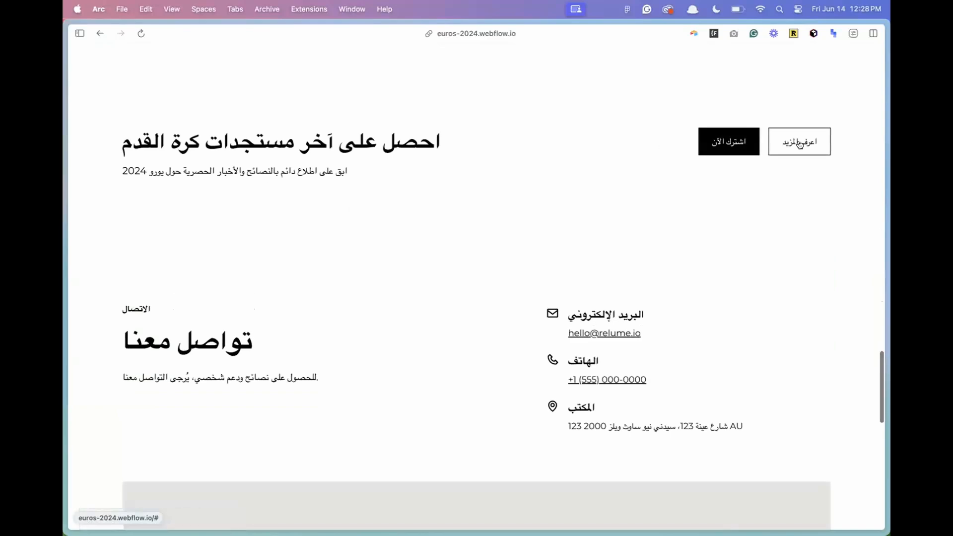
{"action": "scroll", "coordinate": [573, 160], "scroll_direction": "down", "scroll_amount": 3}
{"action": "scroll", "coordinate": [573, 161], "scroll_direction": "down", "scroll_amount": 8}
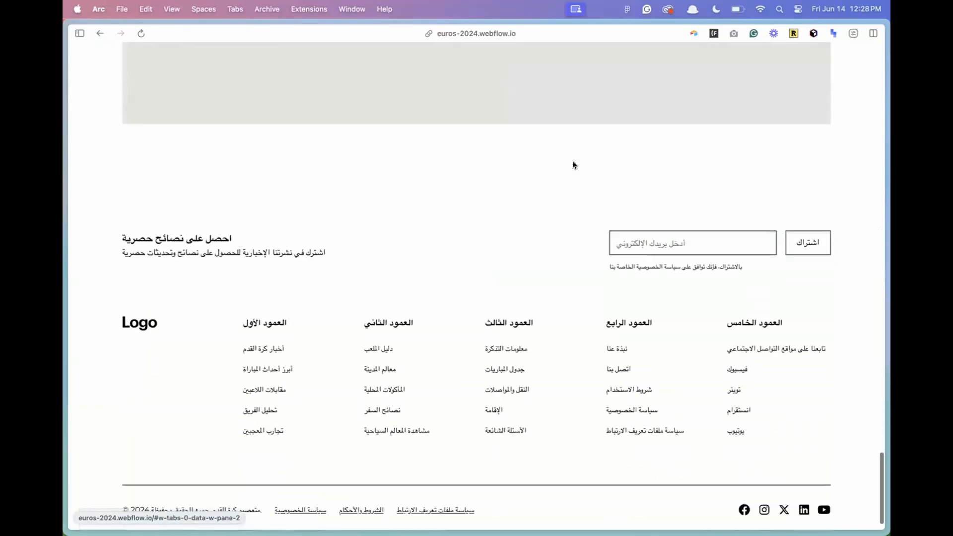
{"action": "scroll", "coordinate": [395, 177], "scroll_direction": "up", "scroll_amount": 15}
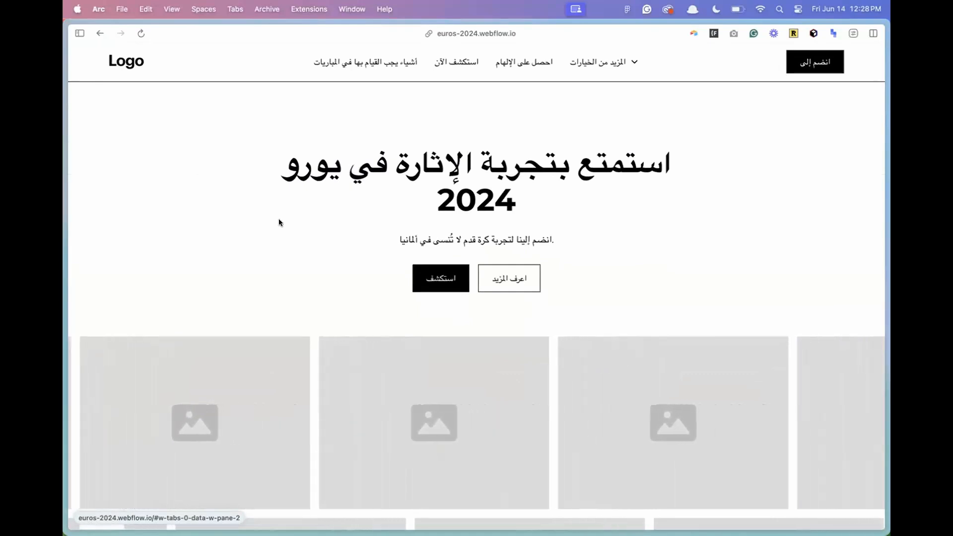
Step: Switch the site from Arabic to Brazilian Portuguese and on to Portuguese, comparing the hero text
{"action": "left_click", "coordinate": [102, 520]}
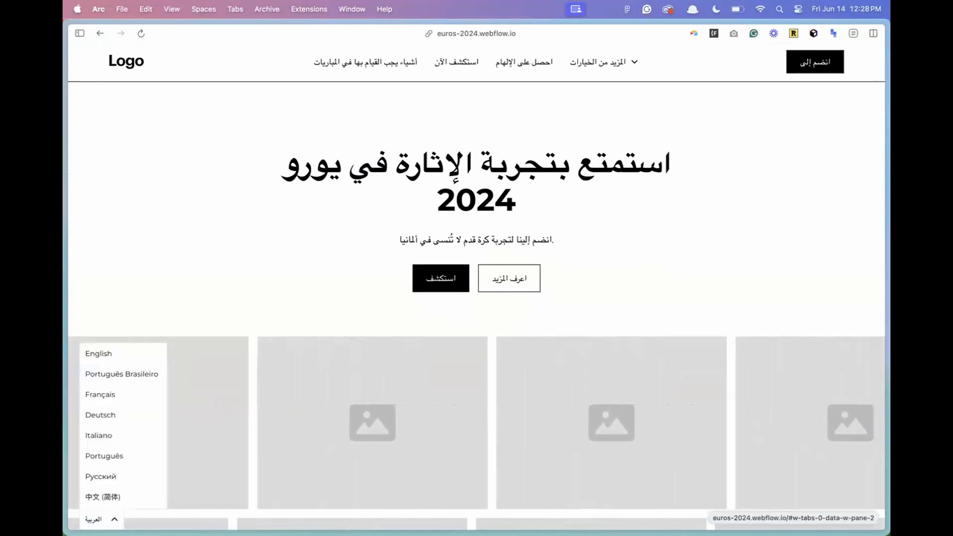
{"action": "left_click", "coordinate": [115, 376]}
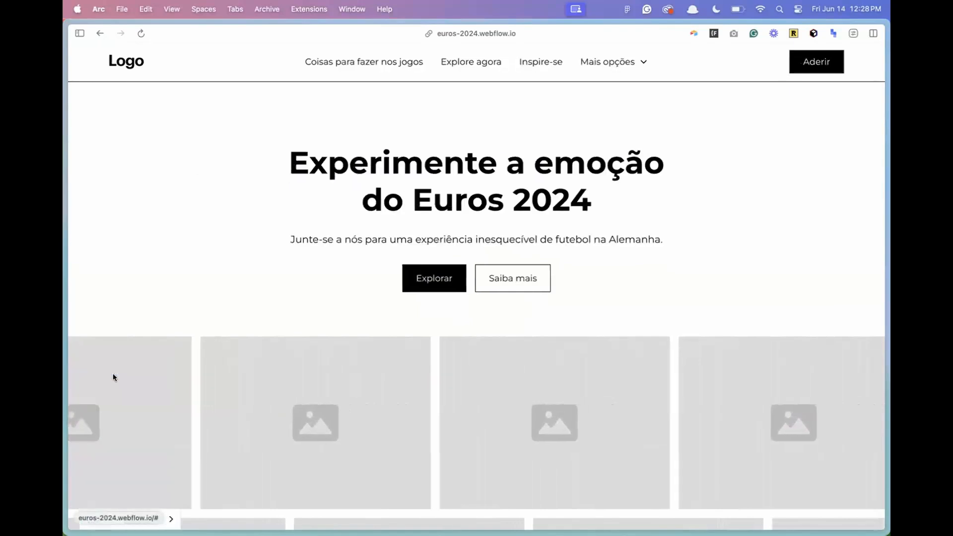
{"action": "left_click", "coordinate": [132, 519]}
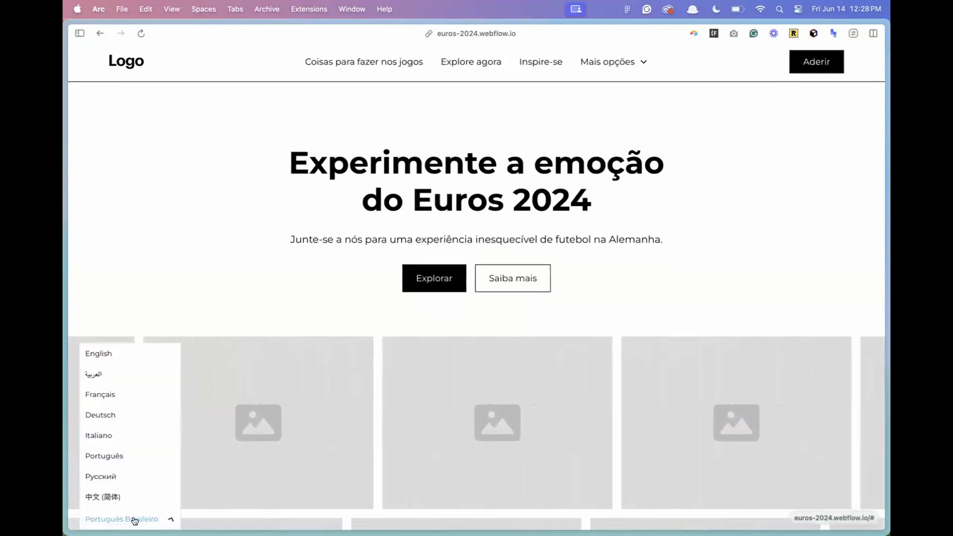
{"action": "left_click", "coordinate": [122, 457]}
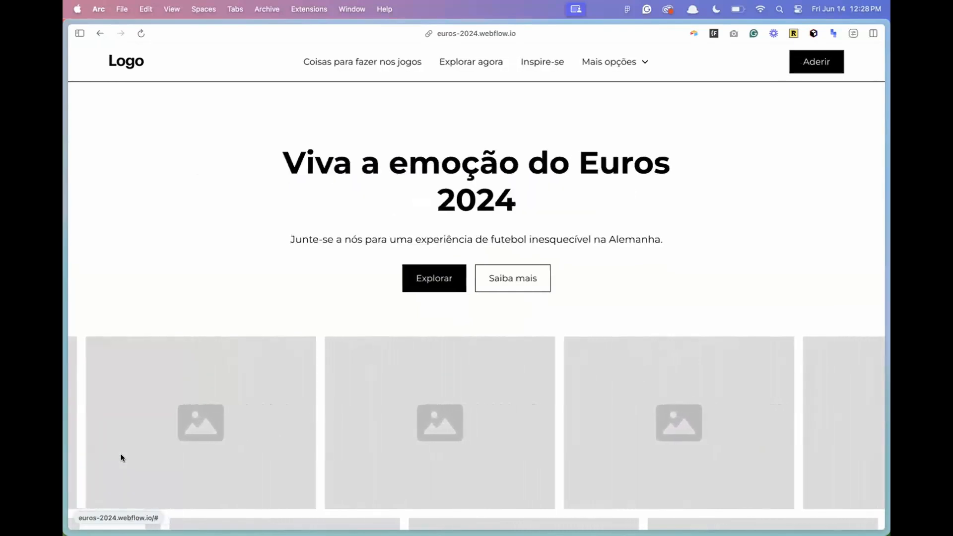
Step: Switch to the Weglot dashboard, open the English to Brazilian Portuguese translations and look through the translated phrases
{"action": "mouse_move", "coordinate": [68, 149]}
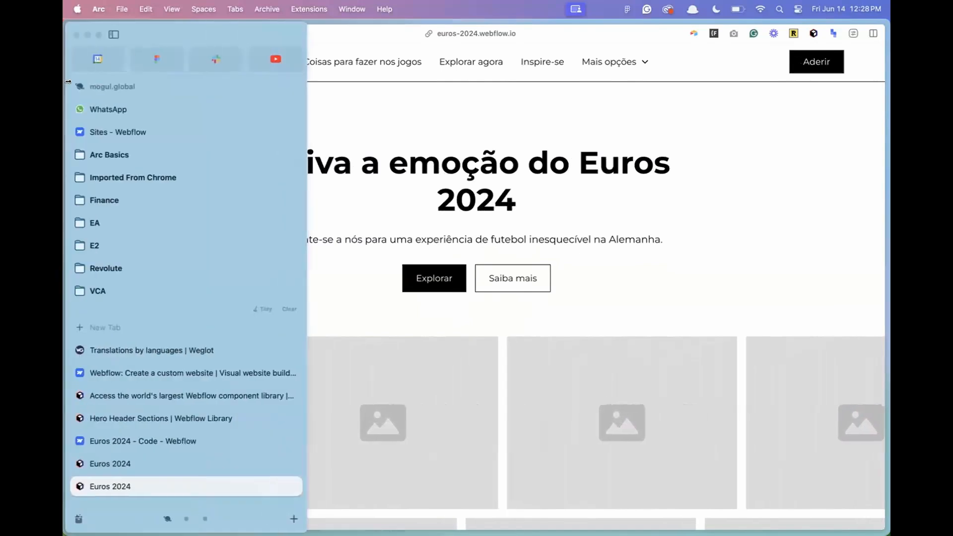
{"action": "left_click", "coordinate": [147, 350]}
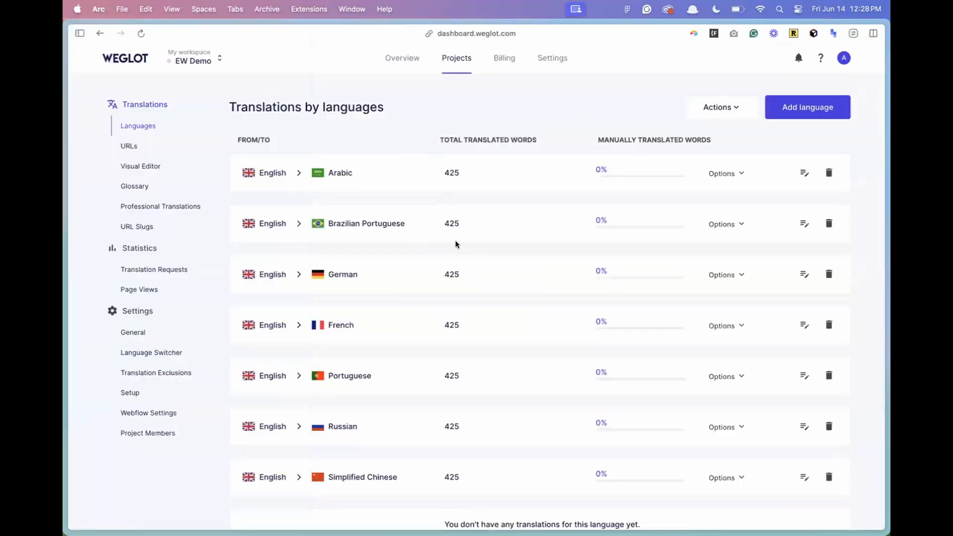
{"action": "left_click", "coordinate": [496, 226]}
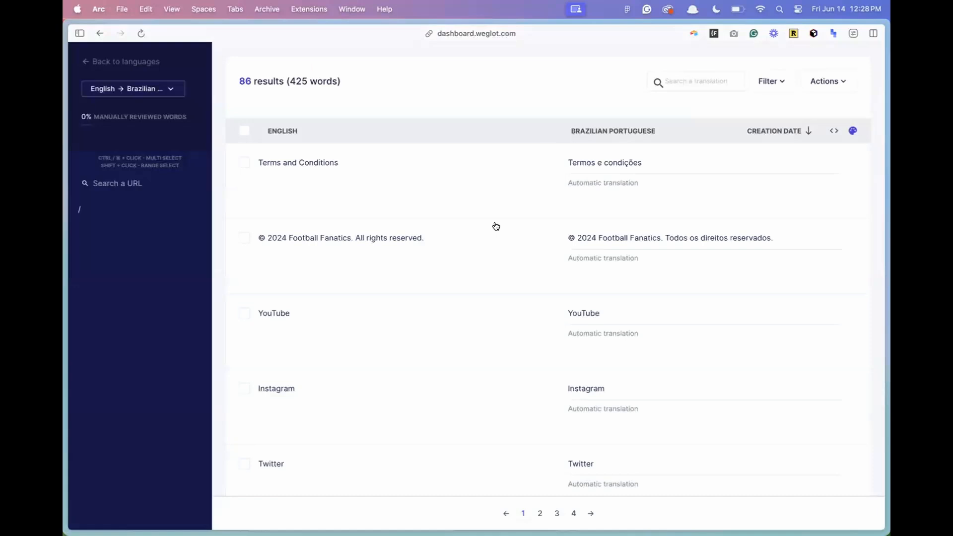
{"action": "scroll", "coordinate": [496, 226], "scroll_direction": "down", "scroll_amount": 8}
{"action": "scroll", "coordinate": [496, 226], "scroll_direction": "down", "scroll_amount": 5}
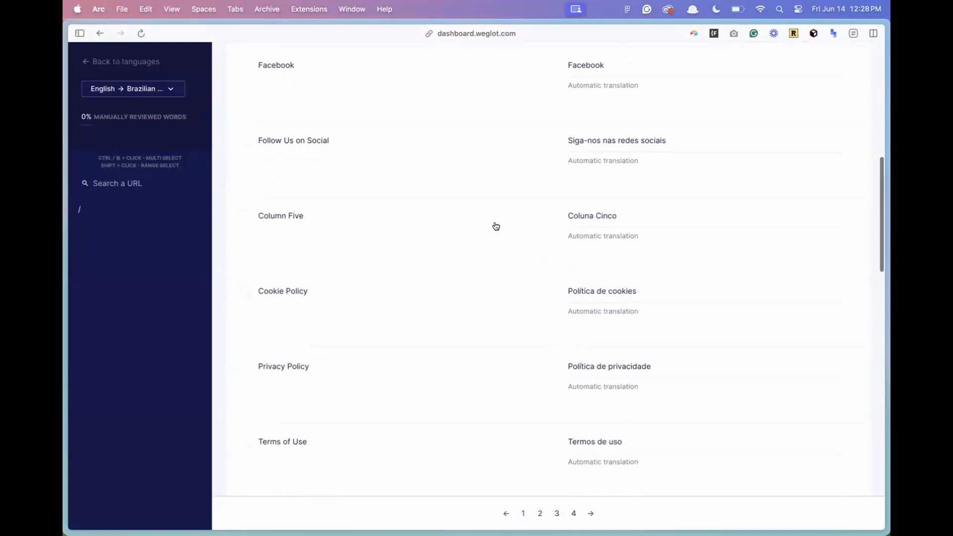
{"action": "scroll", "coordinate": [495, 227], "scroll_direction": "down", "scroll_amount": 1}
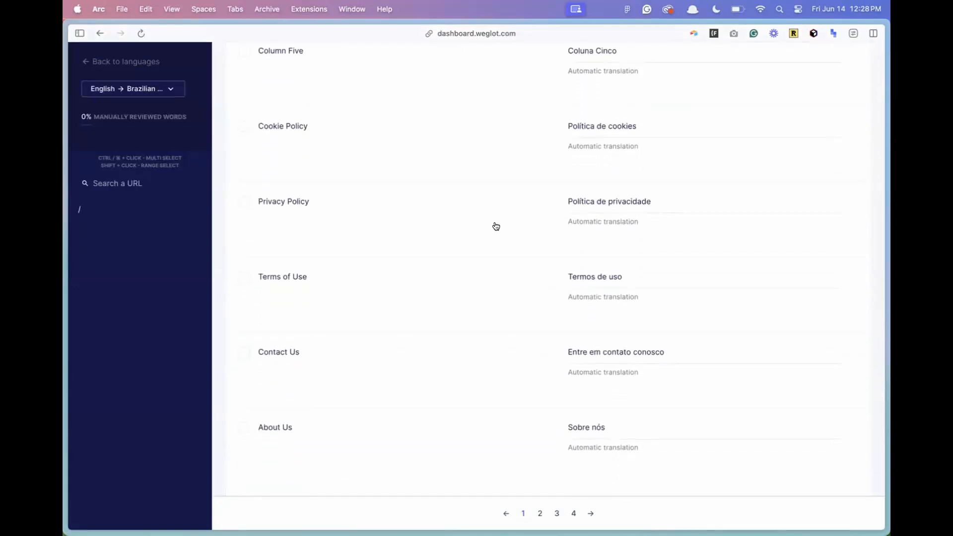
{"action": "scroll", "coordinate": [448, 192], "scroll_direction": "down", "scroll_amount": 4}
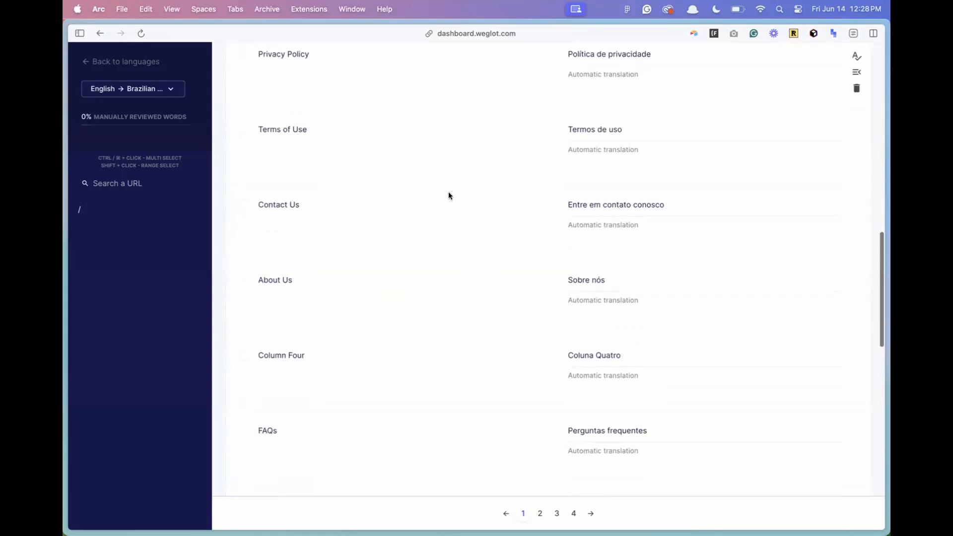